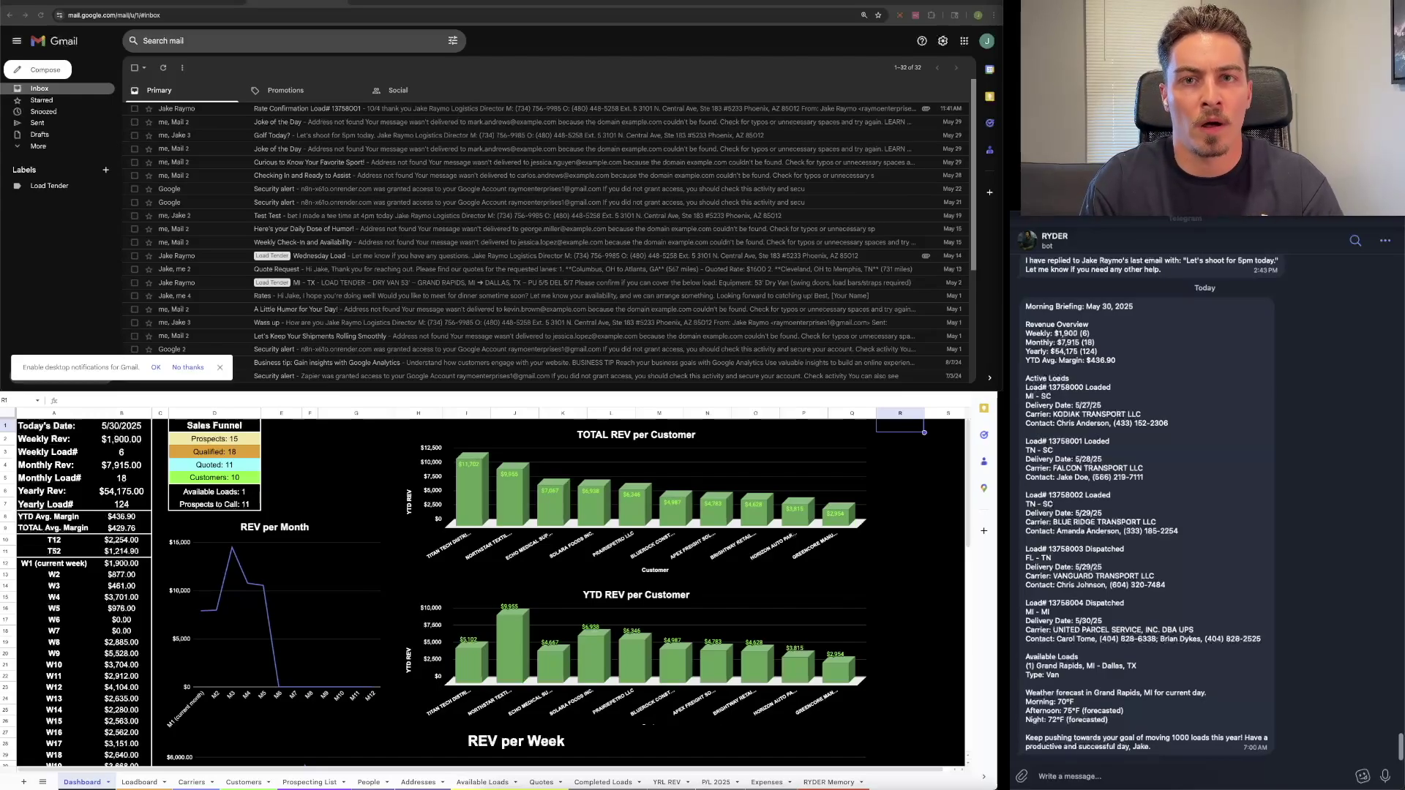
Step: Dismiss Gmail's notifications prompt, then view the Loadboard, Carriers, Customers, Prospecting List and People sheets
click(945, 438)
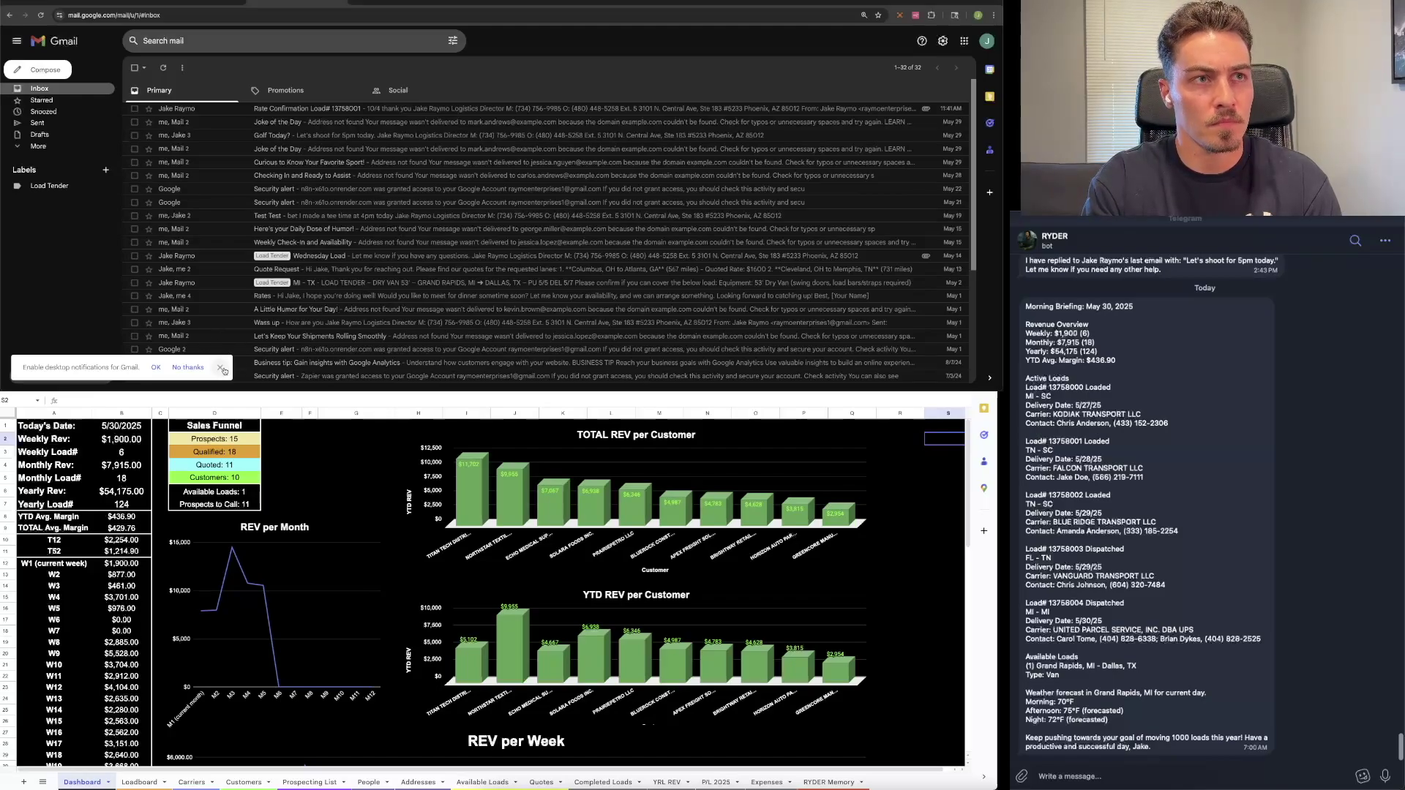
click(220, 368)
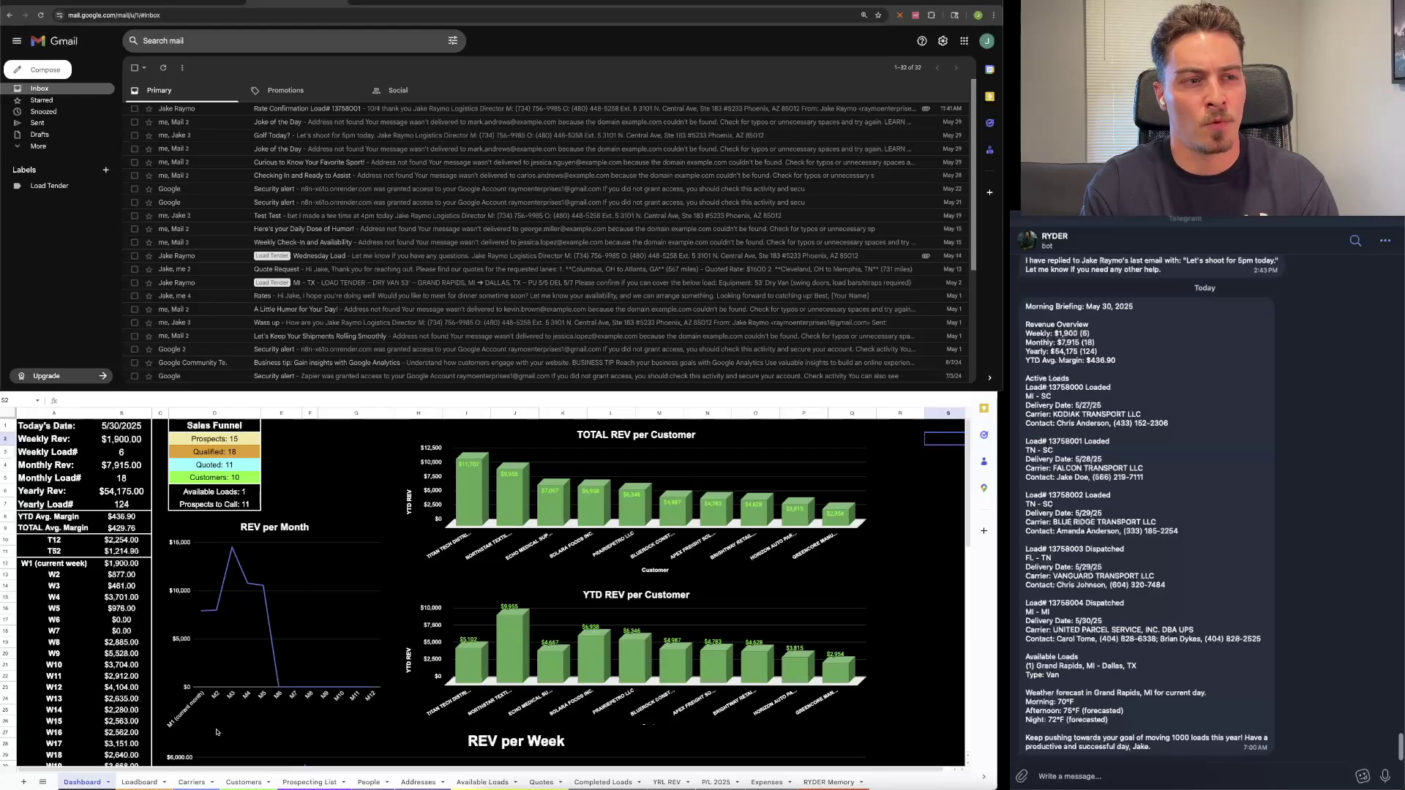
click(141, 782)
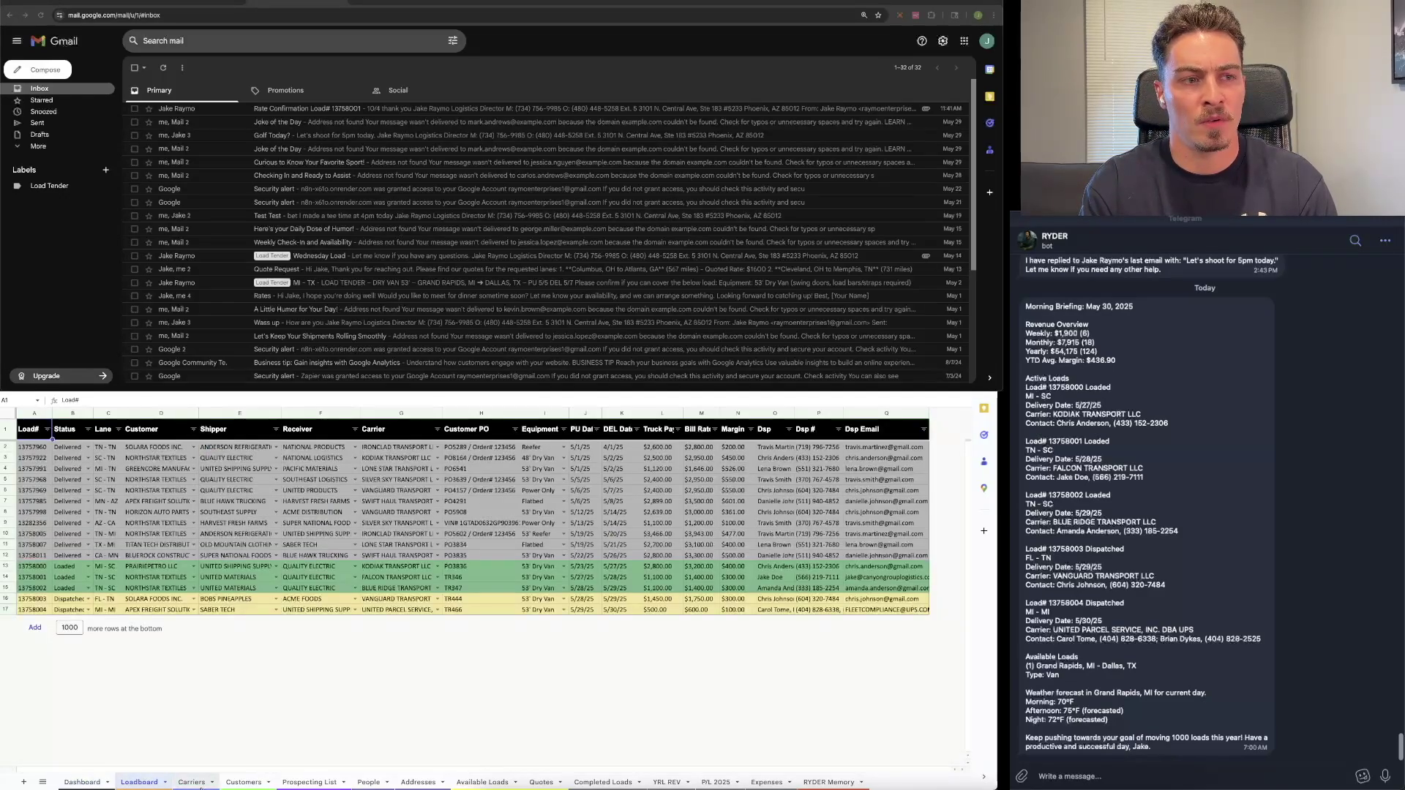
click(199, 783)
click(249, 784)
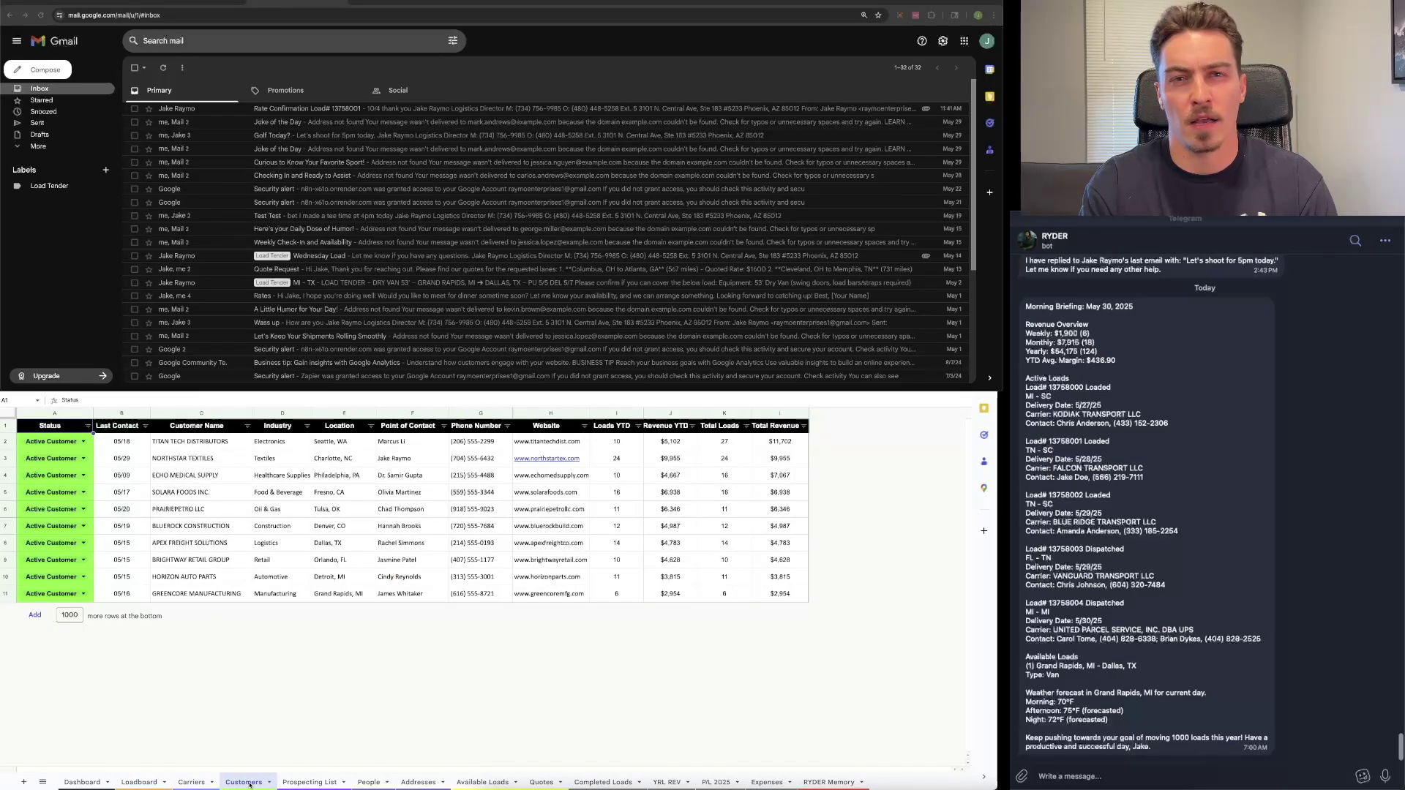
click(300, 782)
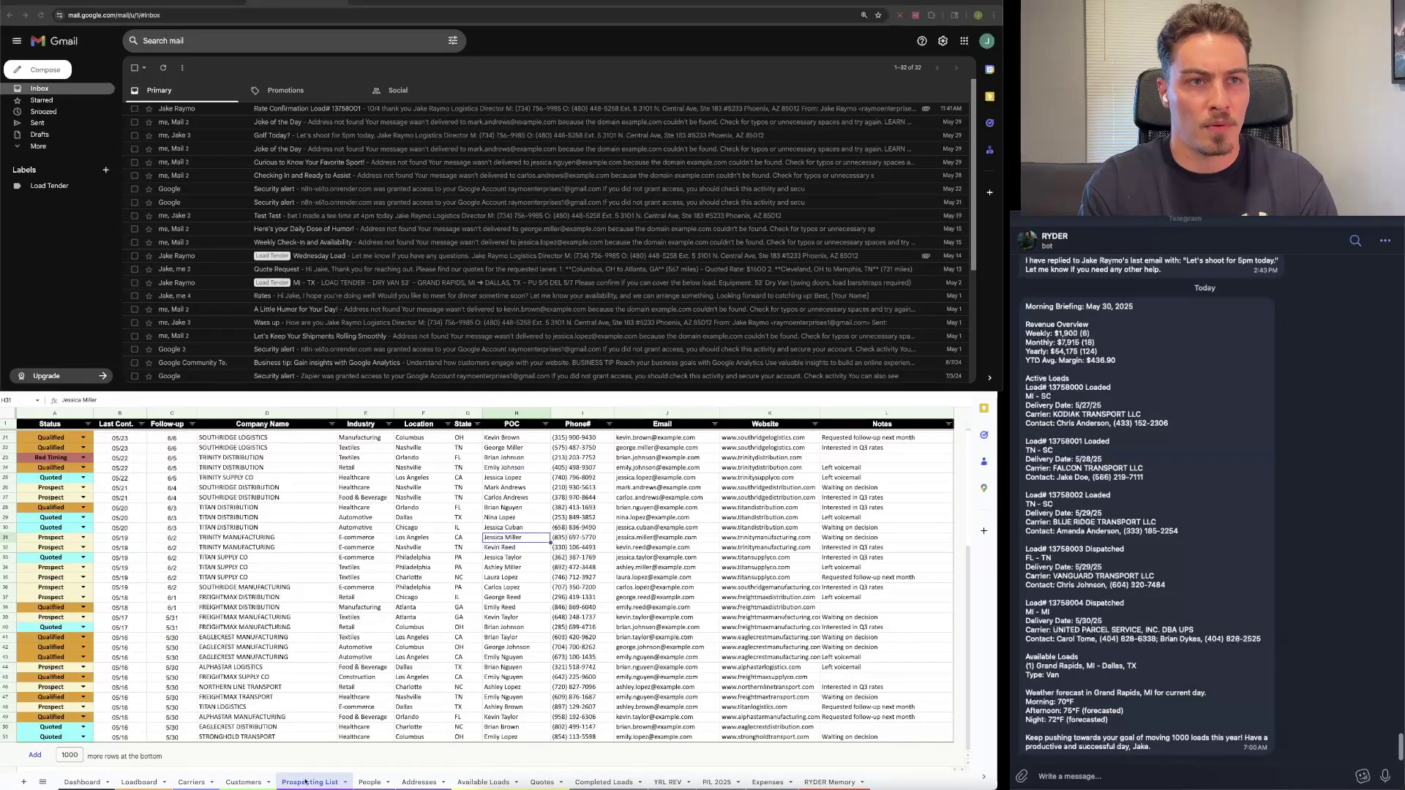
click(368, 782)
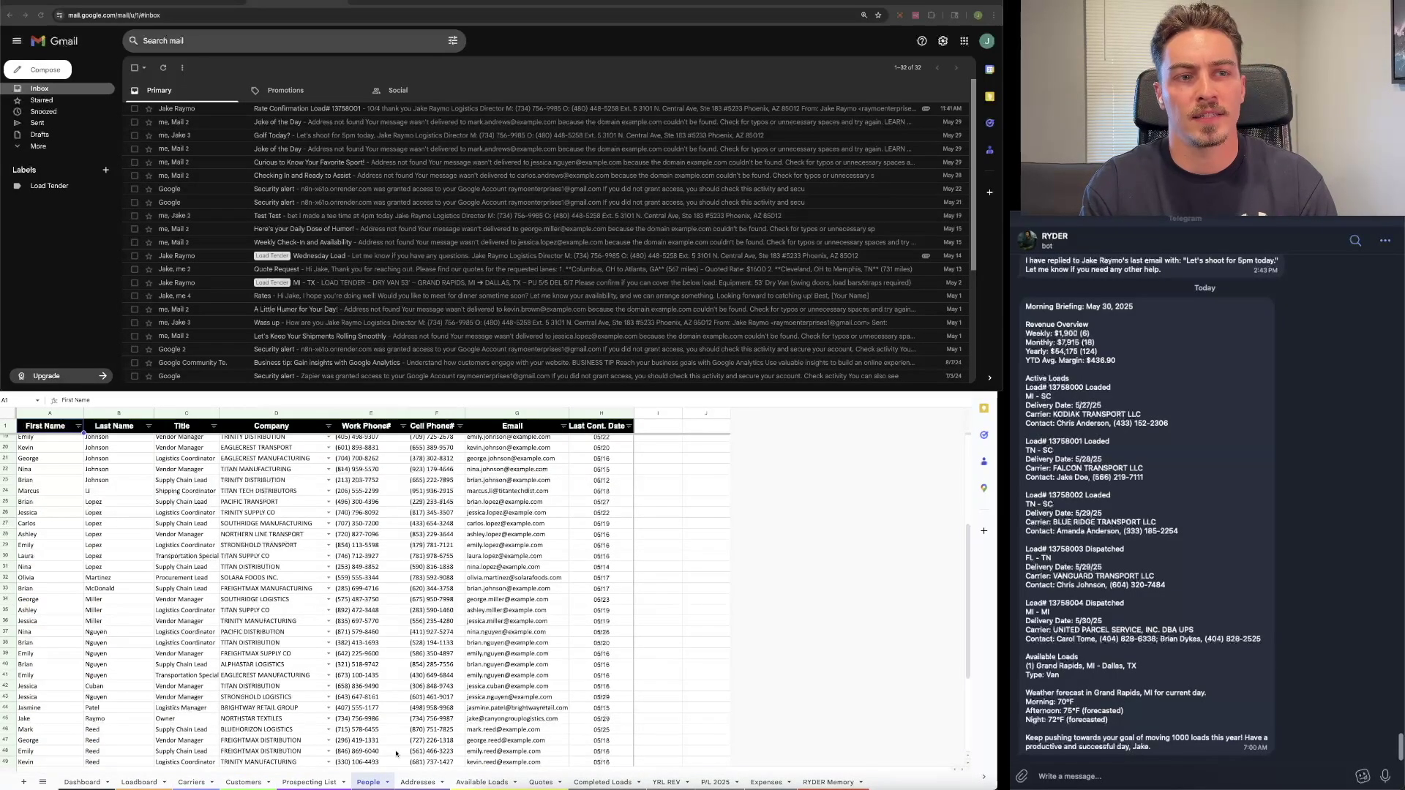
Step: Look through the Addresses, Available Loads, Quotes and Completed Loads sheets, then return to Loadboard
click(428, 784)
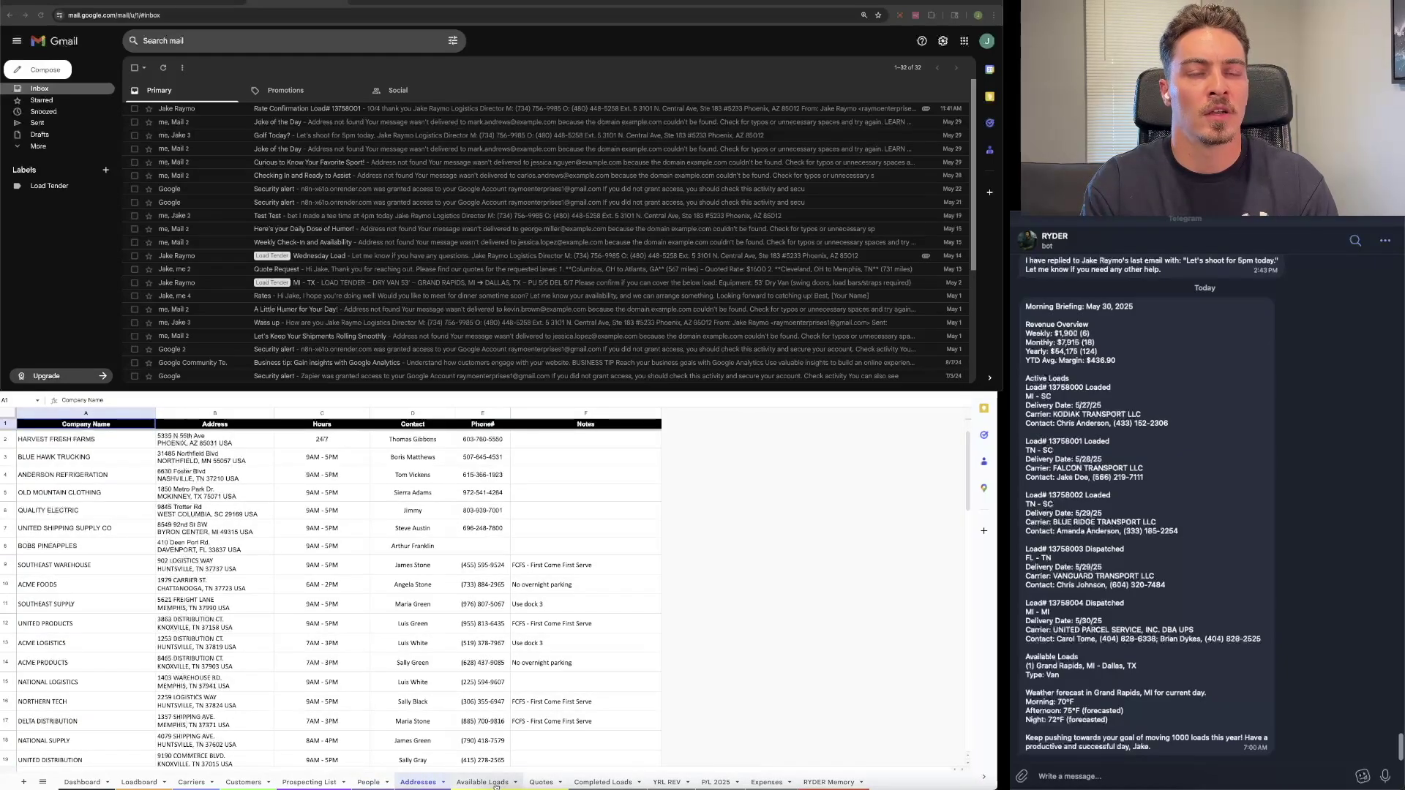
click(483, 782)
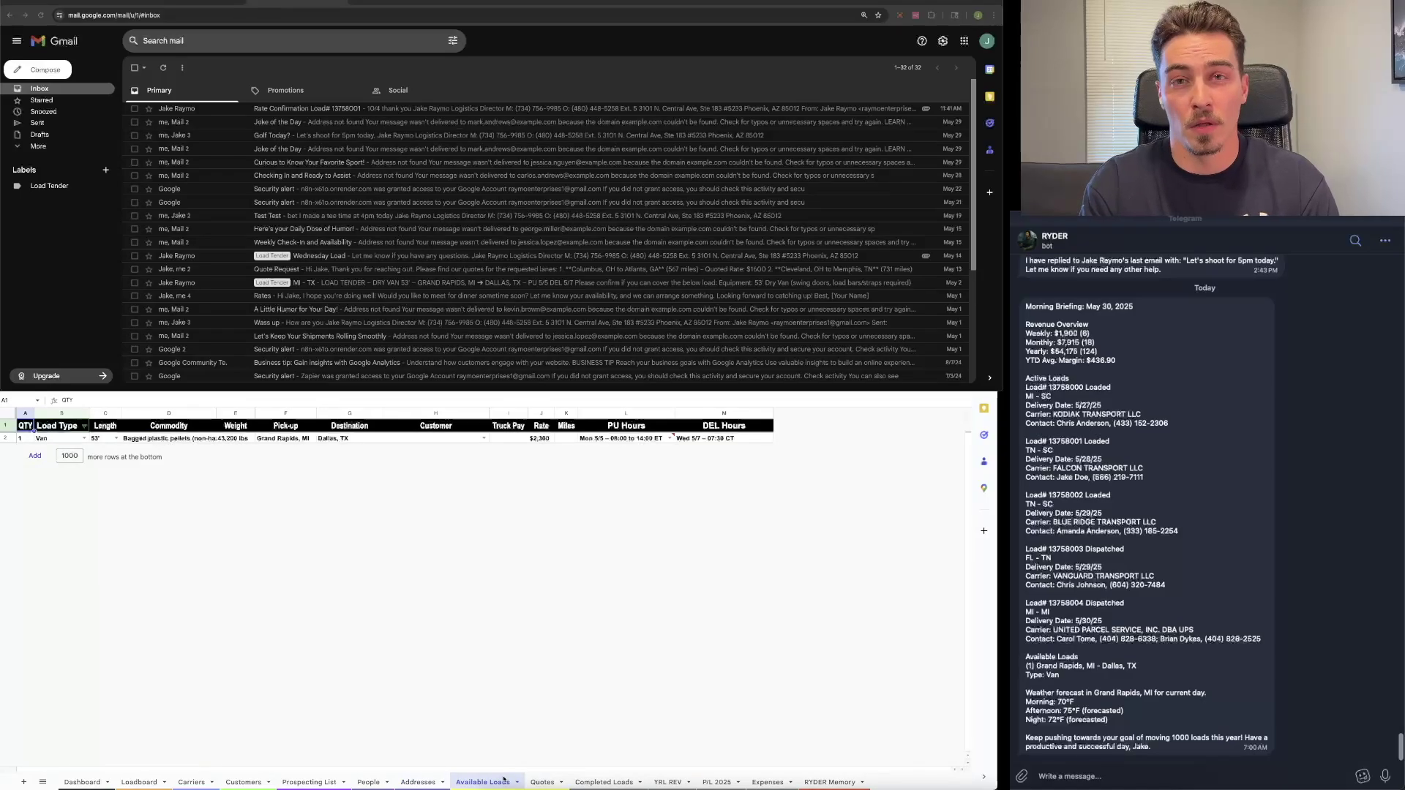
click(537, 784)
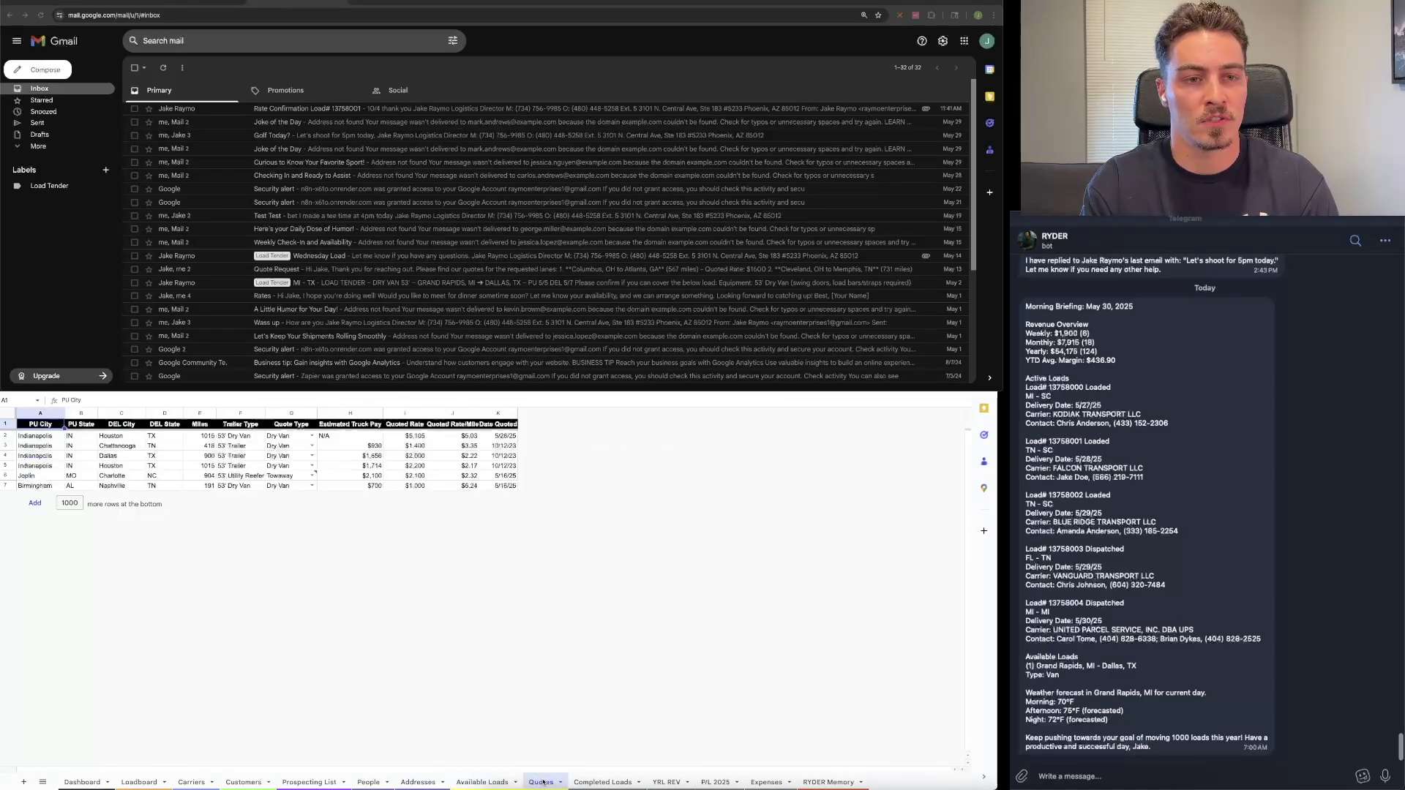
click(610, 782)
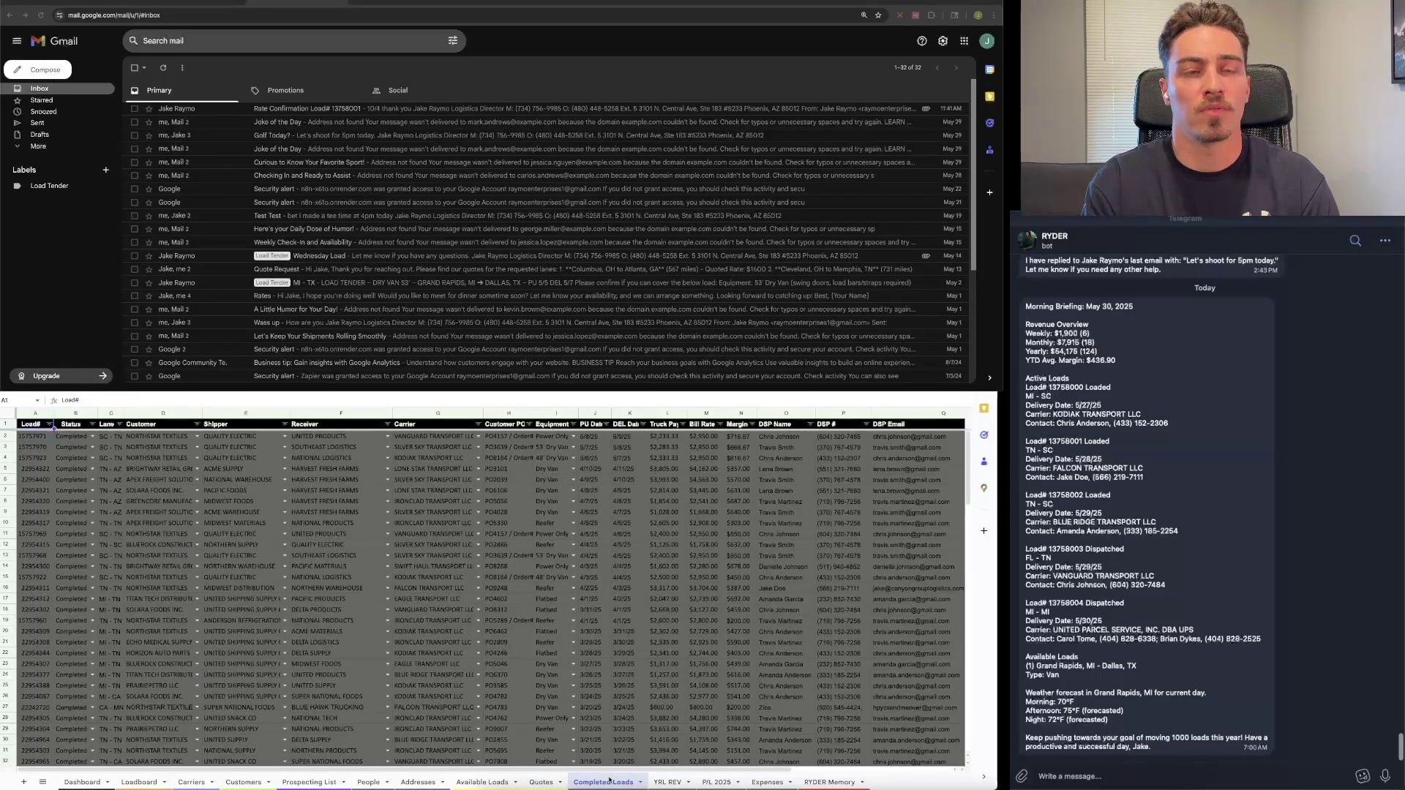
scroll(606, 644, down, 5)
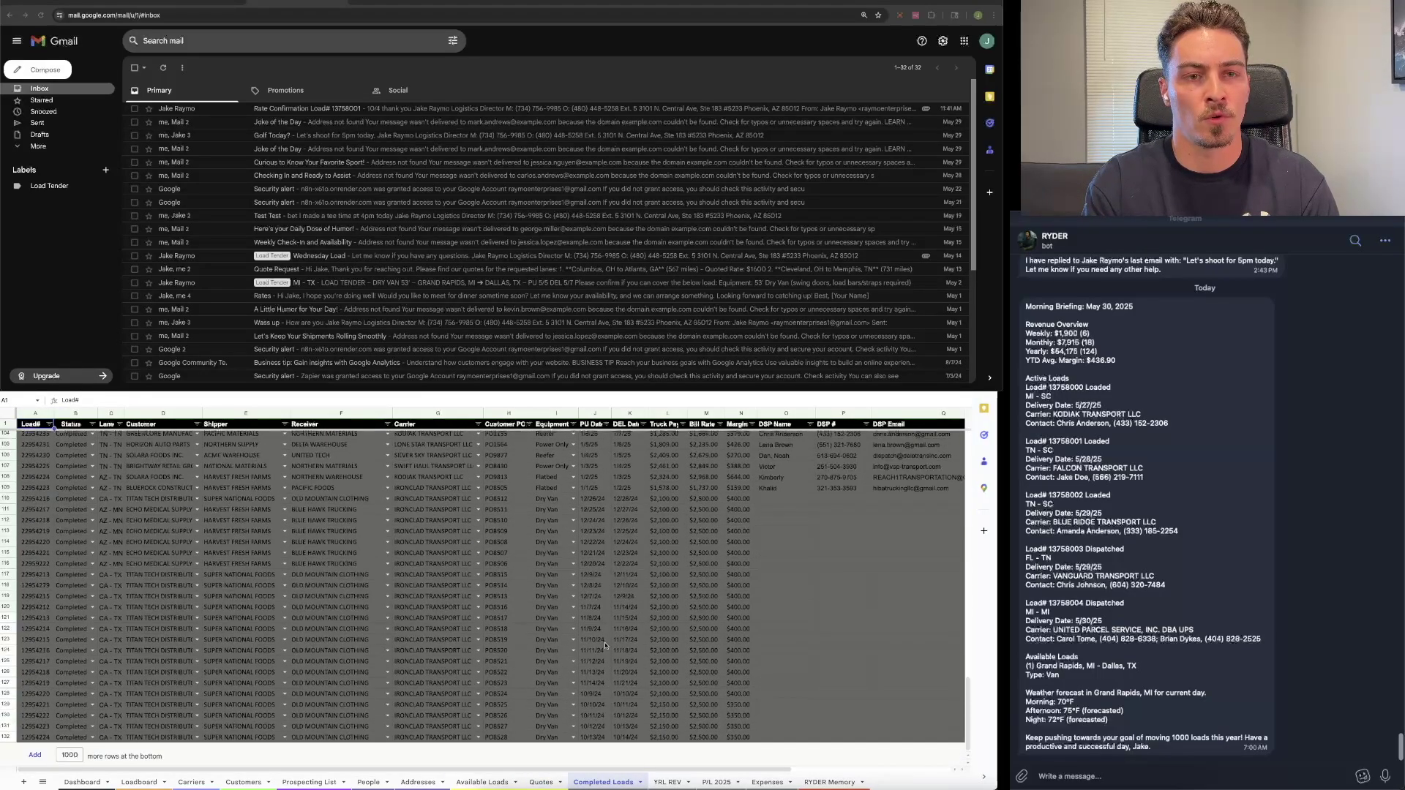
scroll(607, 647, up, 20)
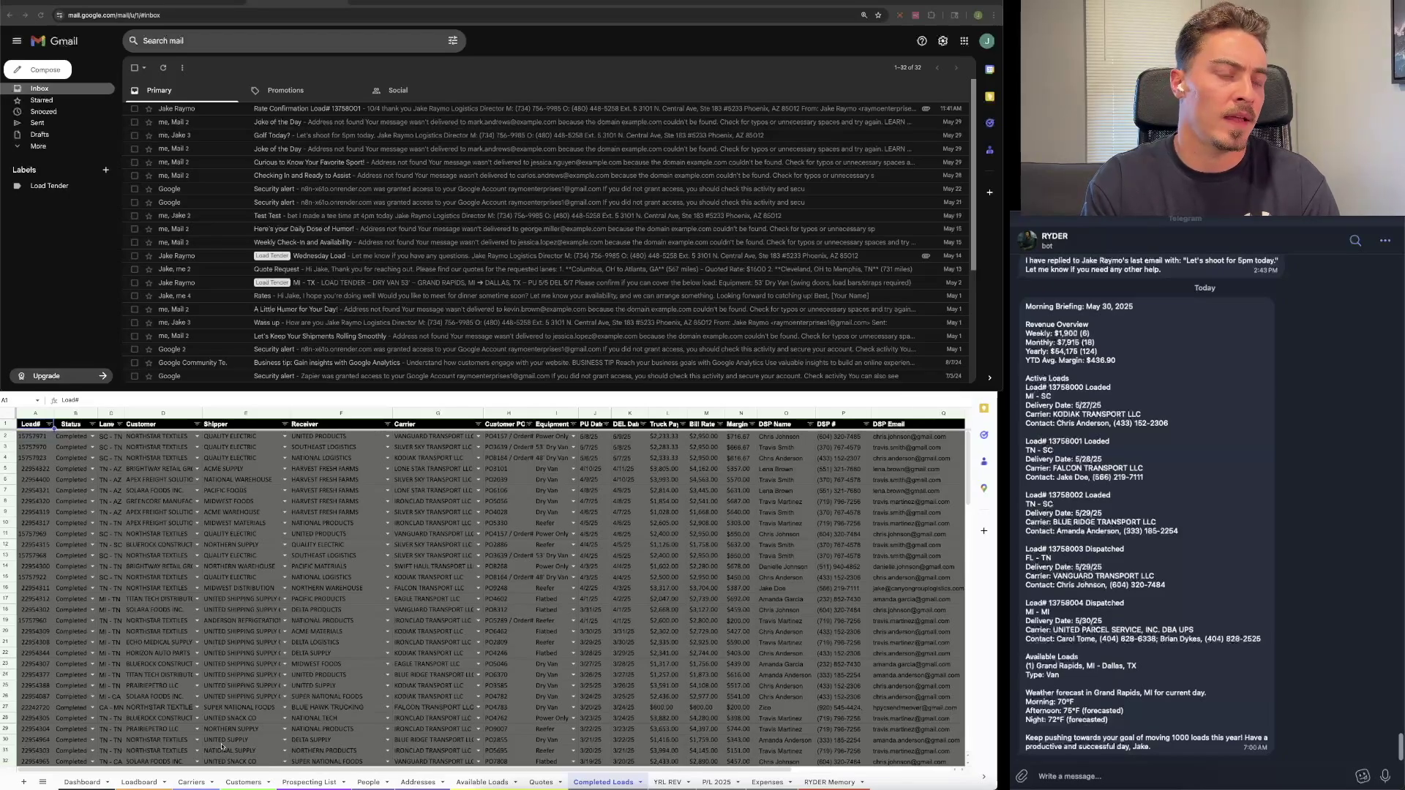
click(137, 783)
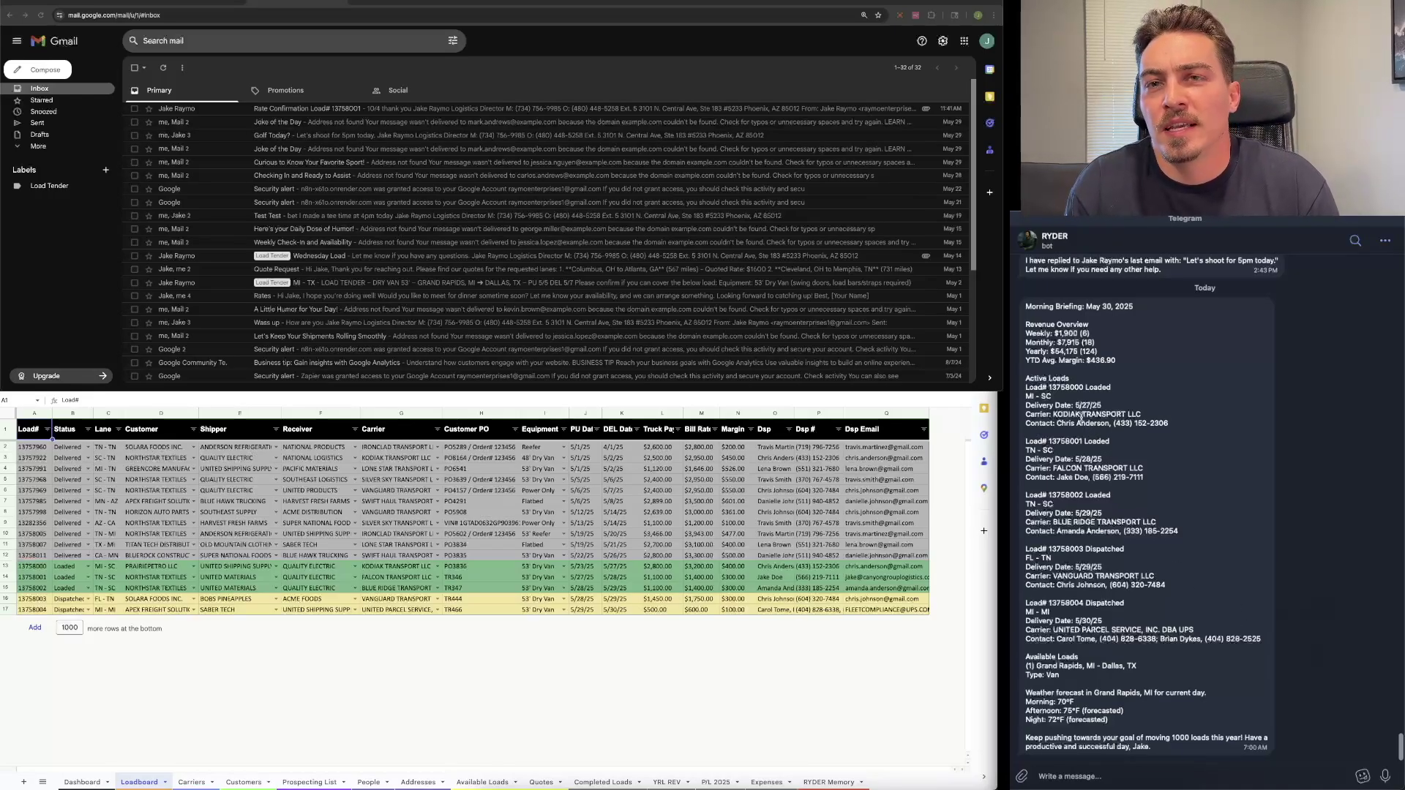
Step: Highlight the Revenue Overview figures in the Telegram morning briefing
drag(1135, 358, 1025, 331)
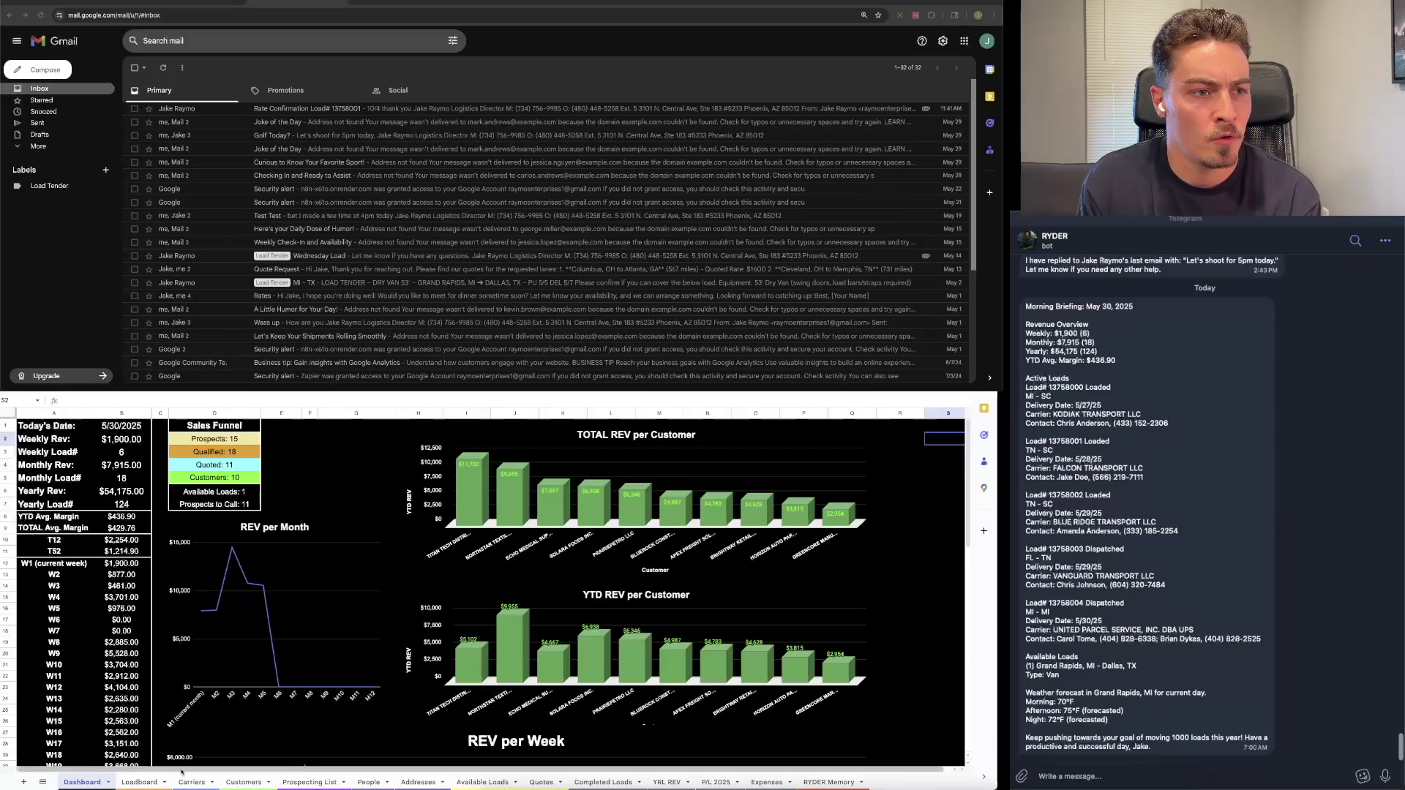
Step: Switch back to the Loadboard sheet with load statuses, carriers and rates
click(136, 782)
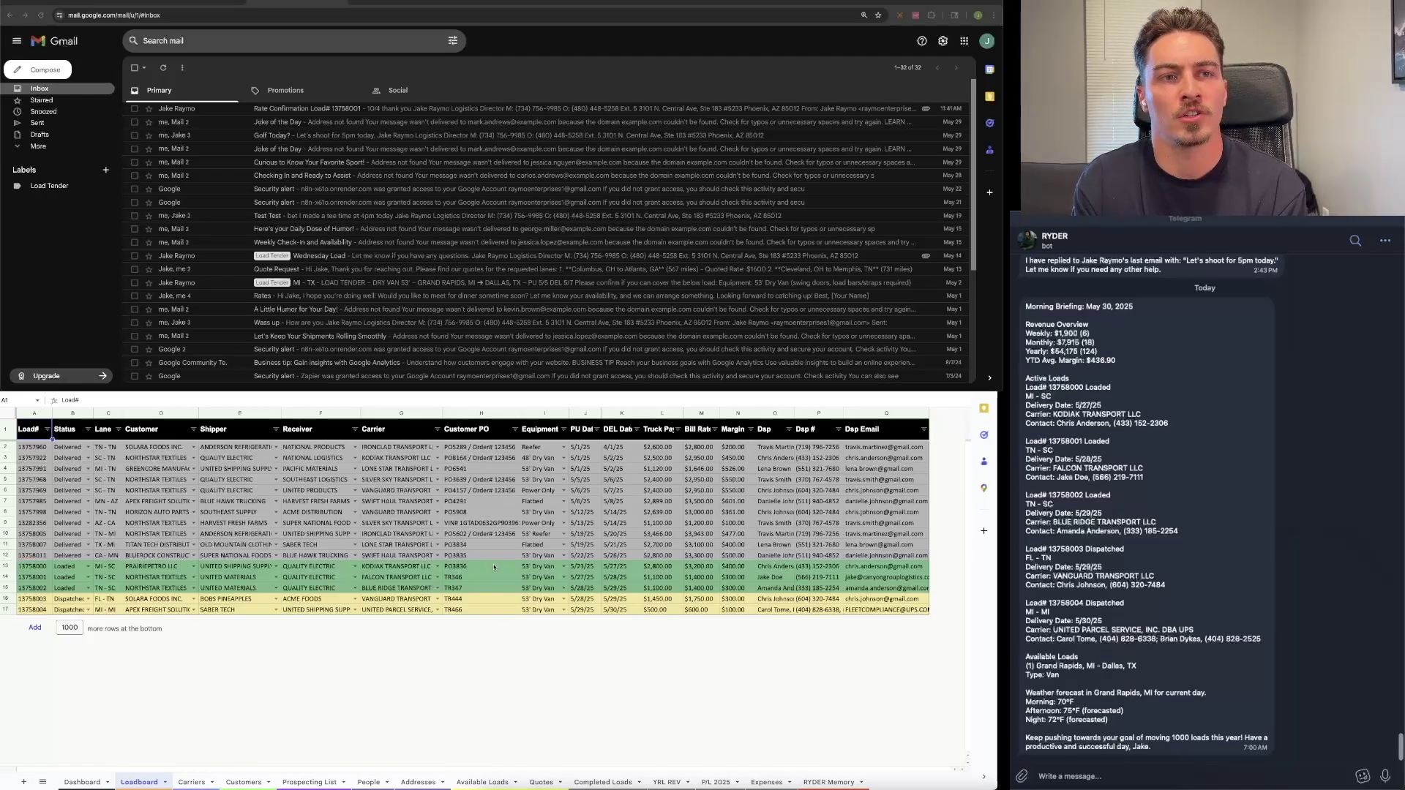
drag(4, 566, 9, 609)
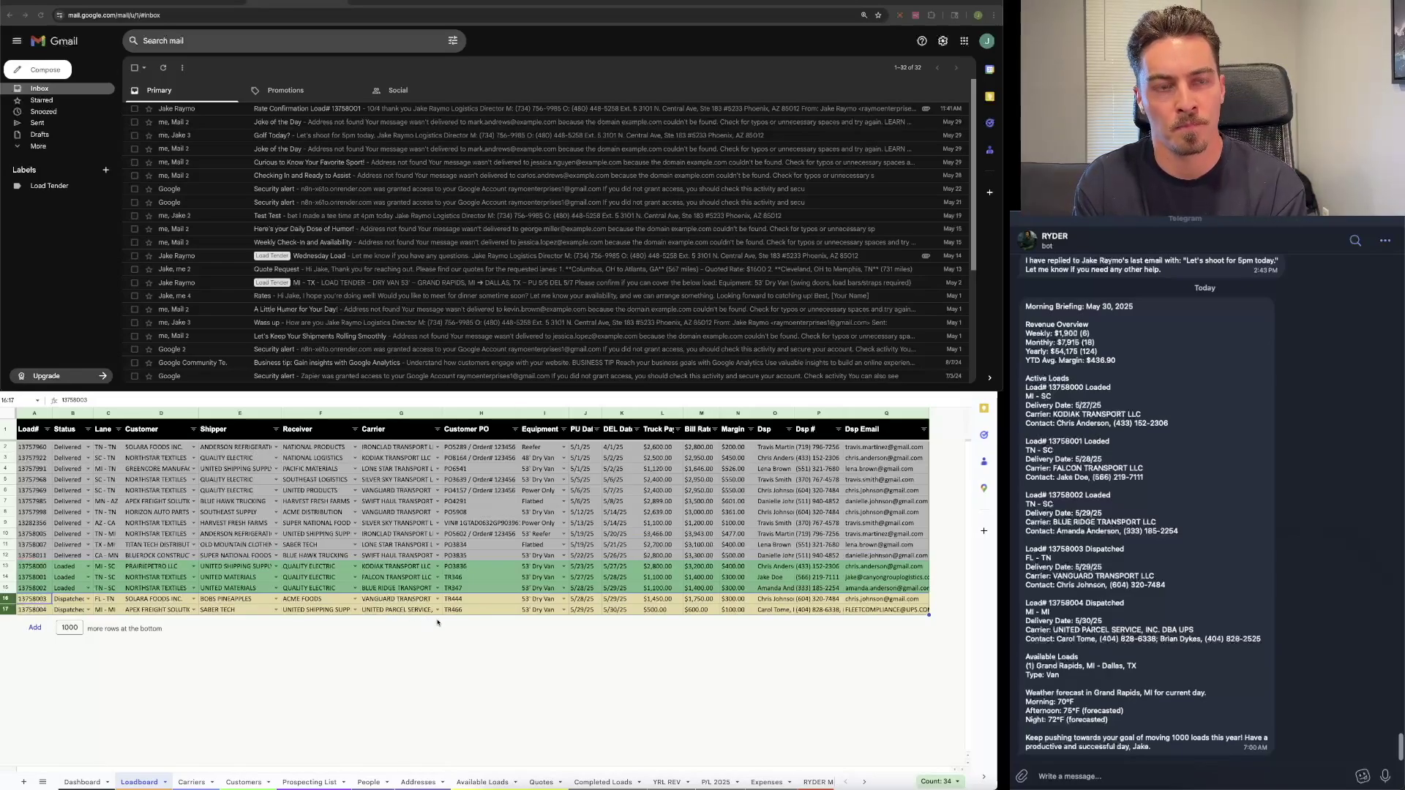
click(481, 565)
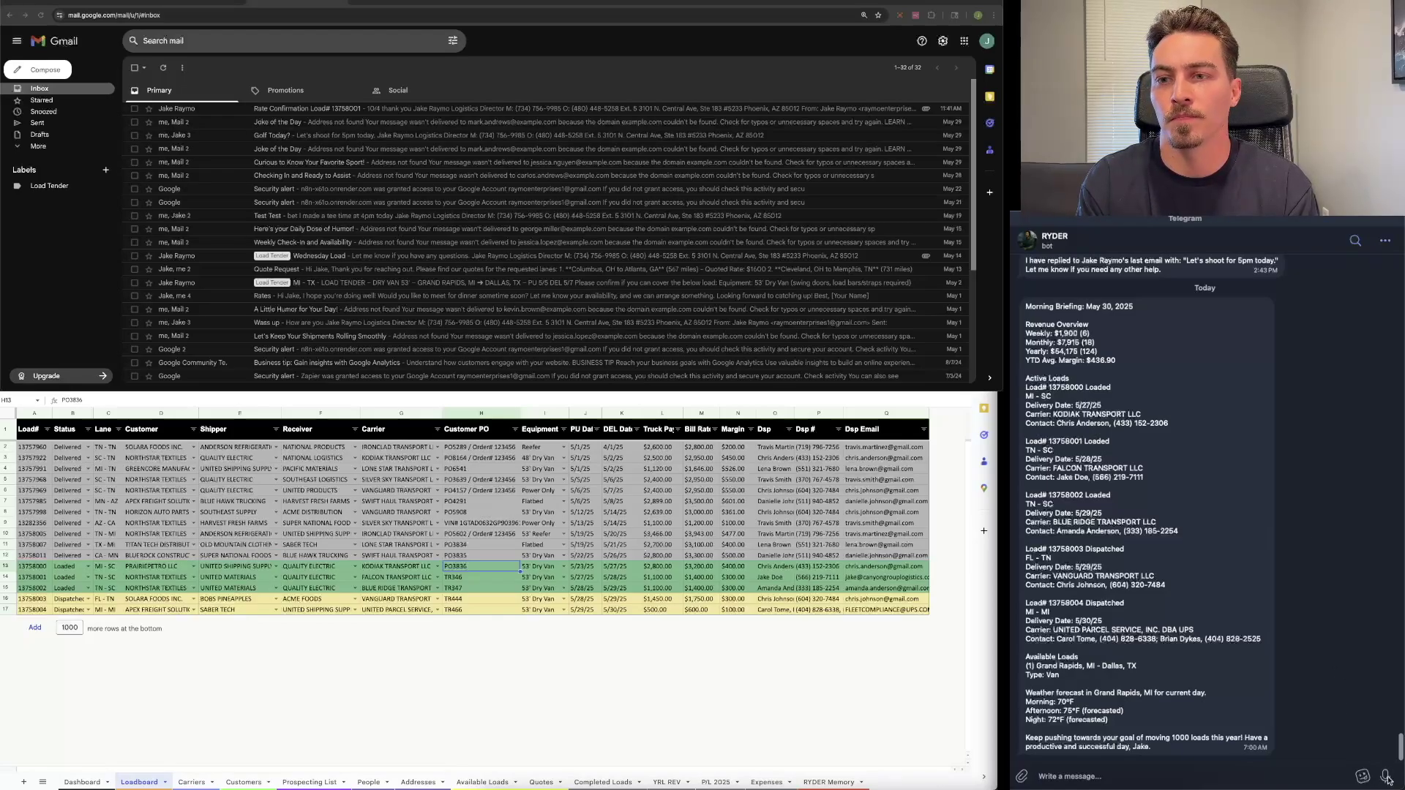
Step: Voice-note RYDER while highlighting L11's $2,700.00 pay, dispatchers and load numbers, then select check-calls 1–5
click(1388, 779)
drag(1389, 775, 1388, 779)
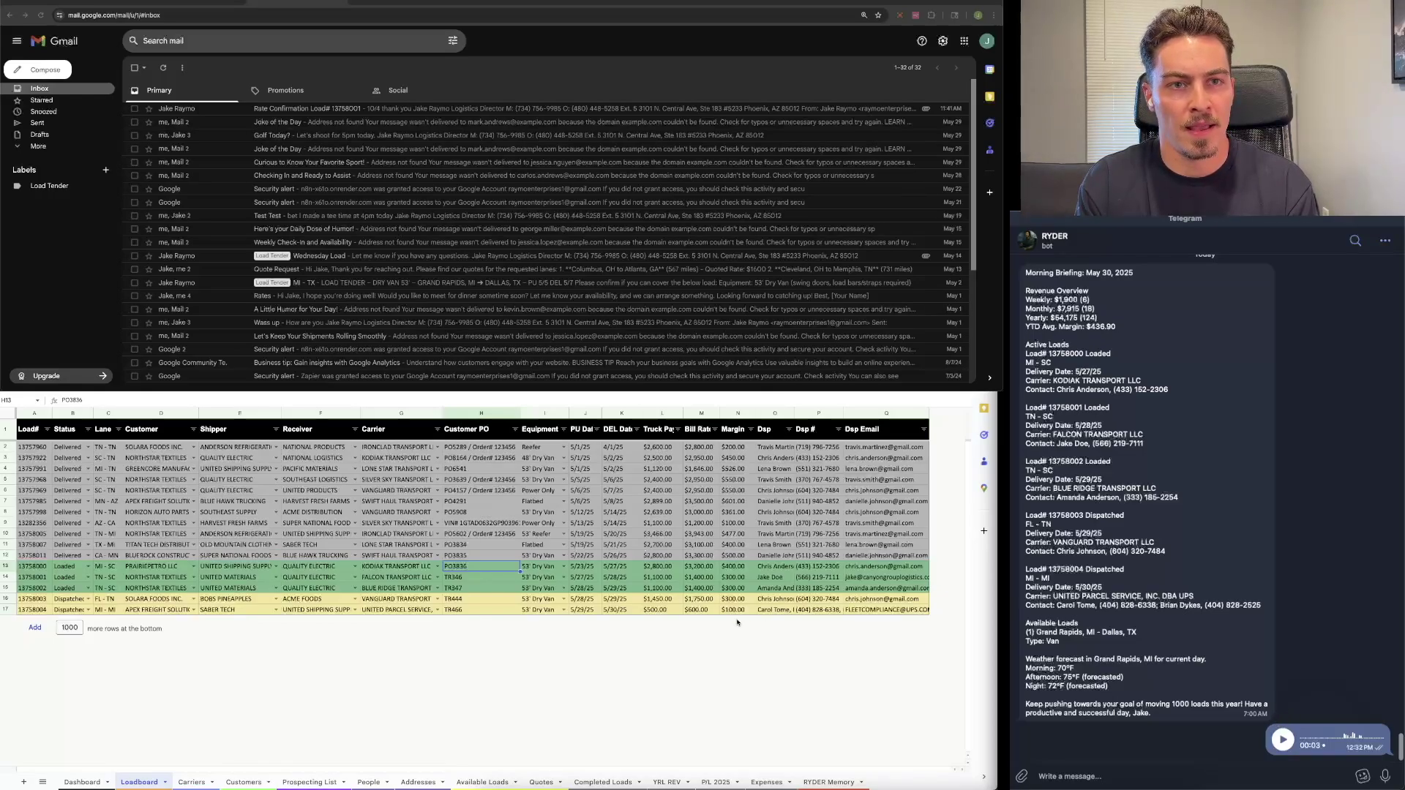
click(668, 544)
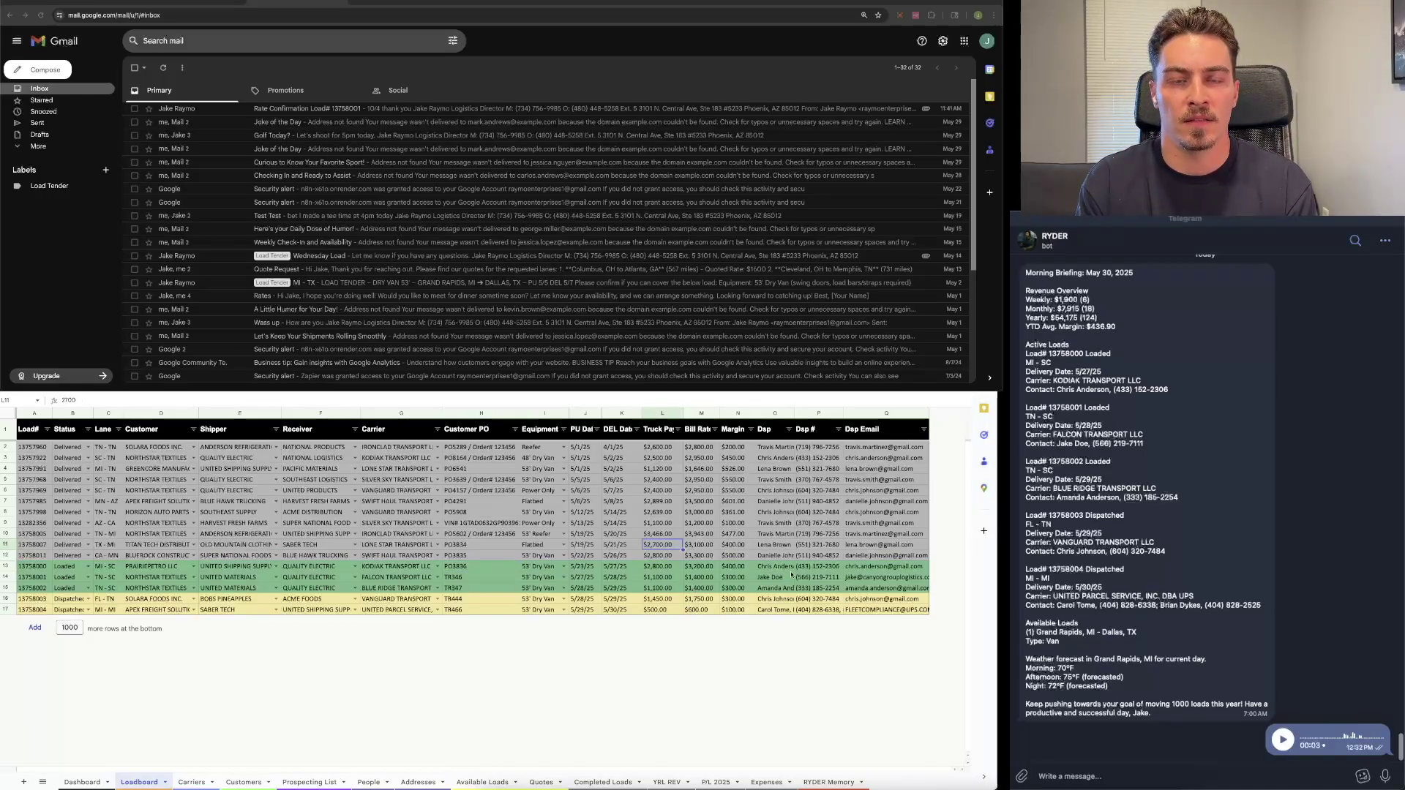
drag(781, 568, 782, 610)
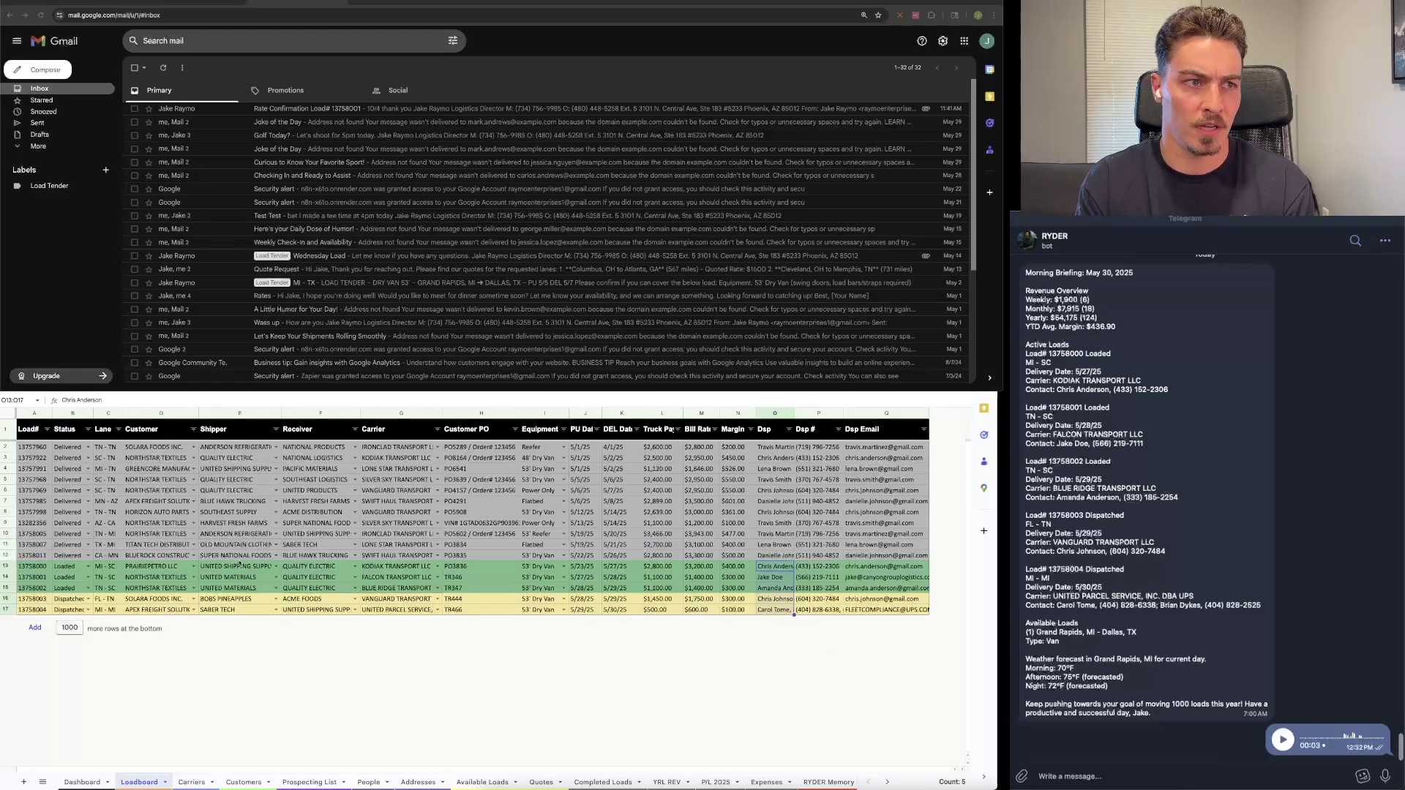
drag(26, 565, 33, 610)
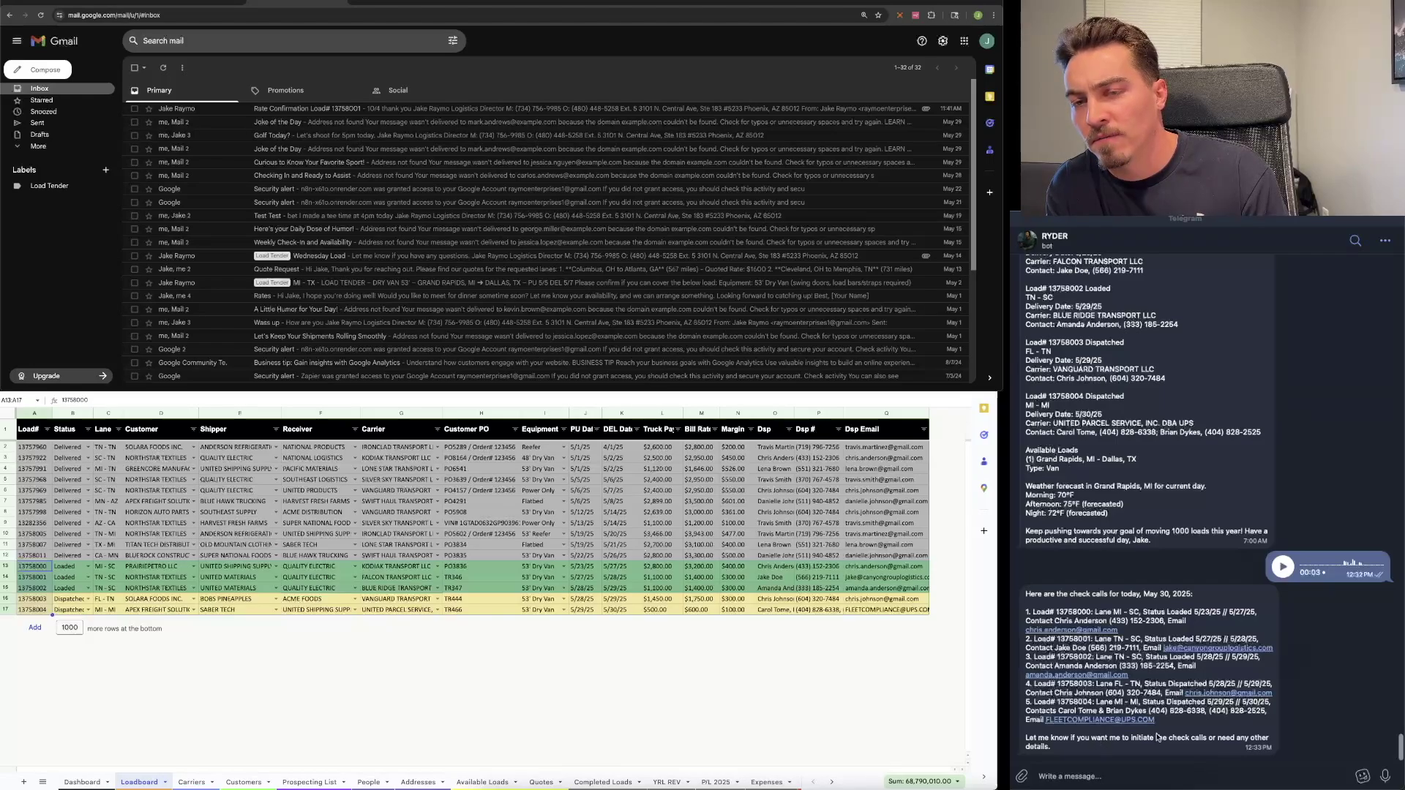
drag(1167, 727, 1019, 616)
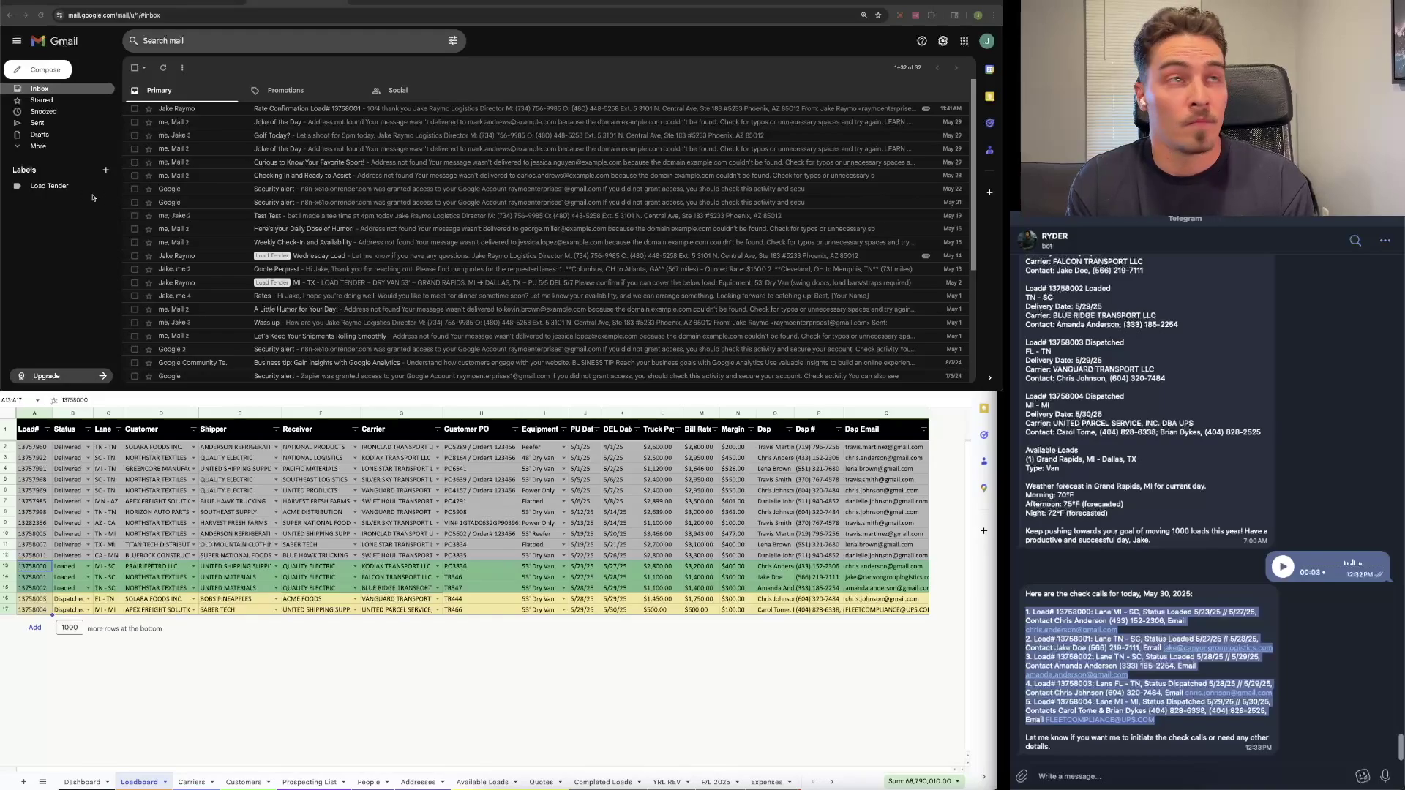
Step: Reload Gmail Drafts to show the five saved drafts and open load 13758001's Rate Confirmation draft
click(52, 137)
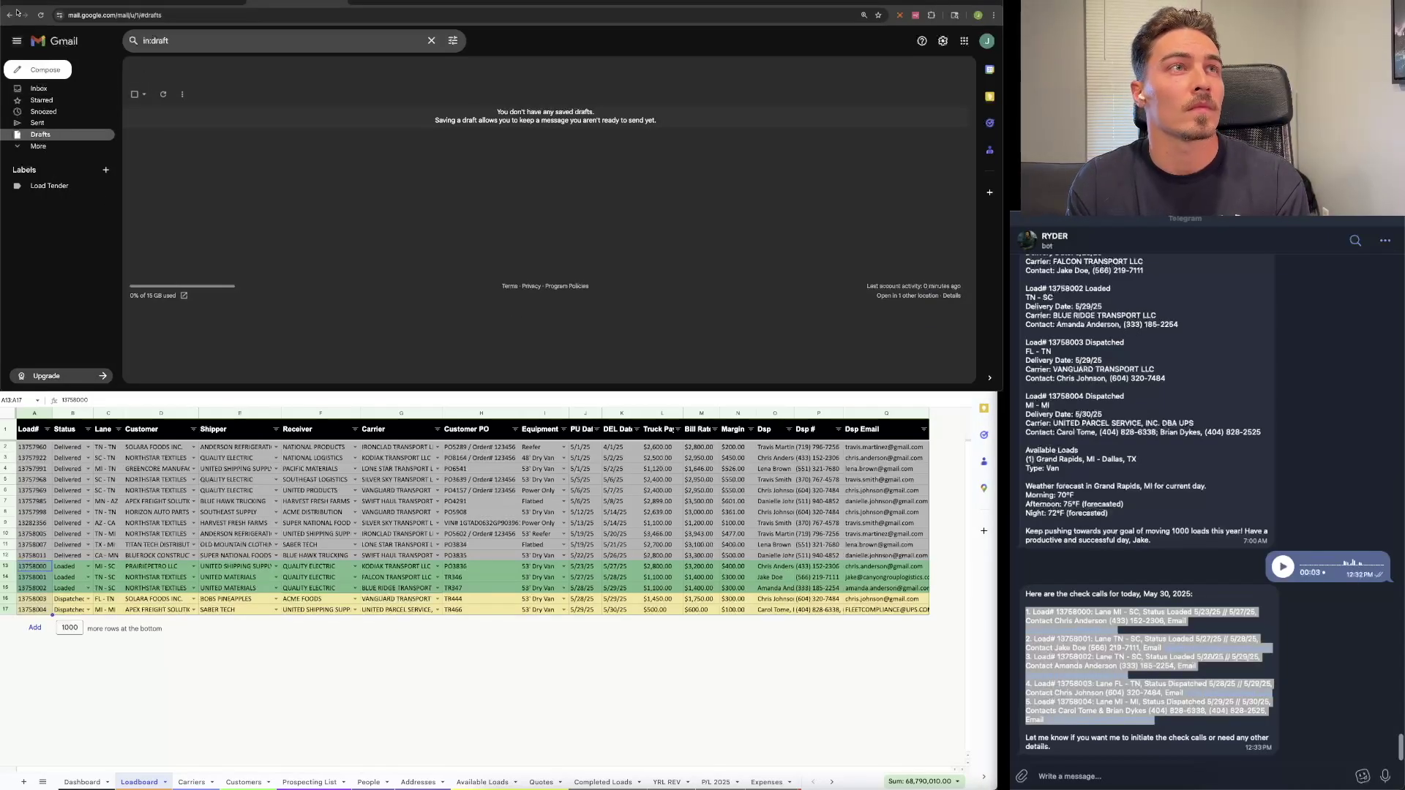
click(41, 14)
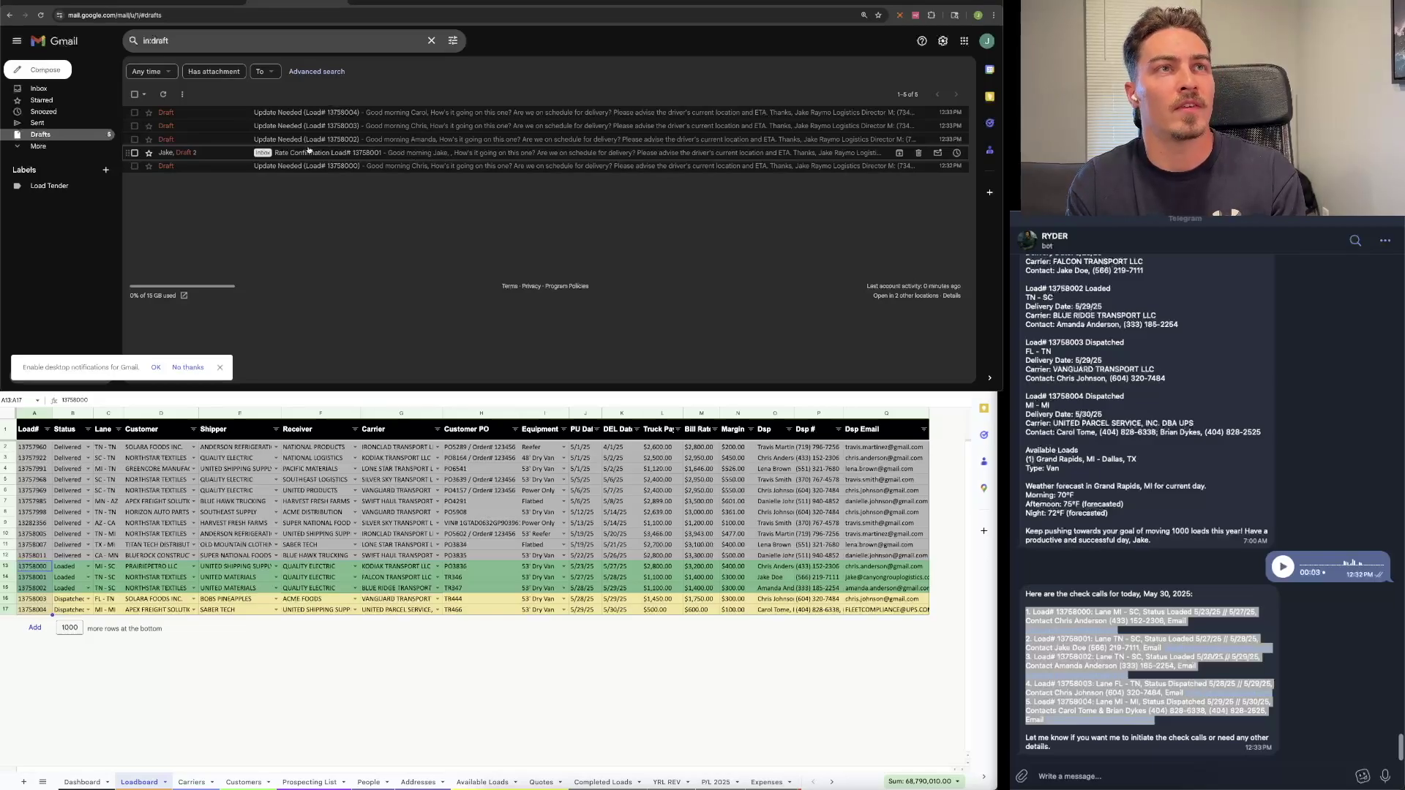
click(434, 154)
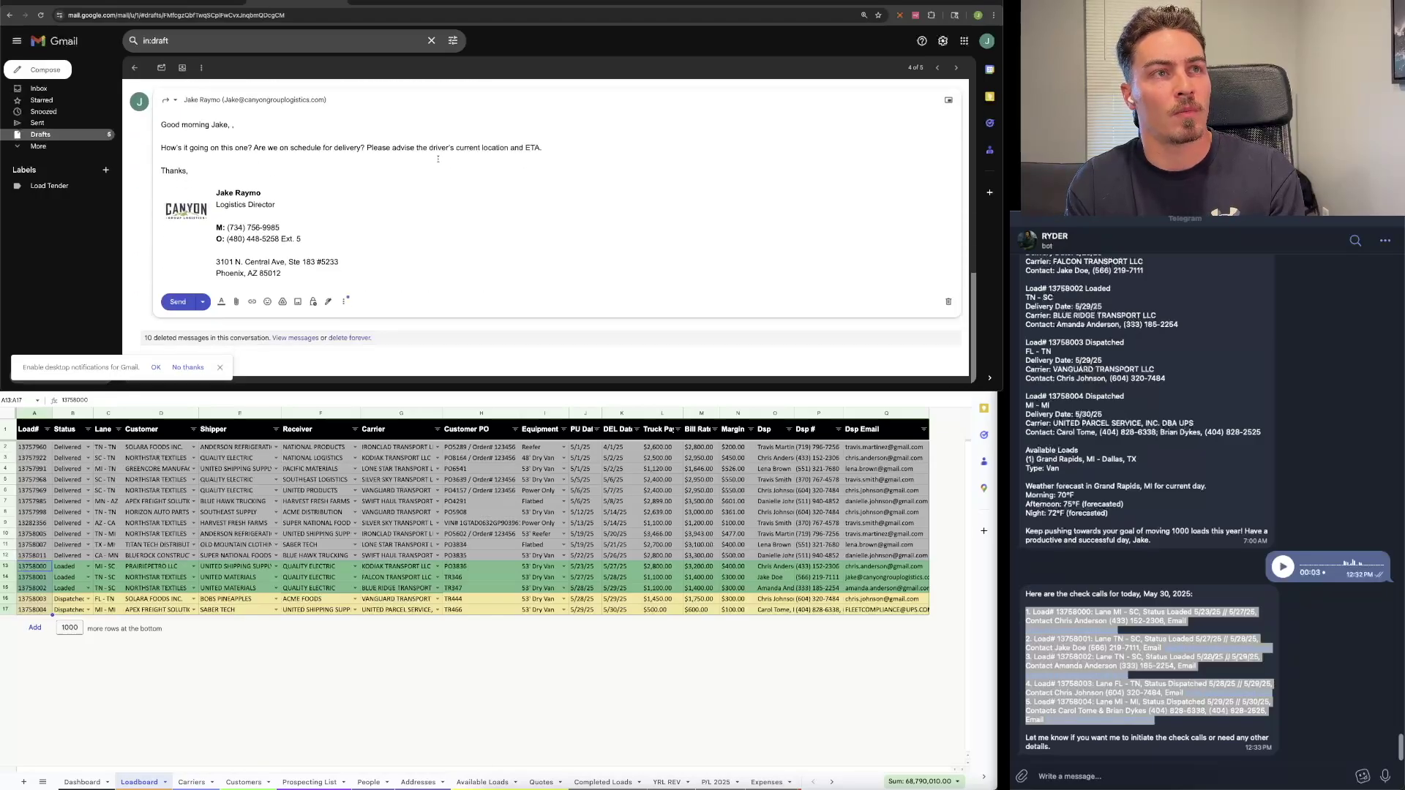
Step: Return from the open draft to the Drafts list
scroll(437, 159, up, 3)
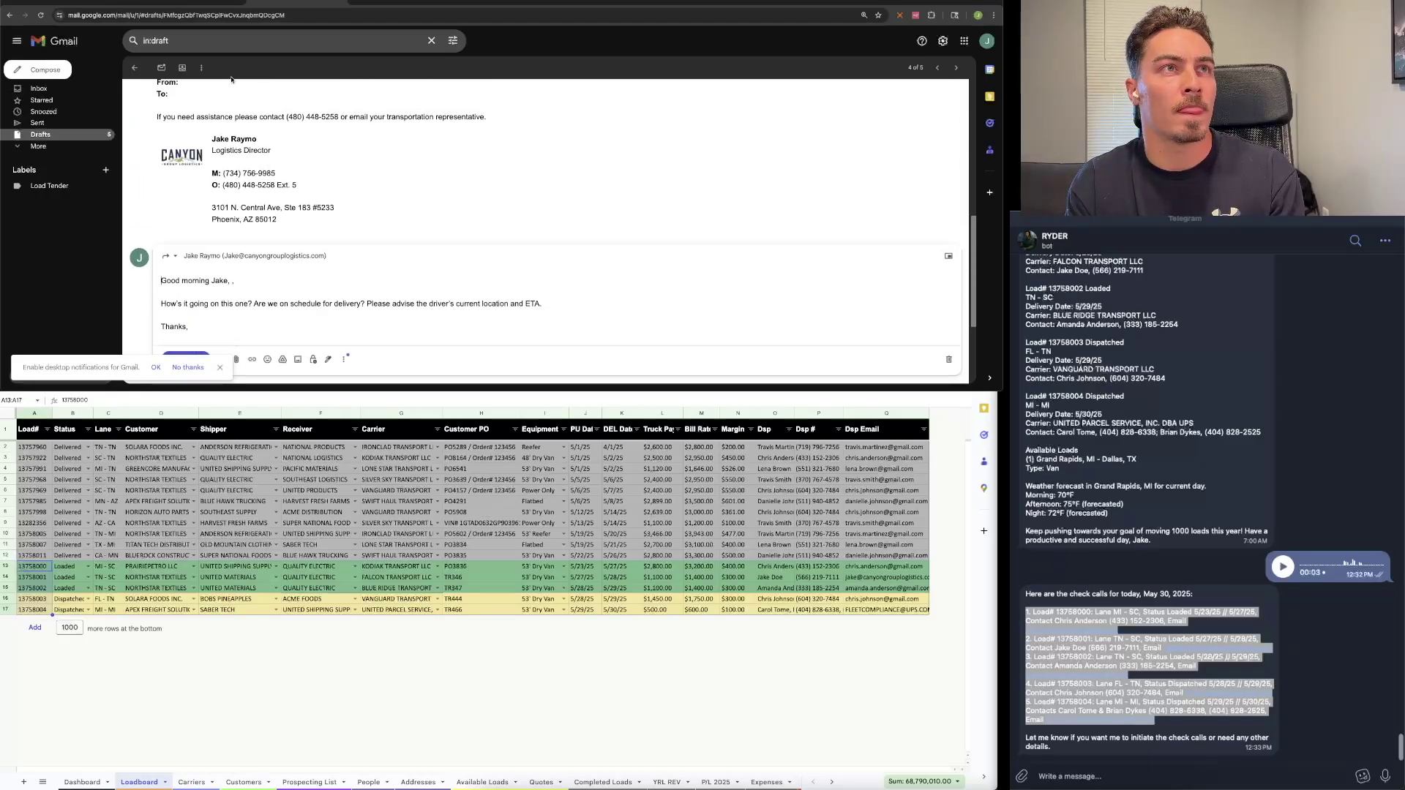
click(135, 67)
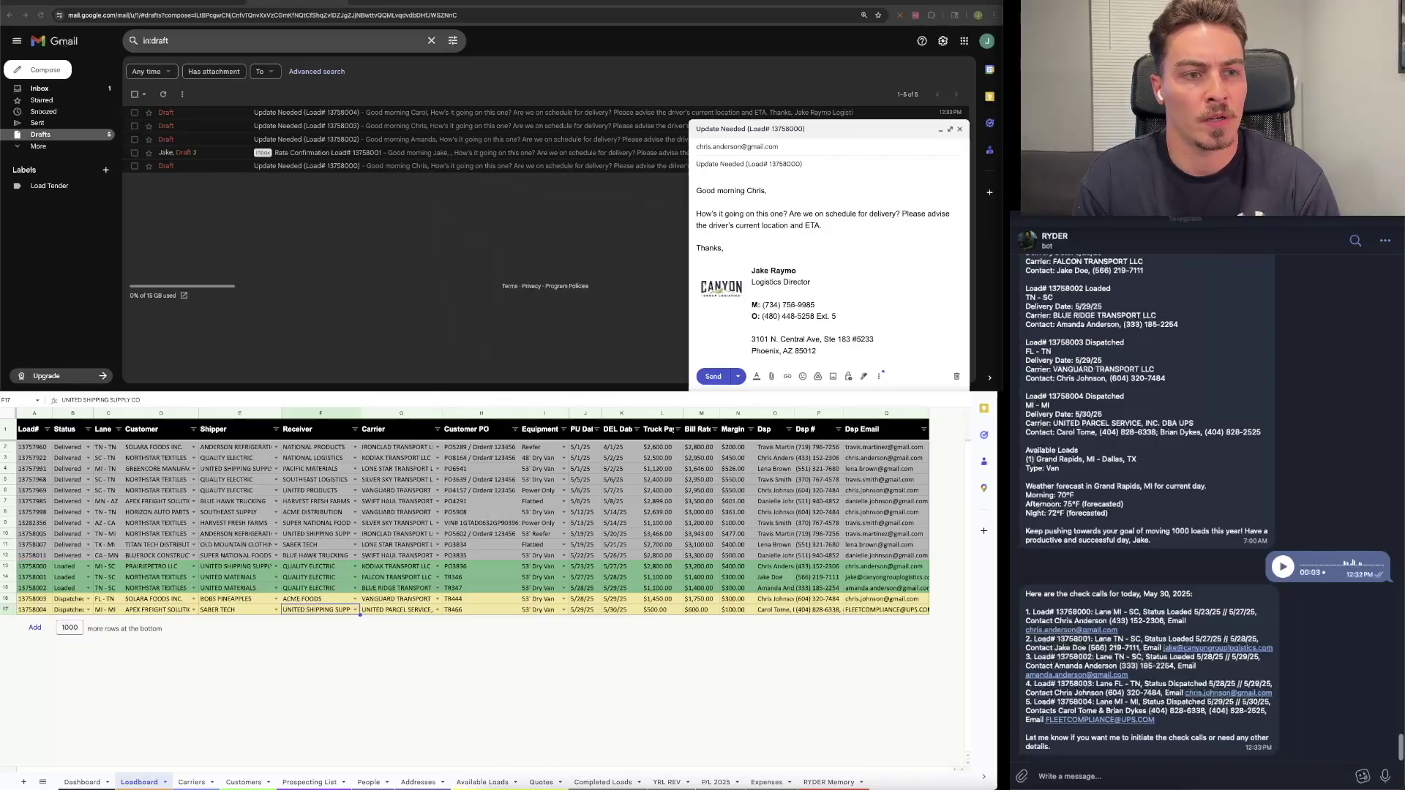
click(306, 782)
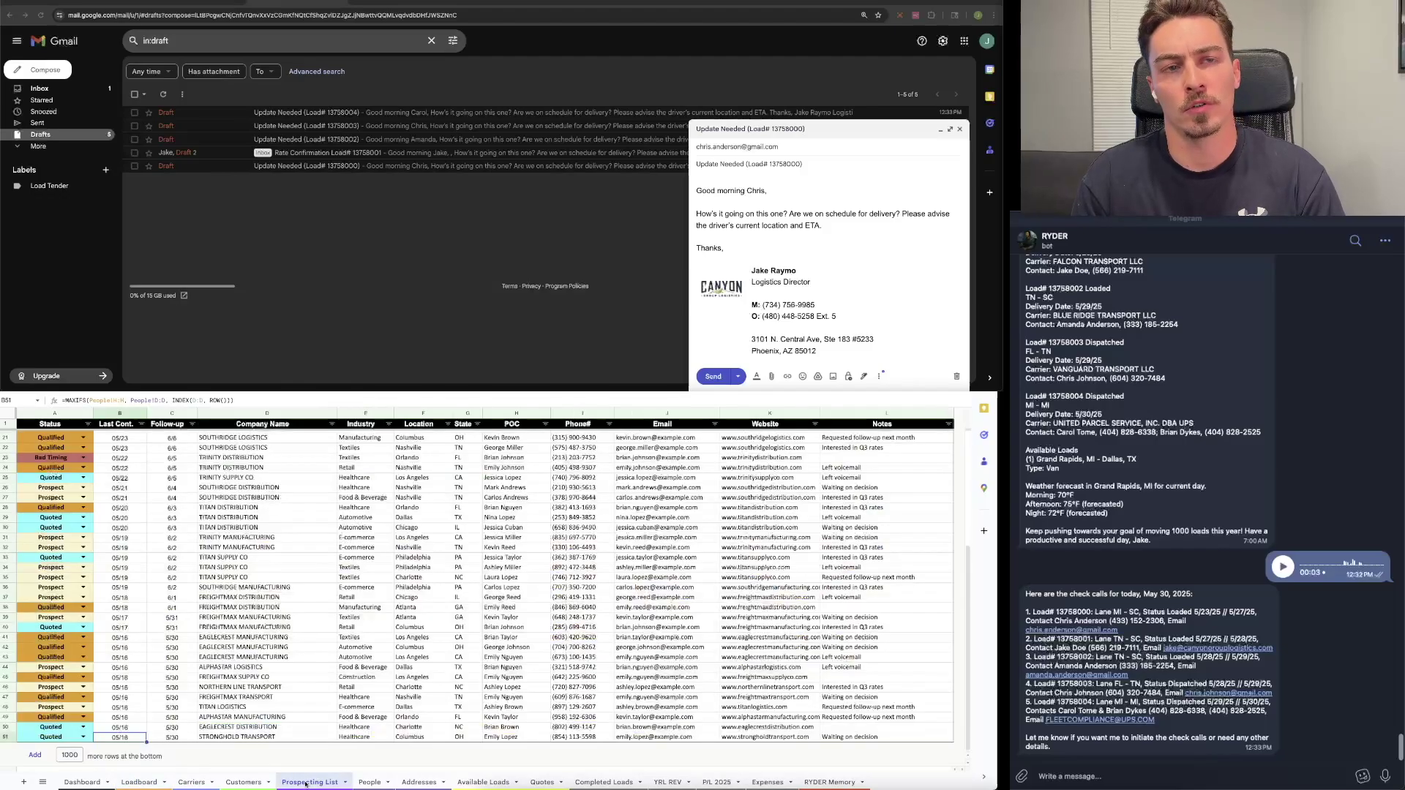
scroll(331, 644, up, 5)
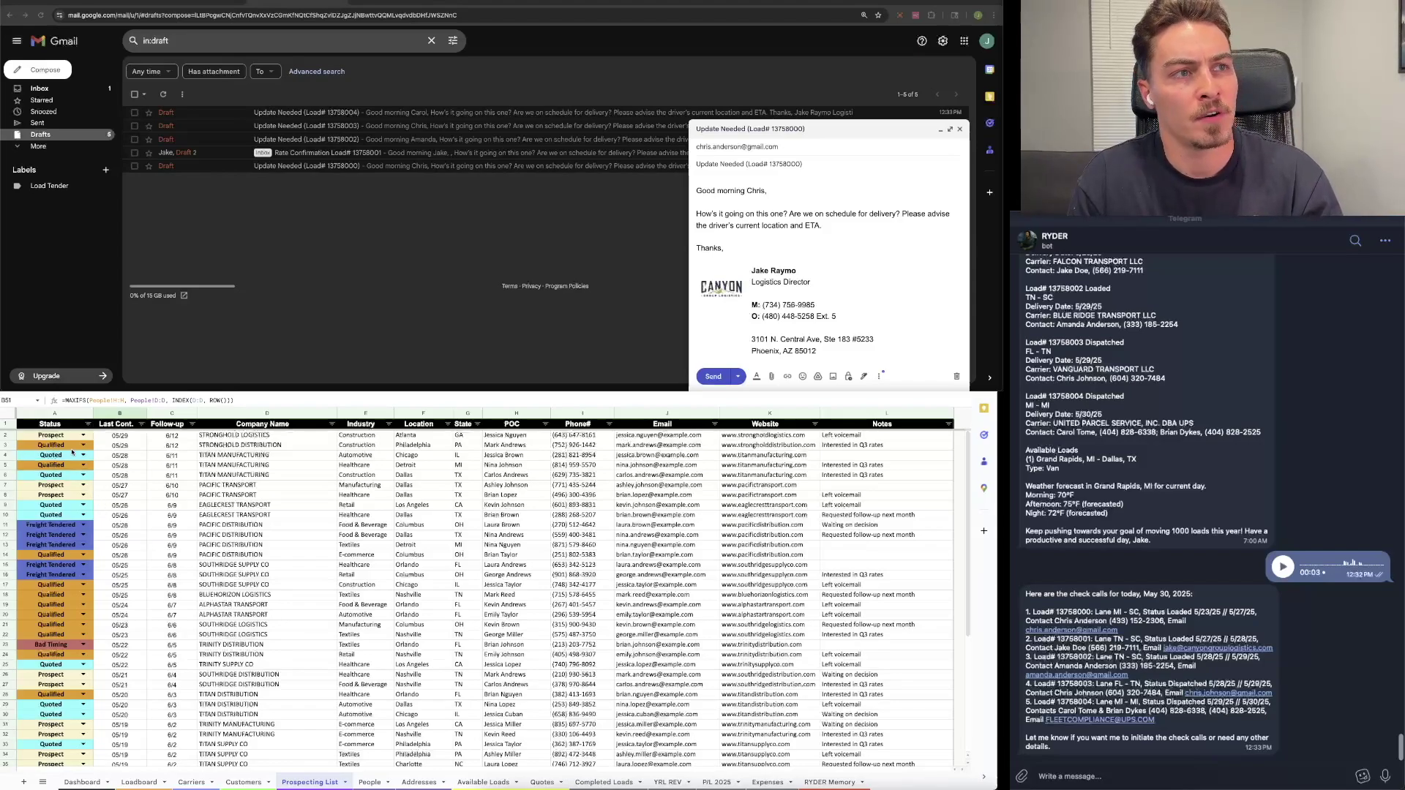
click(69, 427)
click(136, 428)
click(162, 427)
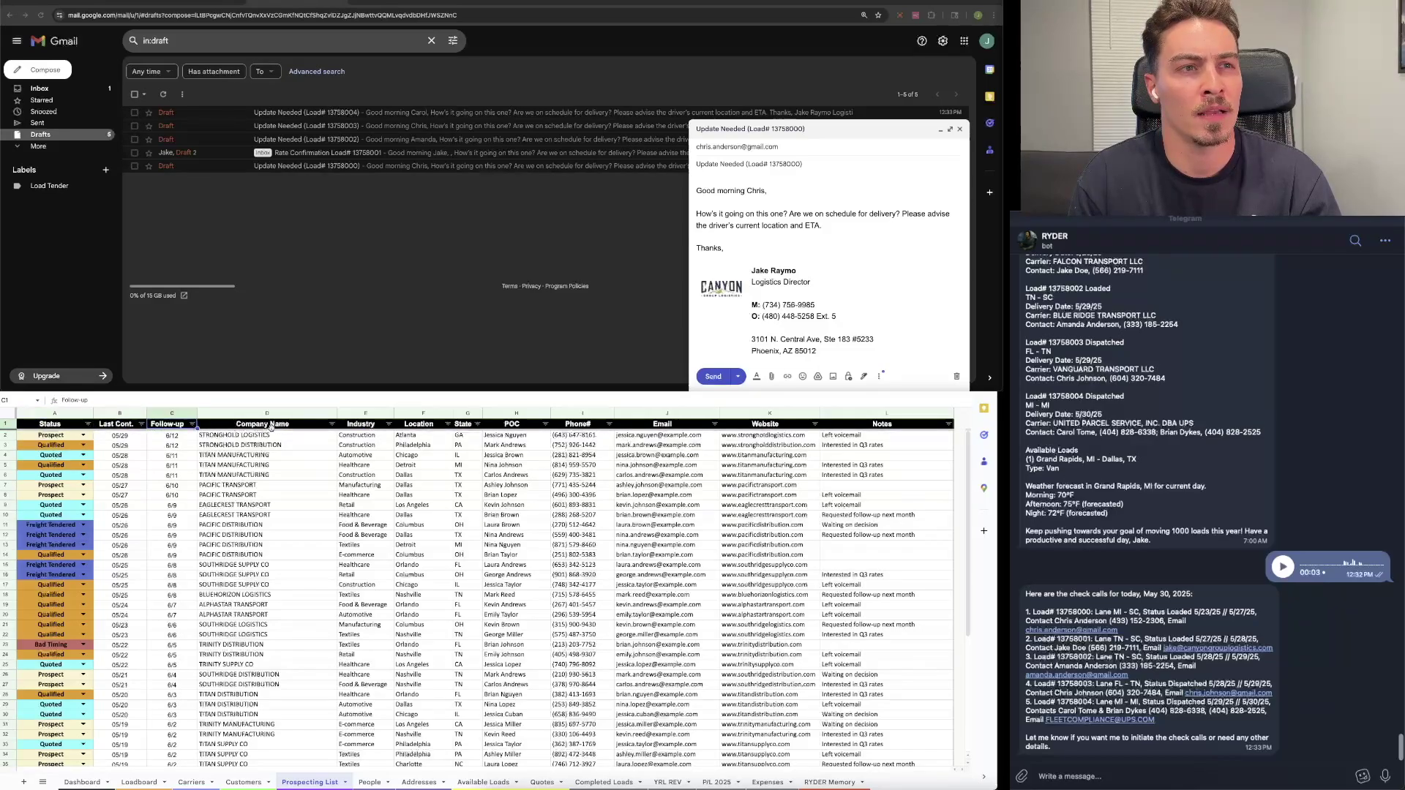
click(375, 427)
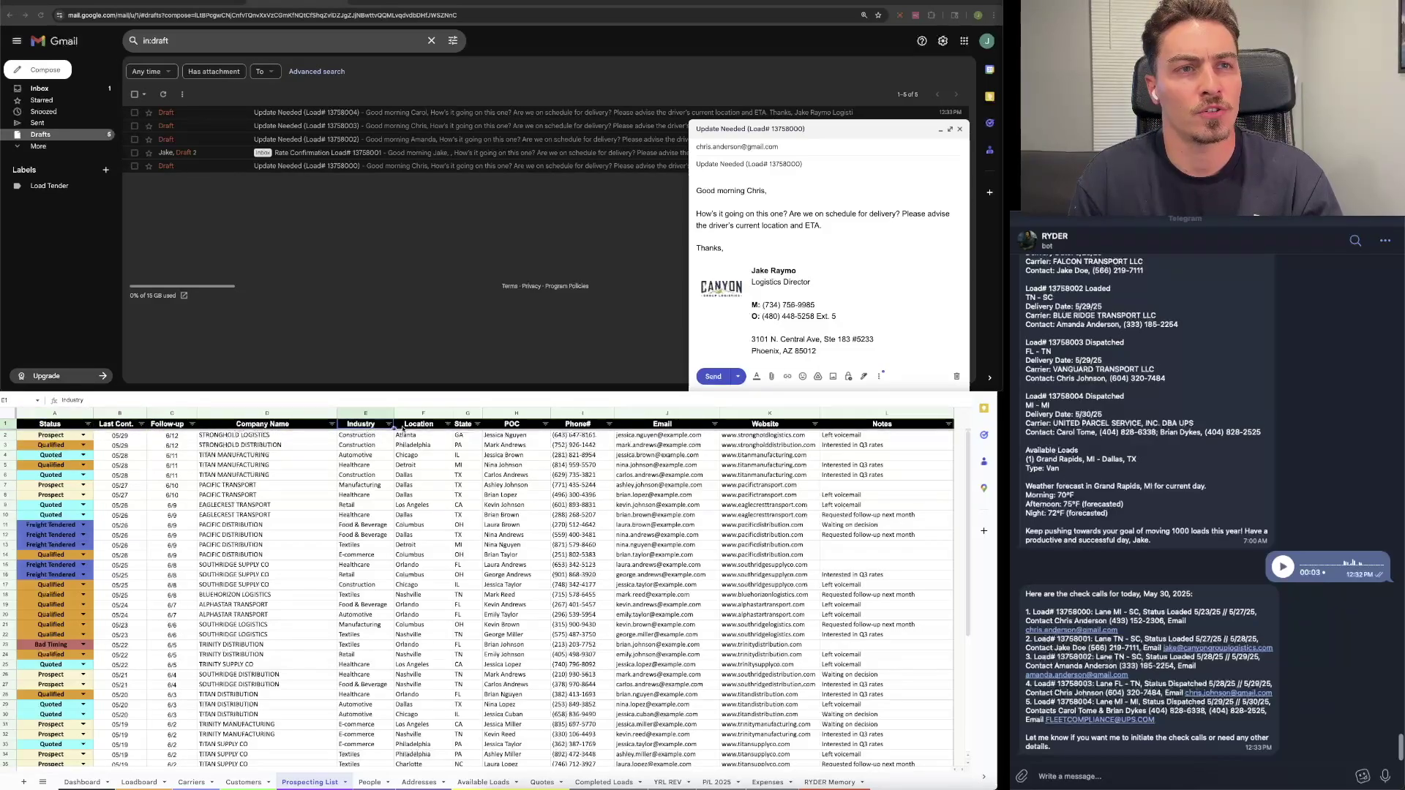
click(421, 428)
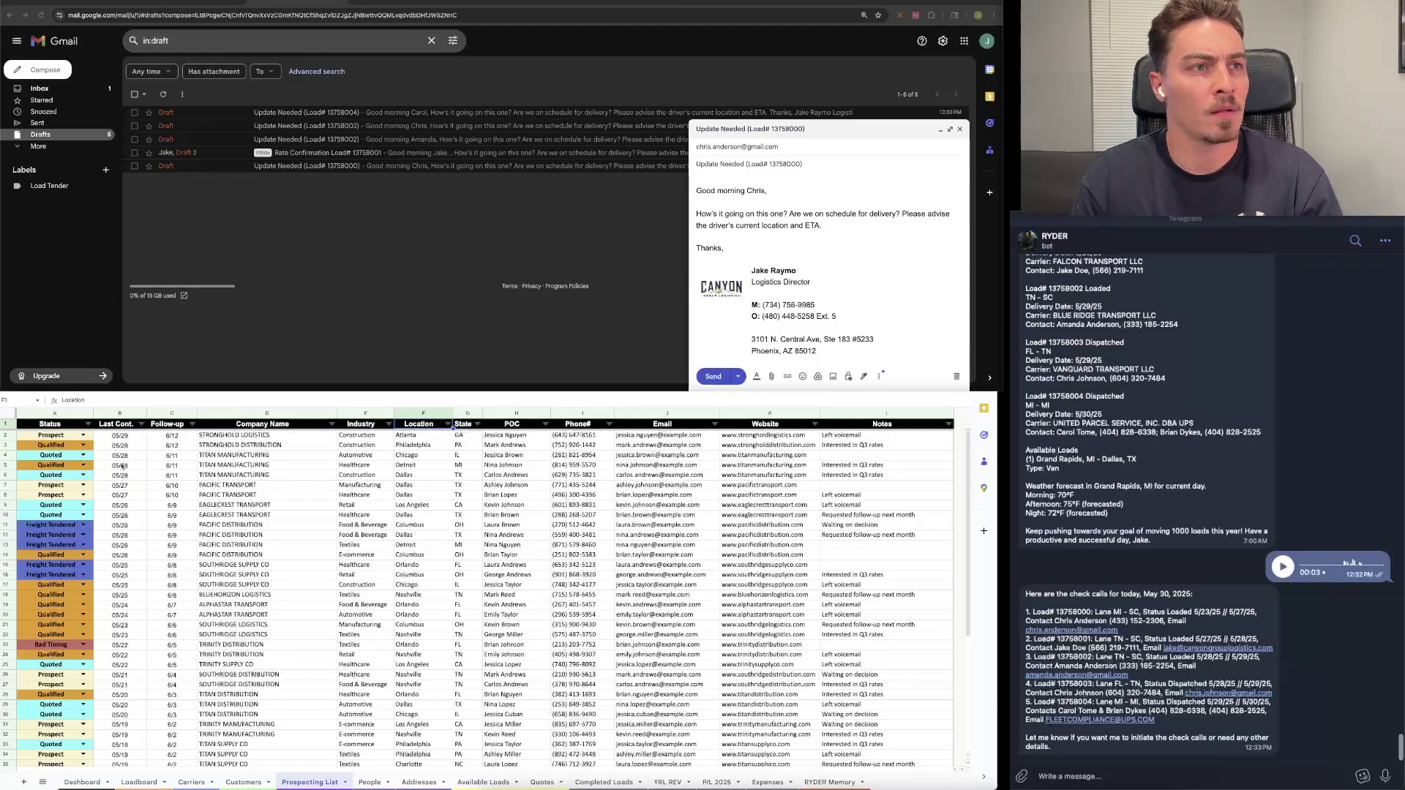
click(124, 437)
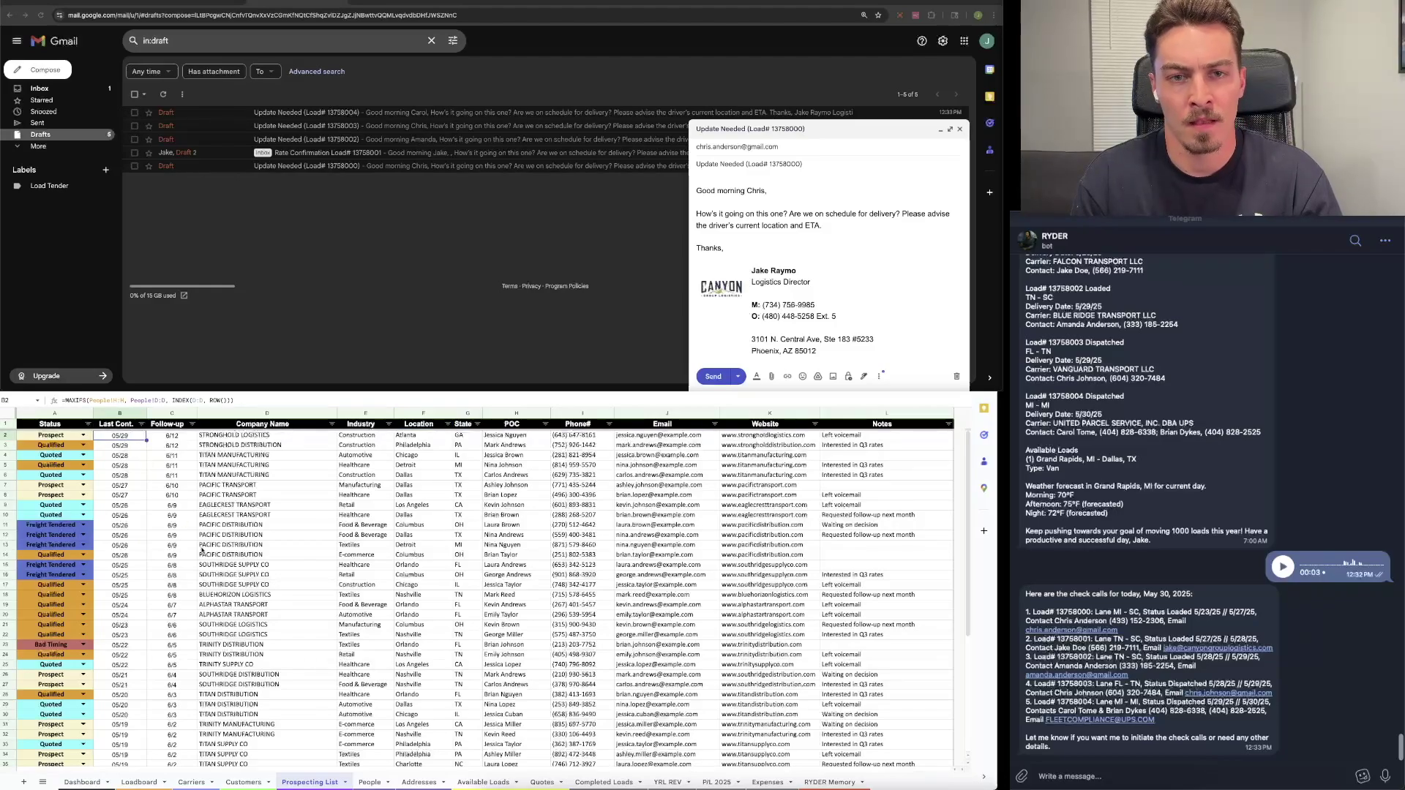
scroll(207, 556, down, 5)
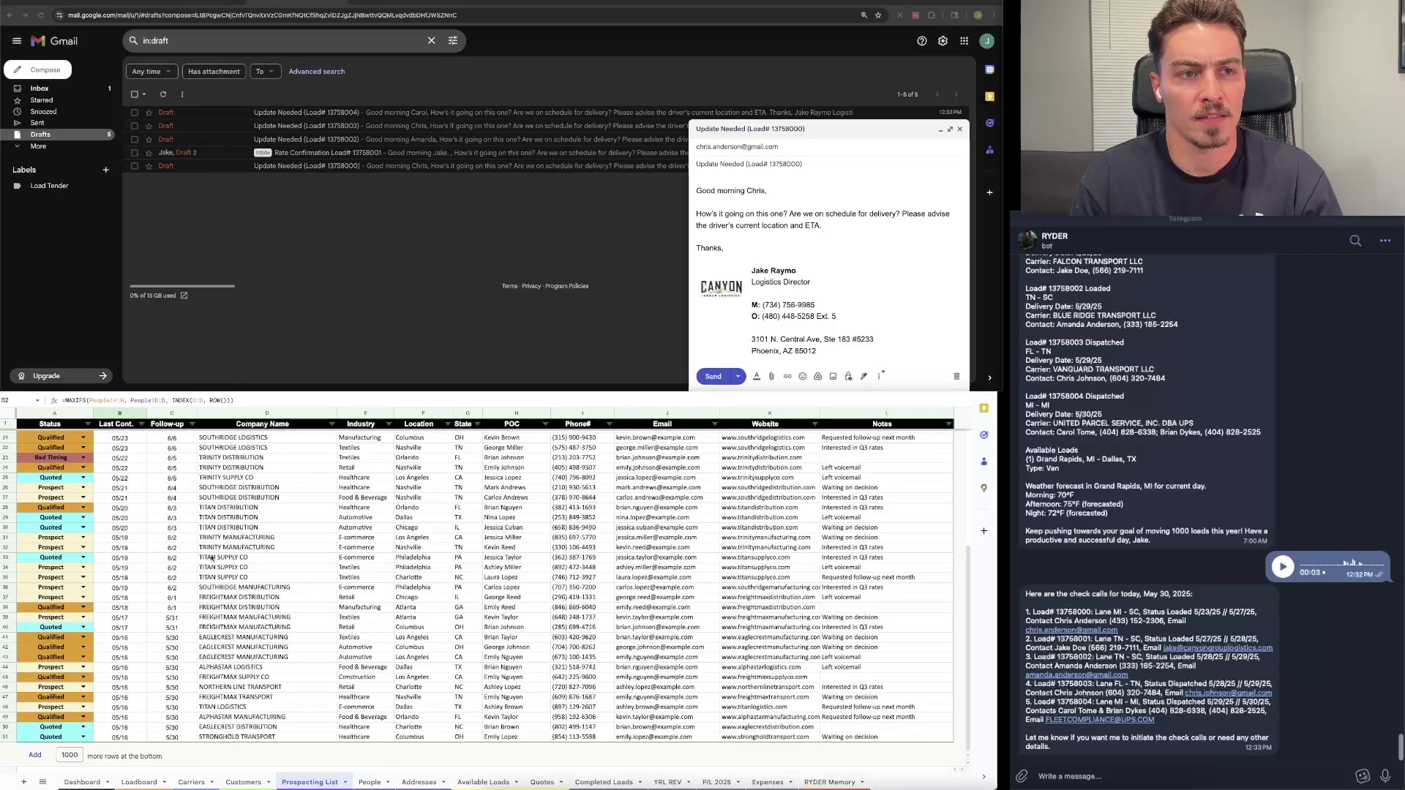
scroll(211, 558, up, 5)
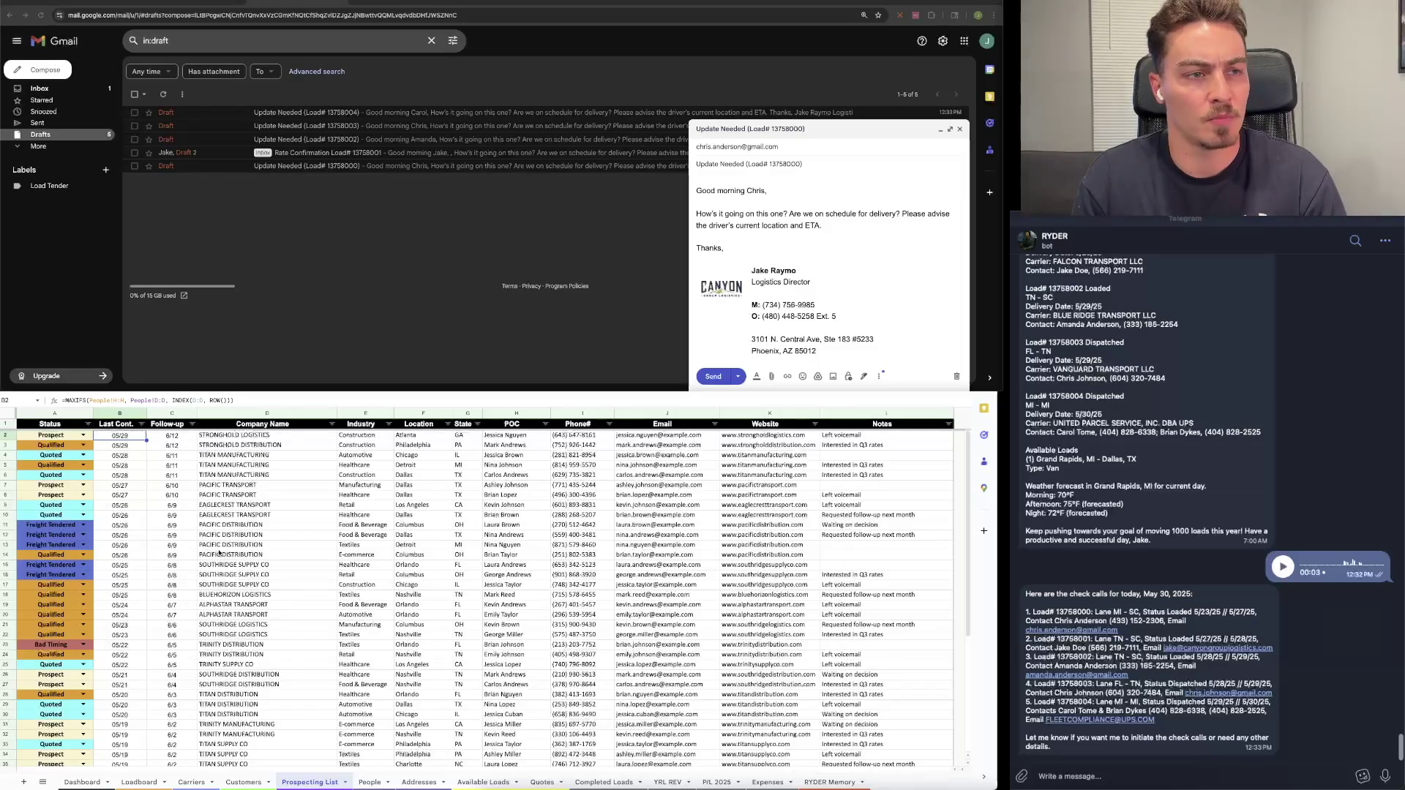
key(Down)
key(Down)
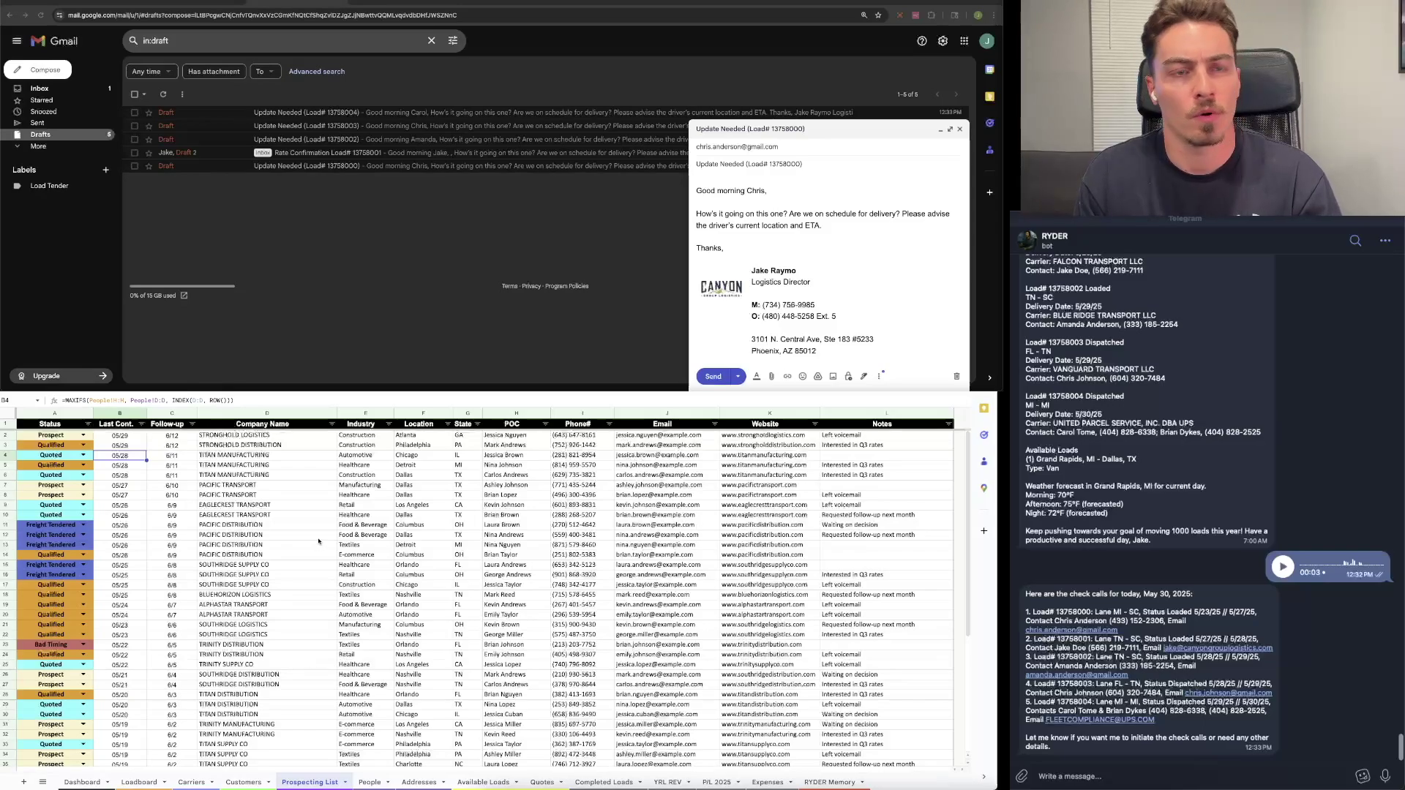
scroll(333, 539, down, 5)
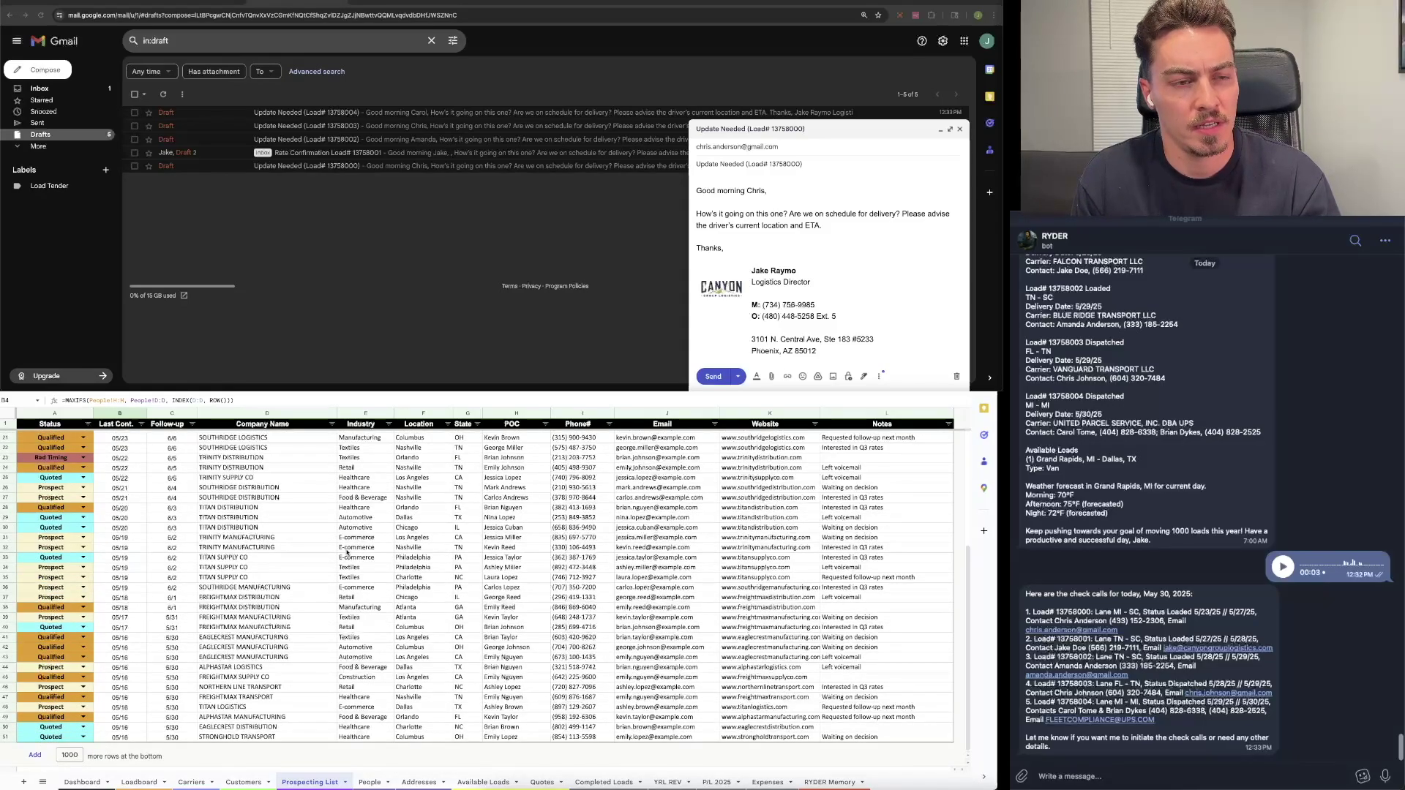
Step: Note row 51's point of contact and ask RYDER to draft an email offering availability this week
click(506, 737)
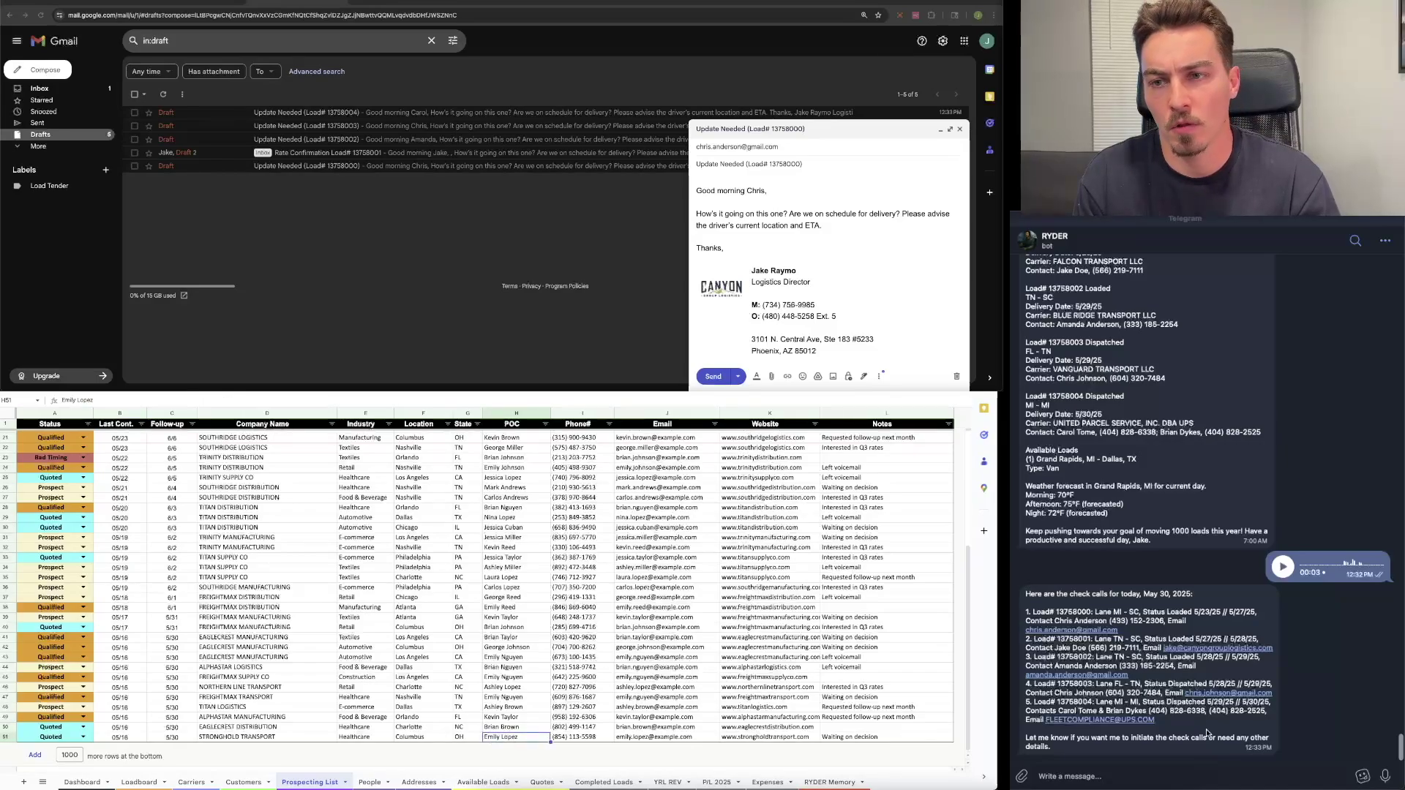
click(1119, 773)
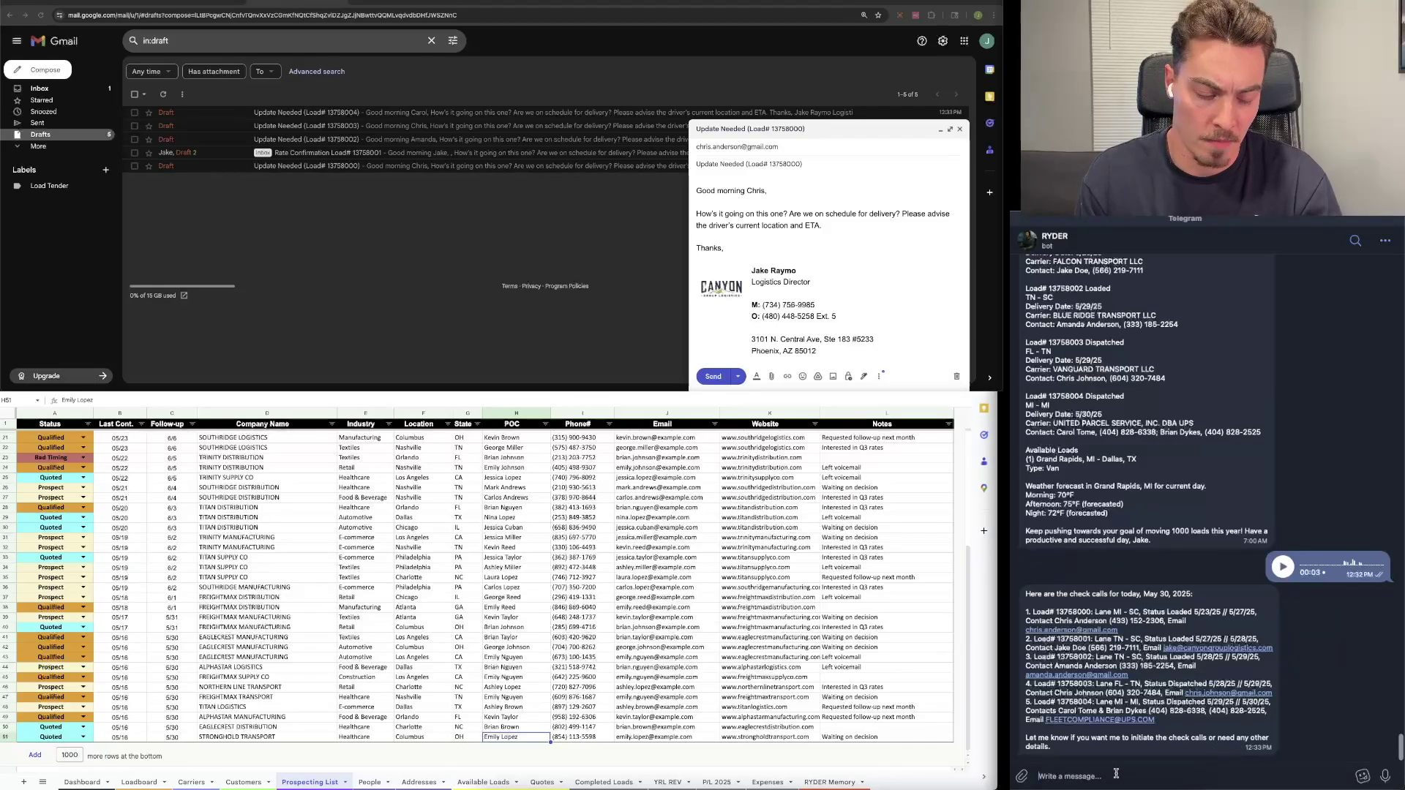
text(Dra)
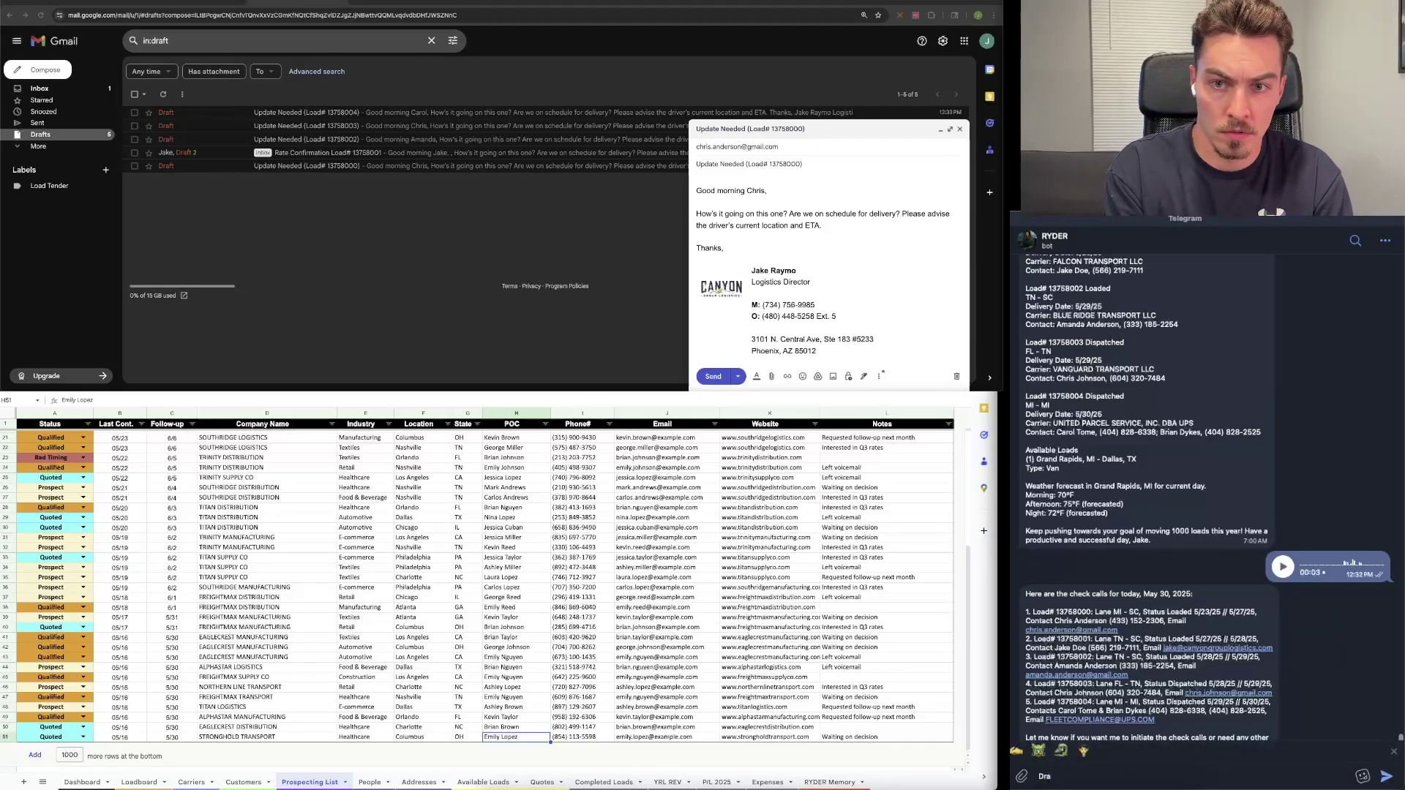
text(ft u)
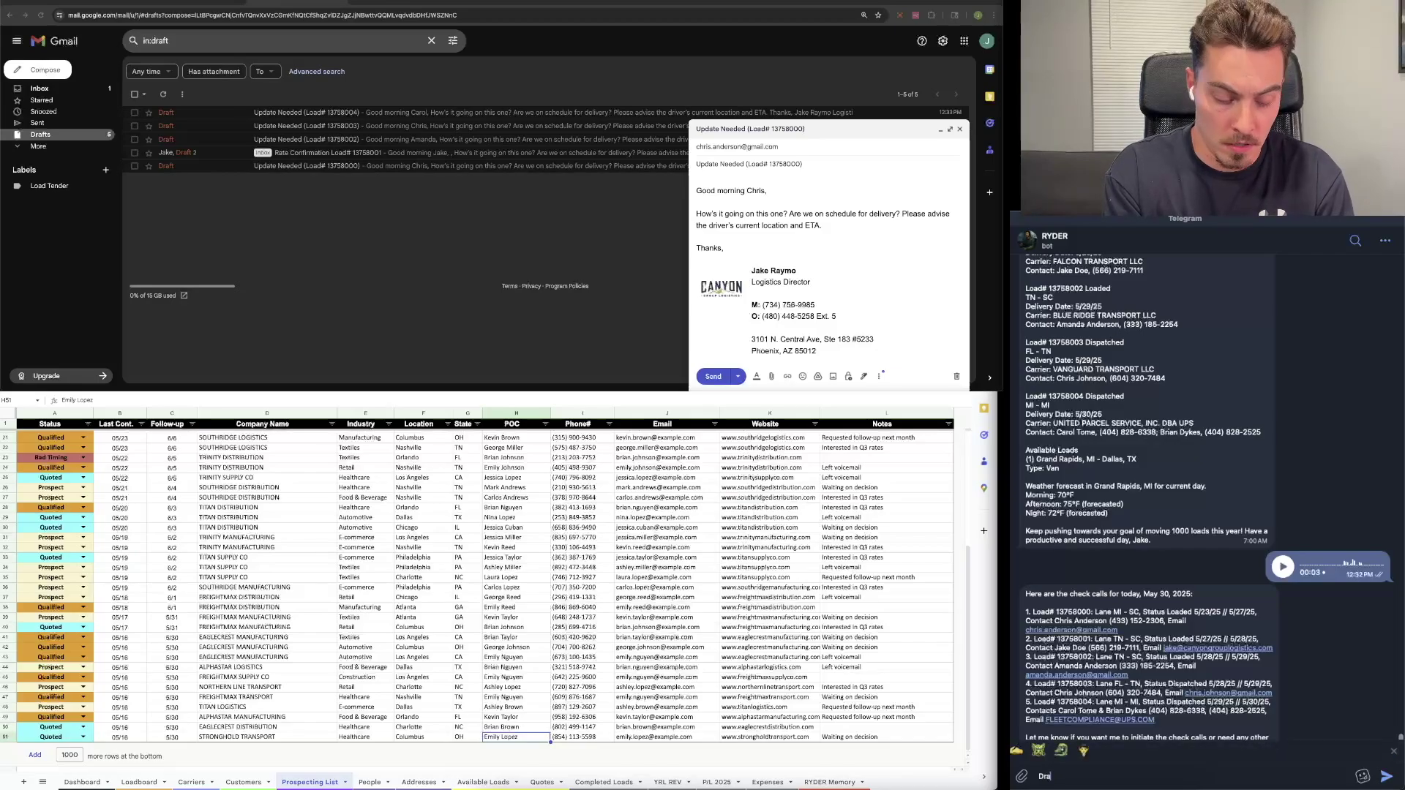
text(p)
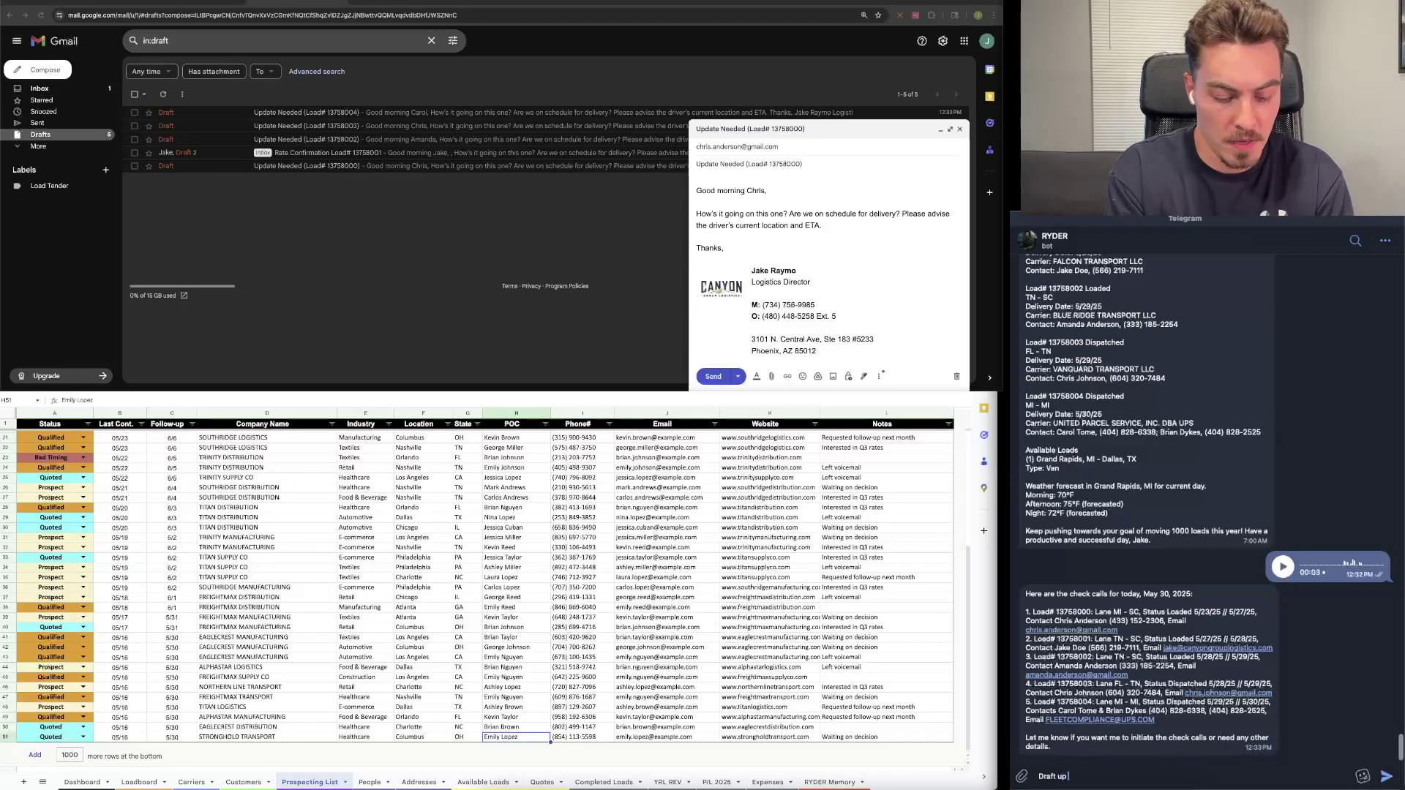
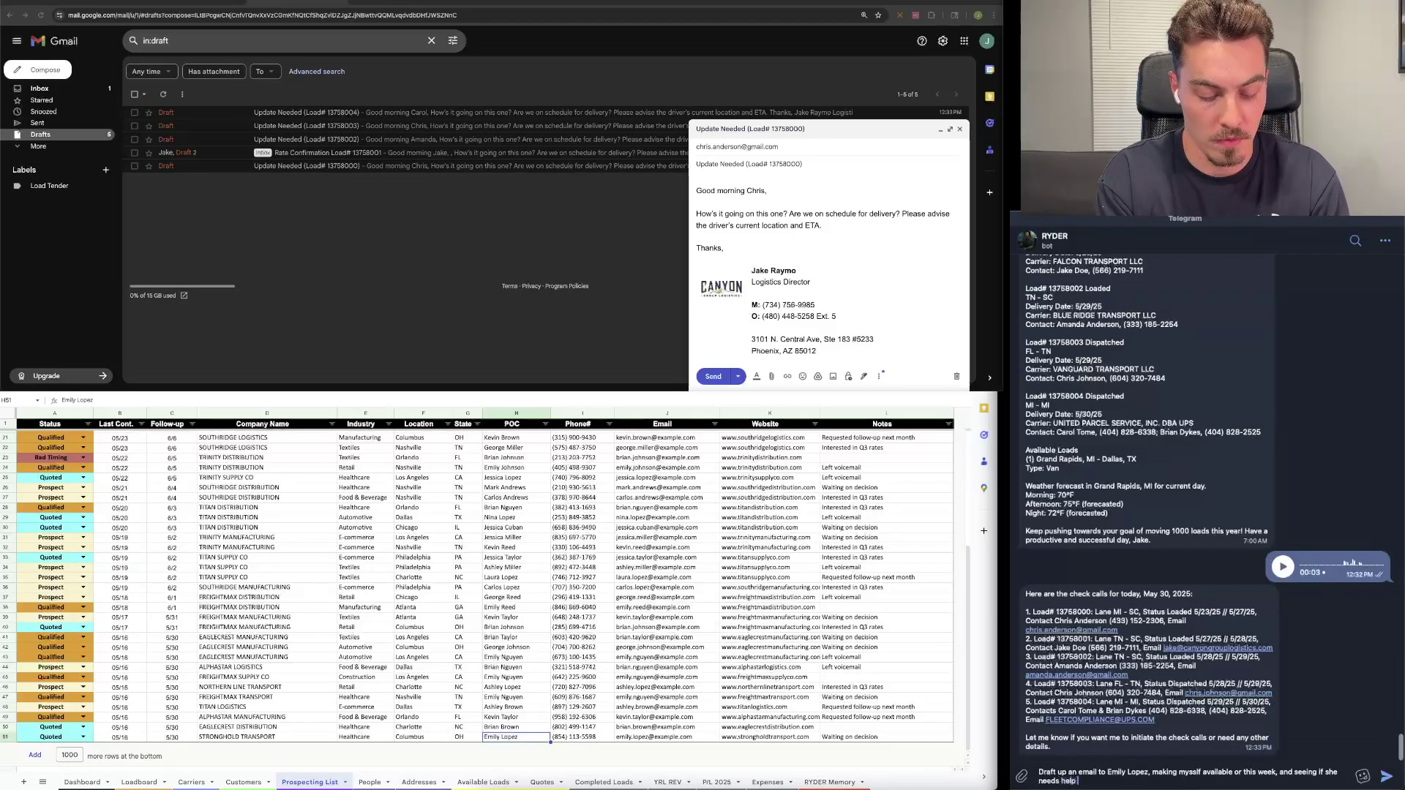
text( with anything)
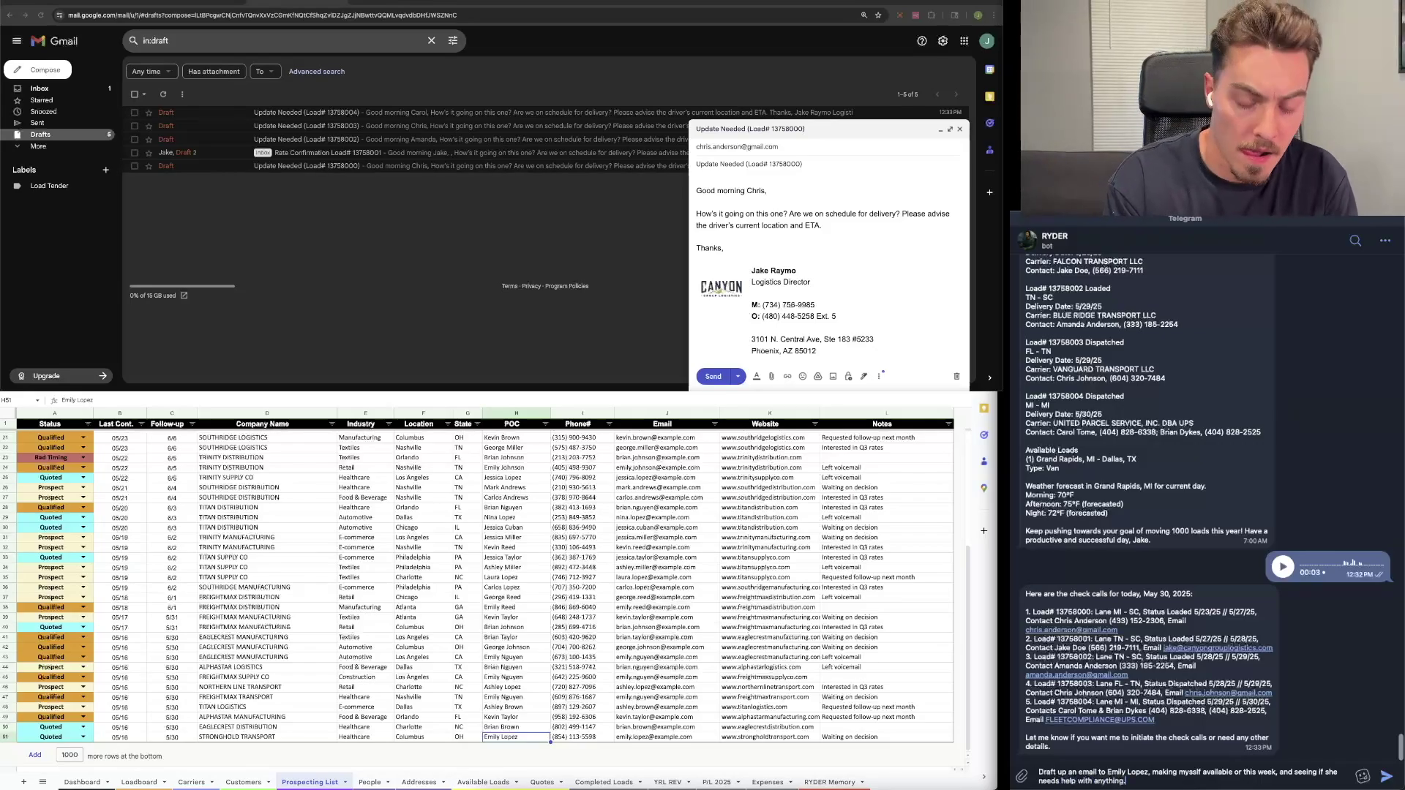
text(.)
key(Return)
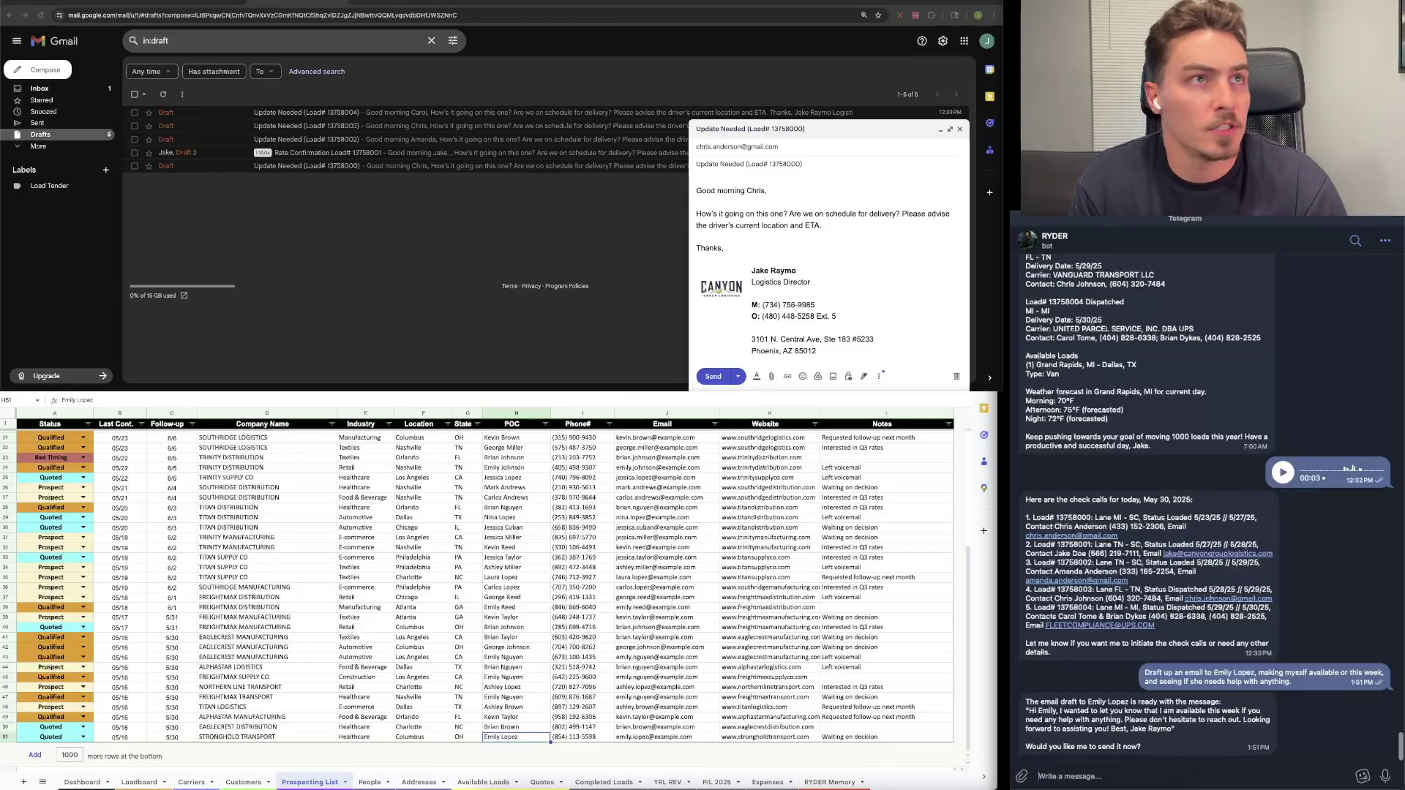
Step: Reload Drafts, open 'Available to Assist This Week', delete the duplicate name under Best, and send it
click(41, 14)
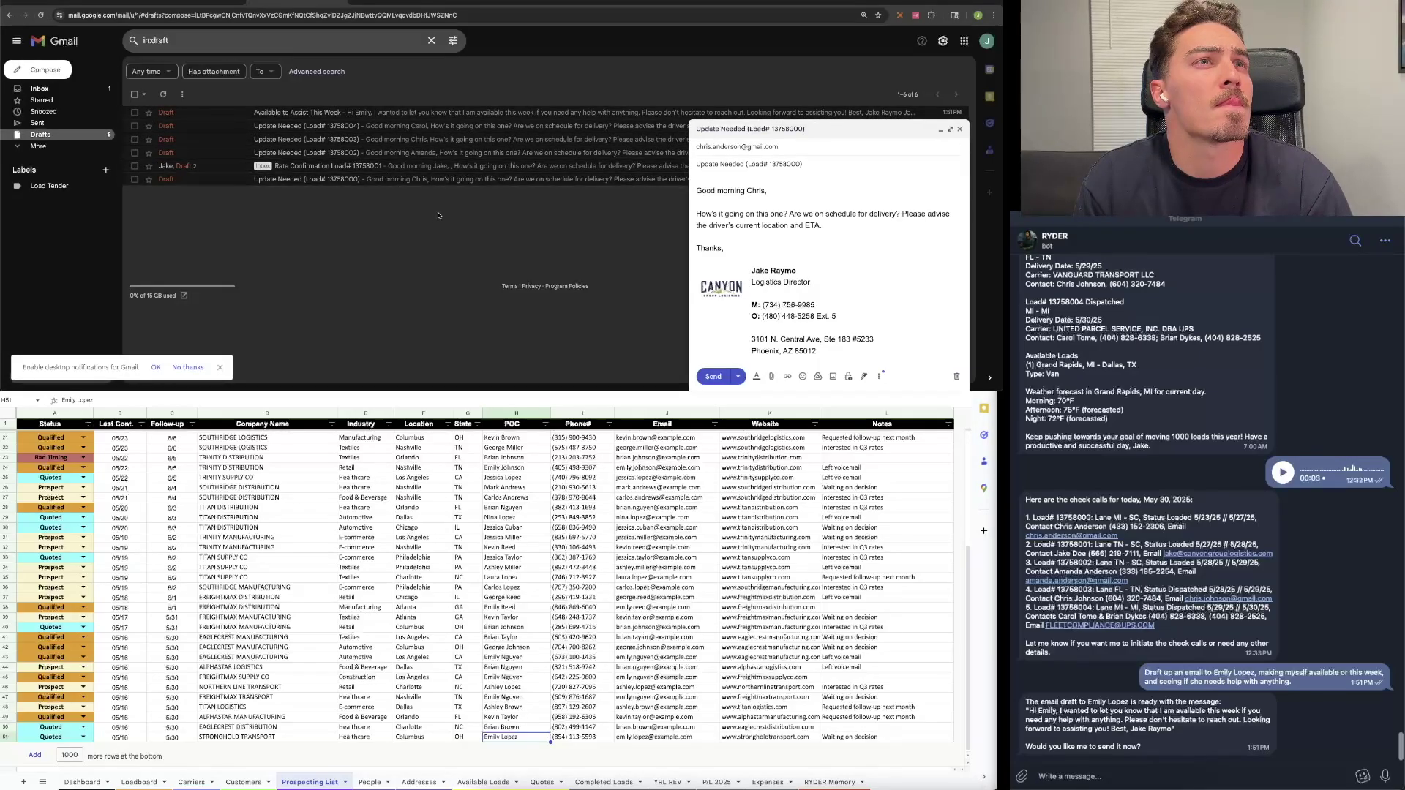
click(386, 114)
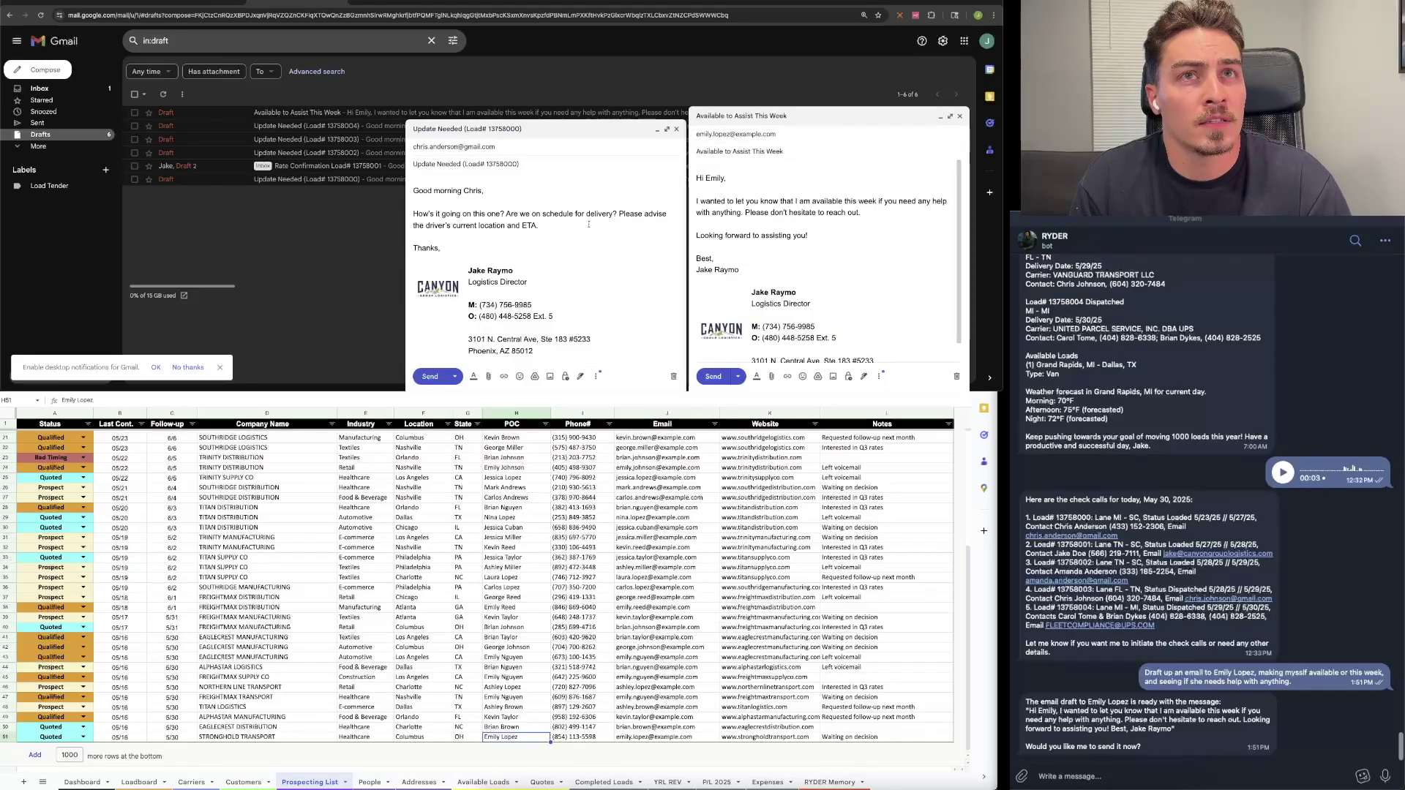
click(675, 129)
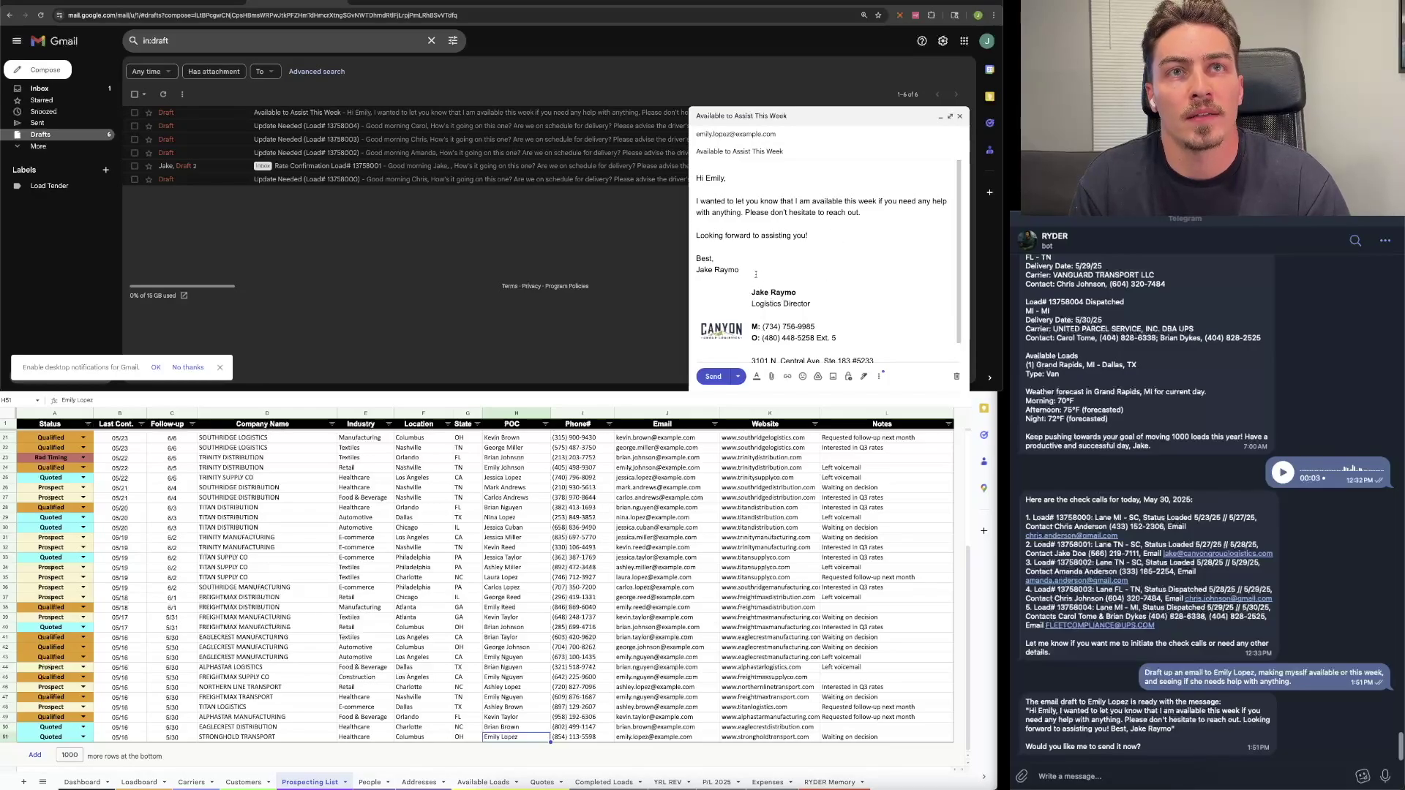
key(shift+Home)
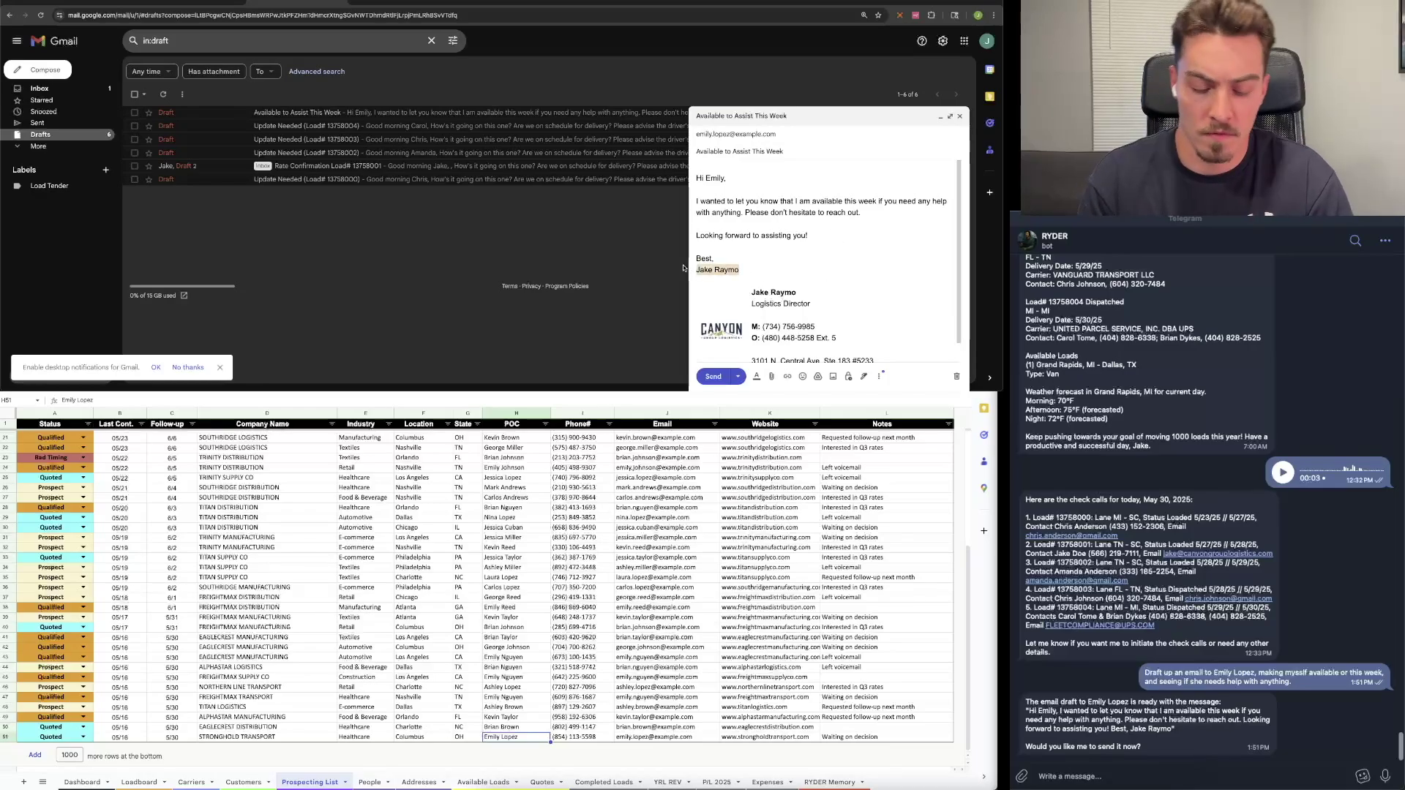
key(BackSpace)
key(BackSpace)
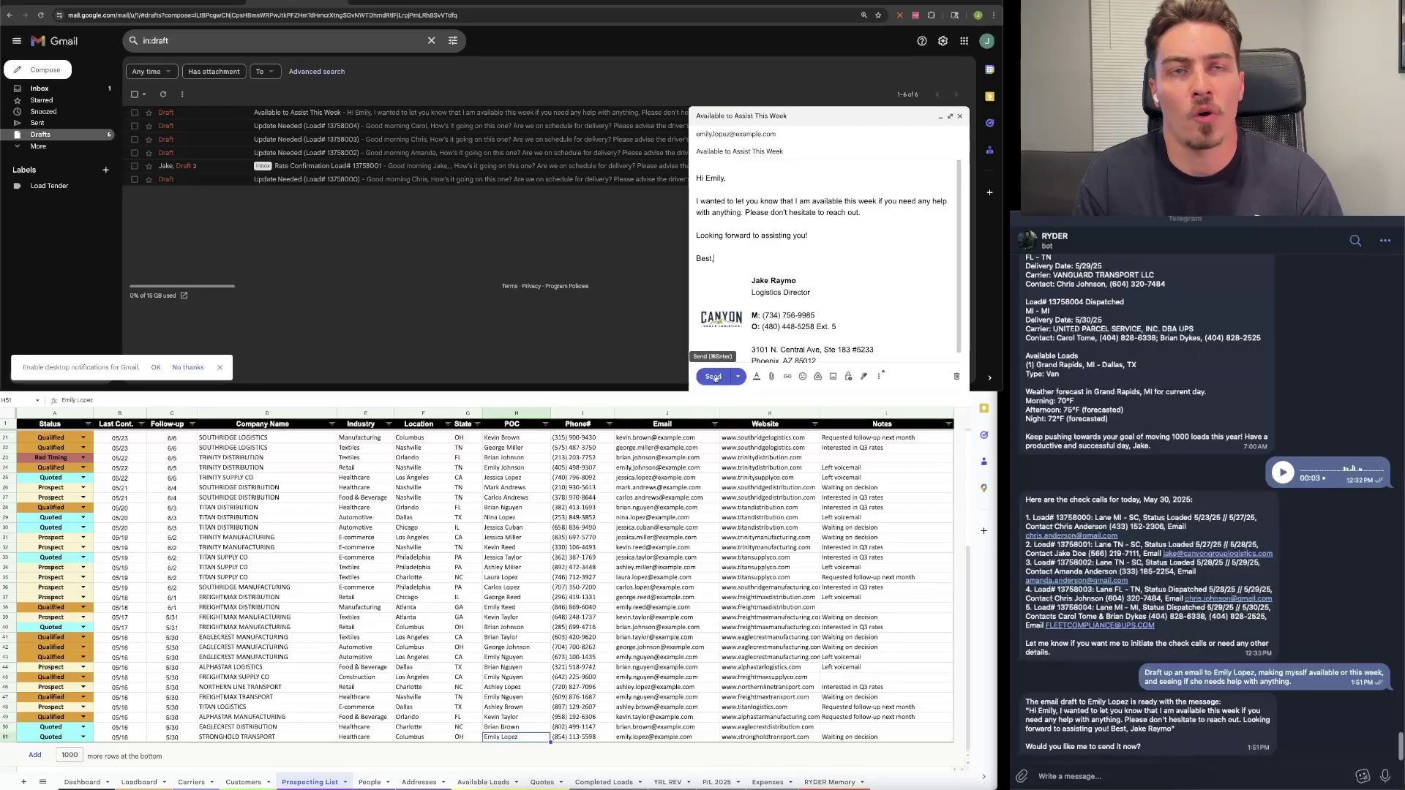
click(715, 378)
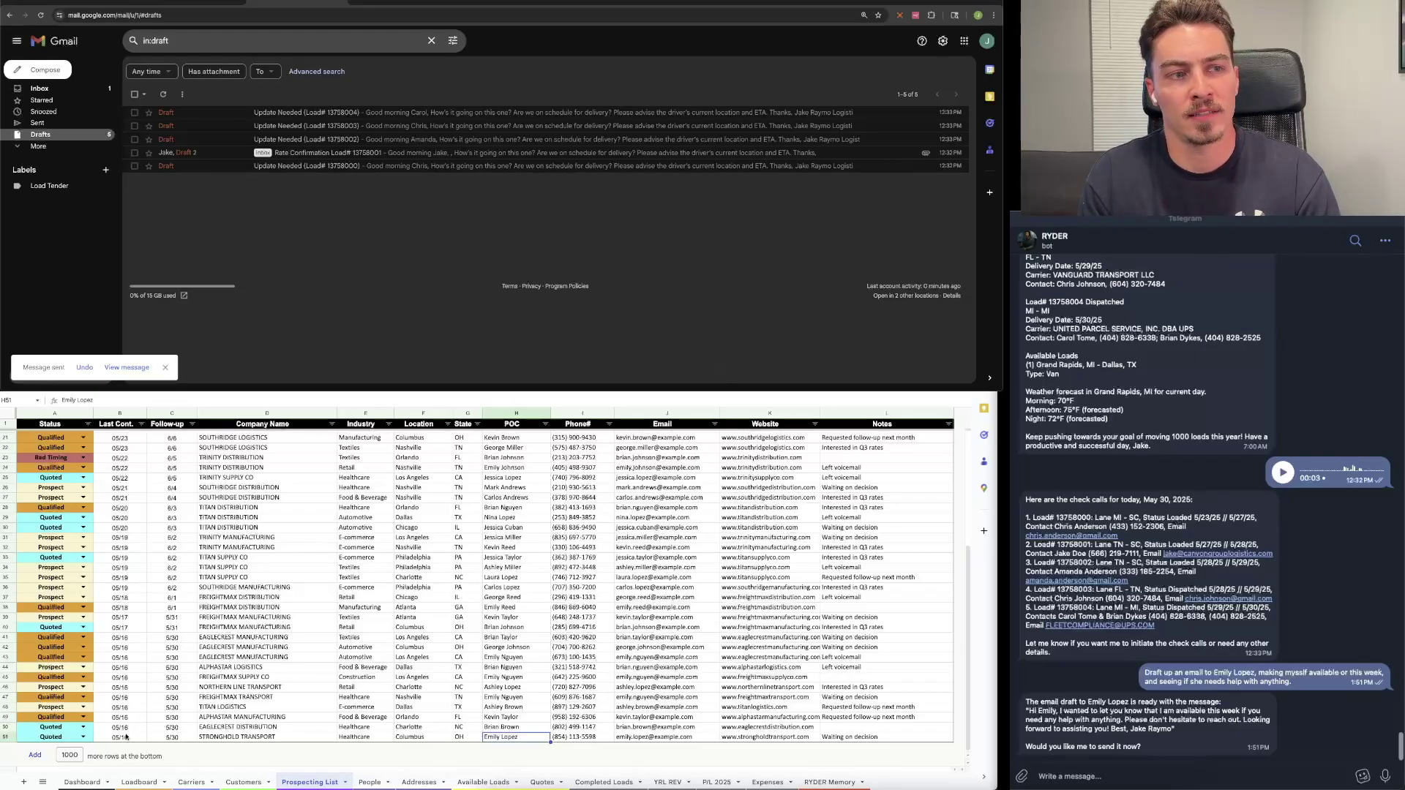
click(117, 739)
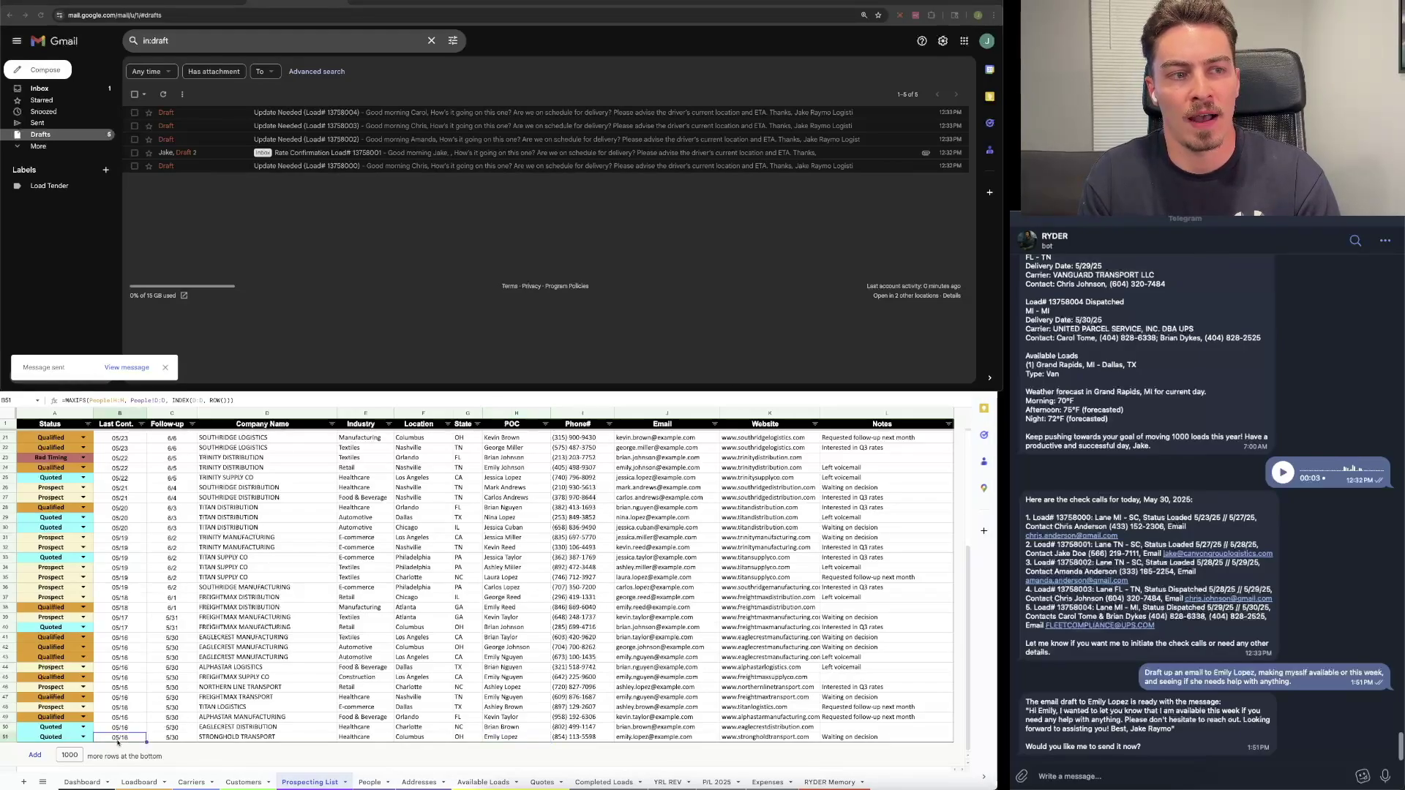
click(183, 740)
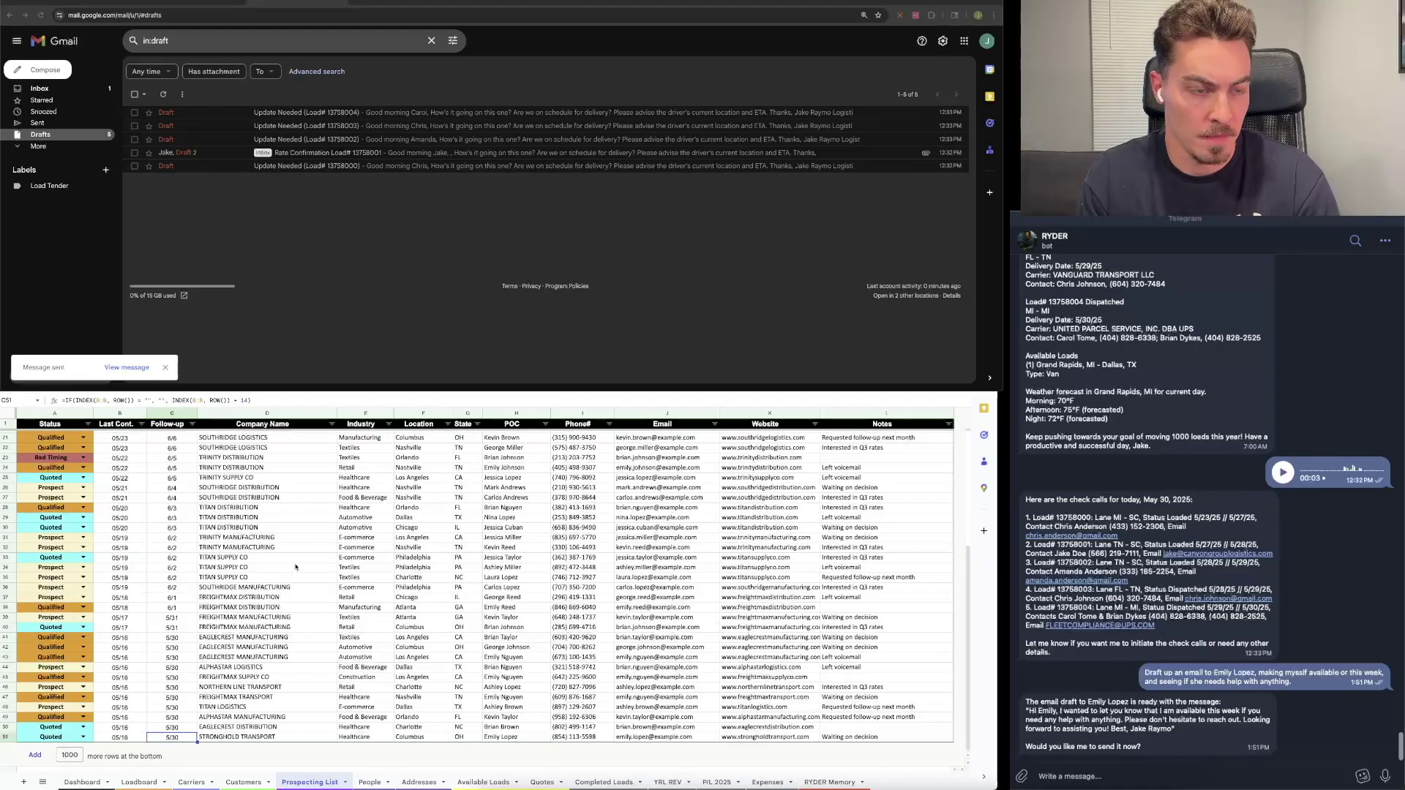
click(291, 728)
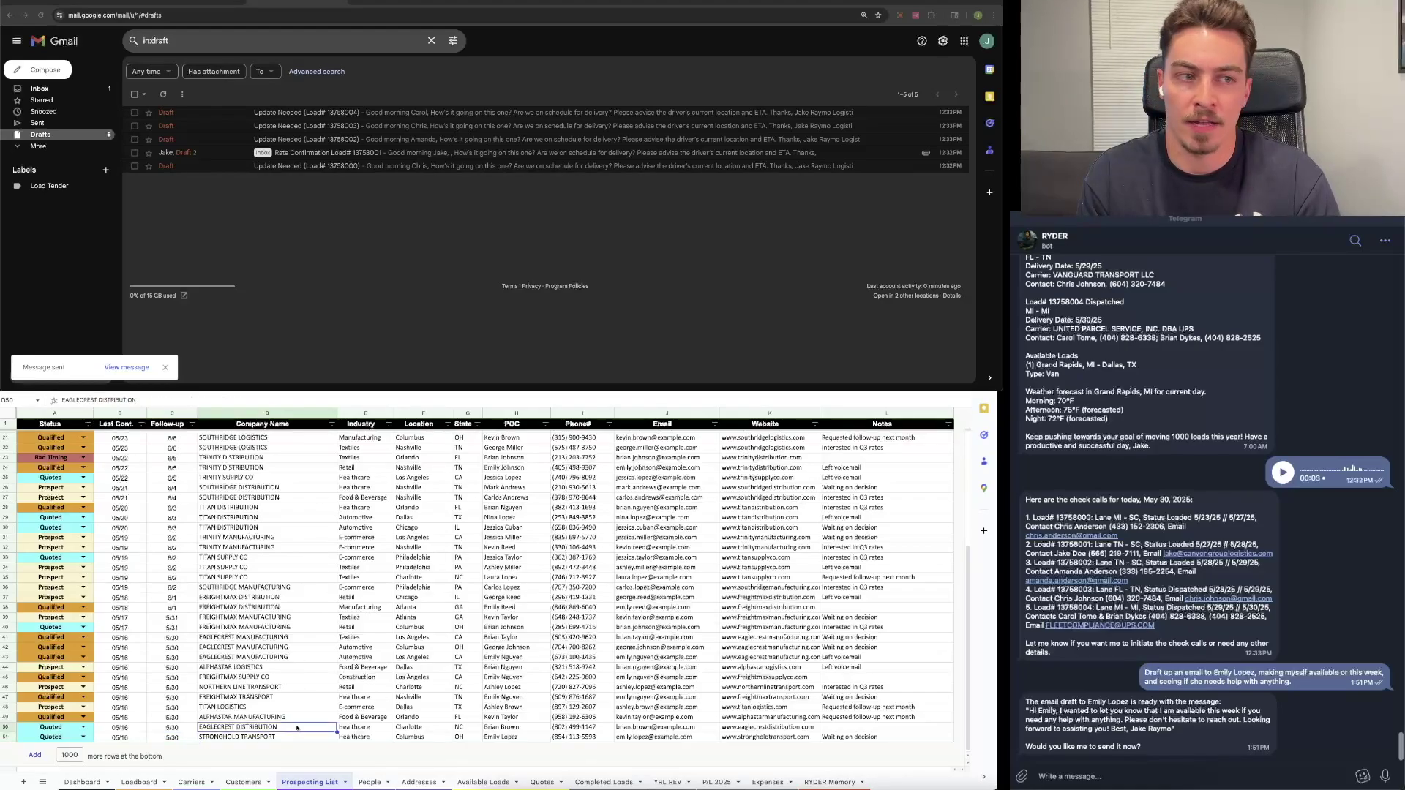
click(132, 738)
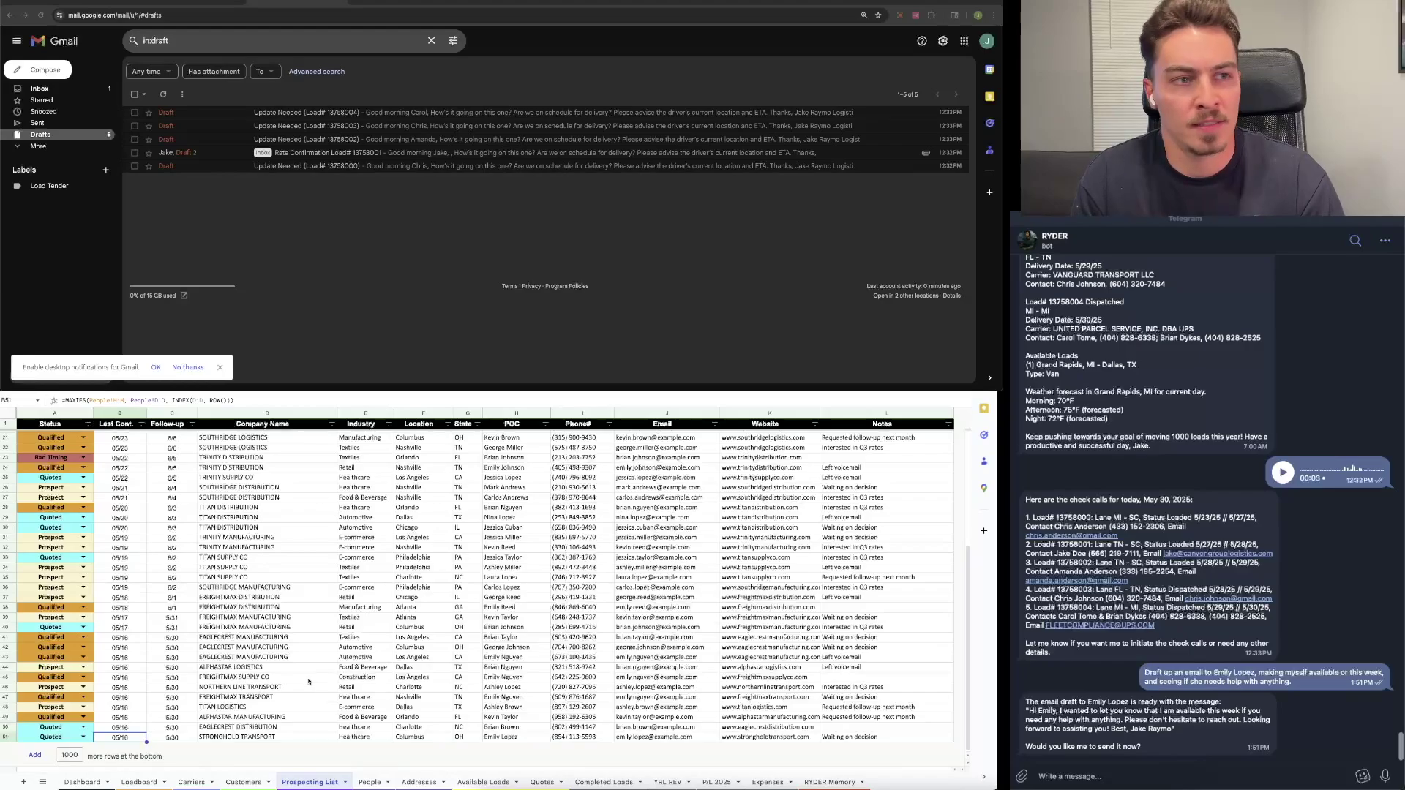
scroll(295, 671, up, 5)
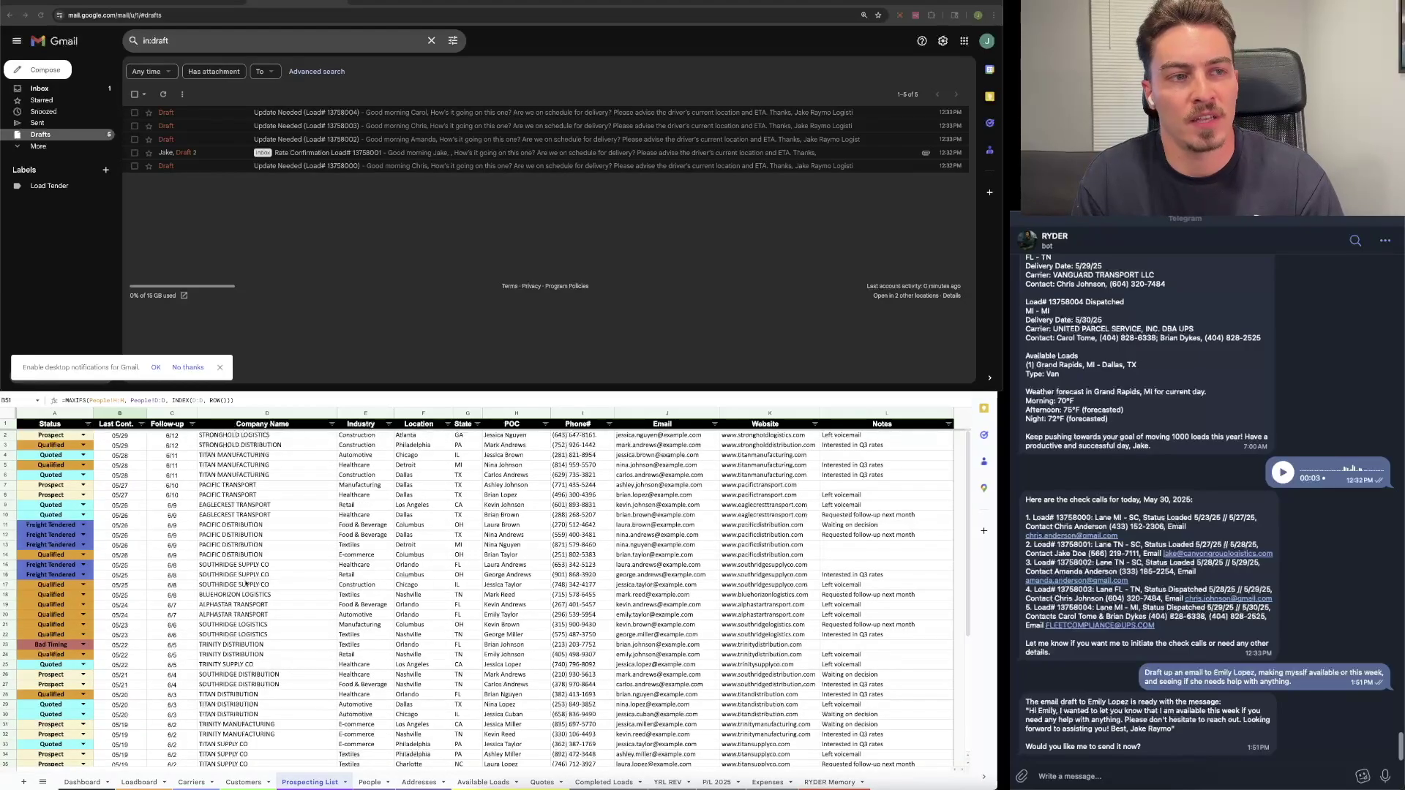
scroll(221, 534, down, 5)
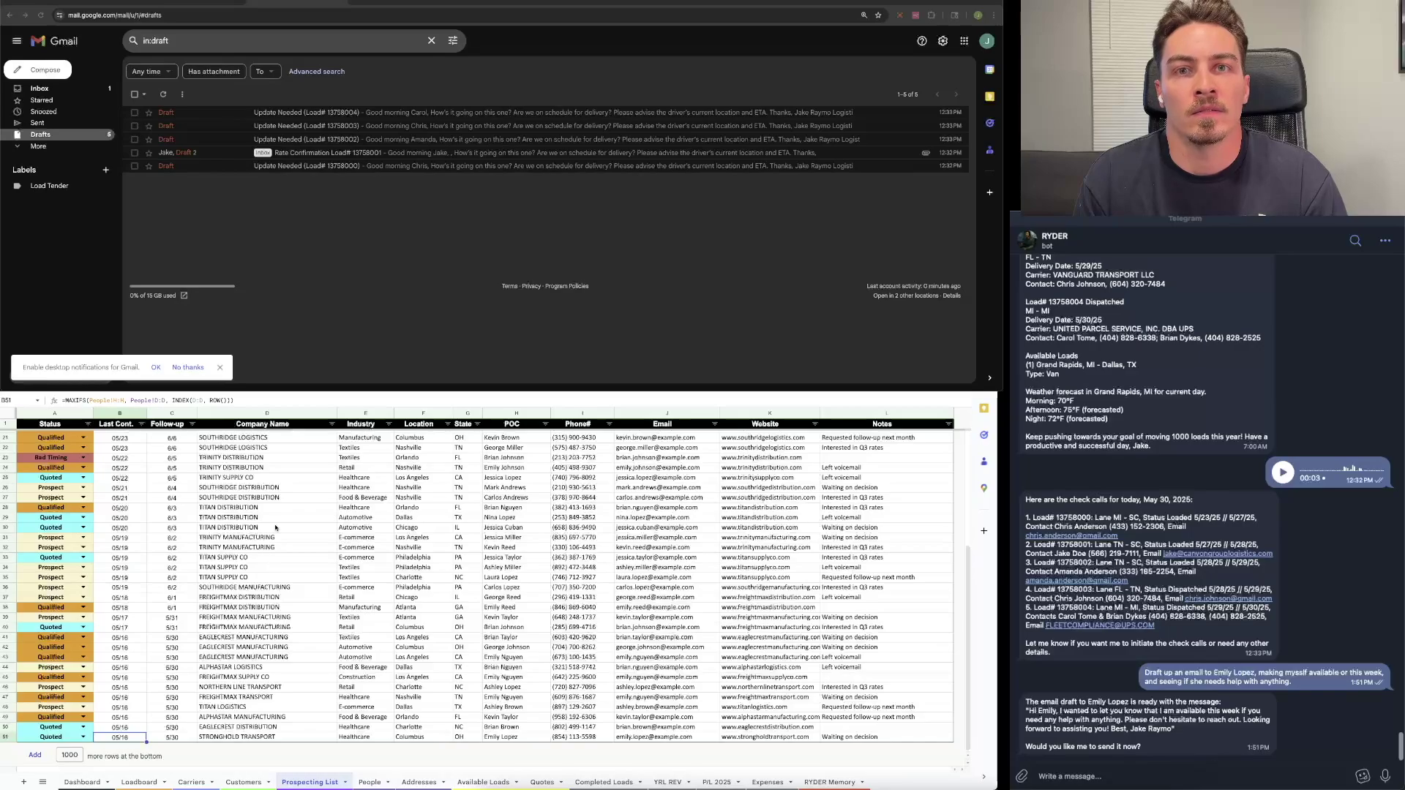
click(236, 627)
click(253, 637)
click(254, 650)
click(254, 659)
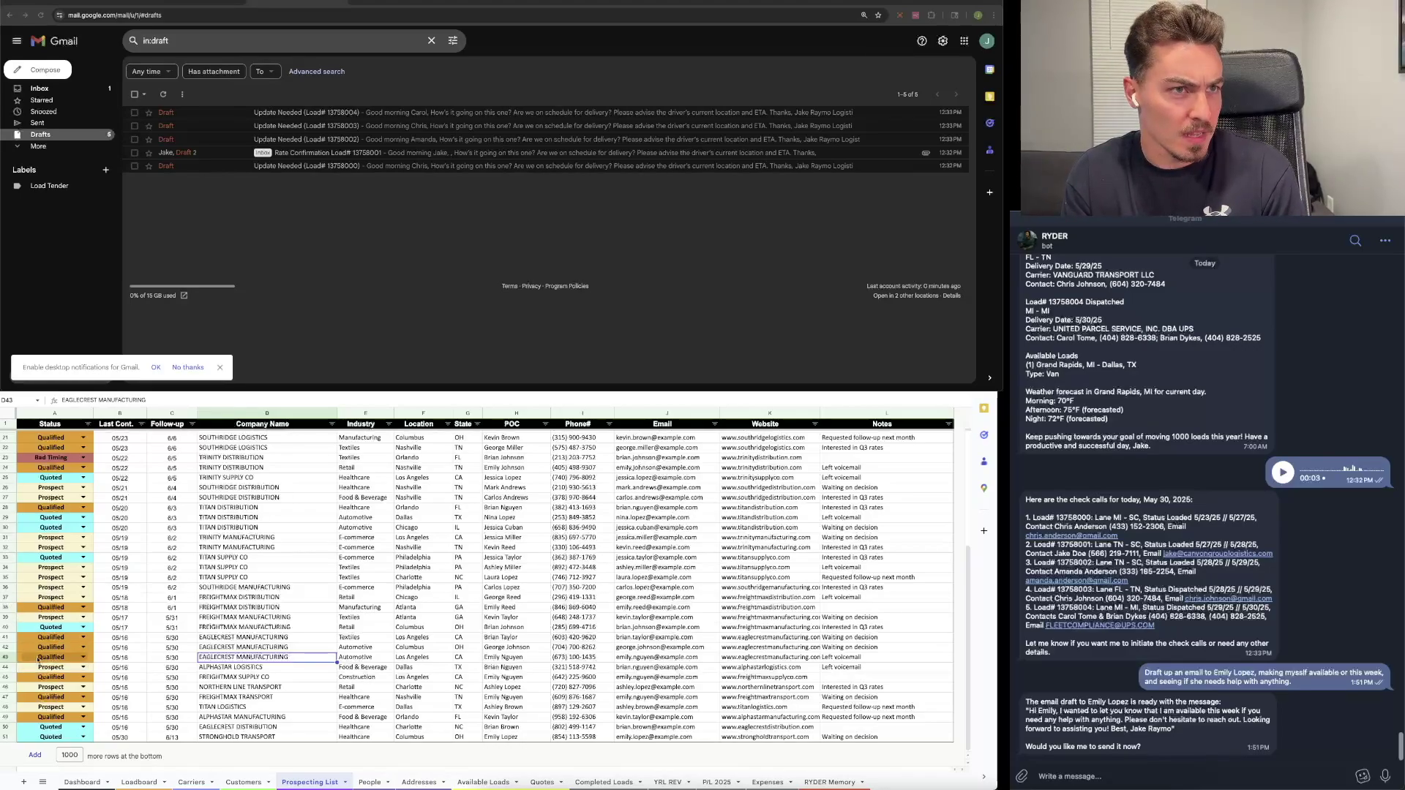
click(136, 737)
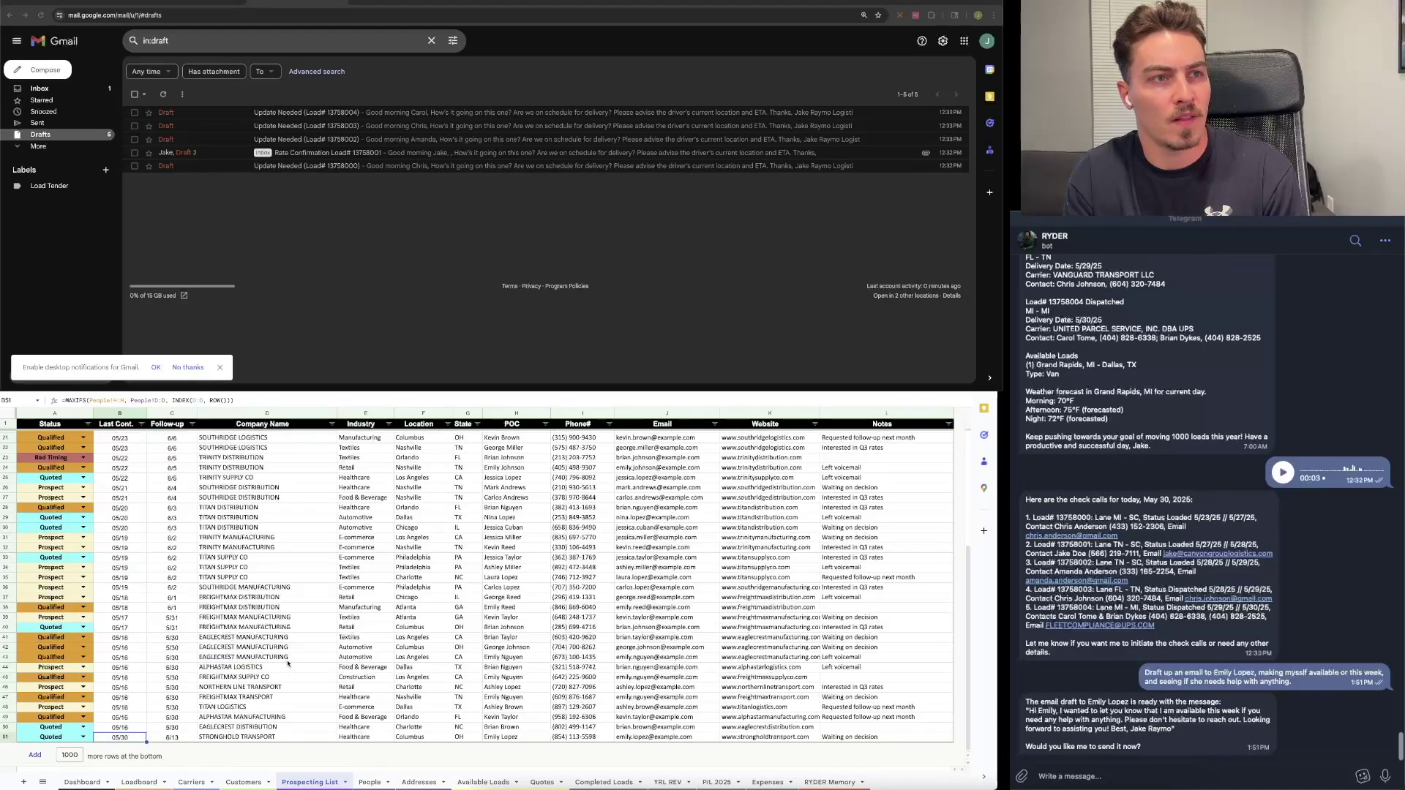
click(182, 741)
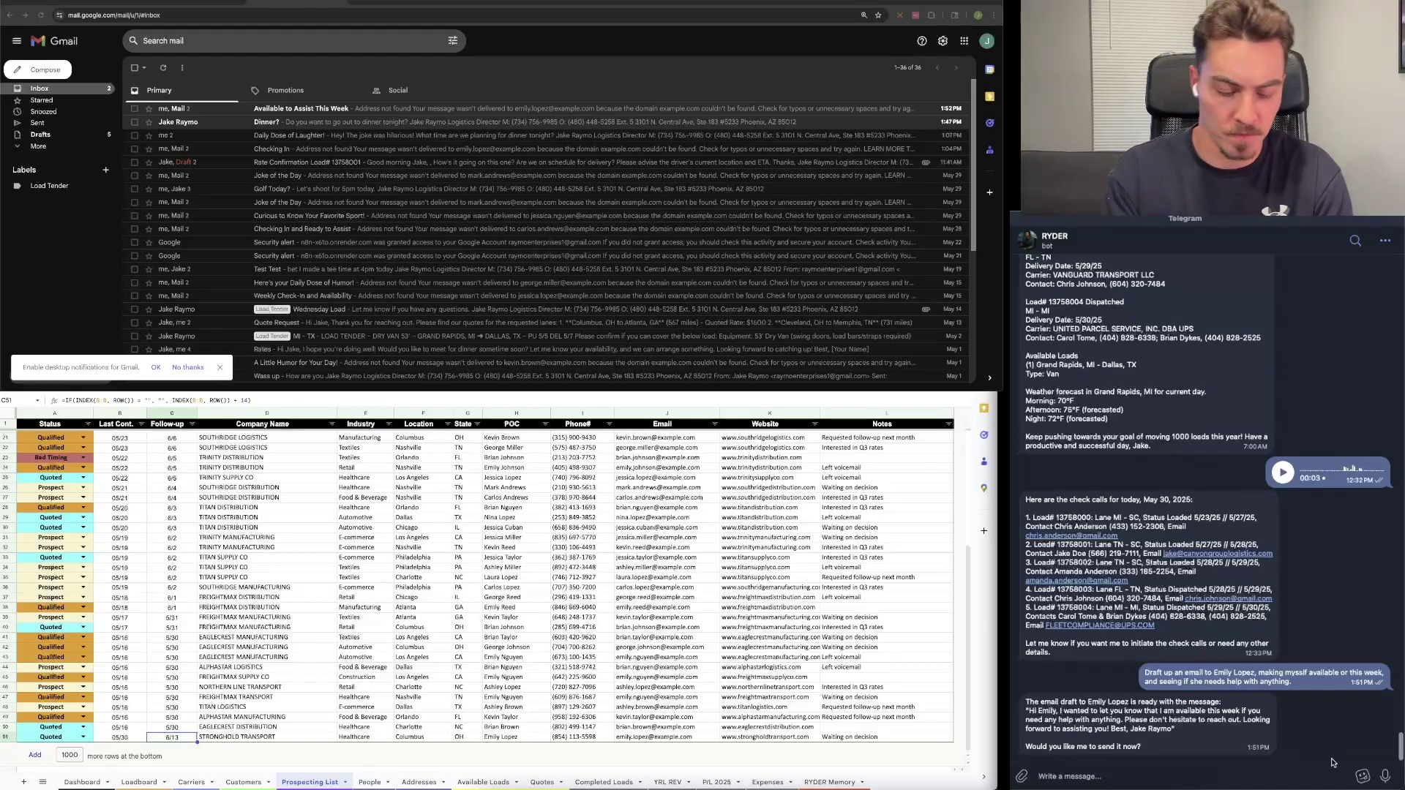
Step: Ask RYDER "Do I have any unread emails?"
text(D)
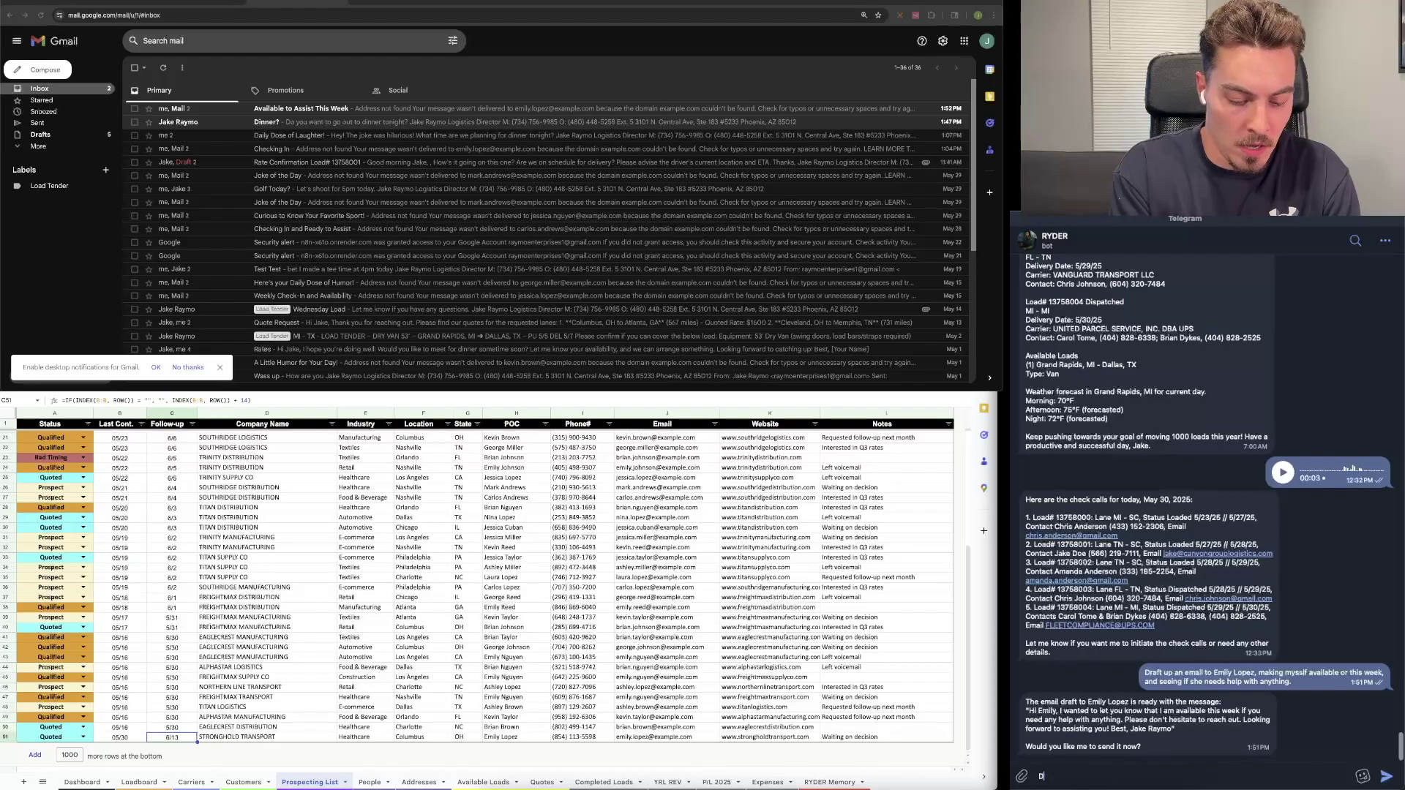
text(o I have)
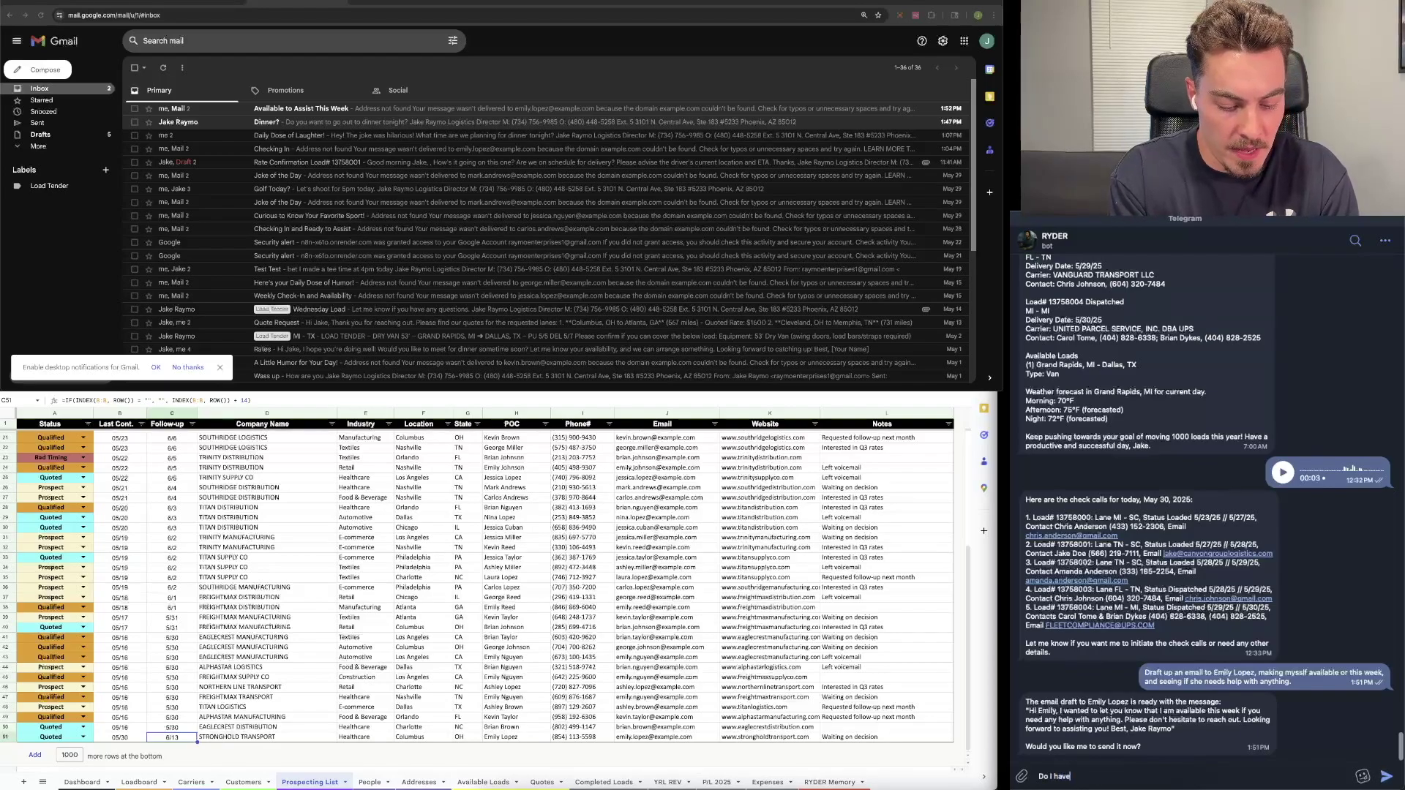
key(BackSpace)
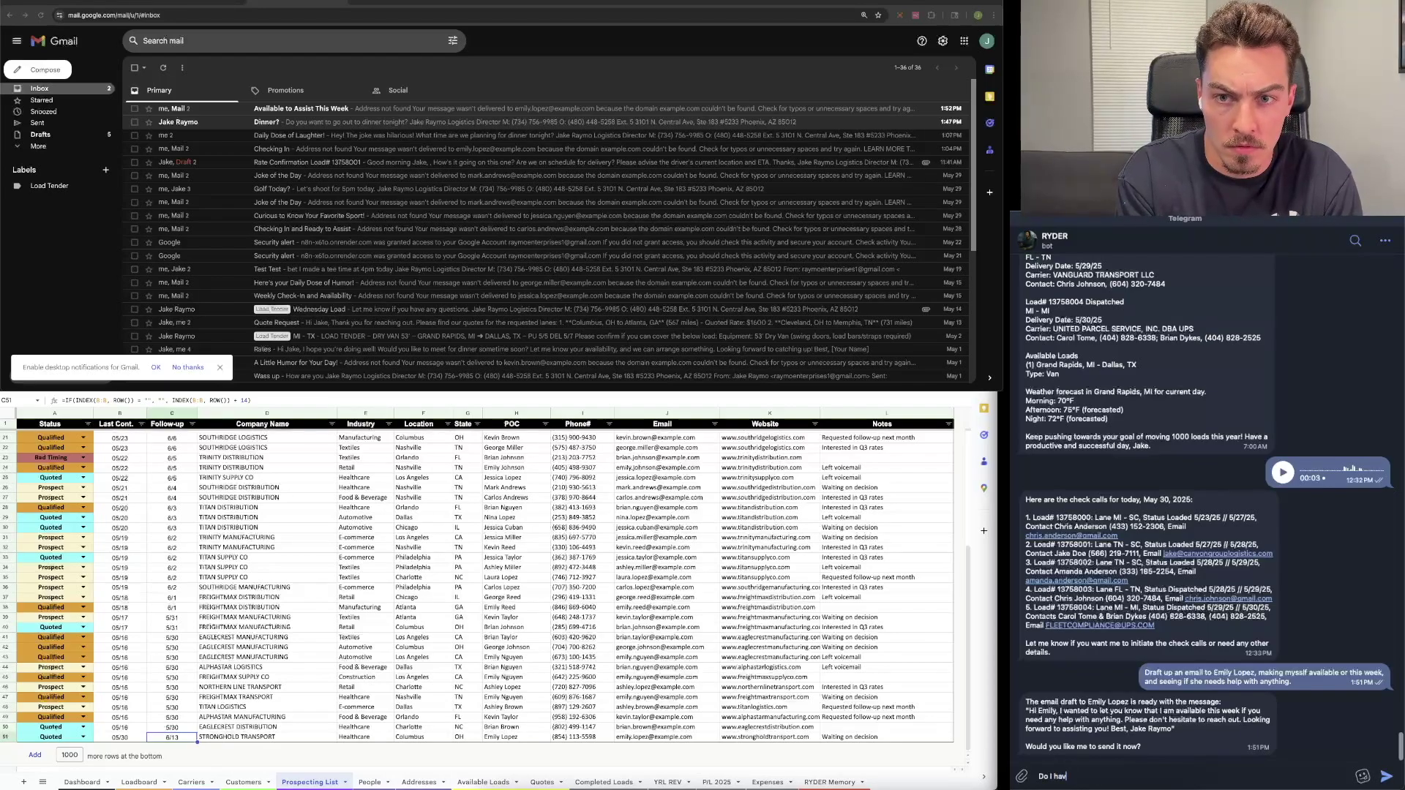
text(e any unre)
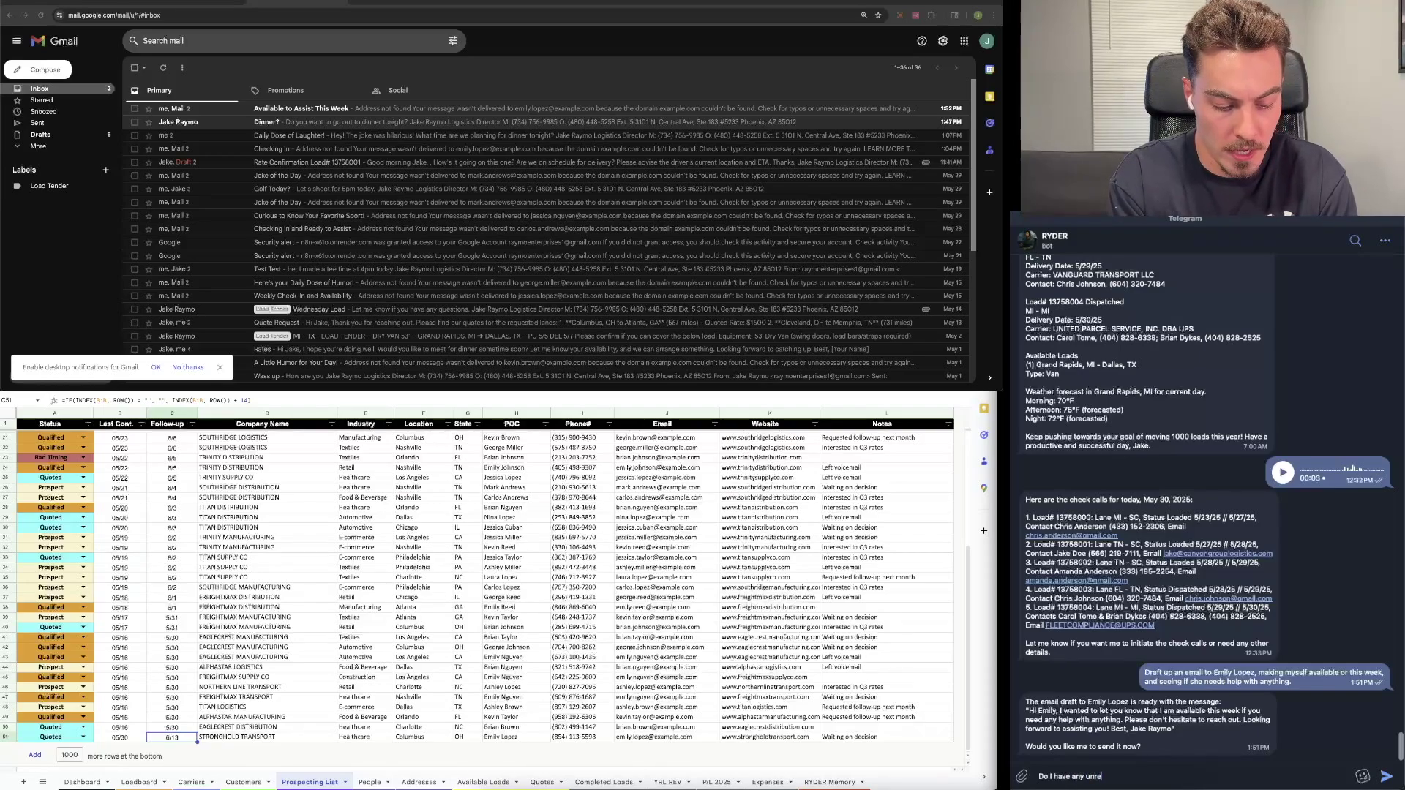
text(ad emai;)
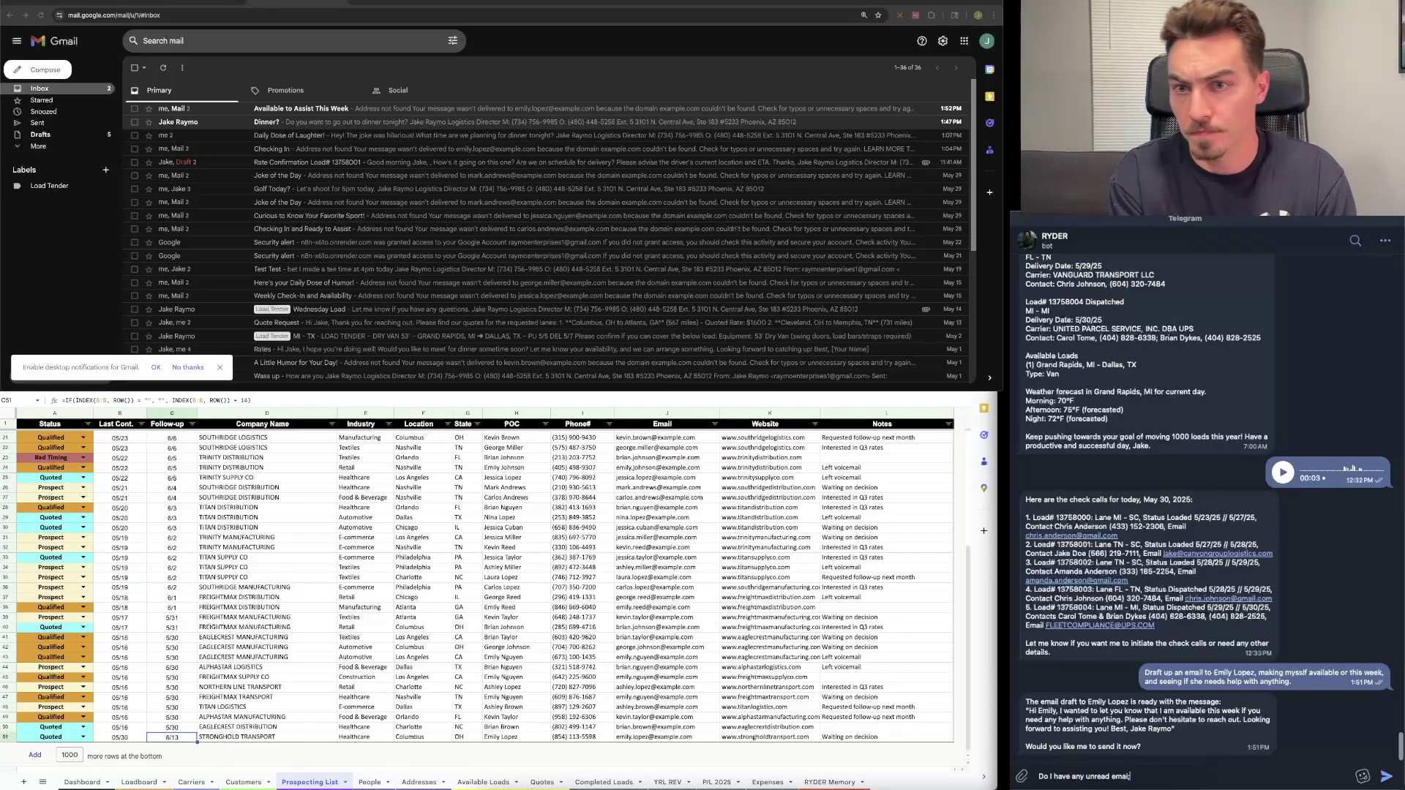
key(BackSpace)
text(ls?)
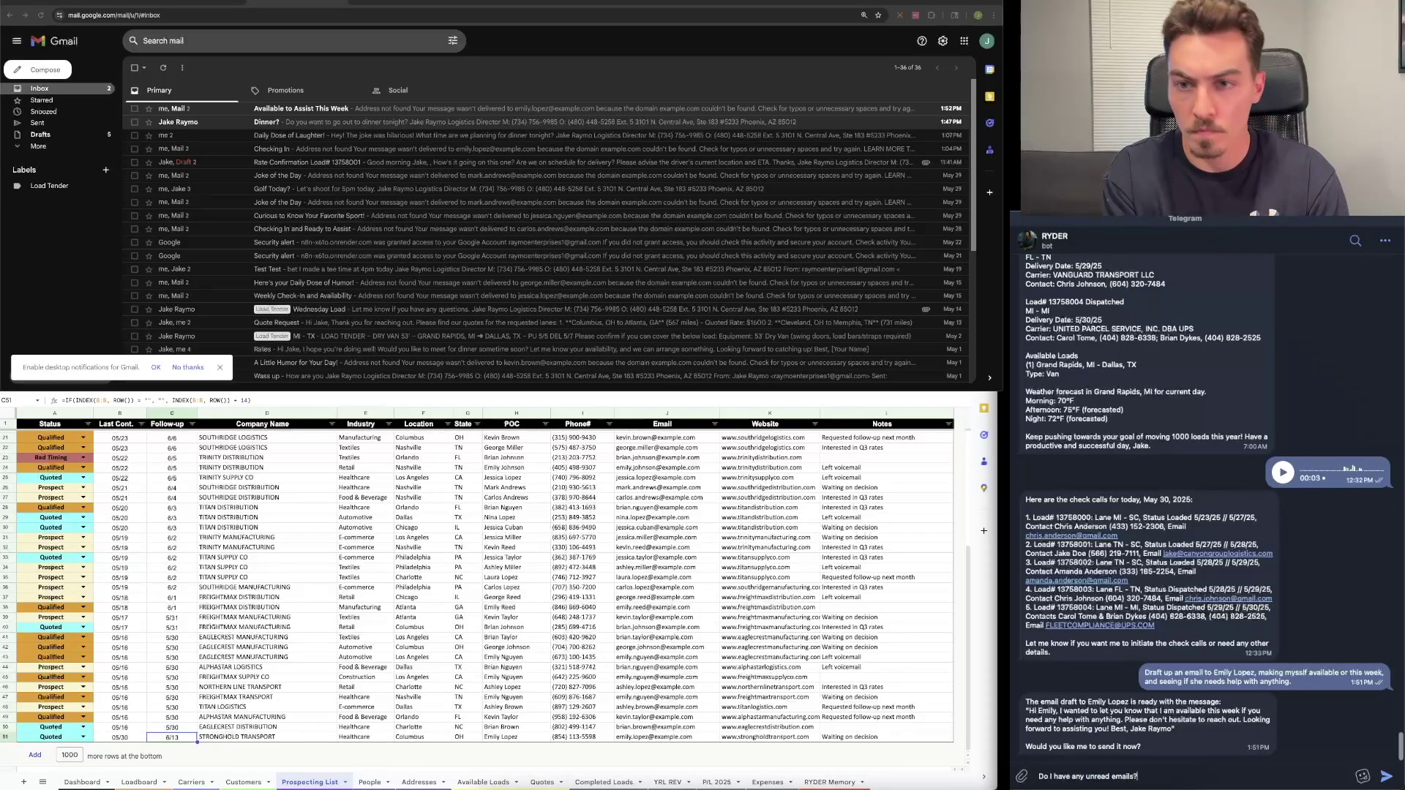
key(Return)
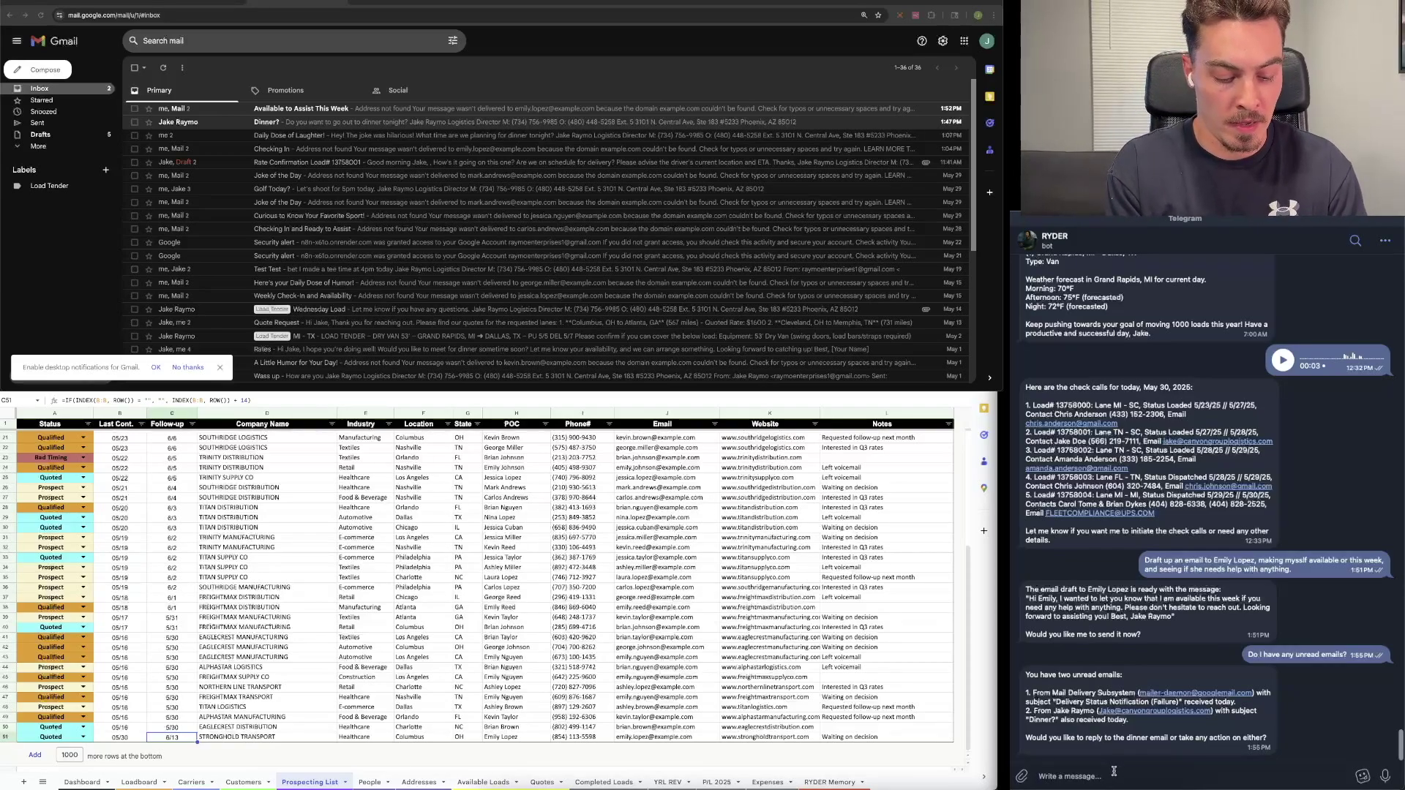
Step: Ask RYDER to reply yes to the dinner email, proposing 6pm
click(1112, 774)
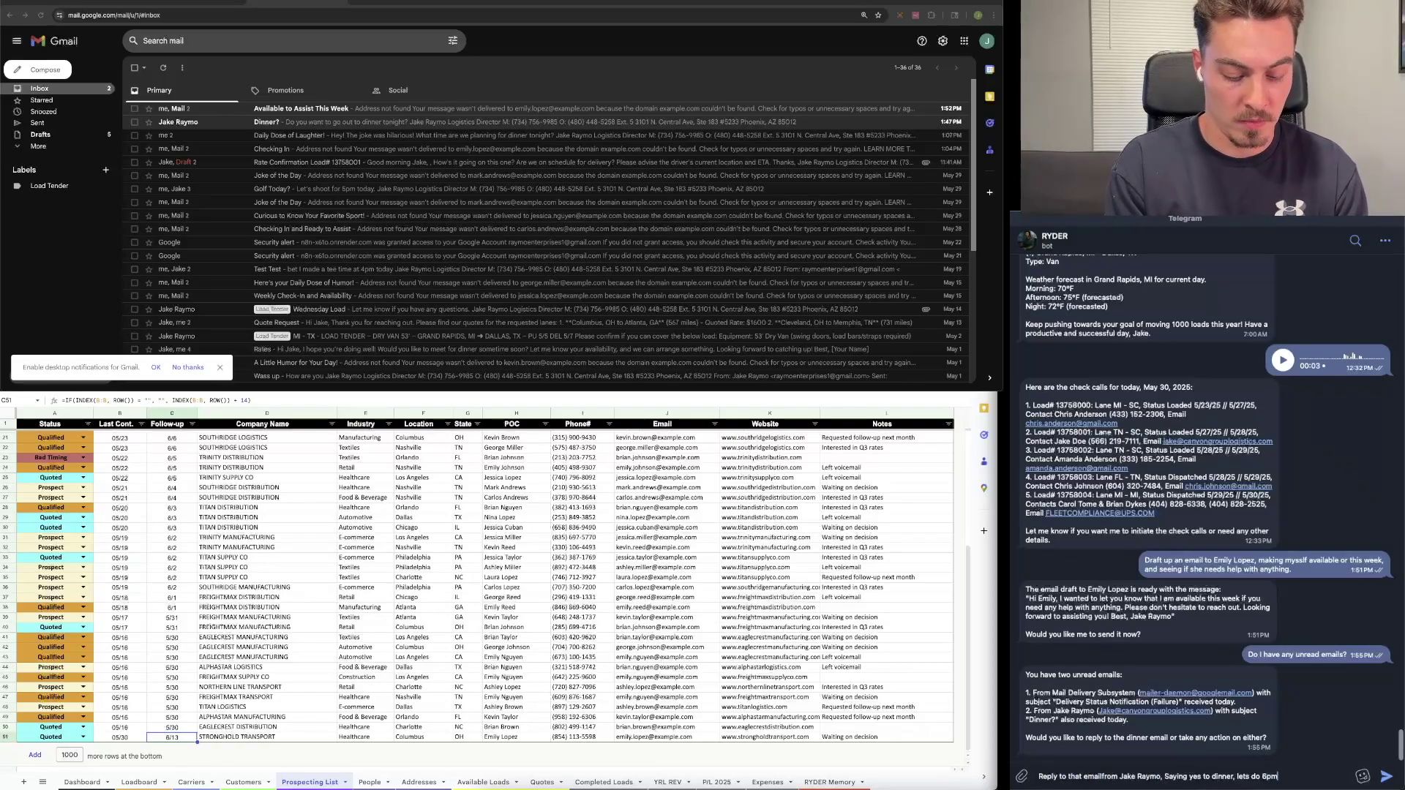
text(??)
key(Return)
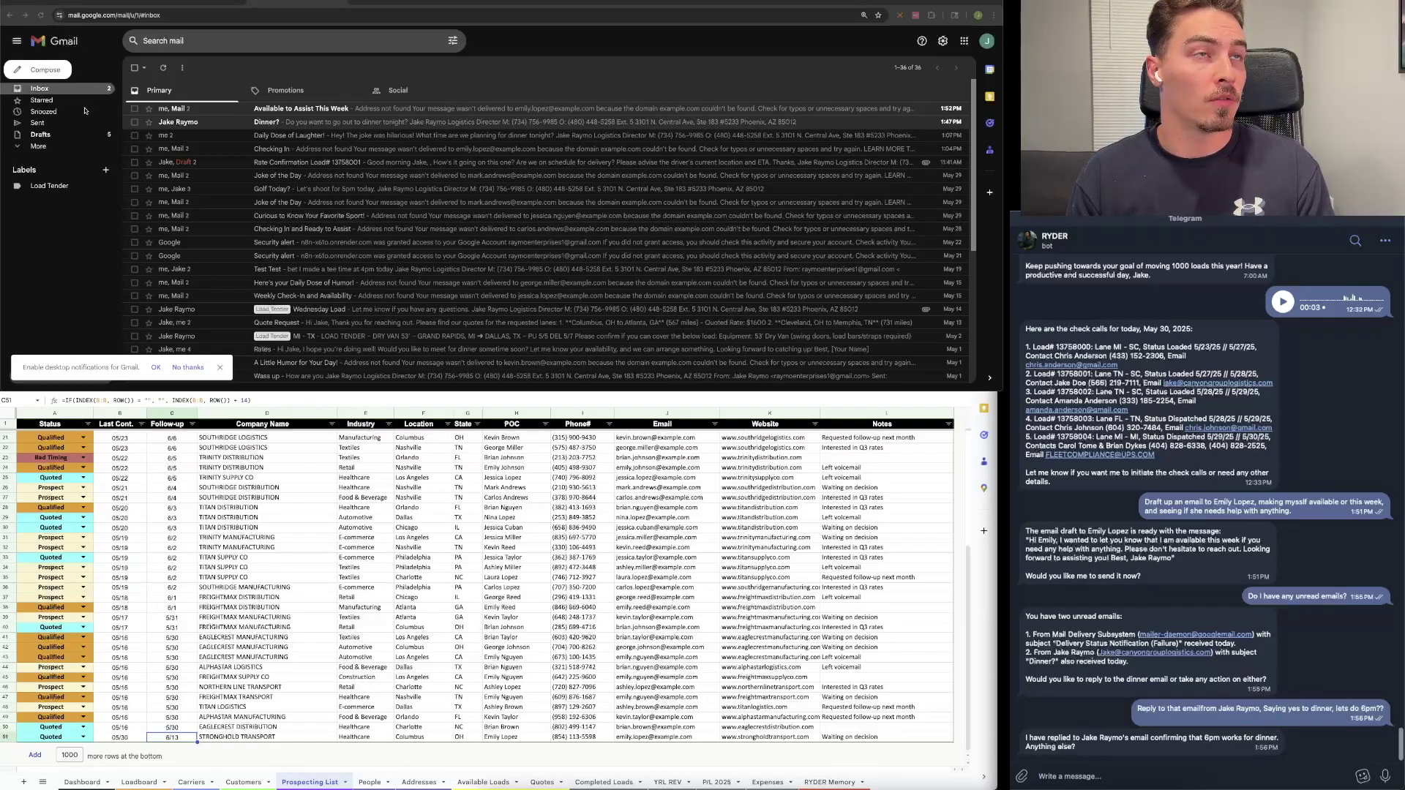
Step: Reload Sent mail and find the 'Yes to dinner, let's do 6pm??' reply in the 'Dinner?' thread
click(37, 123)
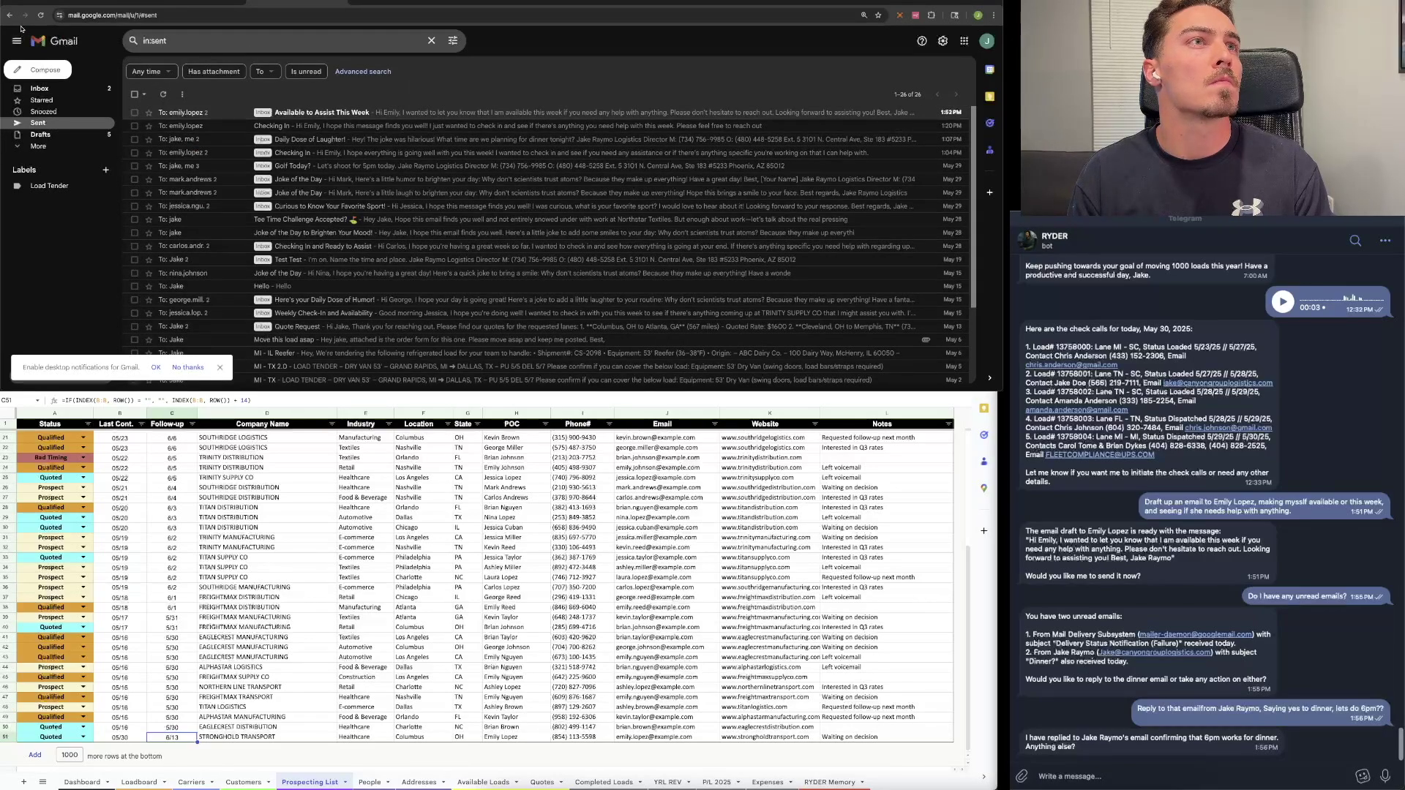
click(40, 14)
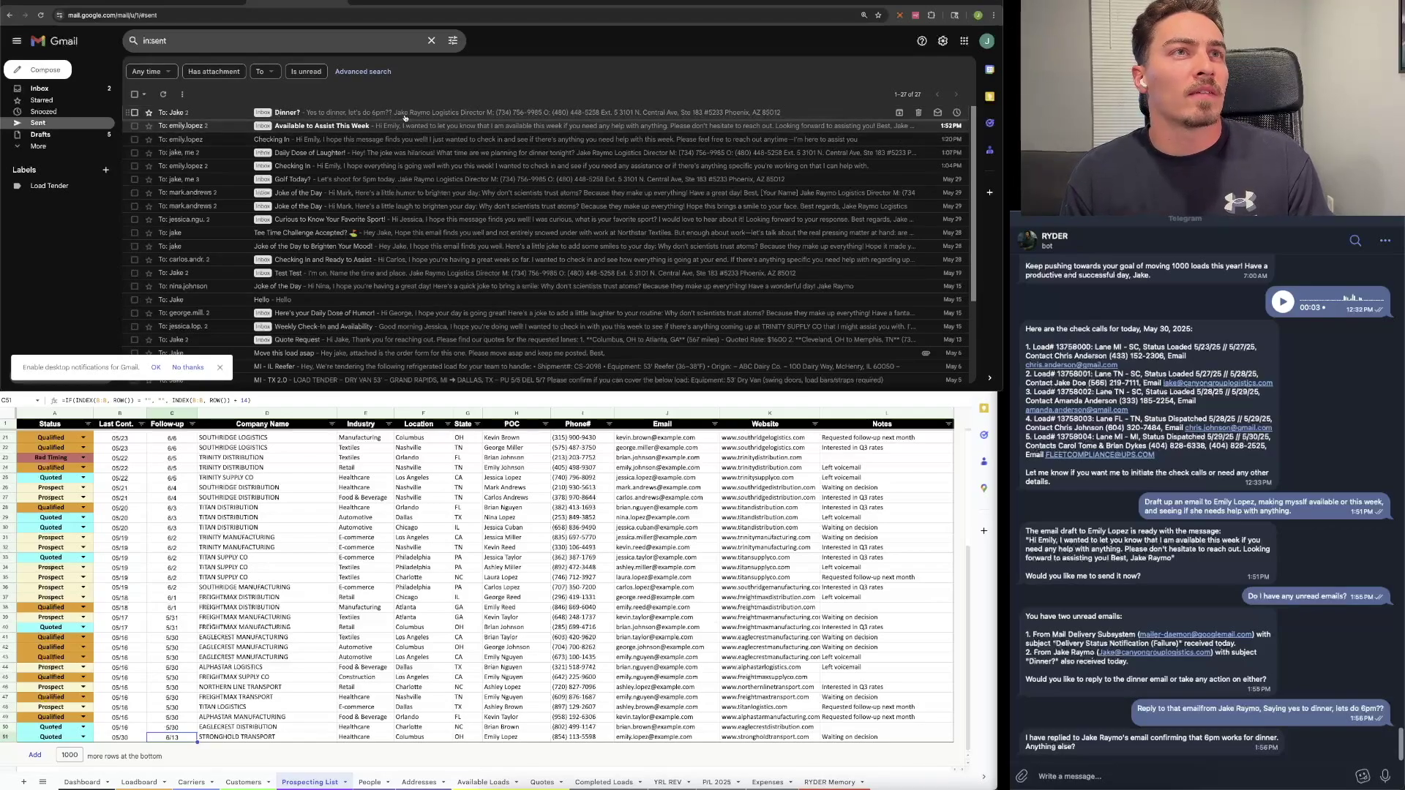
click(406, 114)
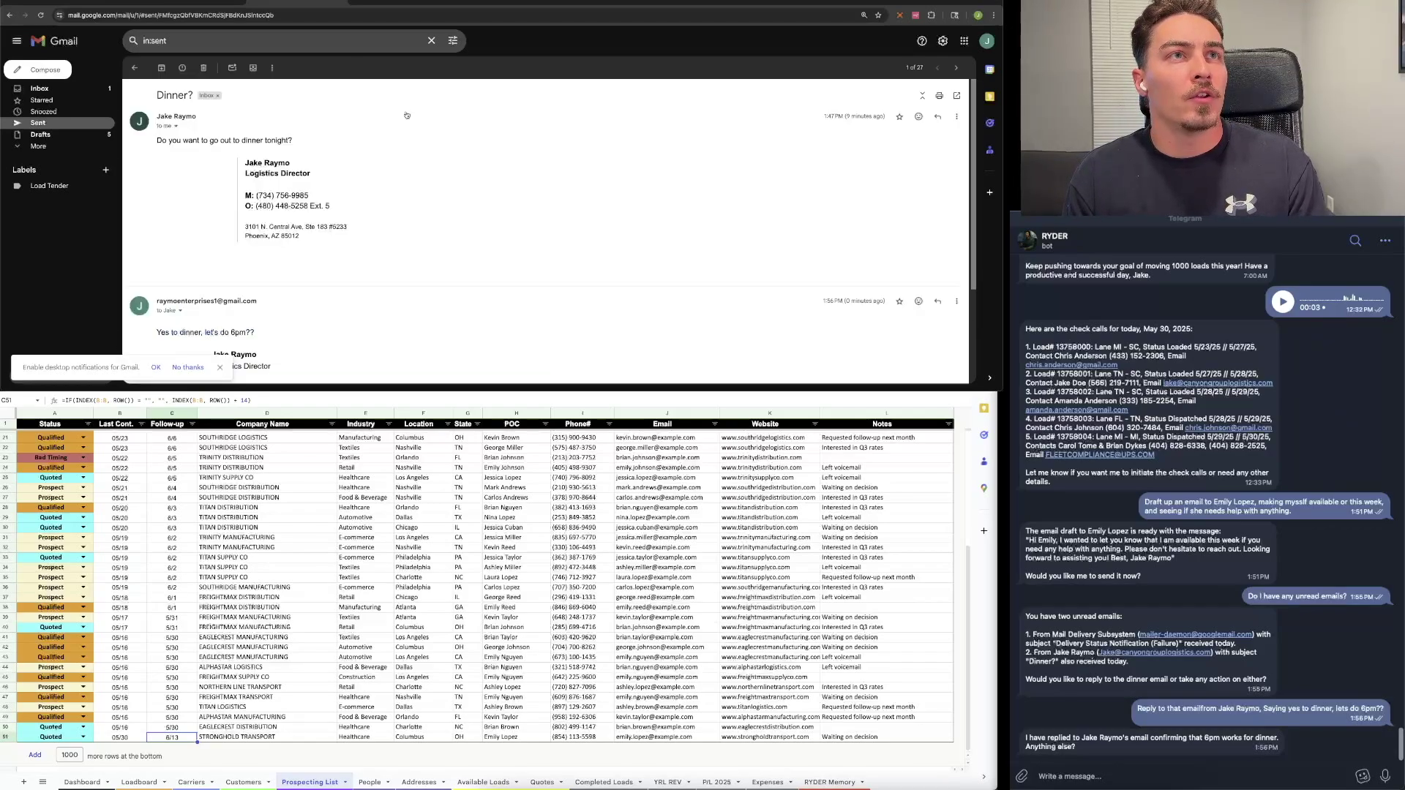
scroll(415, 191, down, 2)
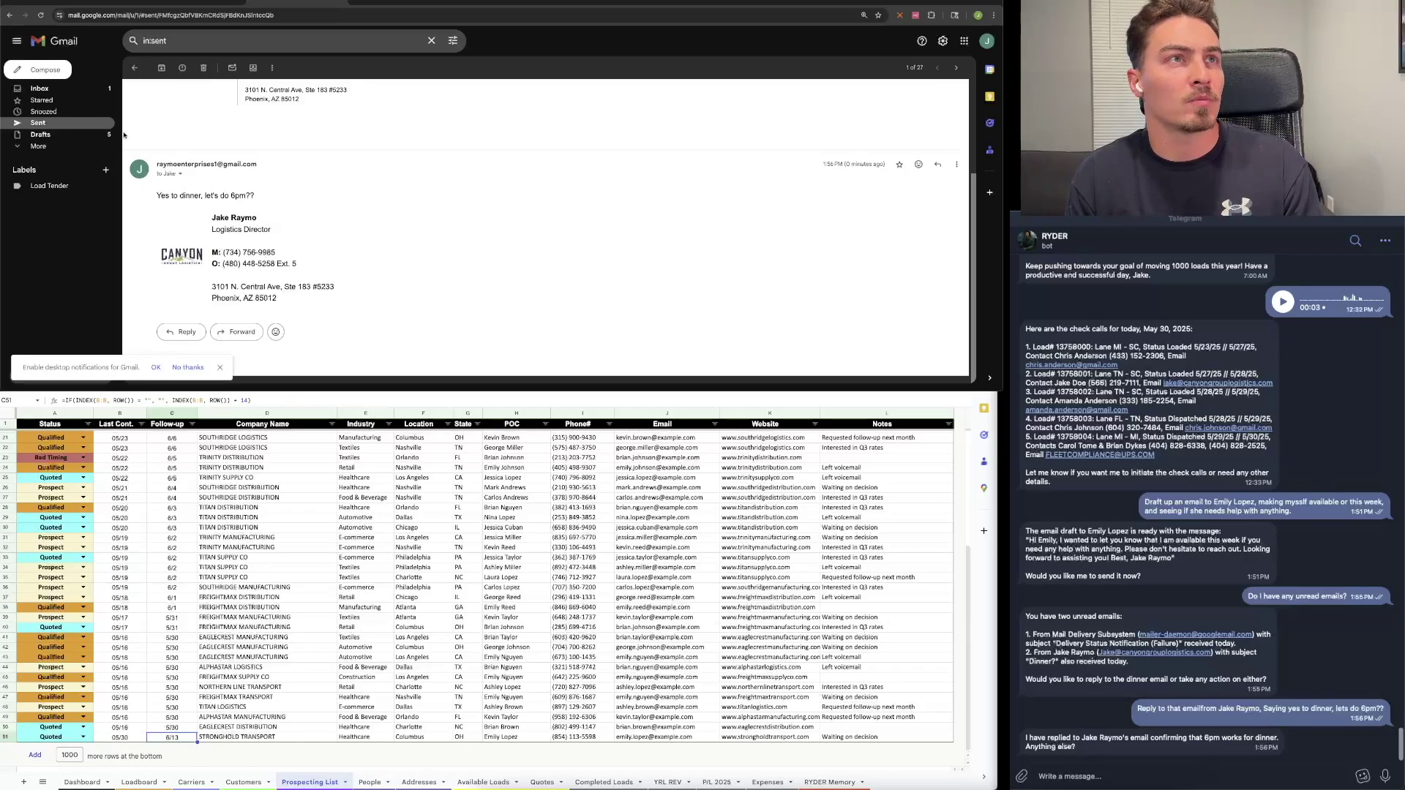
click(135, 68)
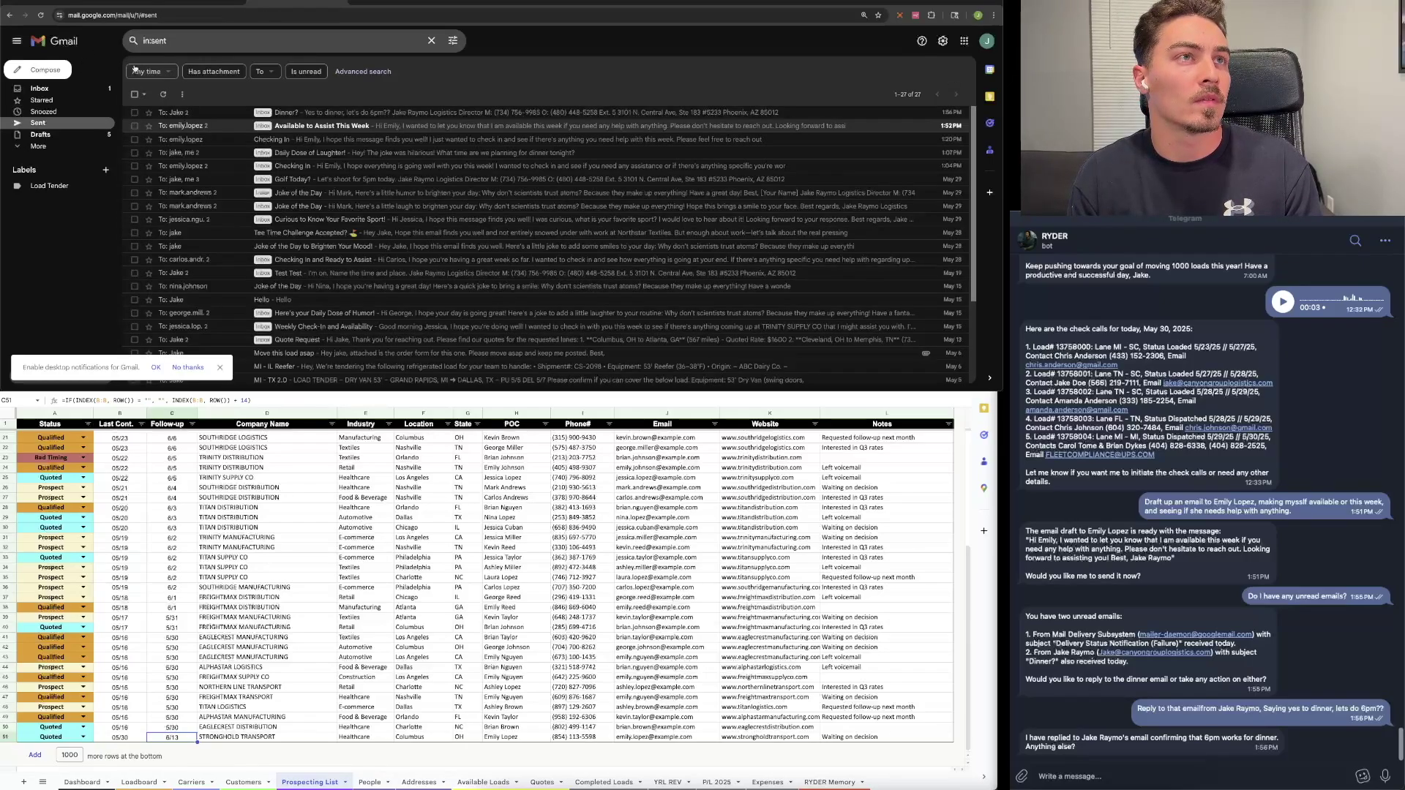
Step: Have RYDER 'delete that other unread email', reload the Gmail inbox, and bring up Calendar
click(86, 89)
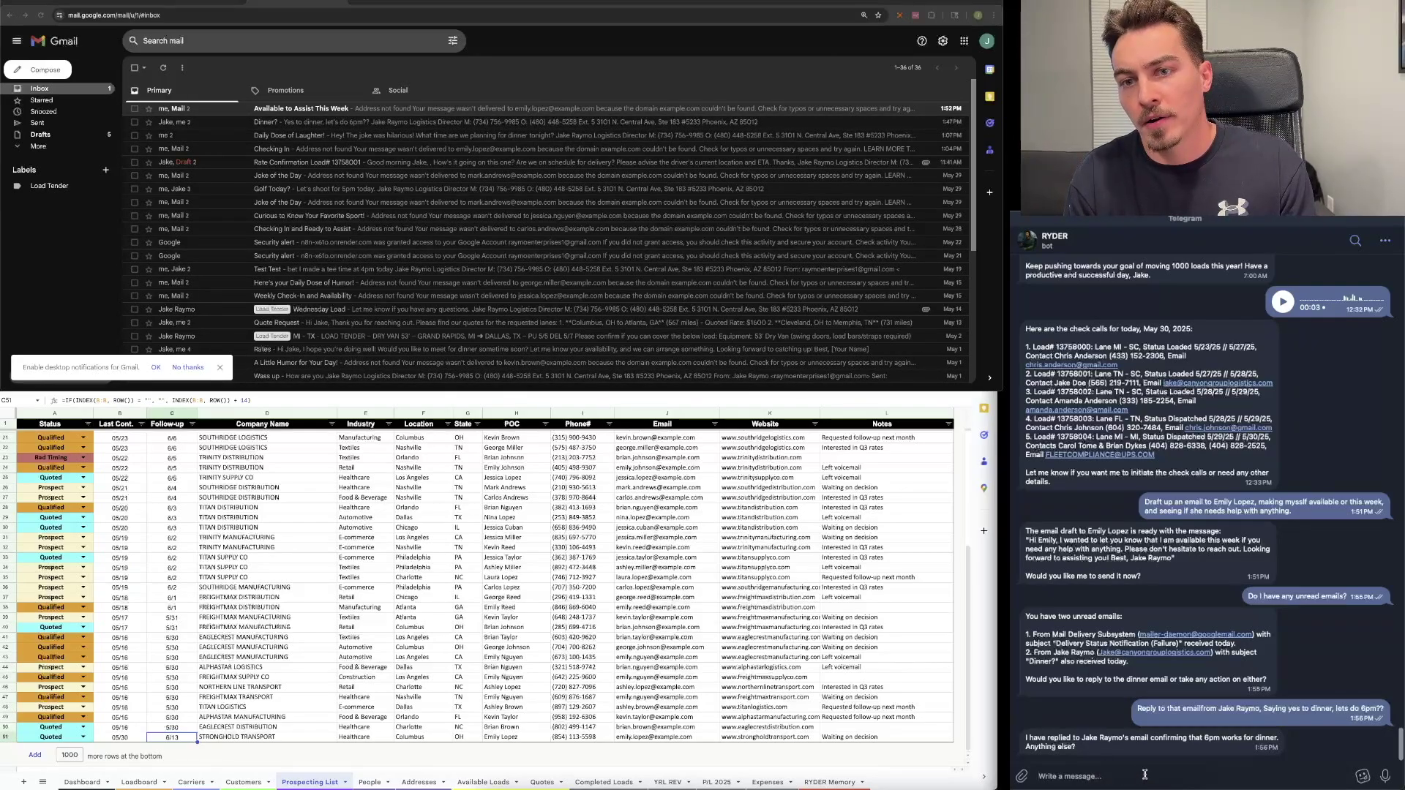
text(delete tha)
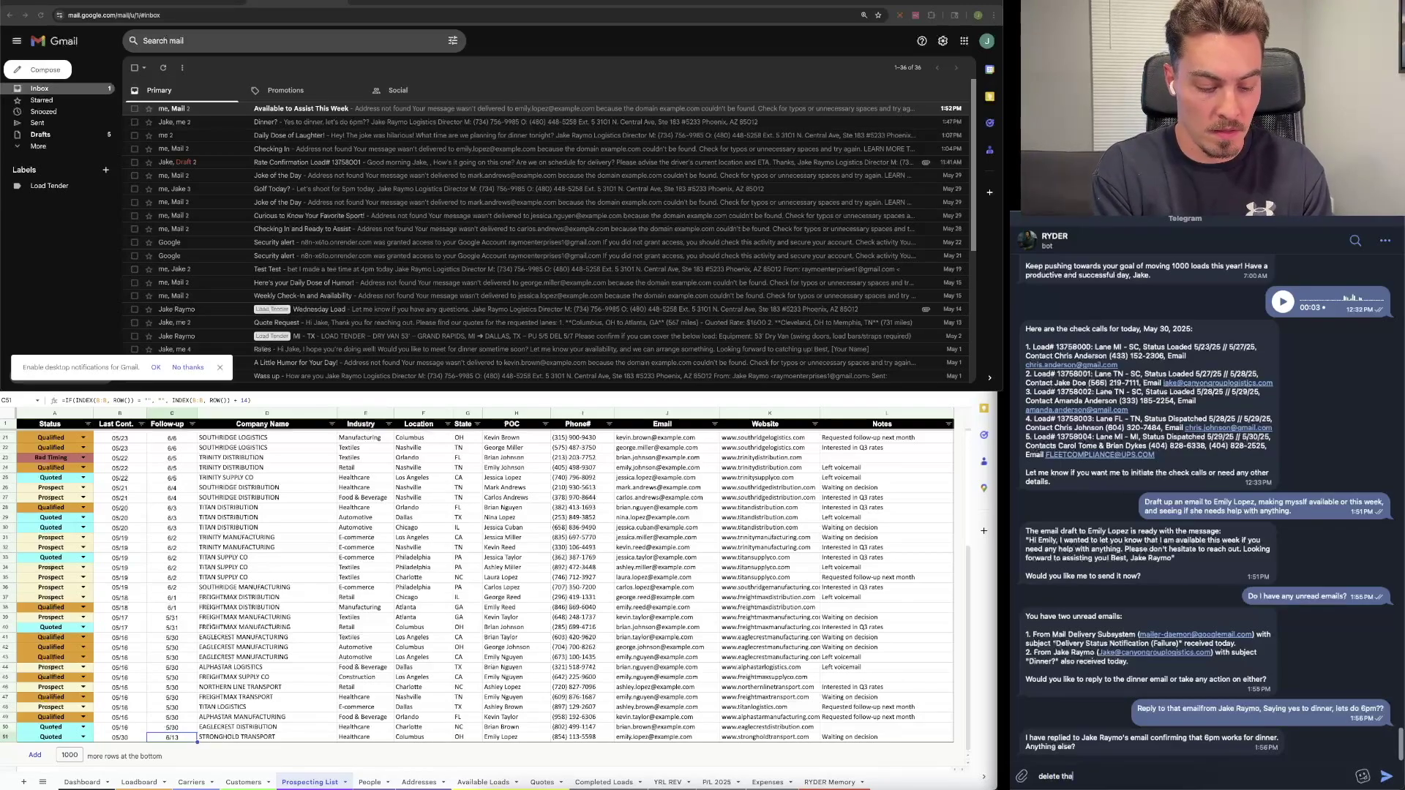
text(t other unread email)
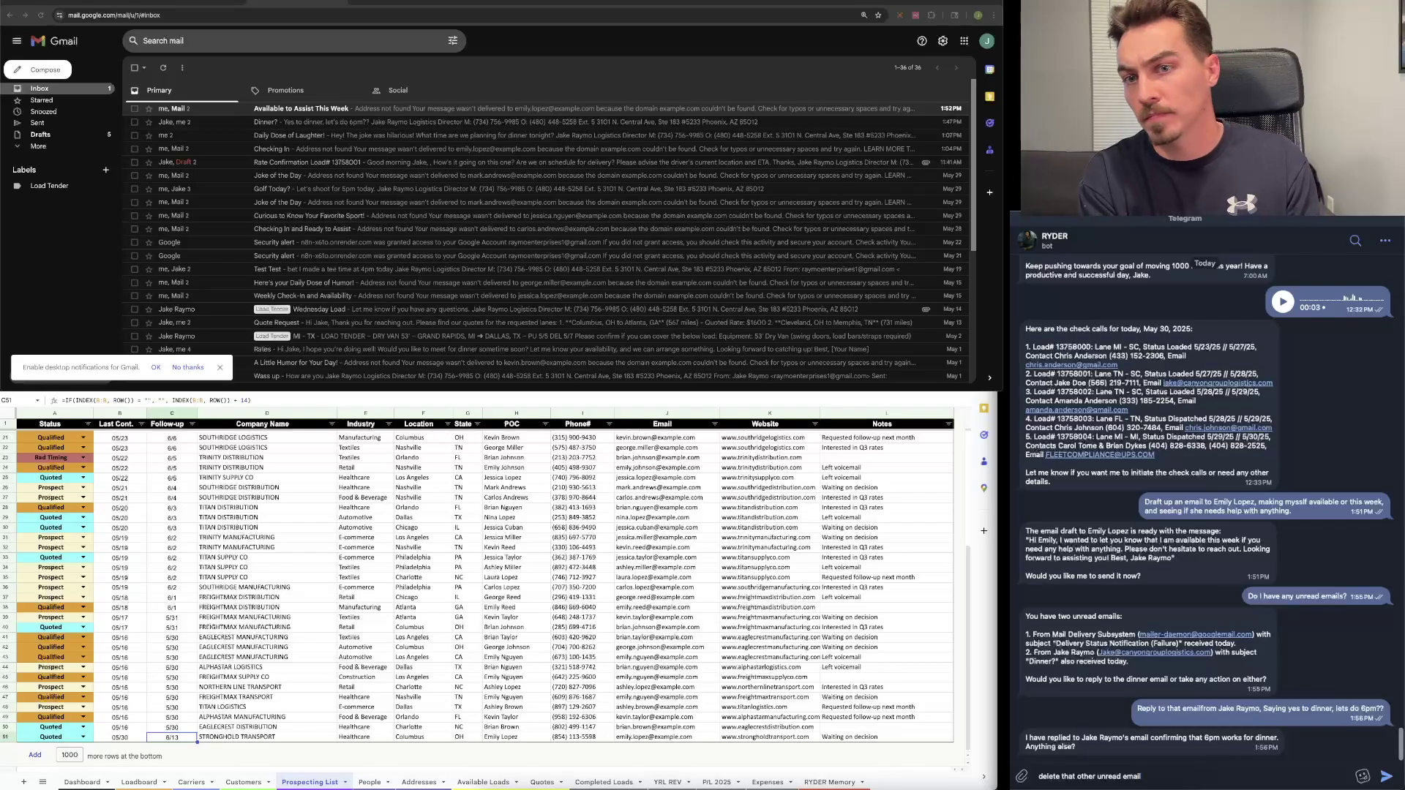
key(Return)
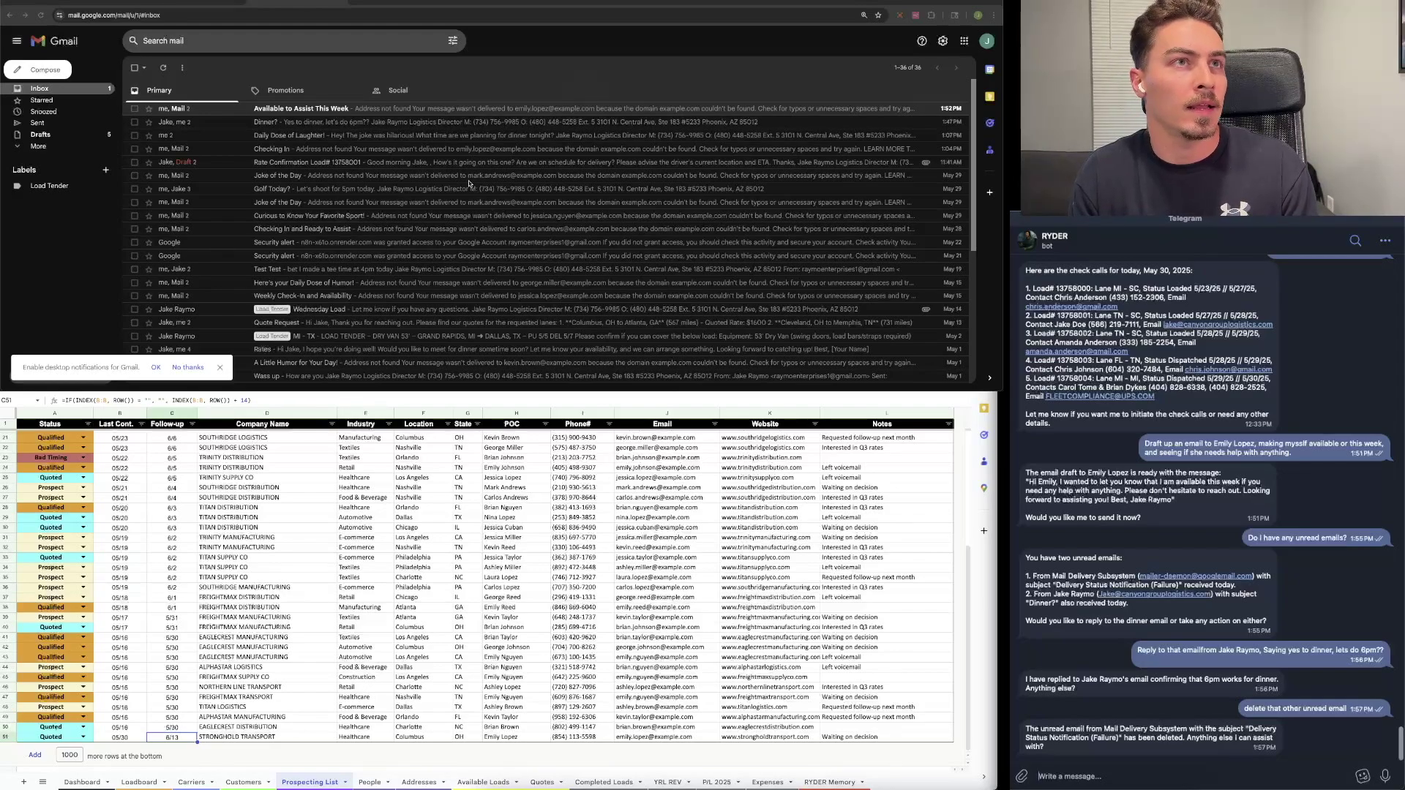
click(41, 15)
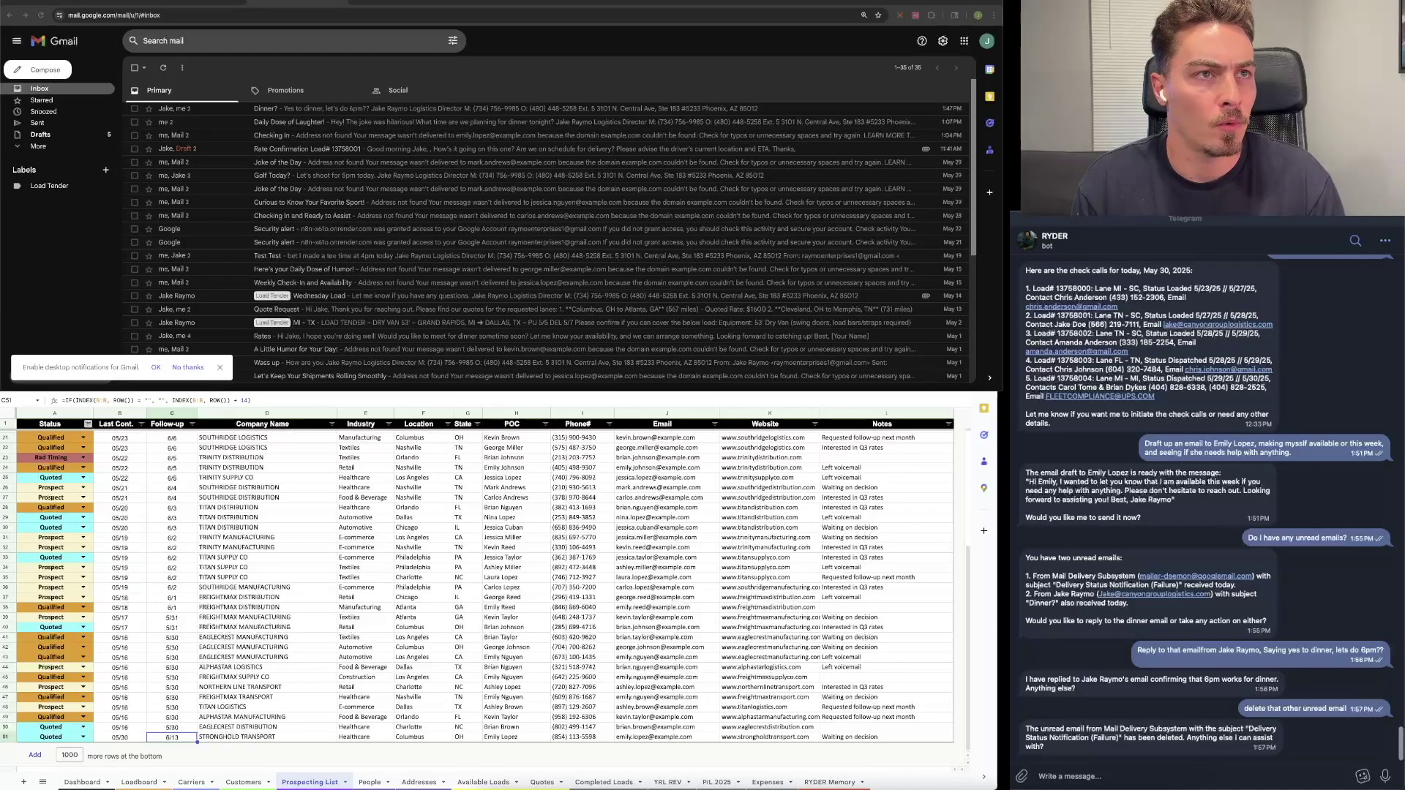
key(ctrl+Tab)
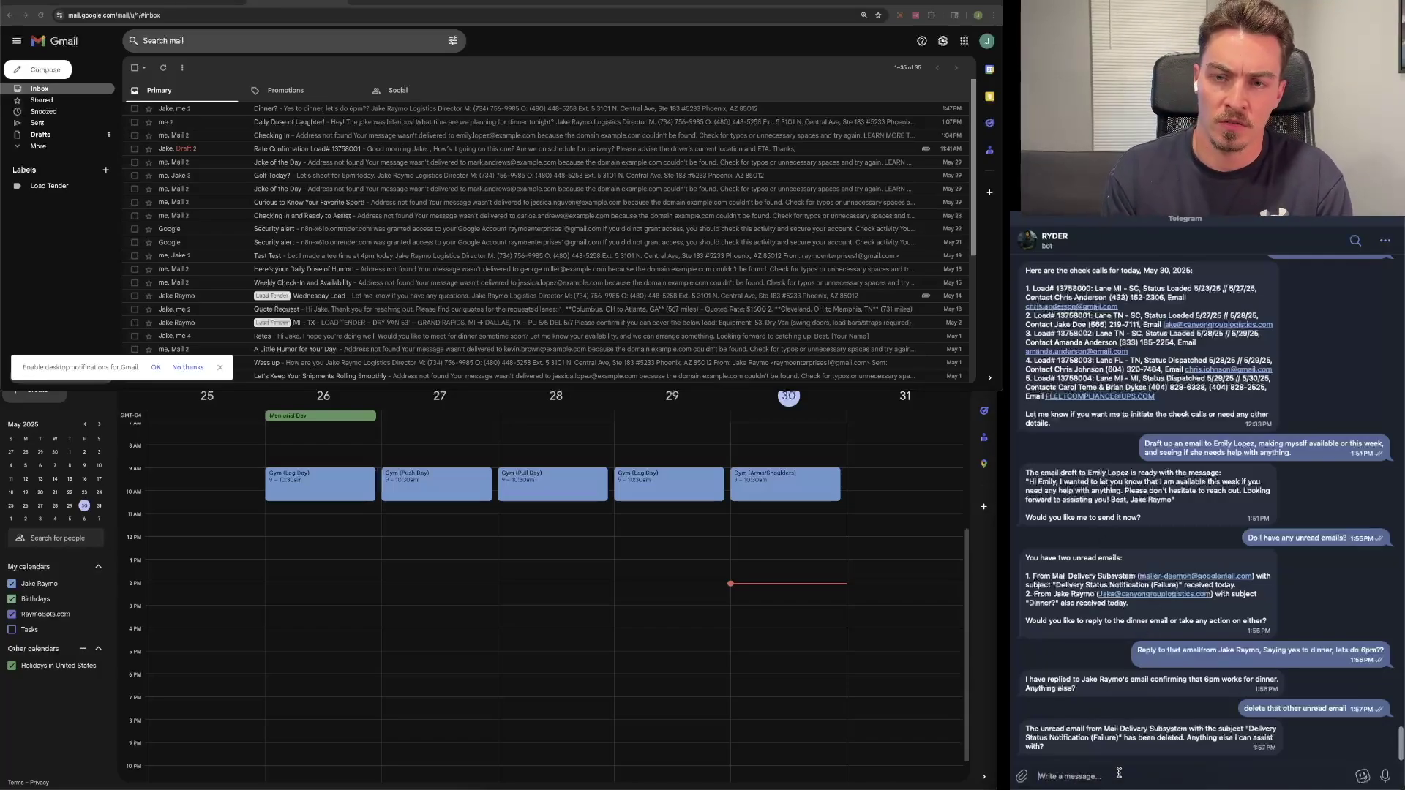
Step: Ask RYDER to add a 7pm 'research AI' event today, then view its details
text(Add)
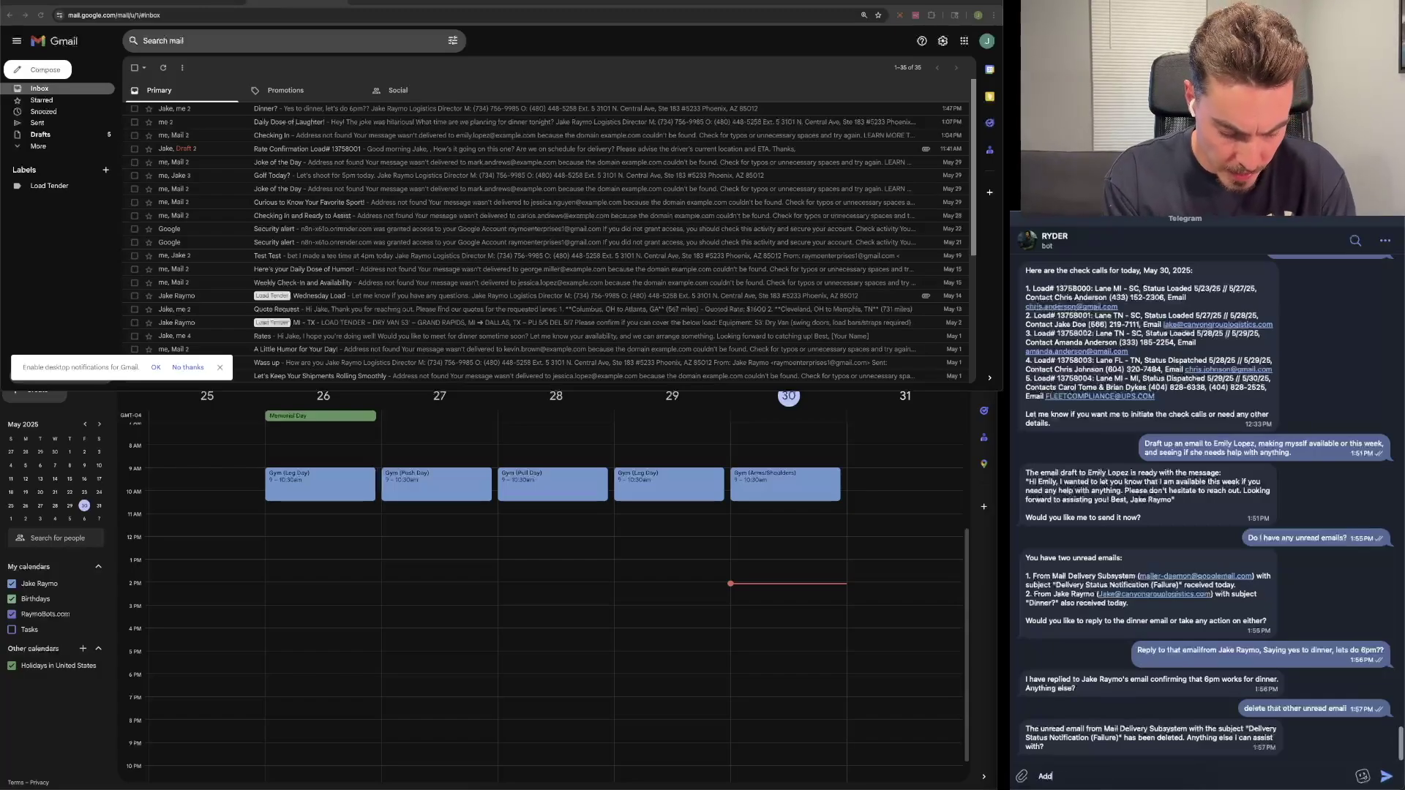
text( a event today at 7pm)
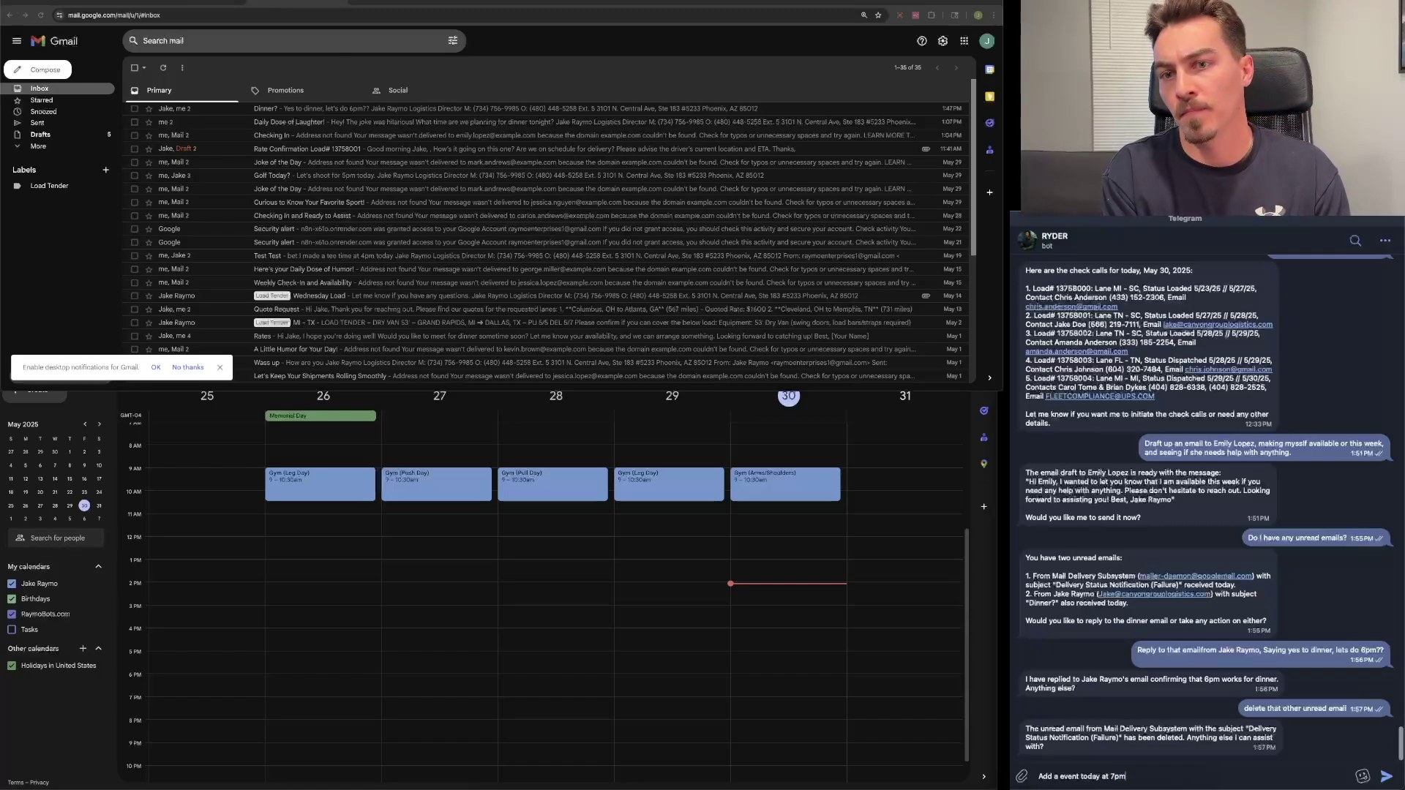
text(, rese)
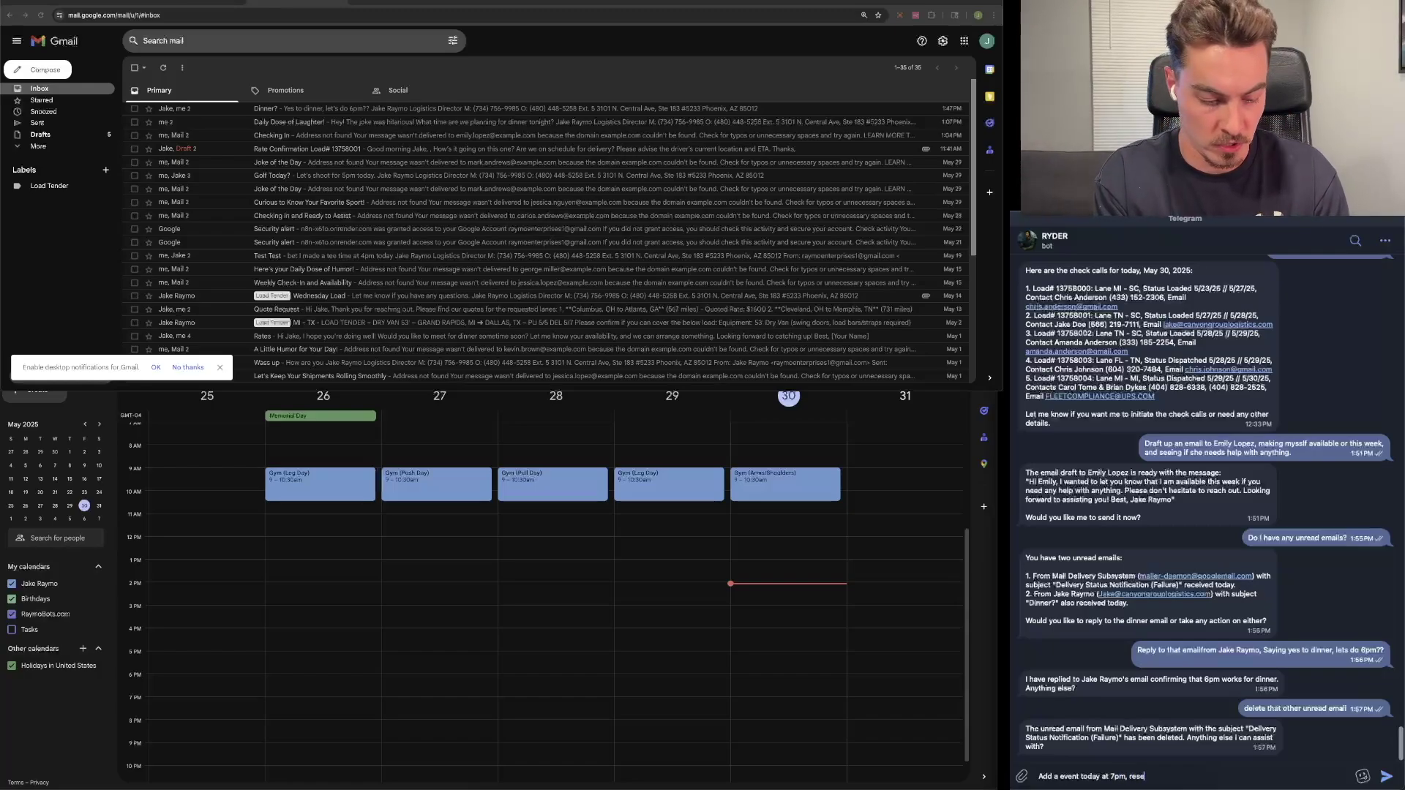
text(arch AI)
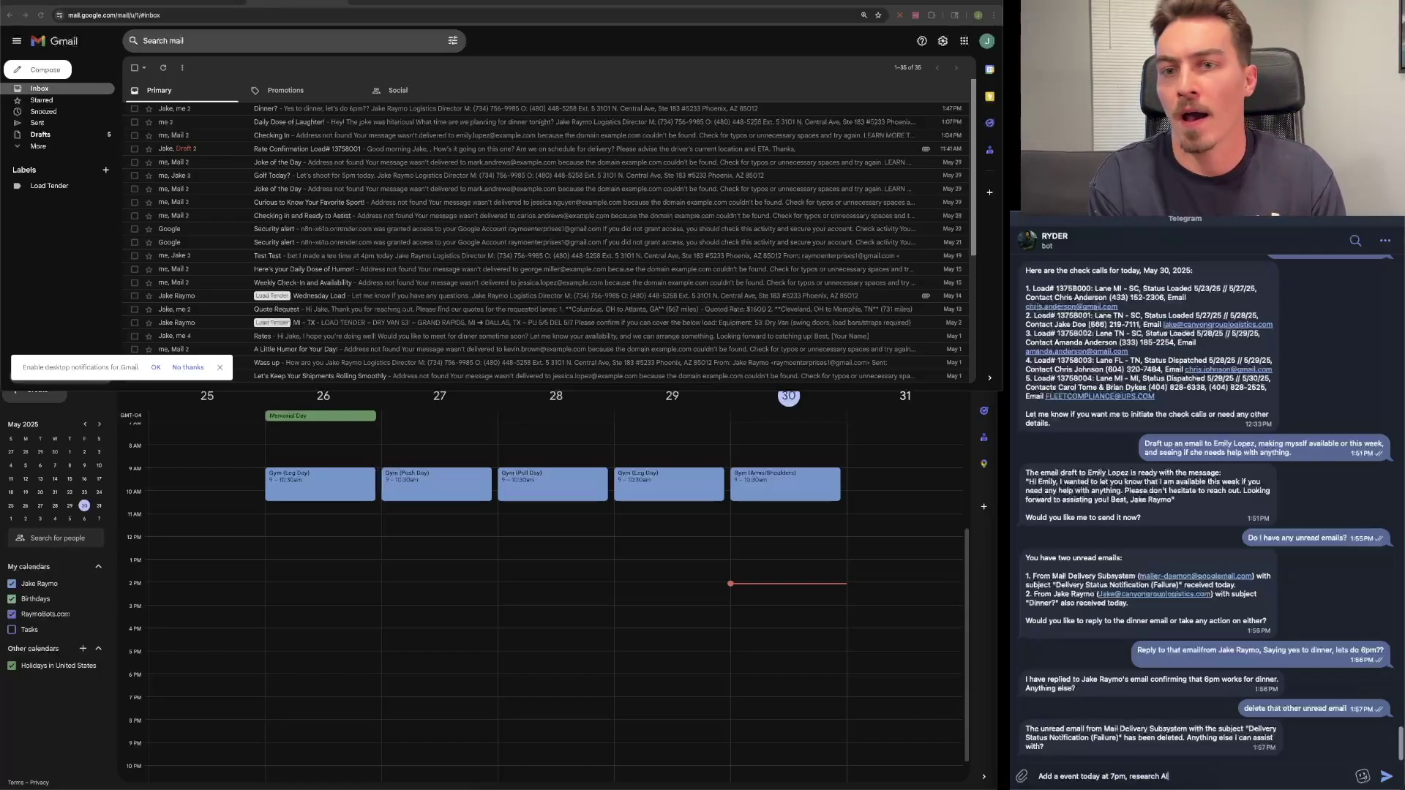
key(Return)
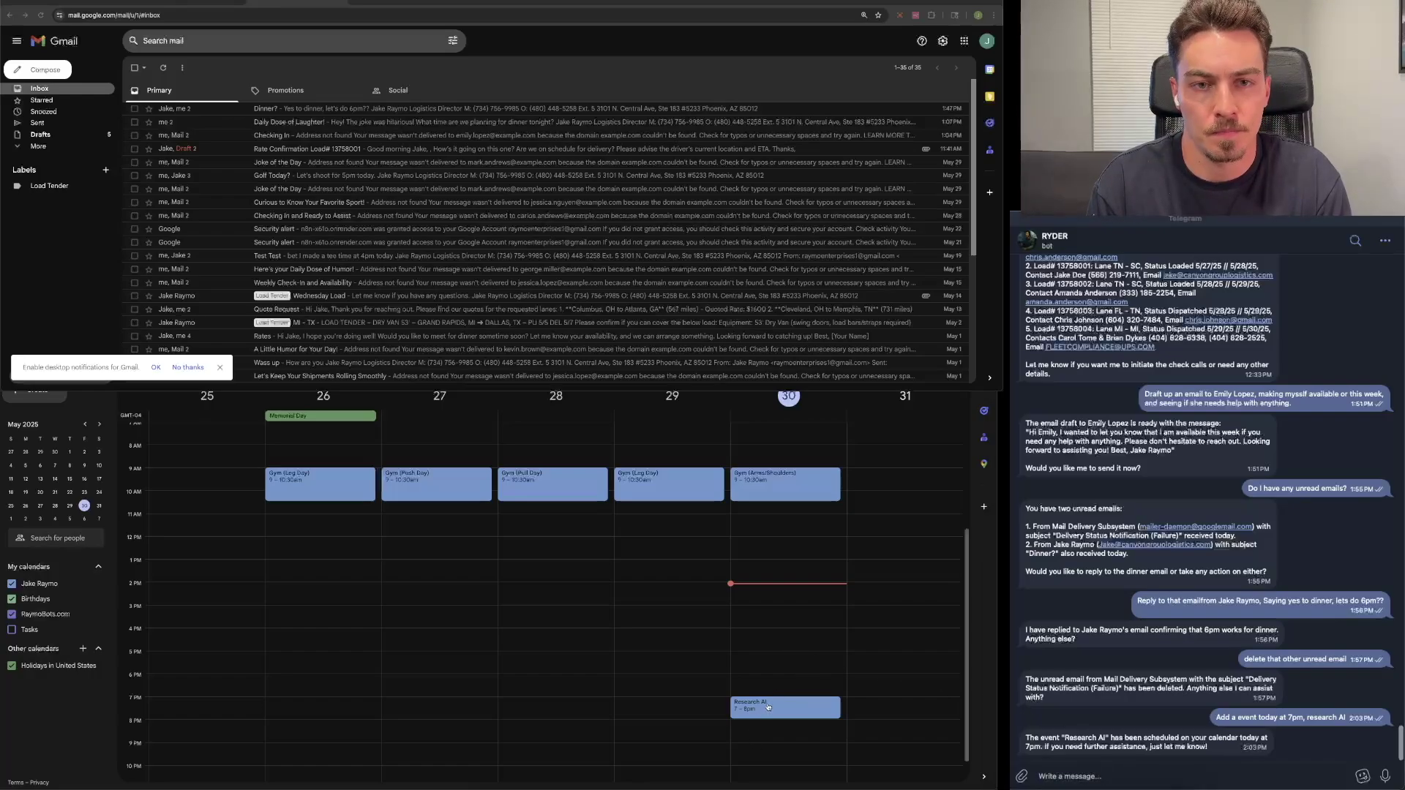
click(766, 707)
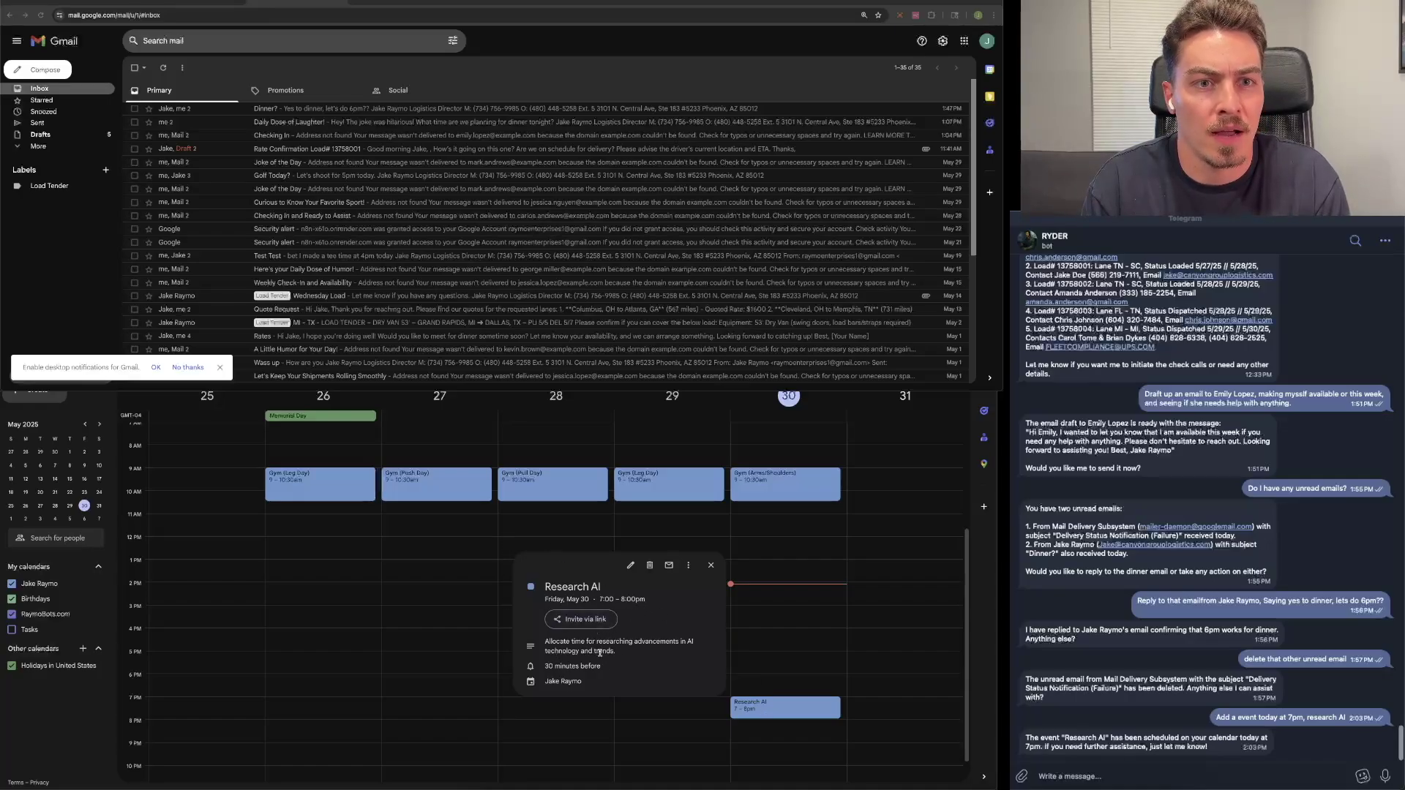
click(710, 567)
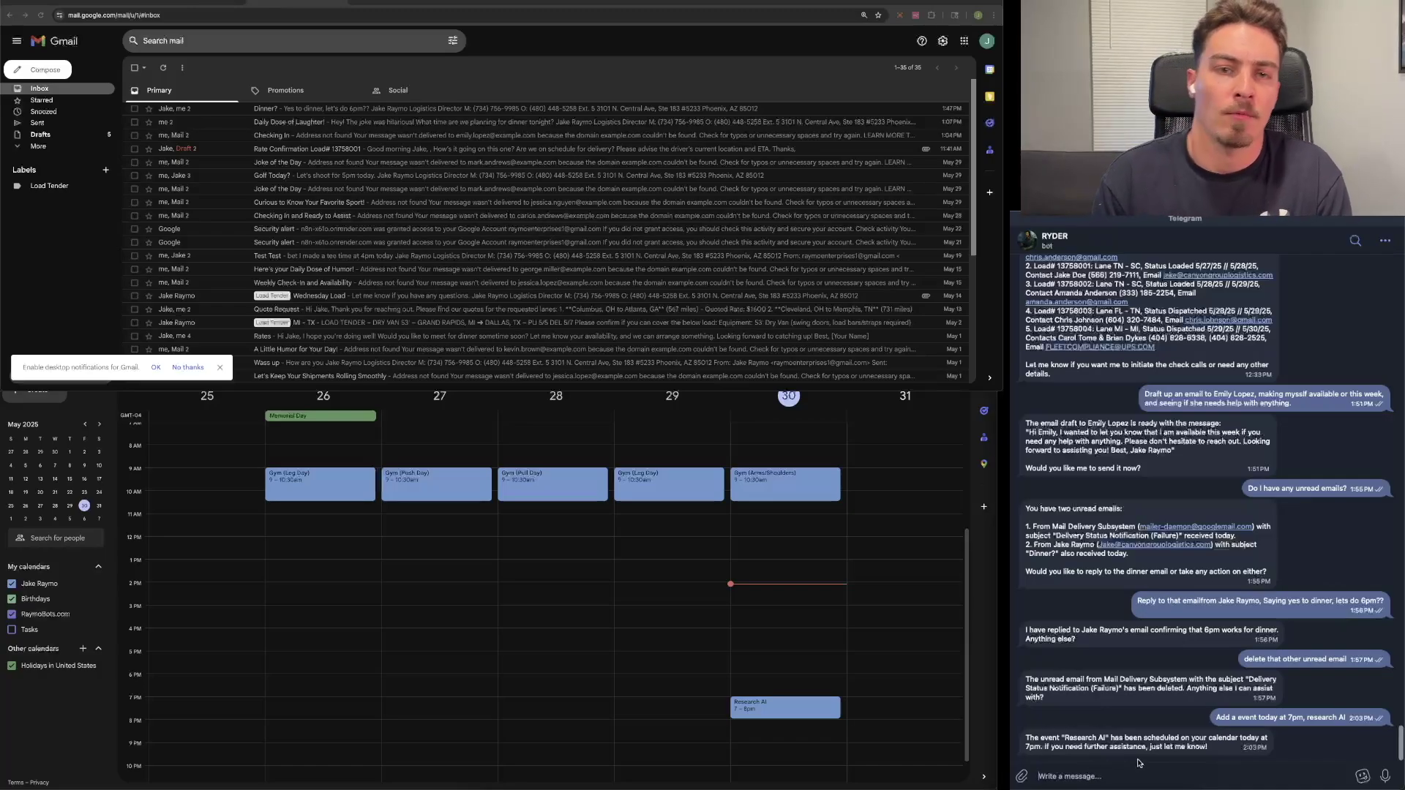
Step: Ask RYDER to reschedule the Research AI event to tomorrow, May 31, at 10am
text(Reschedule the esearching event for tomorrow morning instead, lets do 10am)
key(Return)
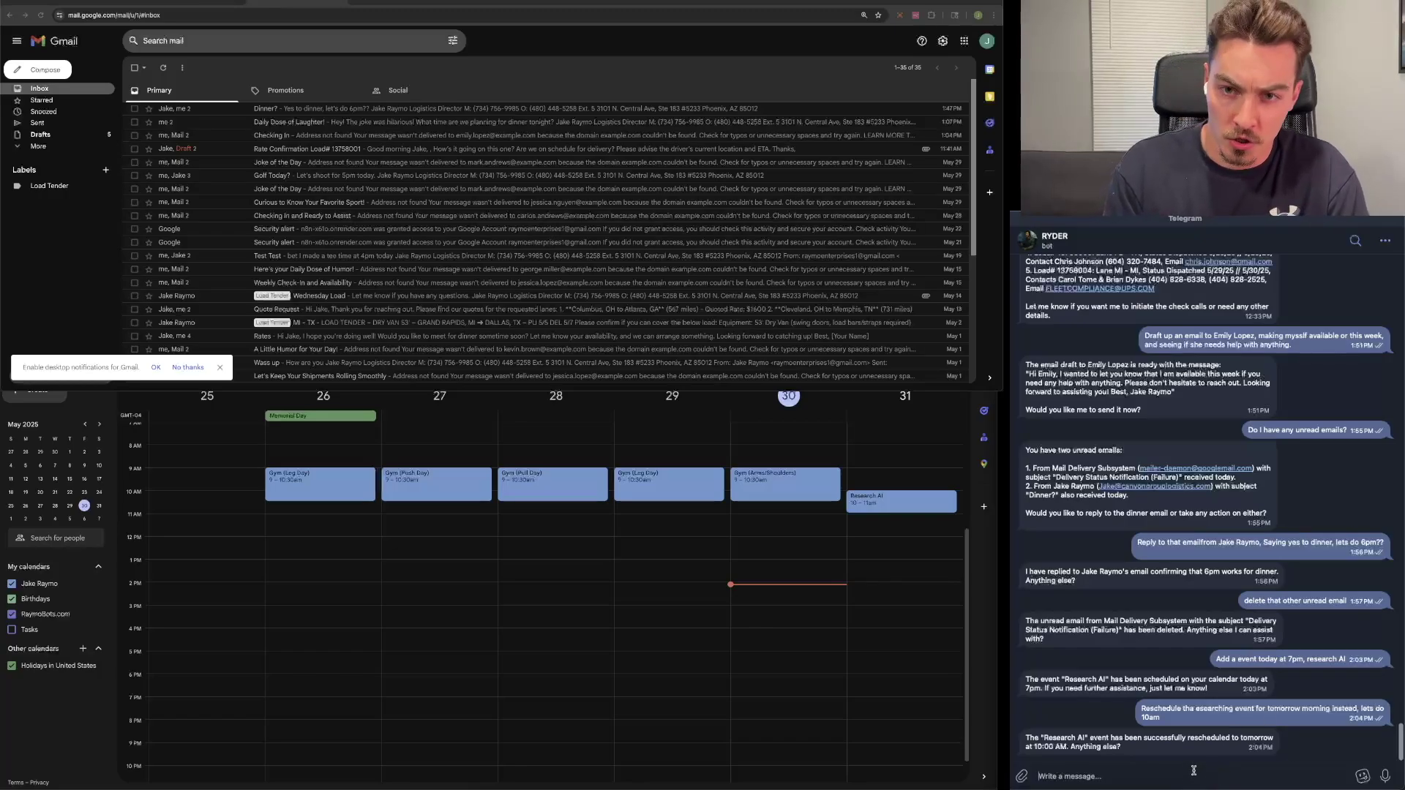
Step: Voice-request a 6–7pm meeting today with one guest, then inspect its details in Calendar
drag(1385, 777, 1387, 780)
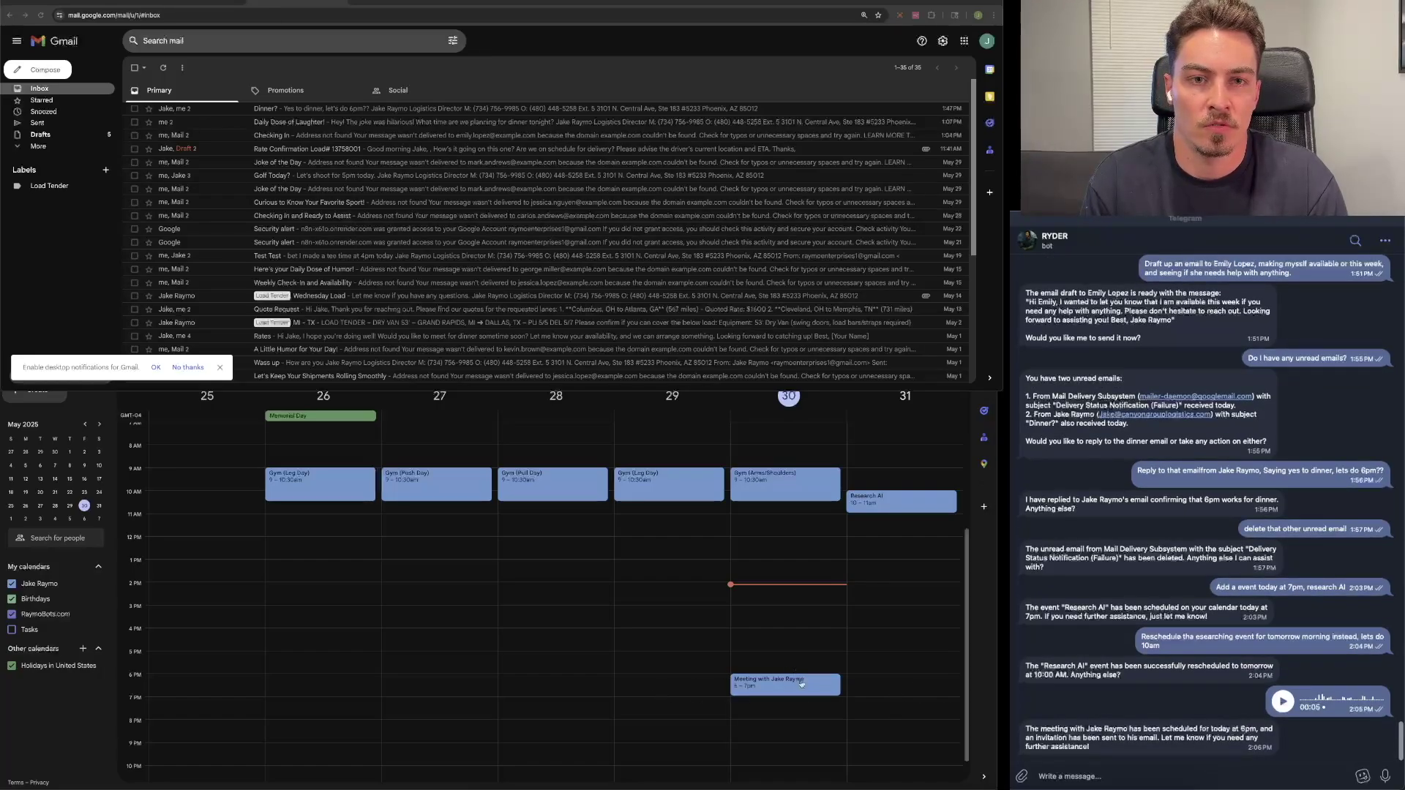
click(802, 683)
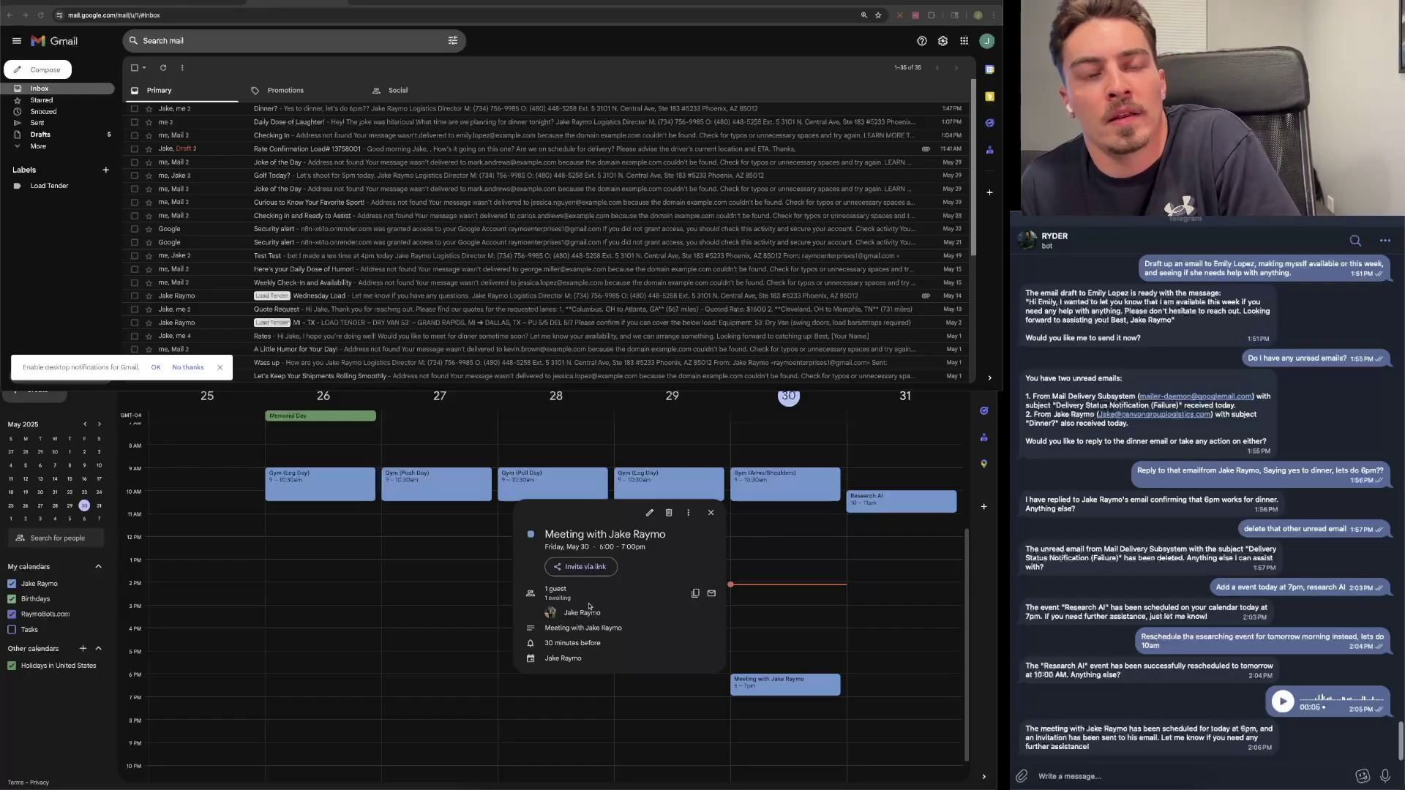
mouse_move(598, 620)
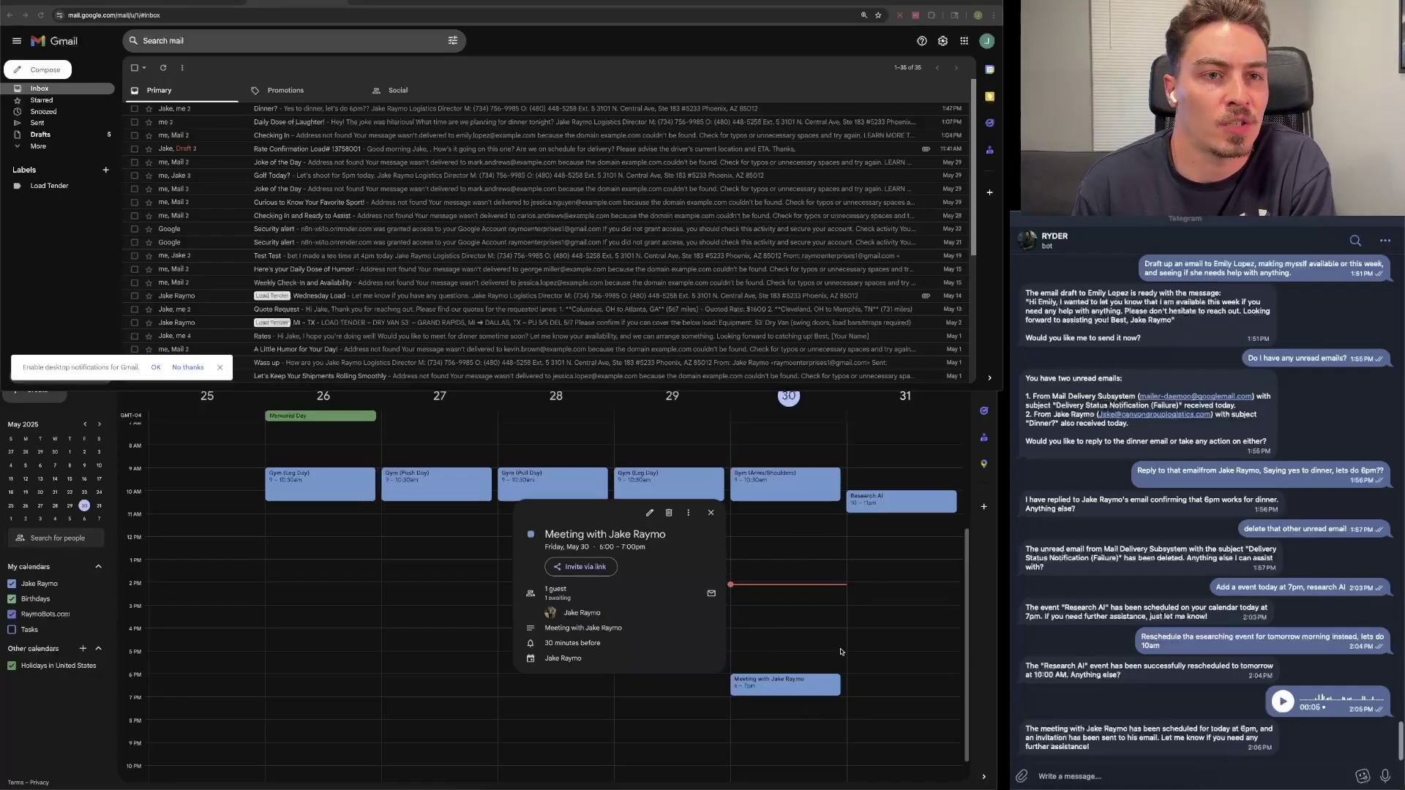
click(893, 566)
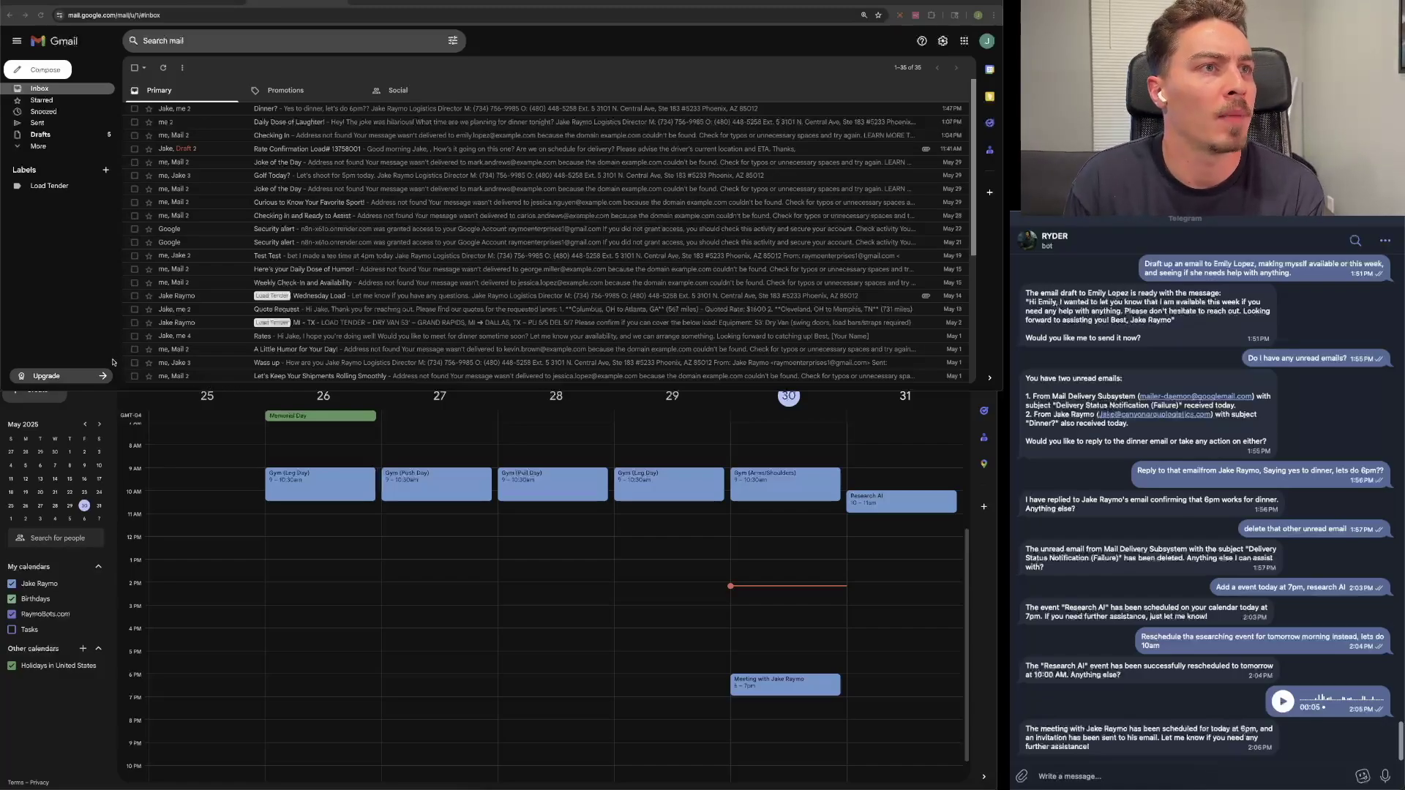
Step: Open the Quote Request email's original message and paste its text into the RYDER chat
key(alt+Tab)
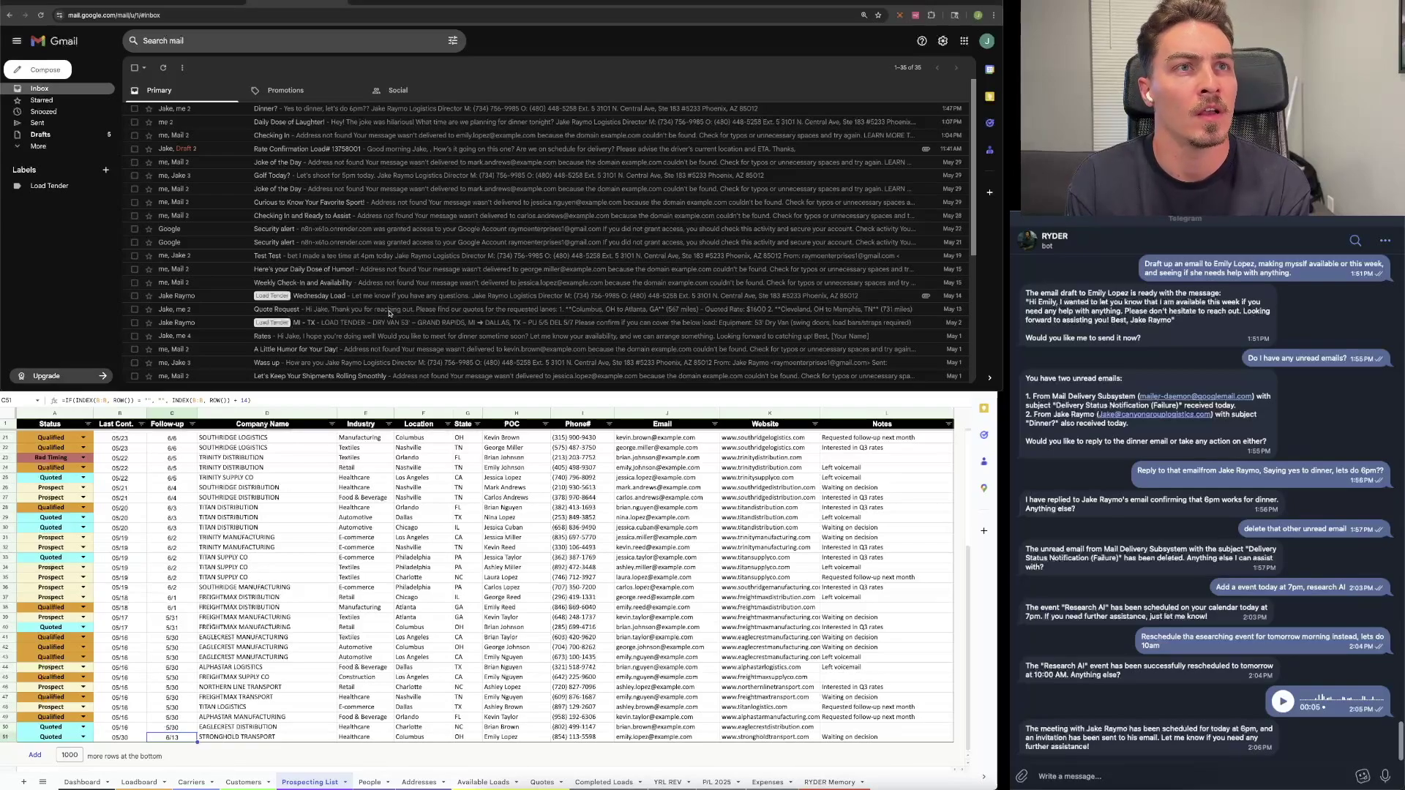
click(388, 311)
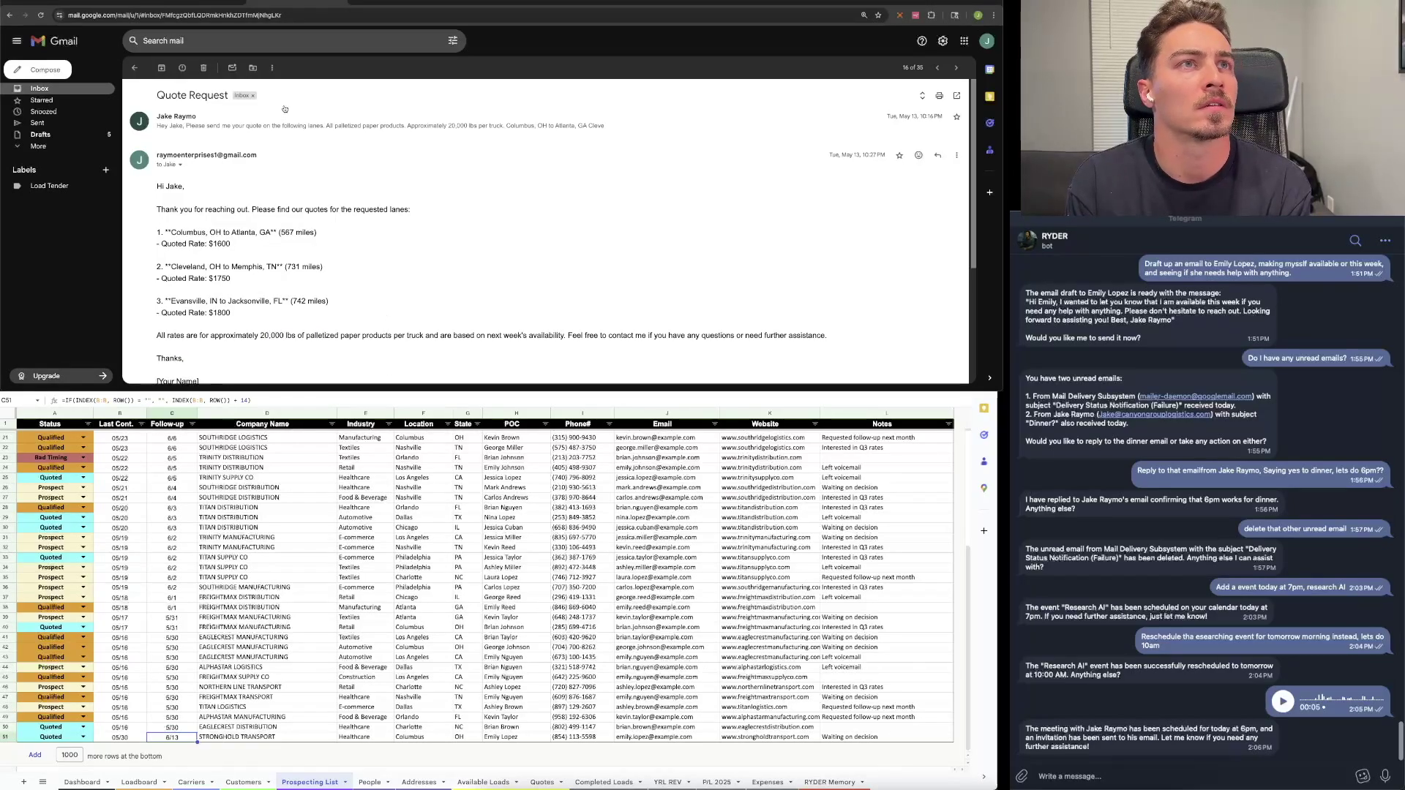
click(308, 122)
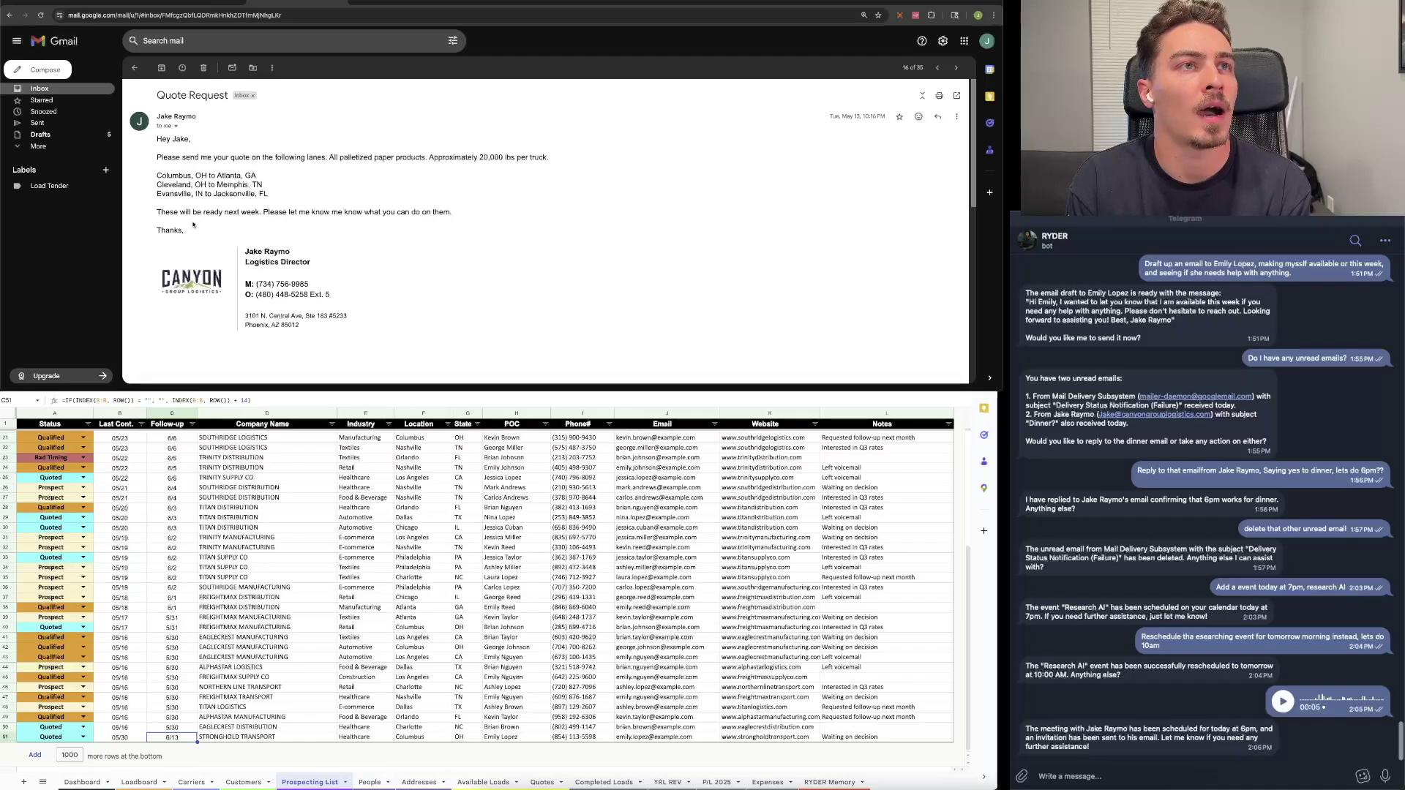
click(1227, 777)
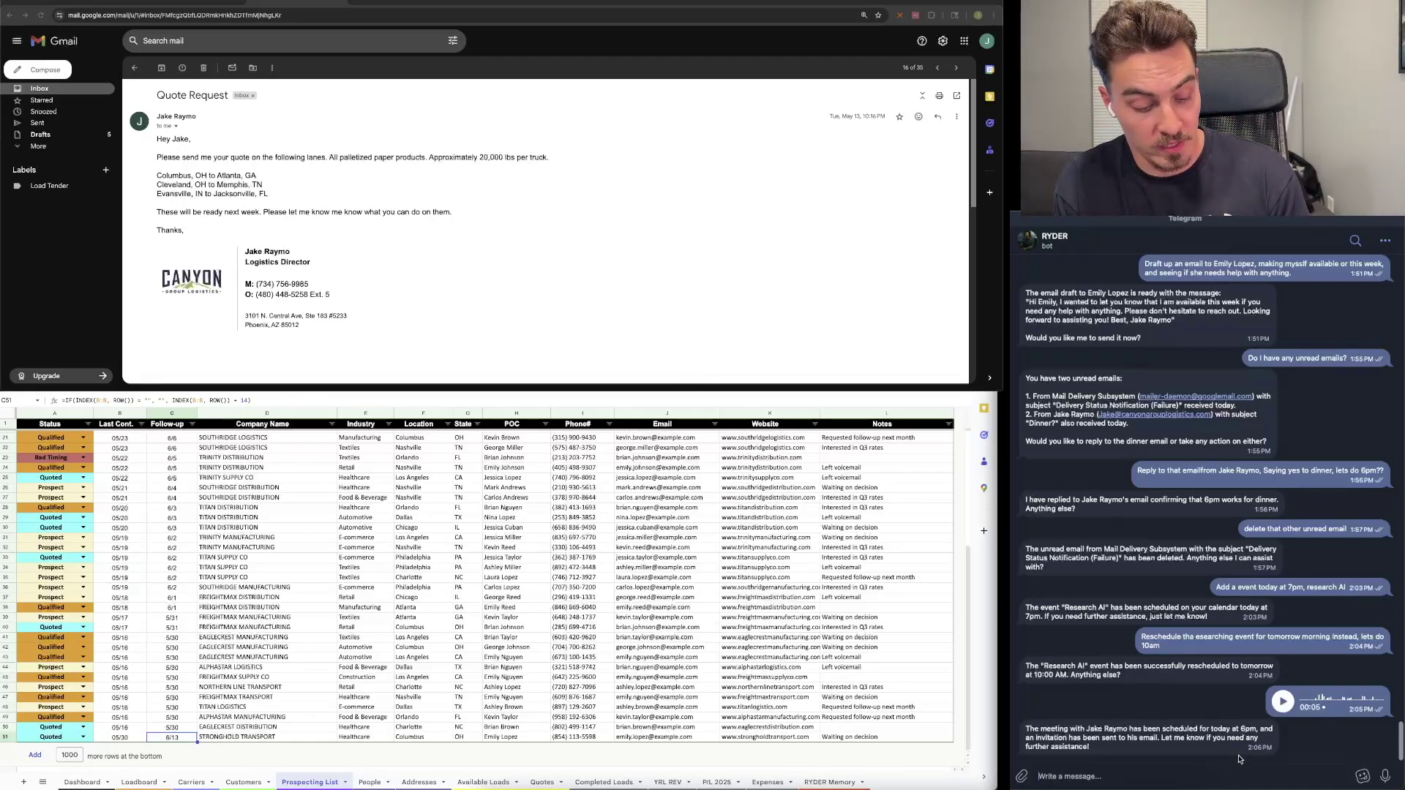
text(Please send me your quote on the following lanes. All palletized paper products. Approximately 20,000 lbs per truck.  Columbus, OH to Atlanta, GA (567 miles) Cleveland, OH to Memphis, TN (731 miles) Evansville, IN to Jacksonville, FL (742 miles)  These will be ready next week. Please let me know me know what you can do on them.)
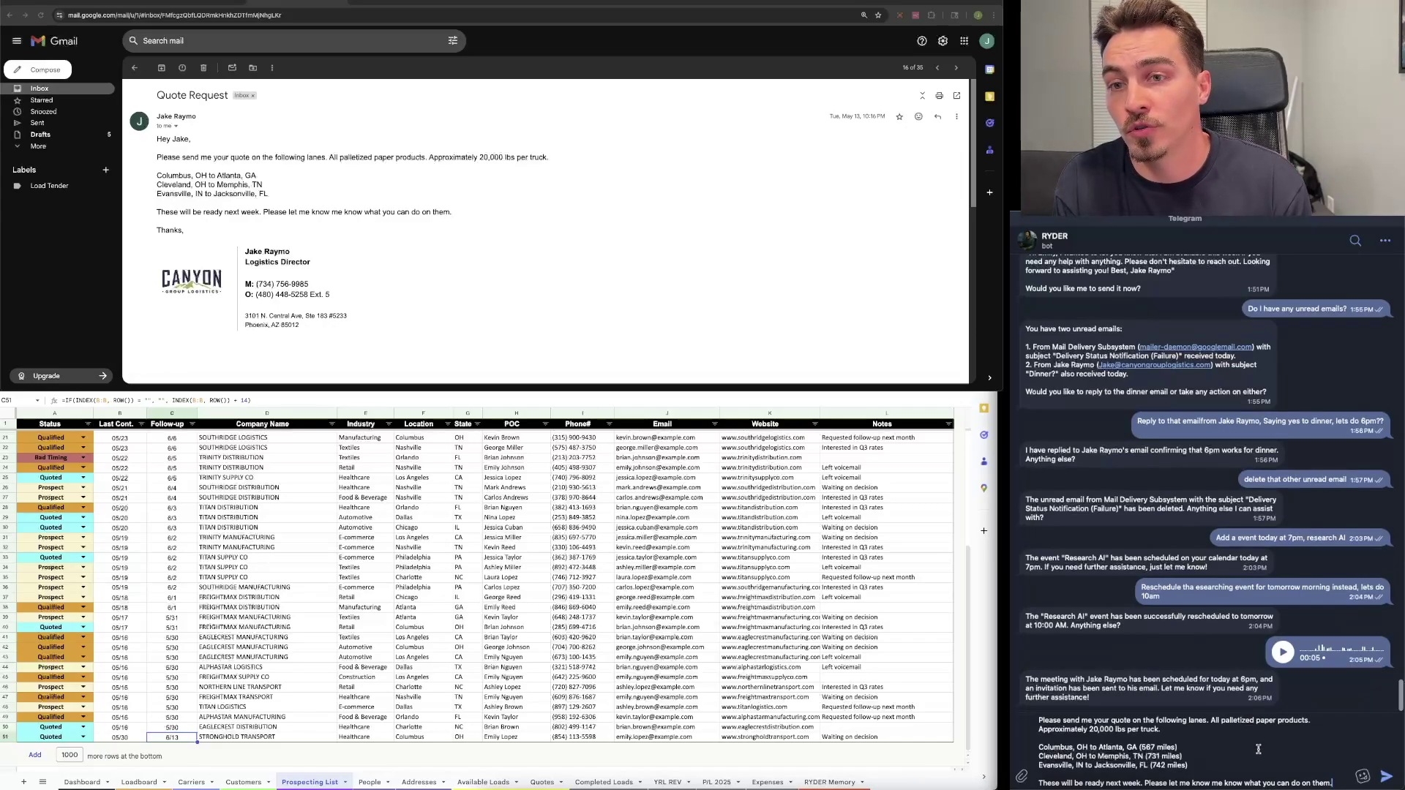
Step: Send the three-lane quote request to RYDER, getting $1,450, $1,800 and $1,850 per truck
click(1389, 775)
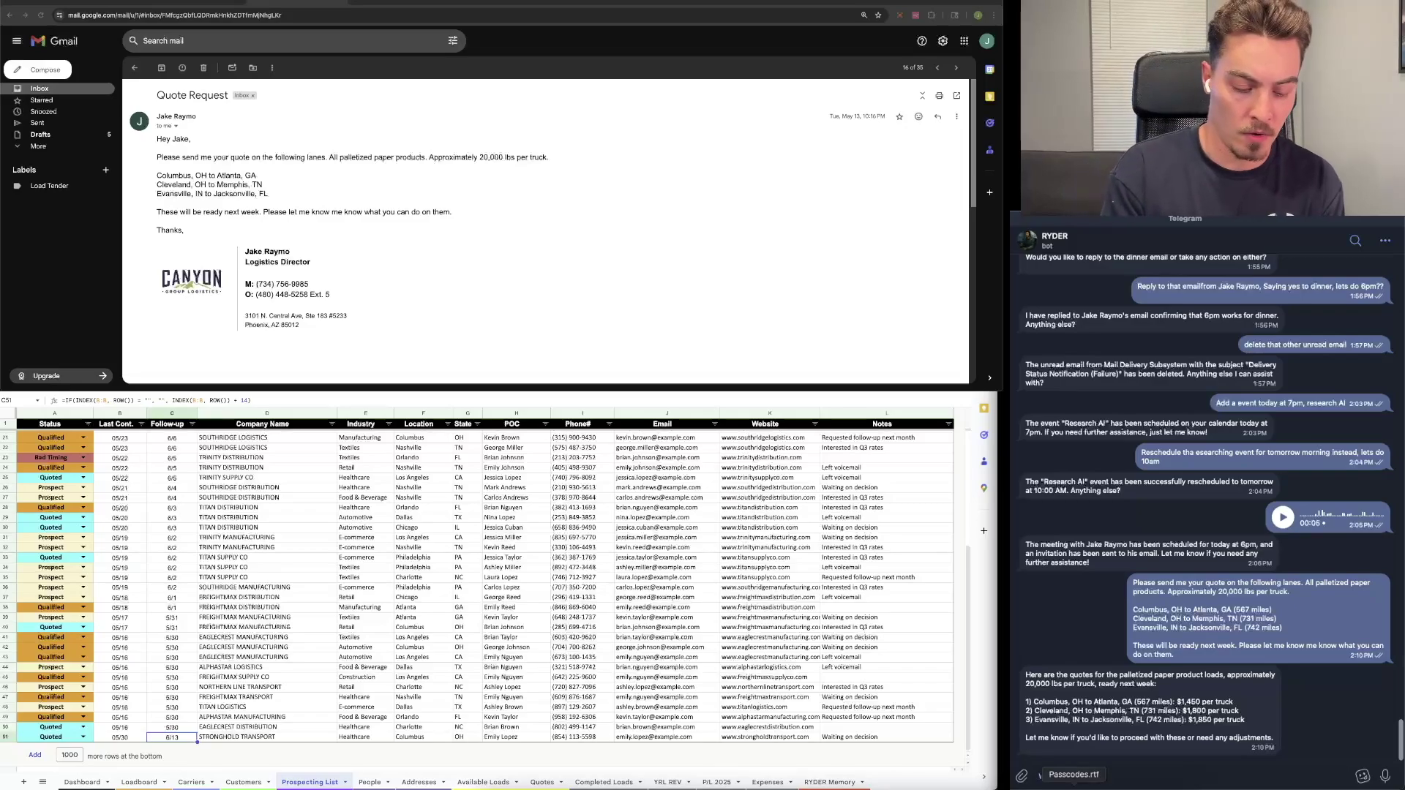
text(F)
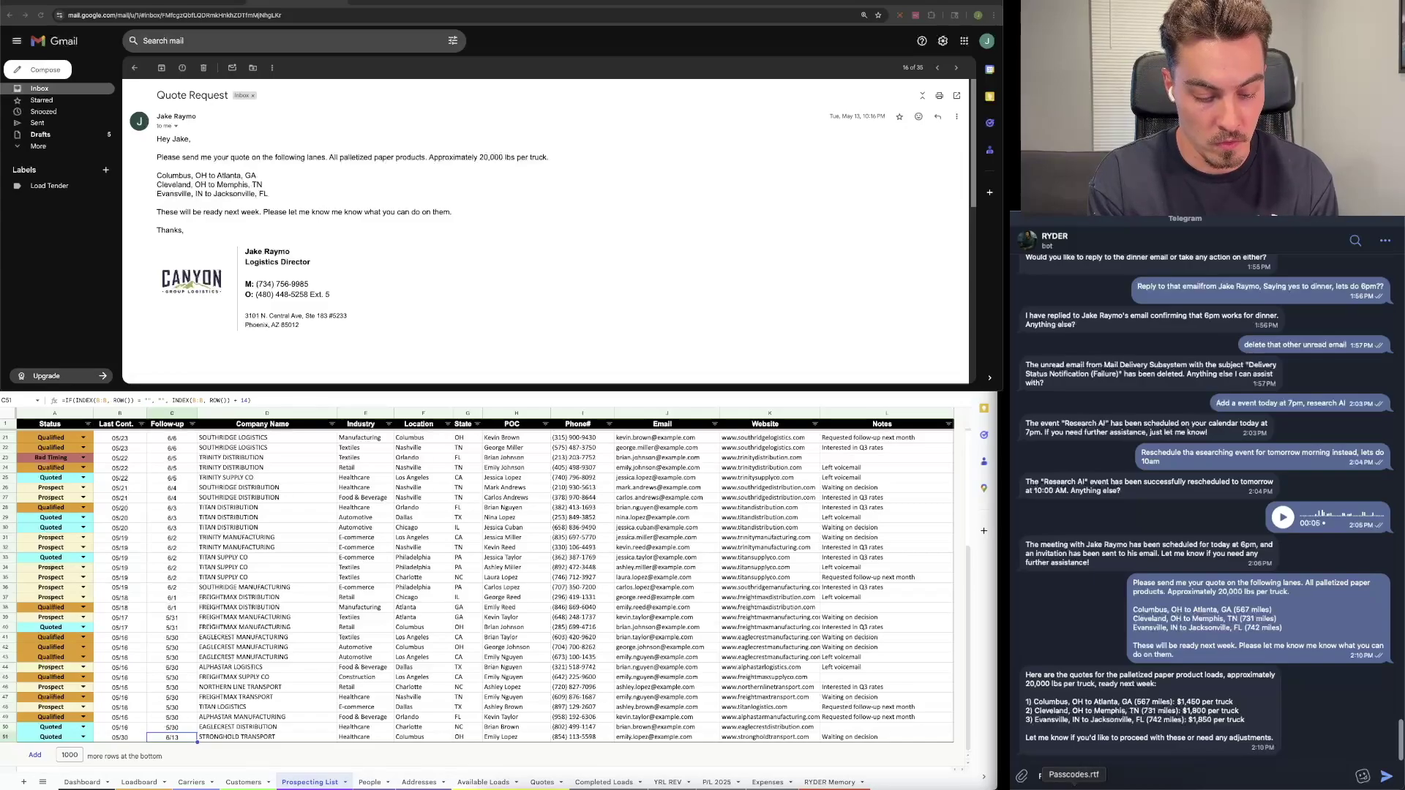
text(s and draft up an email)
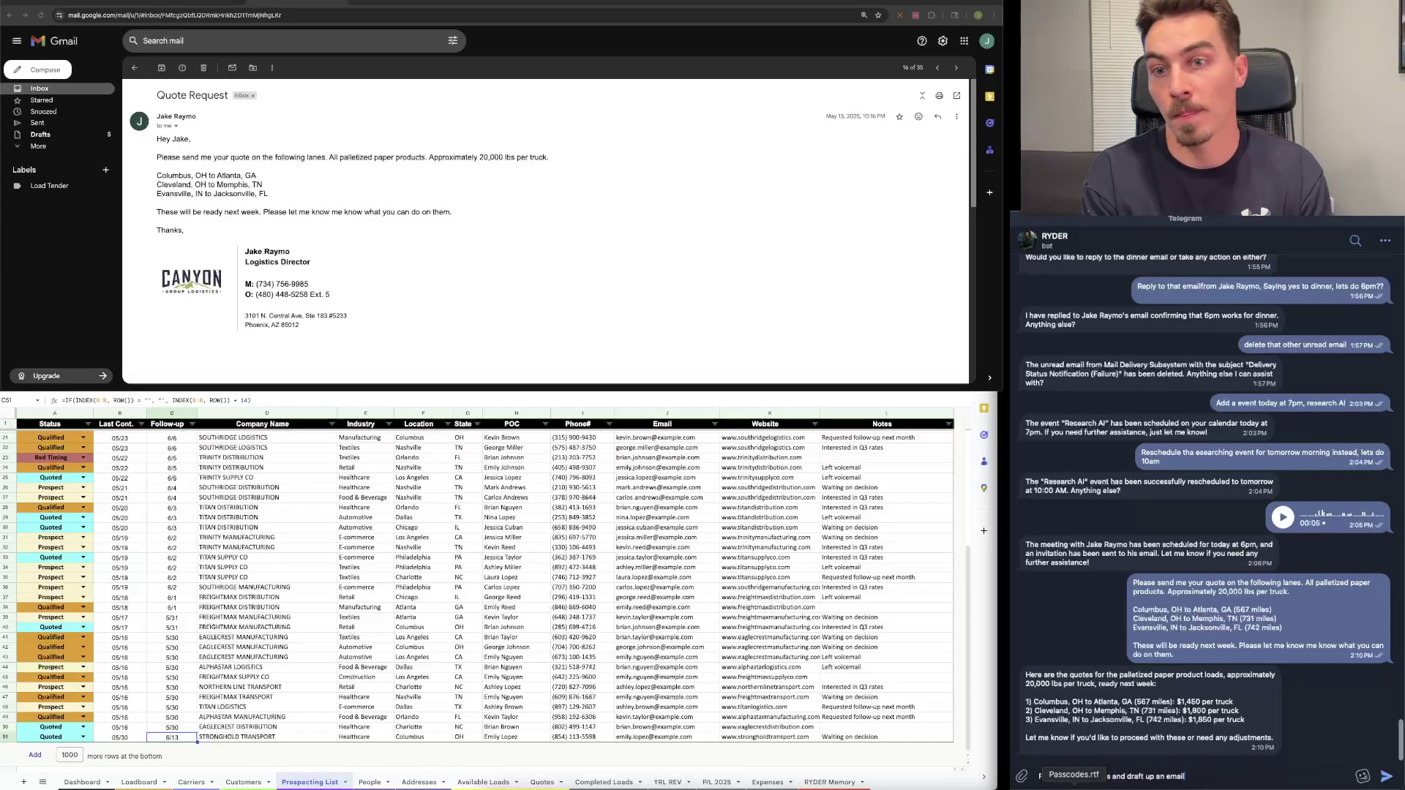
Step: Have RYDER finalize the quotes into an email draft, then list Gmail's Drafts
key(Return)
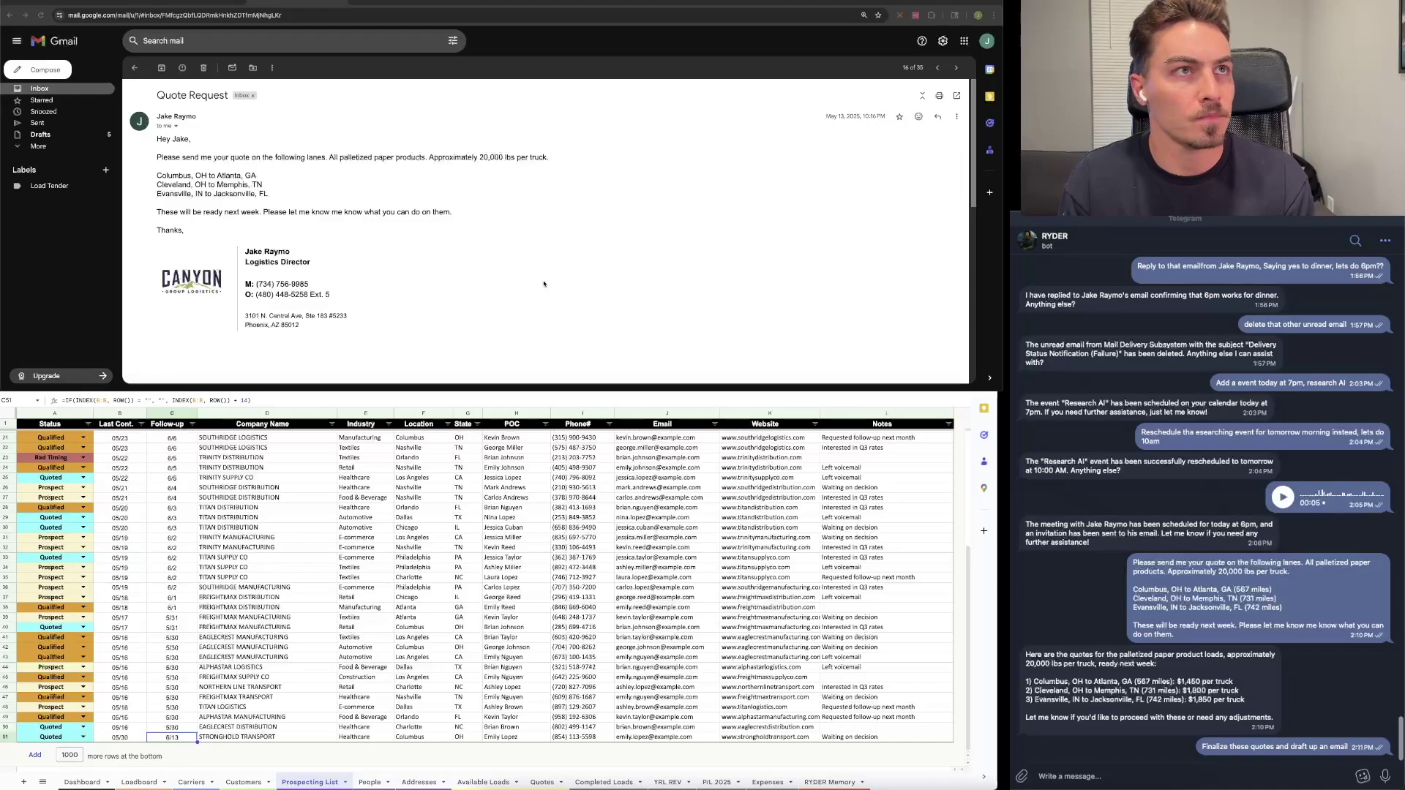
click(134, 68)
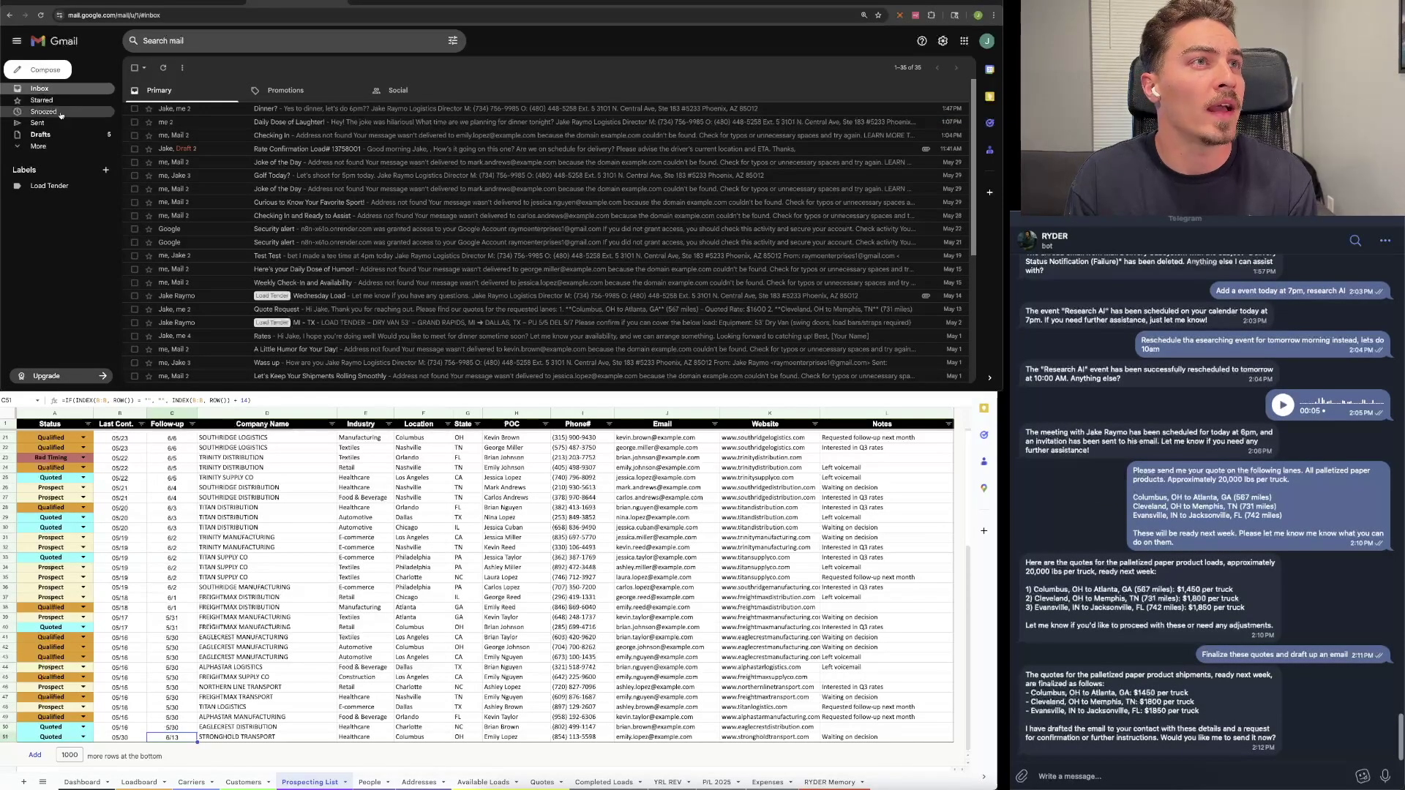
click(68, 137)
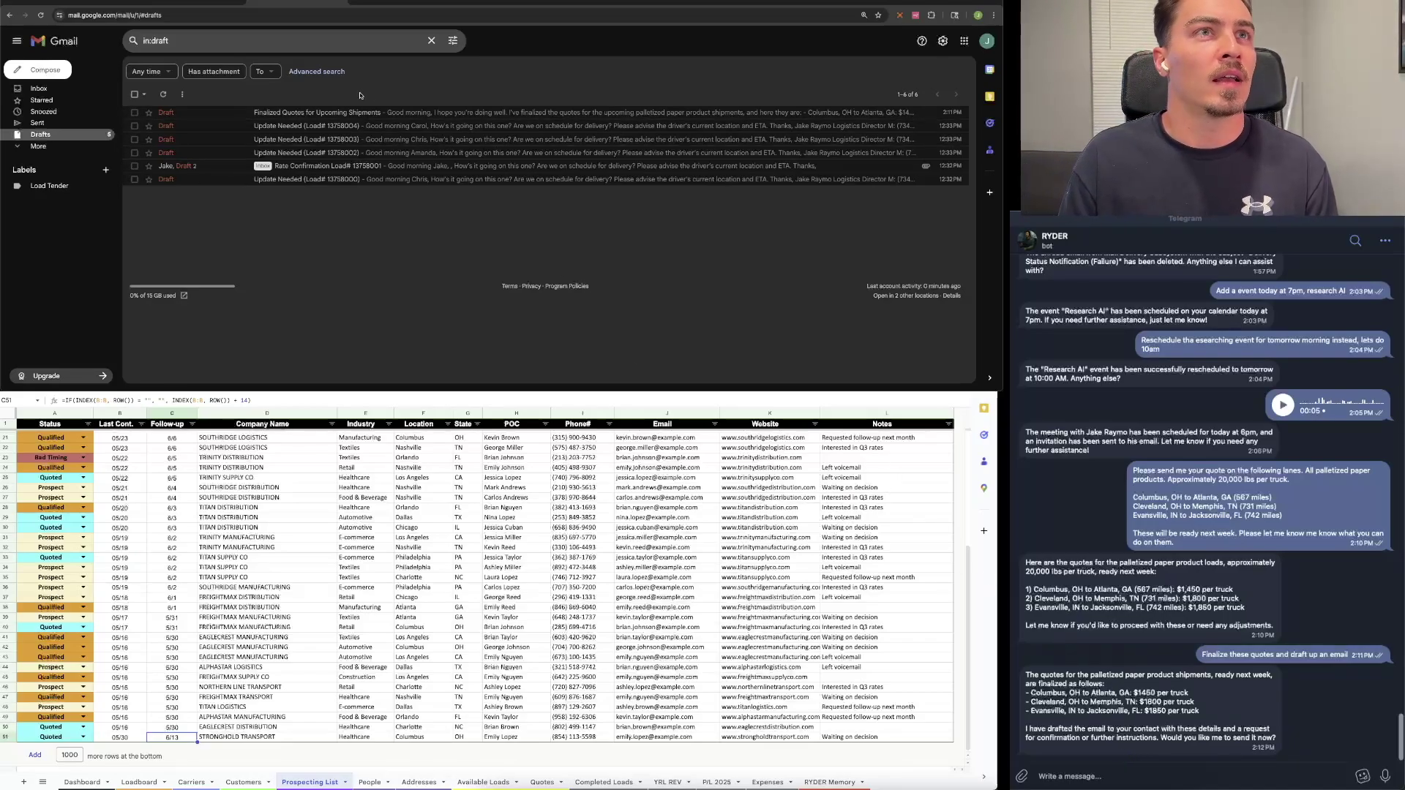
Step: Open the 'Finalized Quotes for Upcoming Shipments' draft and look over its body text
click(370, 113)
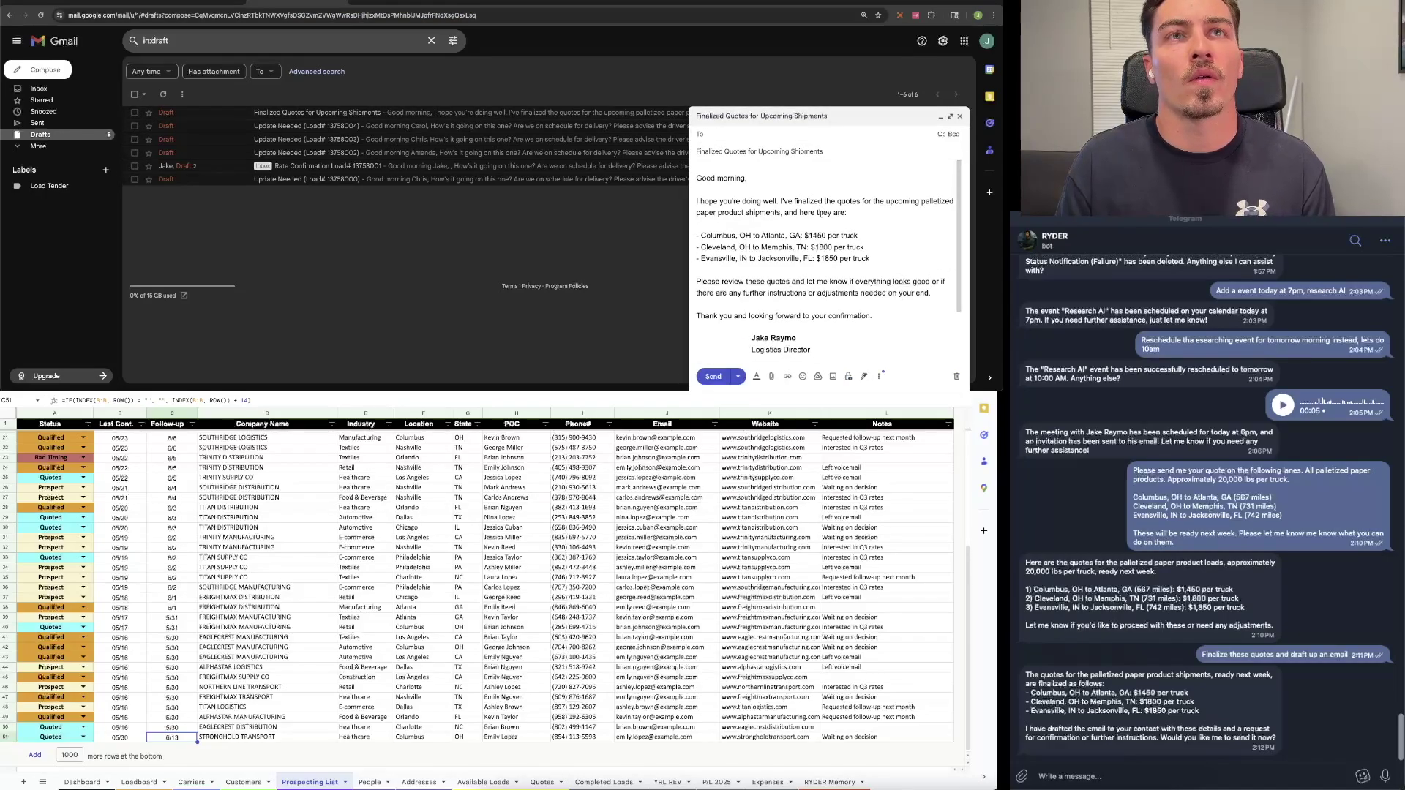
click(863, 317)
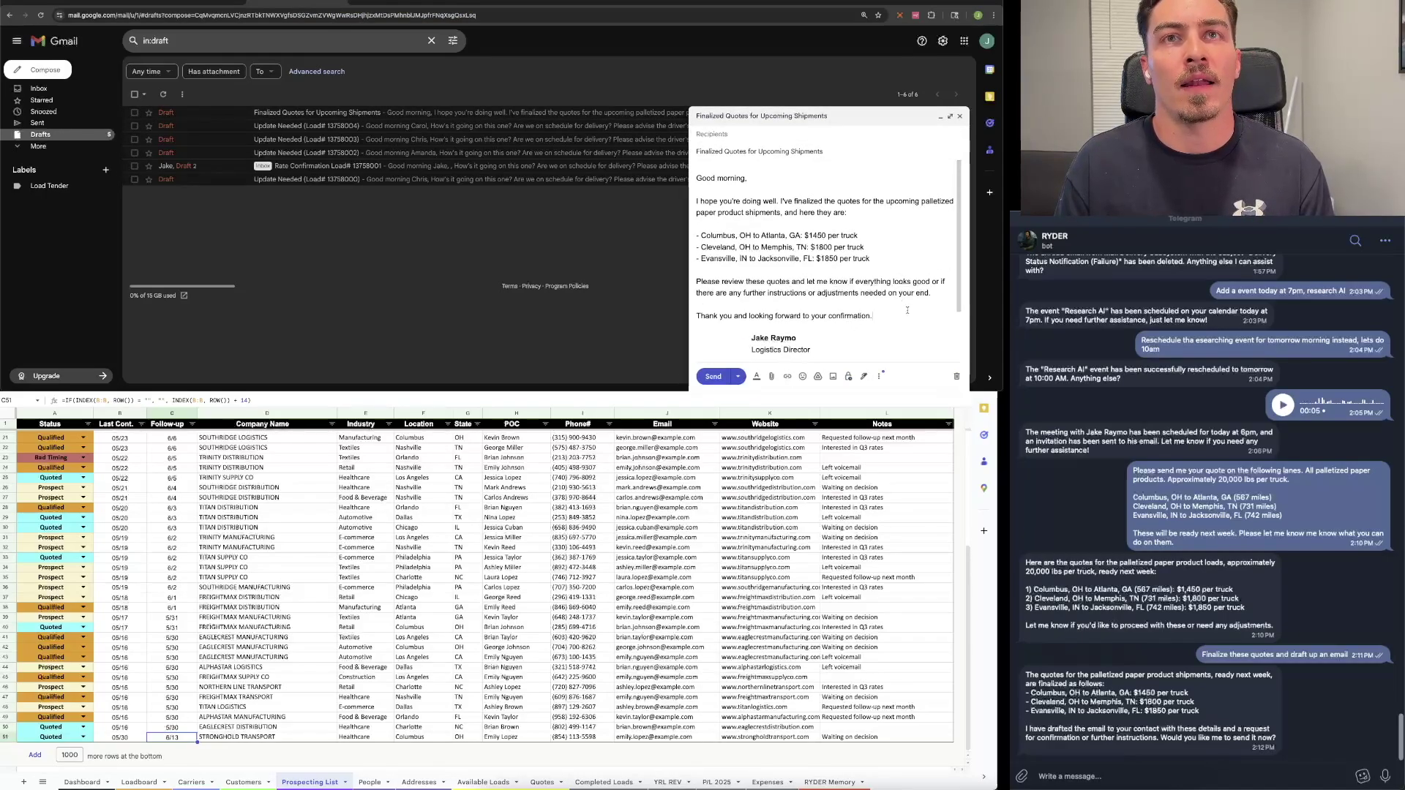
drag(904, 316, 684, 186)
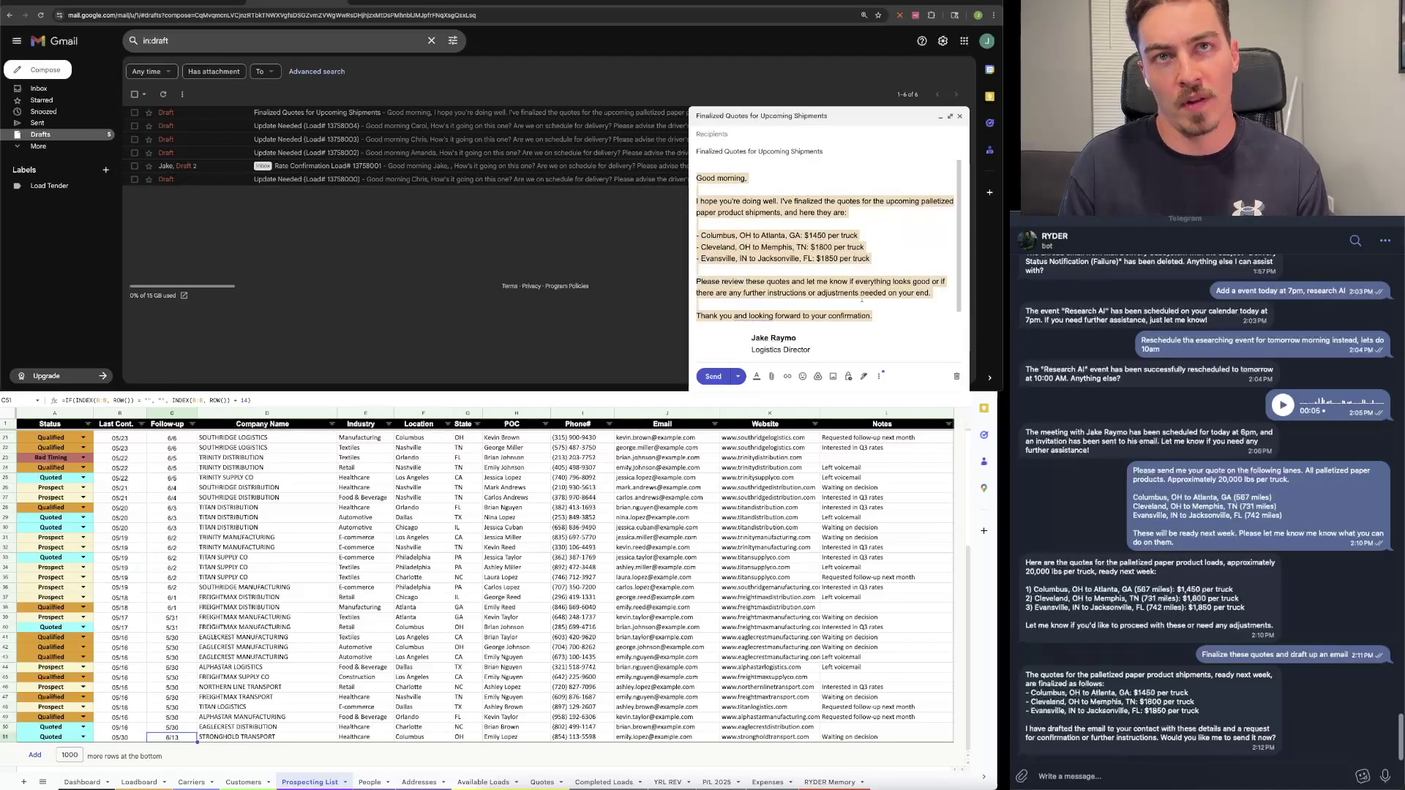
scroll(874, 303, down, 2)
scroll(894, 313, up, 2)
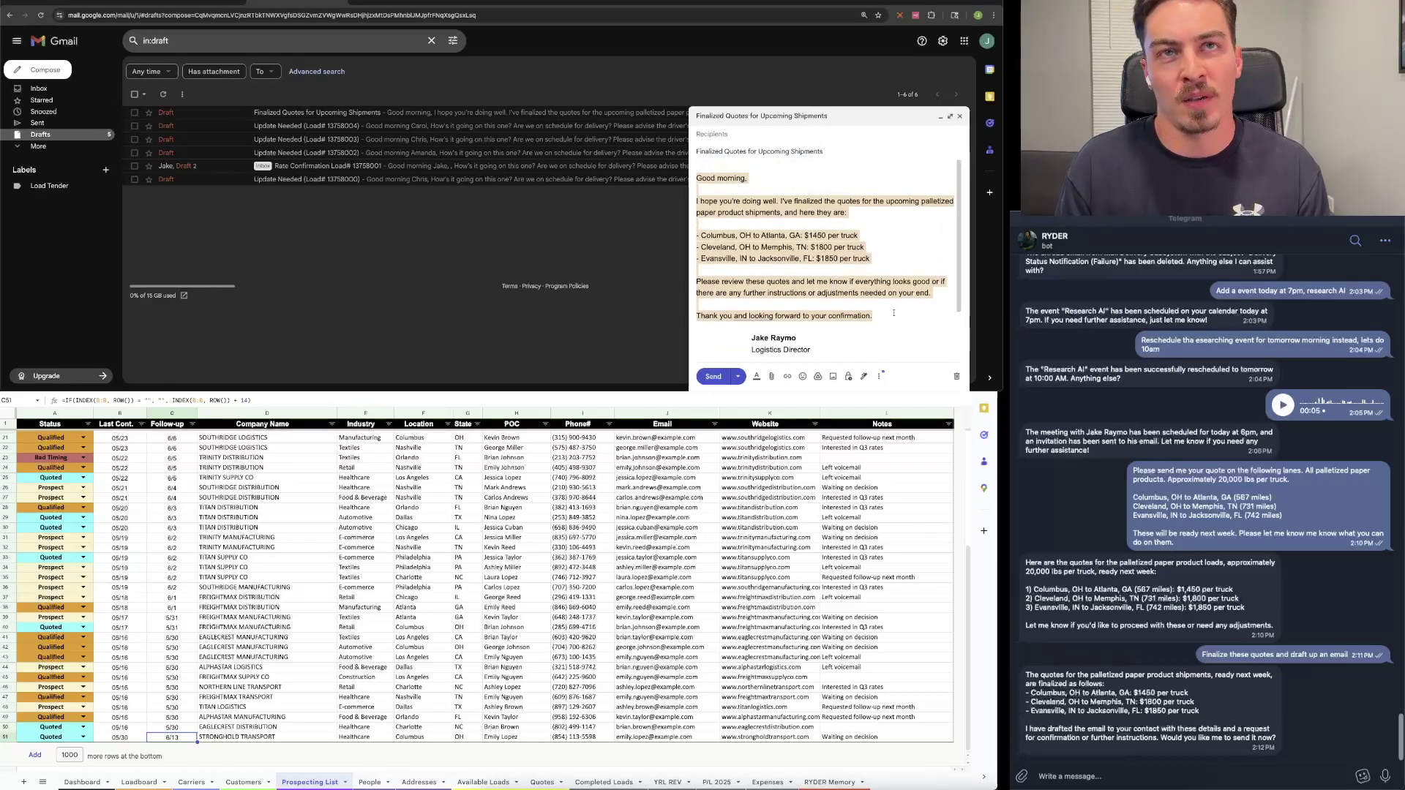
click(889, 248)
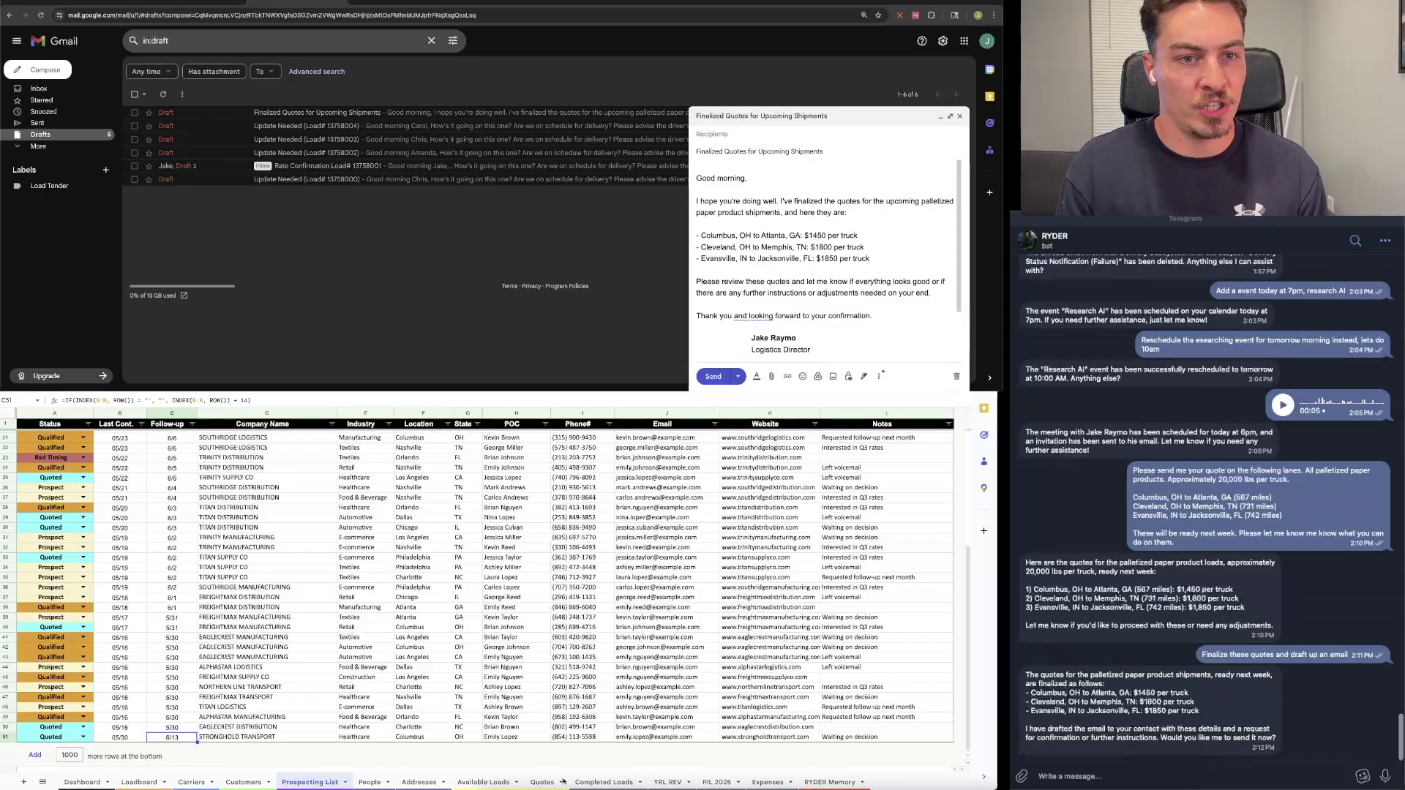
click(543, 782)
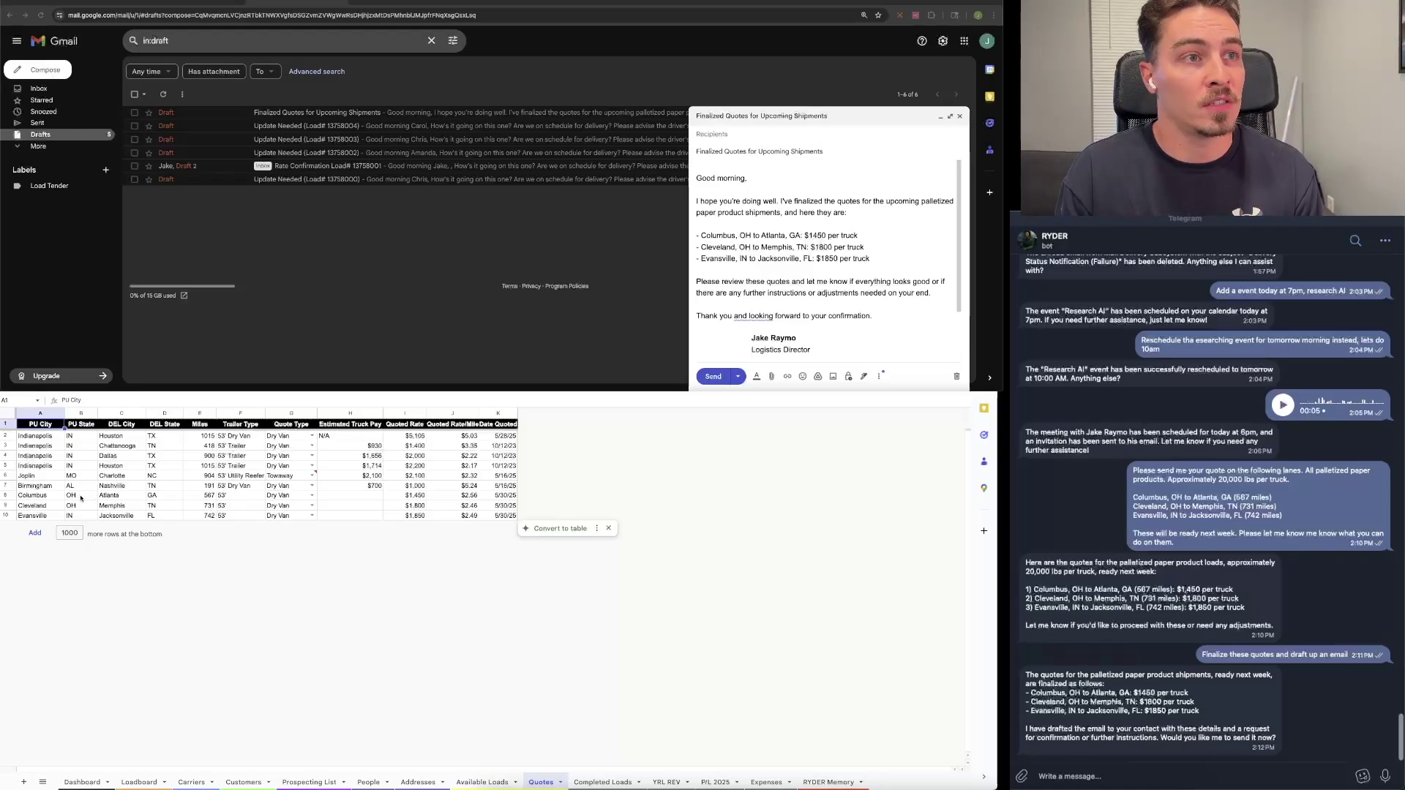
Step: Check the Memphis, Jacksonville and Atlanta quote rows' destinations, miles and trailer types, then minimize the draft
click(55, 506)
key(Right)
key(Right)
key(Down)
click(197, 496)
click(299, 505)
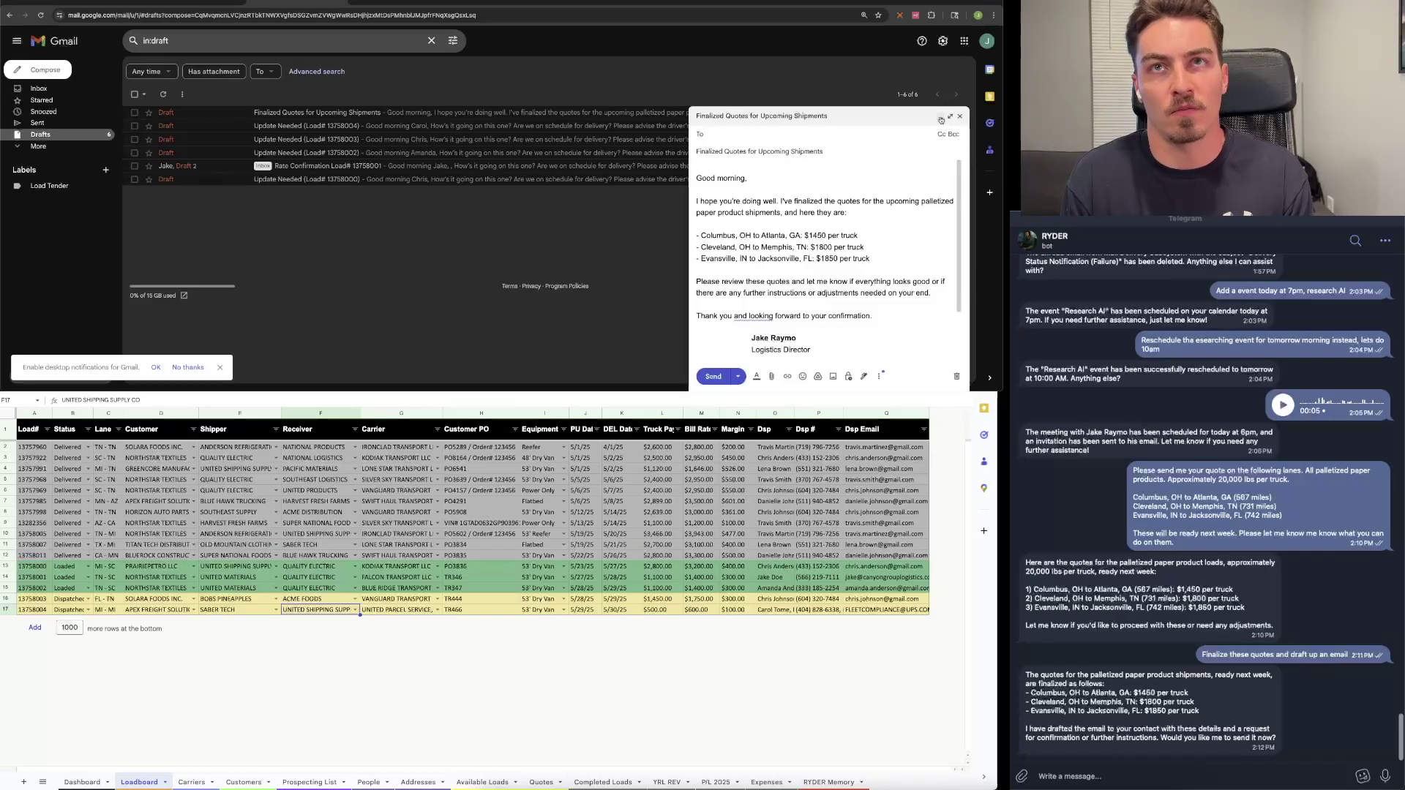
click(941, 120)
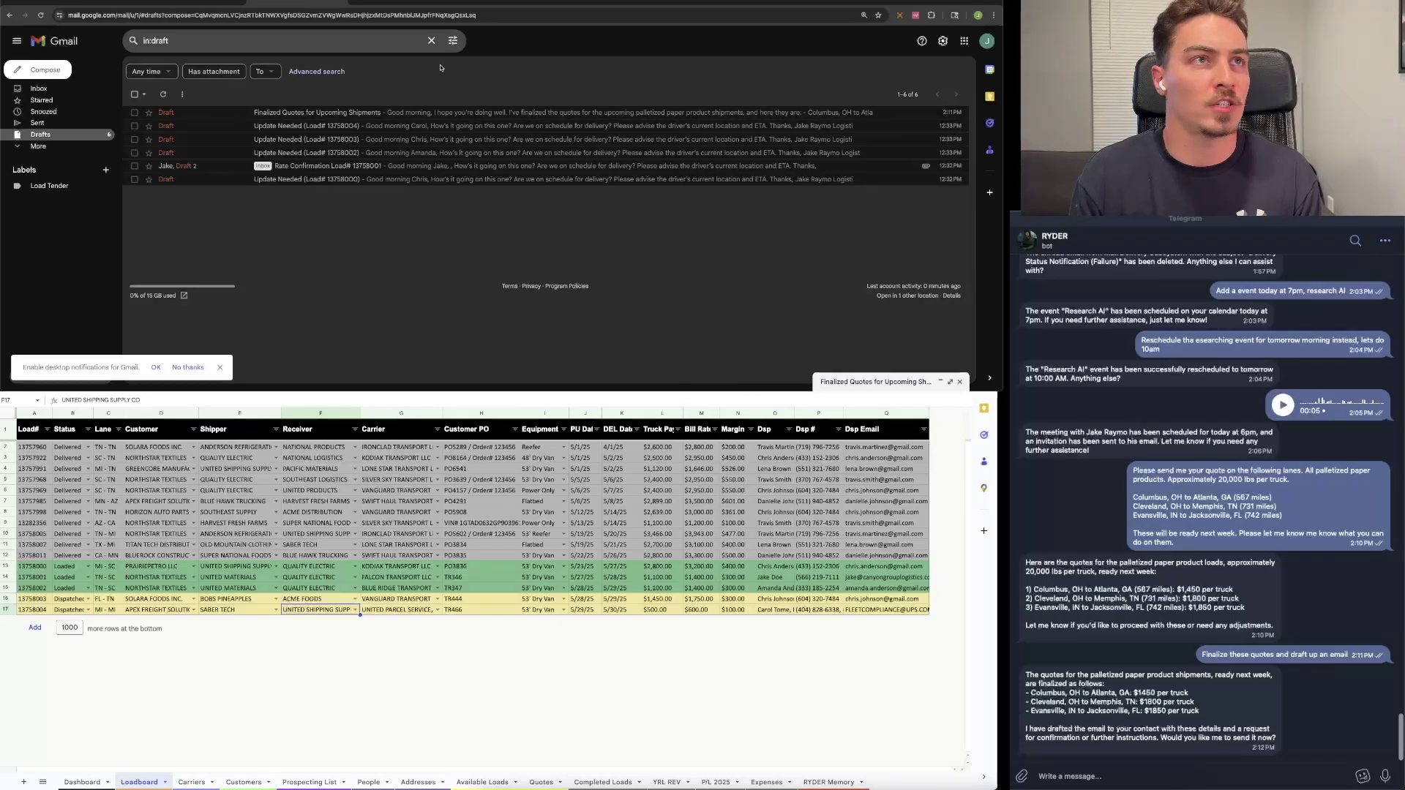
Step: Open the Wednesday Load email from the inbox and read through its load tender PDF
click(35, 90)
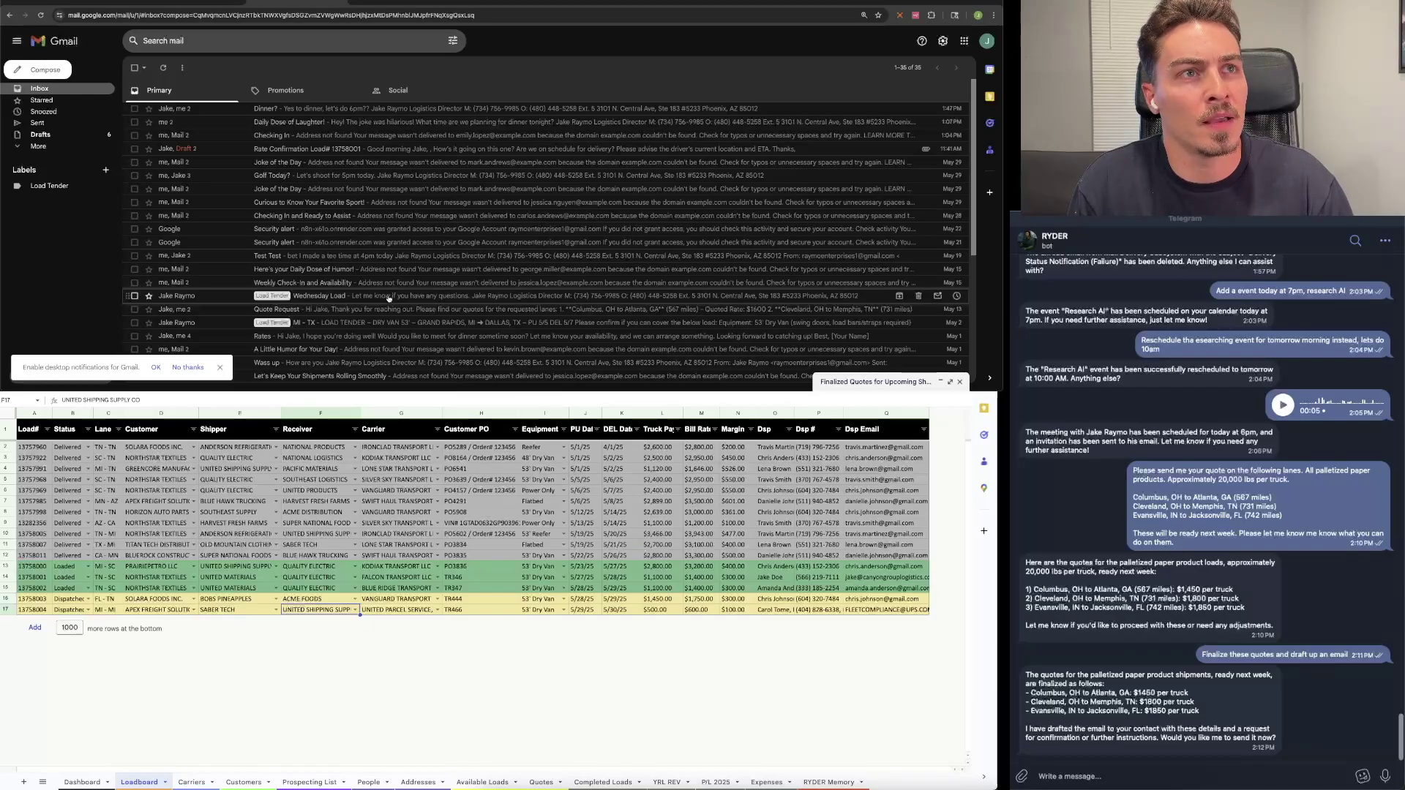
click(388, 297)
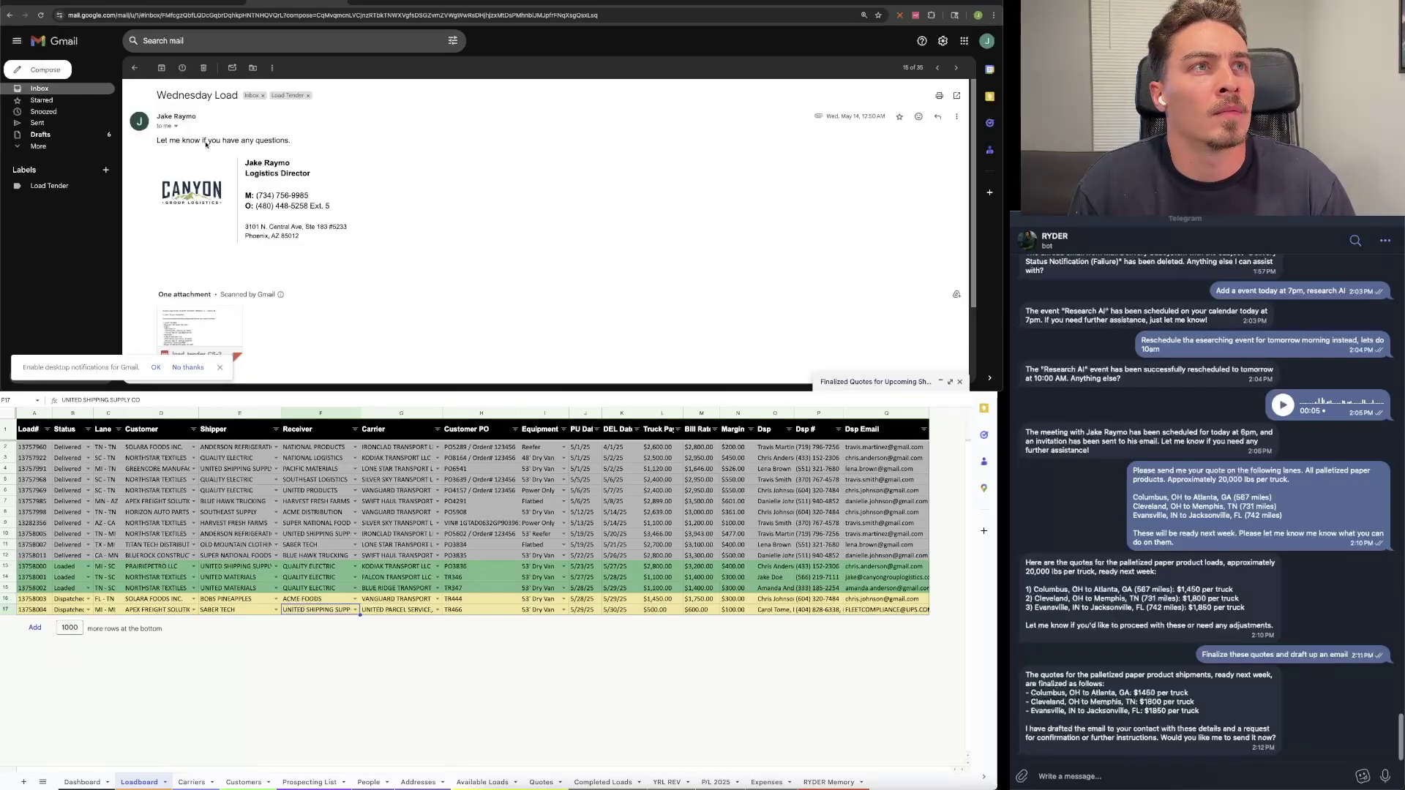
click(210, 333)
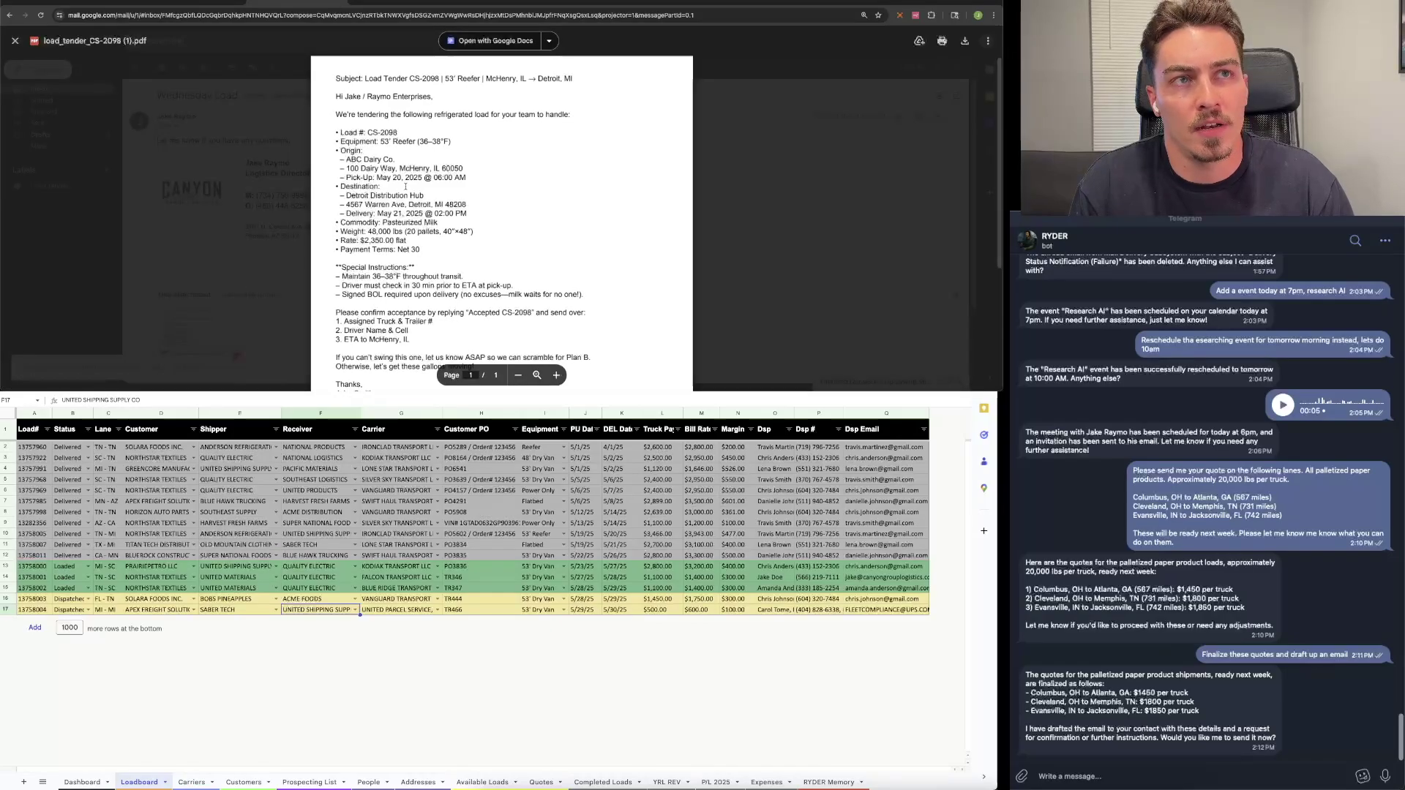
scroll(405, 186, down, 3)
scroll(483, 198, up, 3)
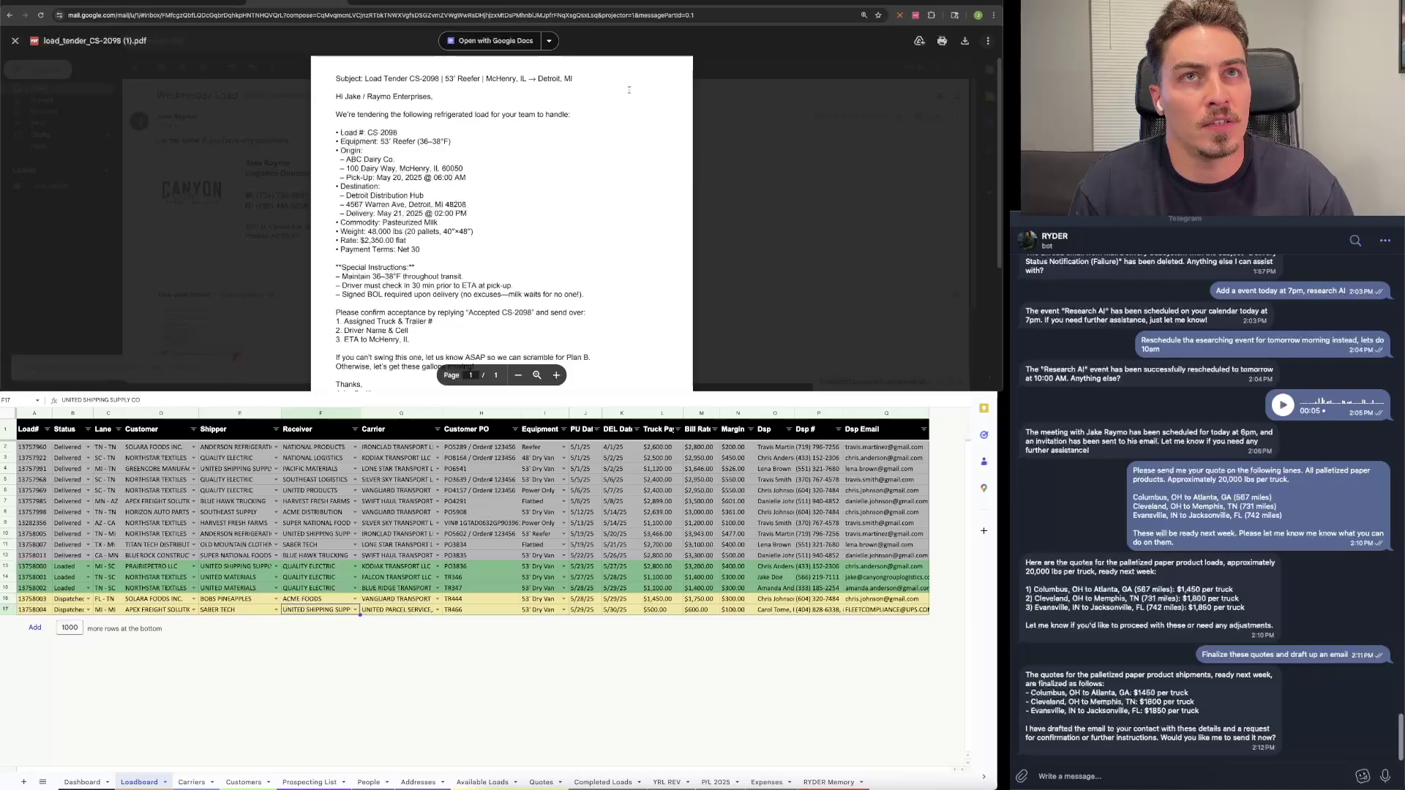
click(729, 111)
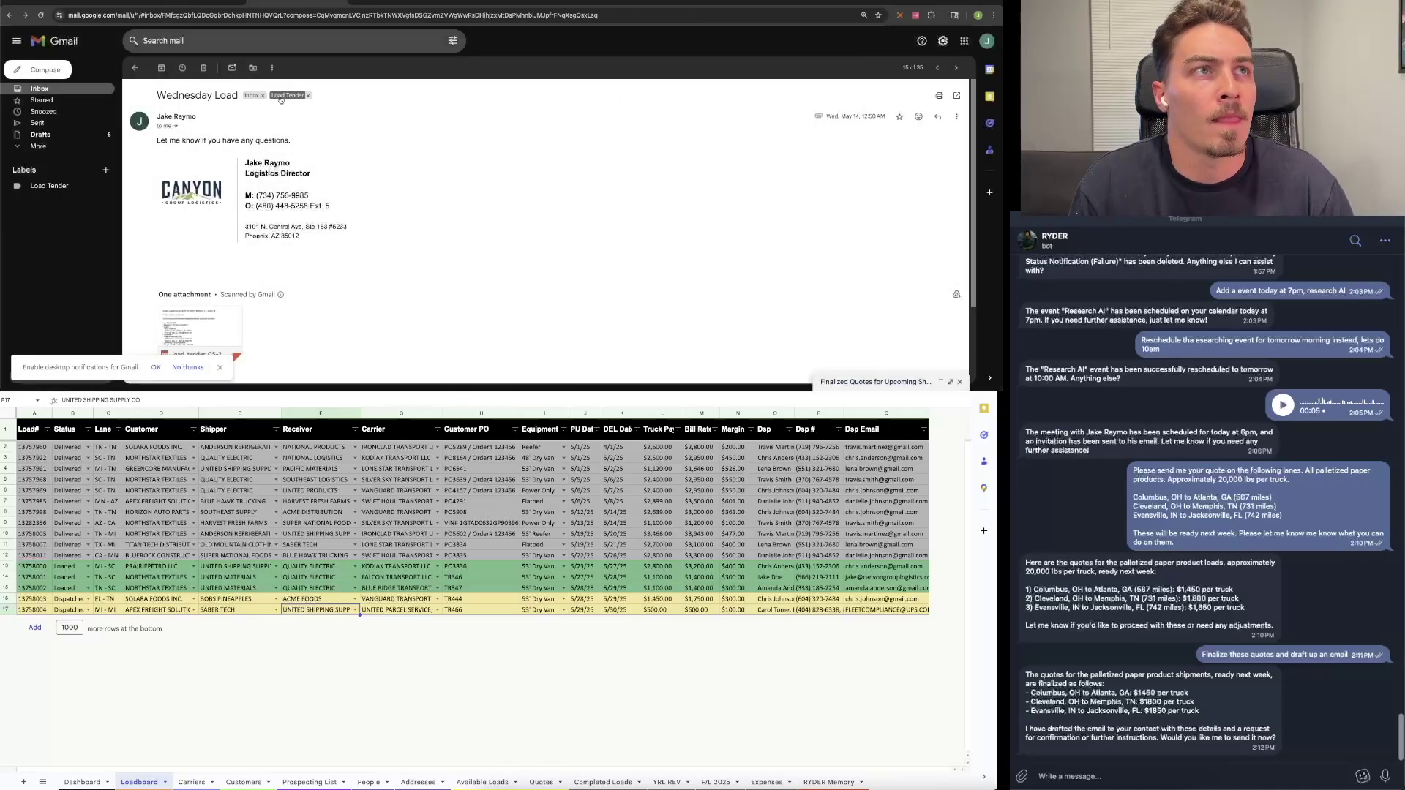
Step: Mark the Wednesday Load email as unread, then bring up the Addresses sheet
click(135, 67)
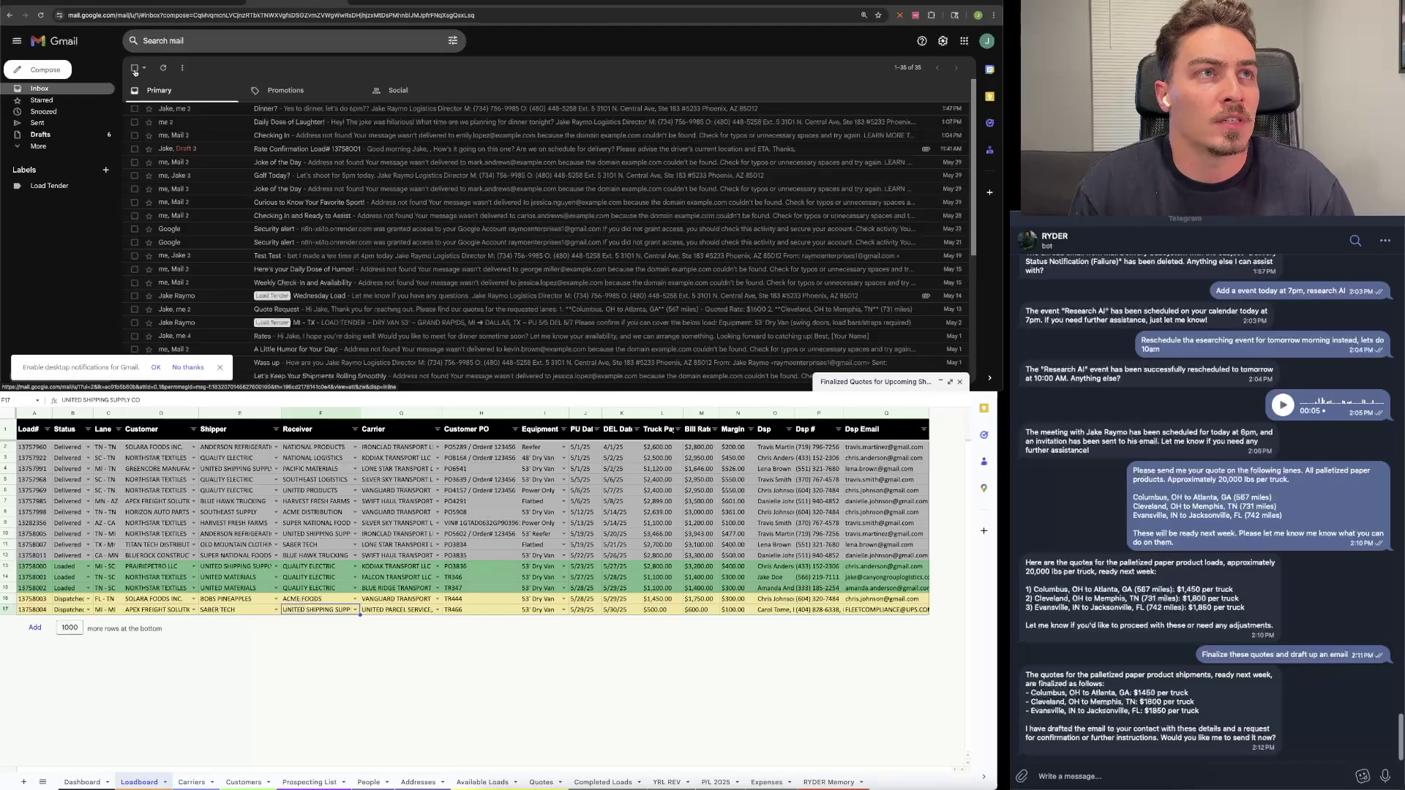
right_click(316, 300)
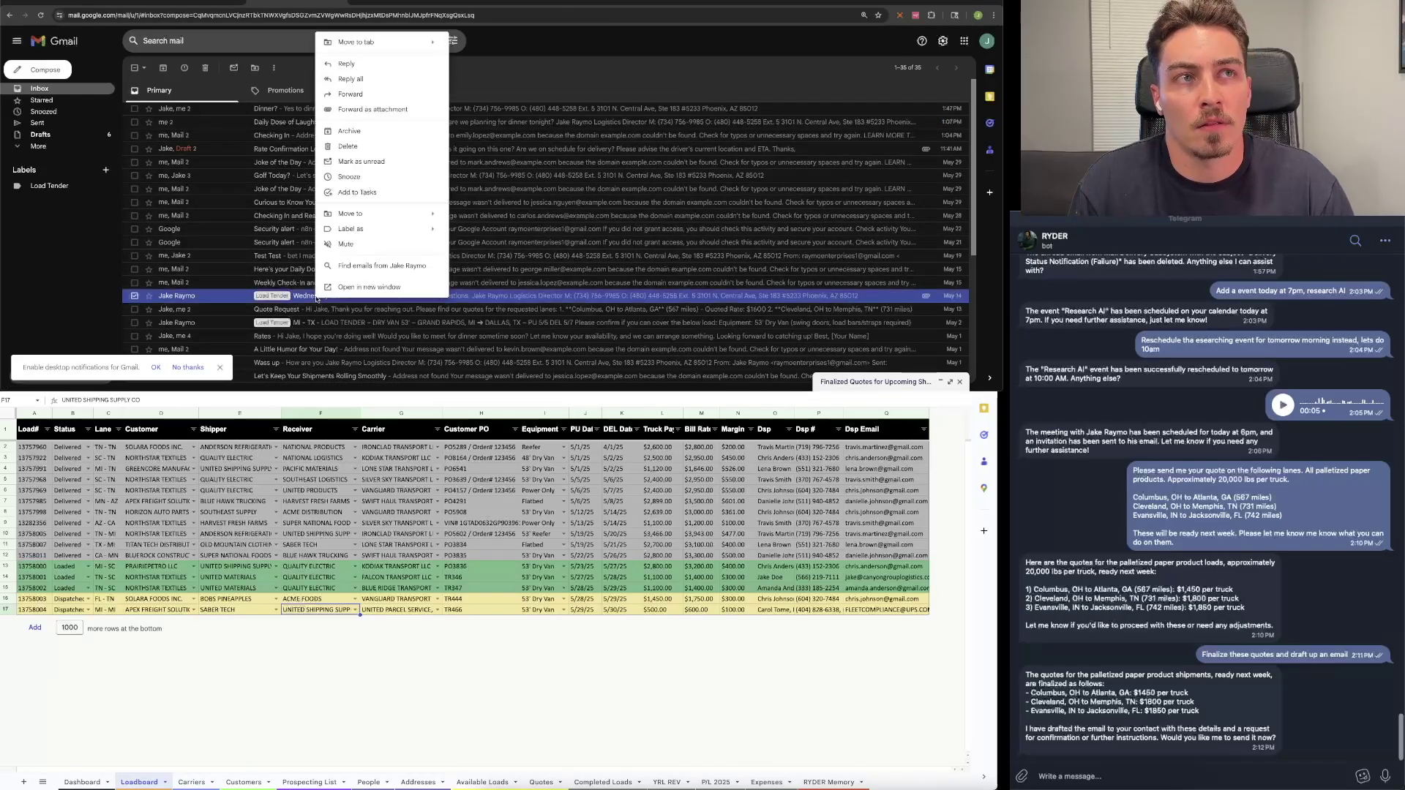
click(362, 162)
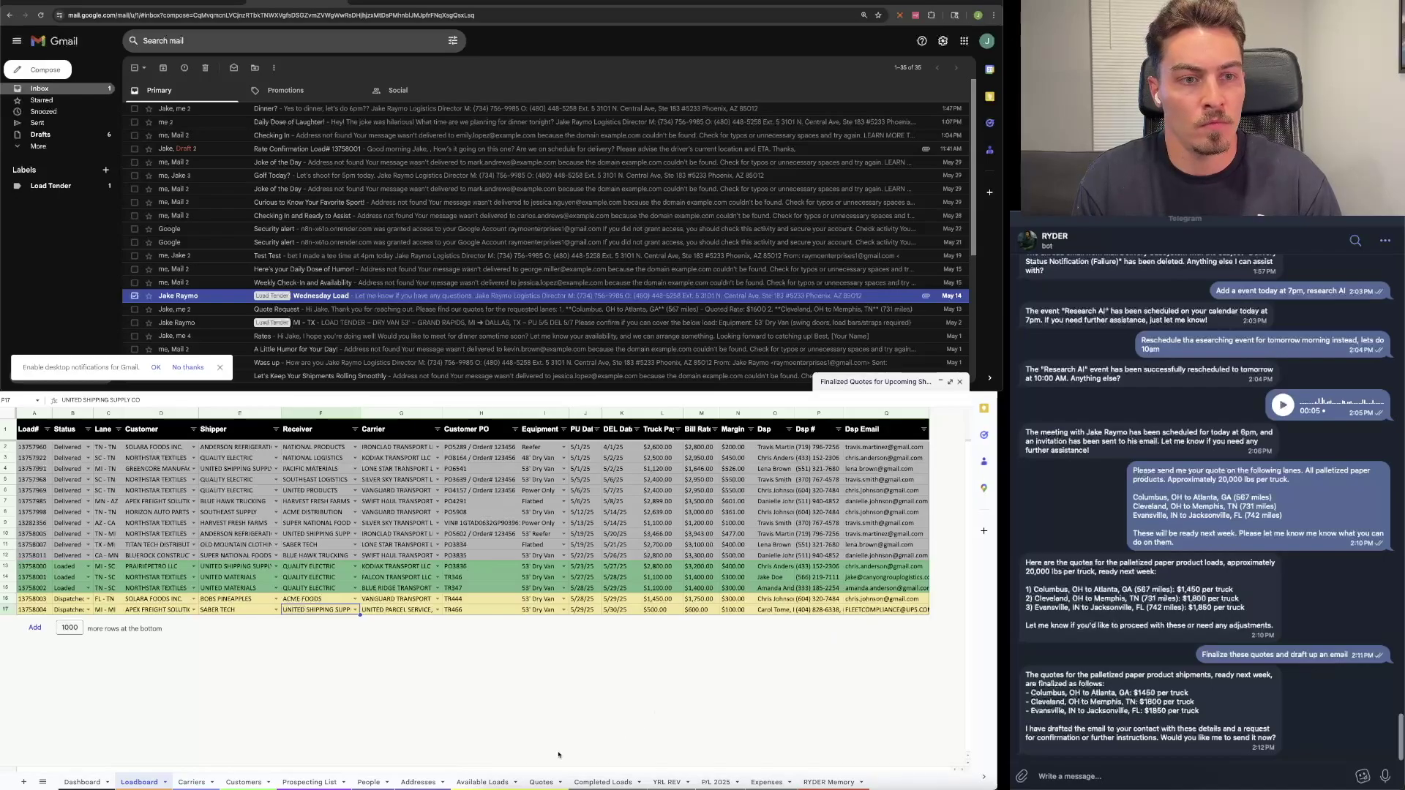
click(419, 782)
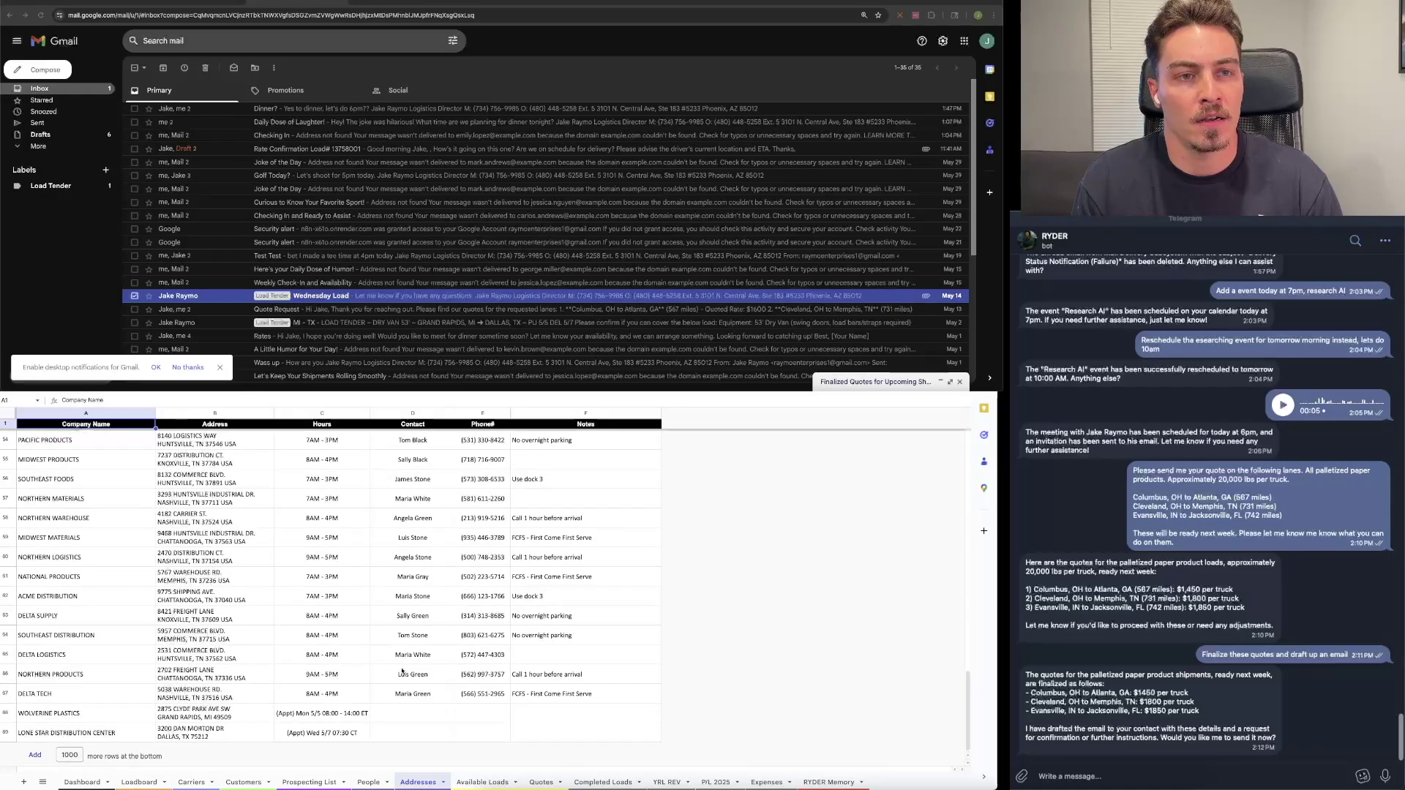
Step: Review the Addresses and Available Loads sheets, checking the new load's reefer equipment entry
scroll(401, 671, up, 7)
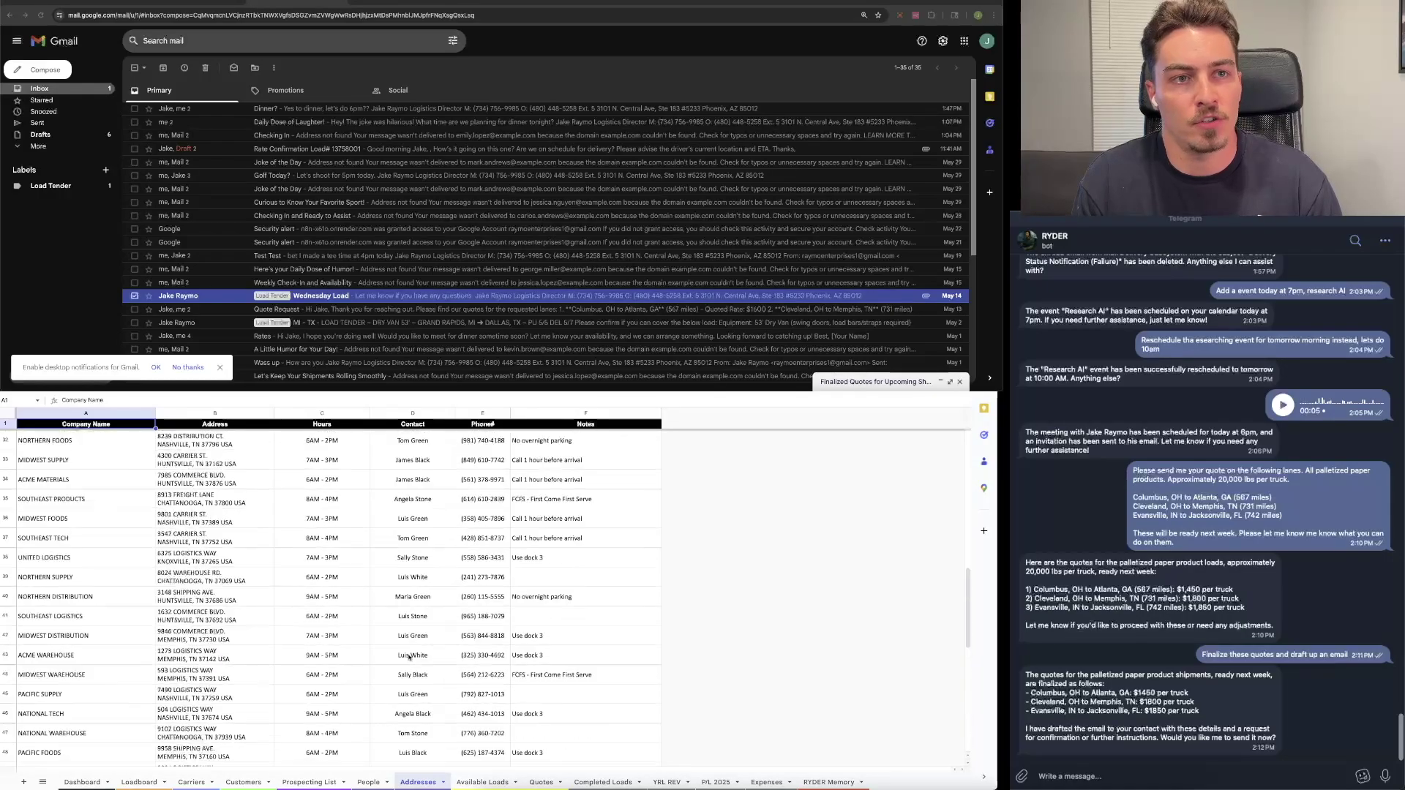
scroll(409, 656, up, 10)
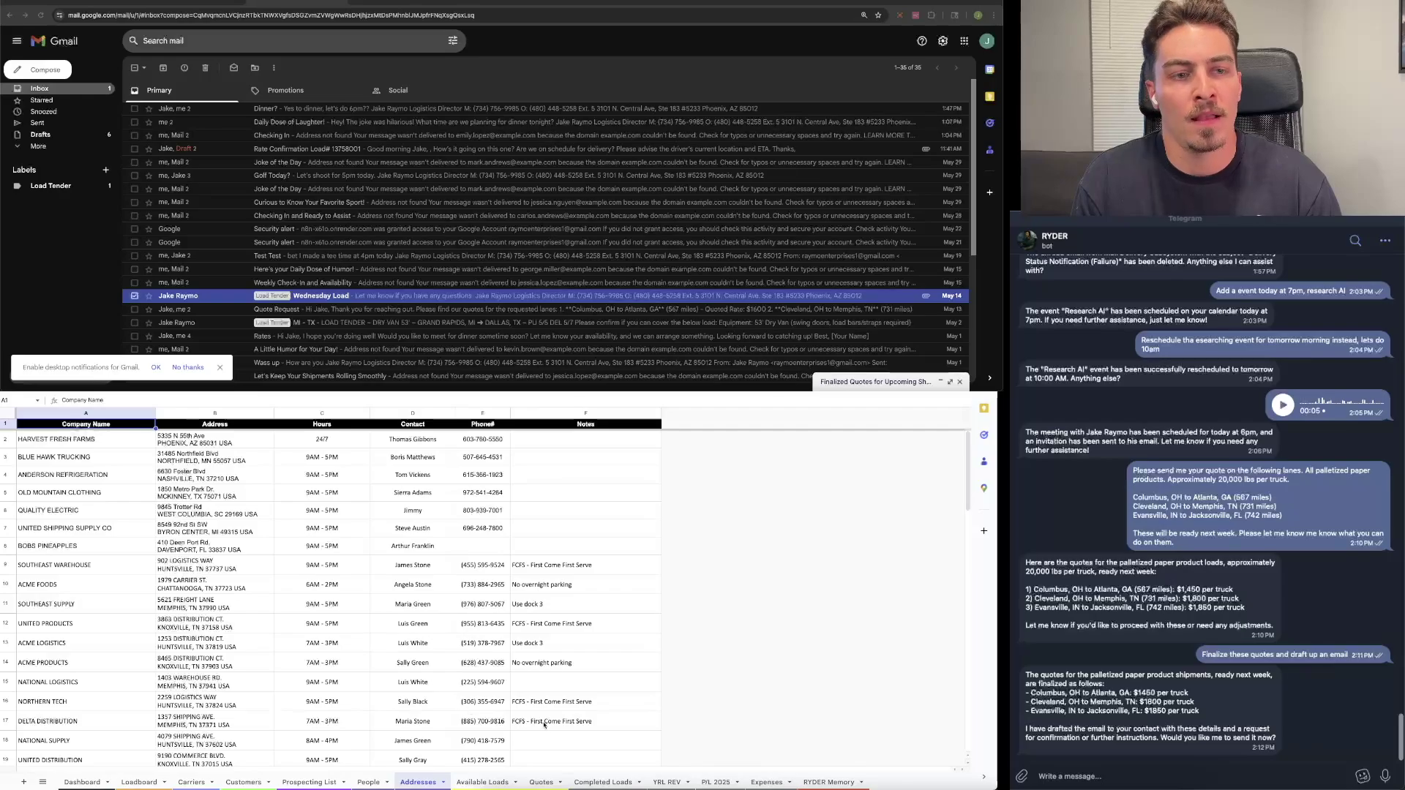
click(480, 782)
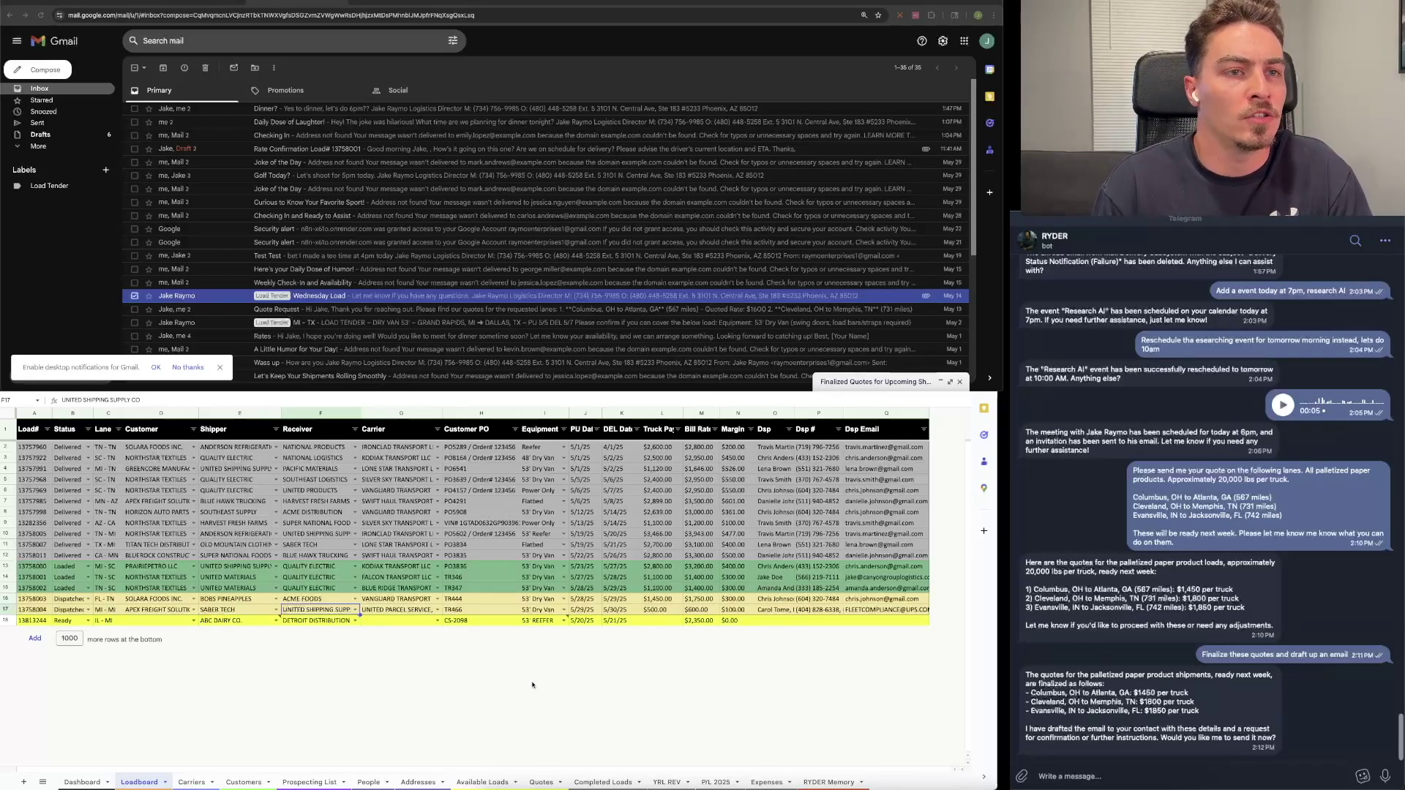
click(542, 620)
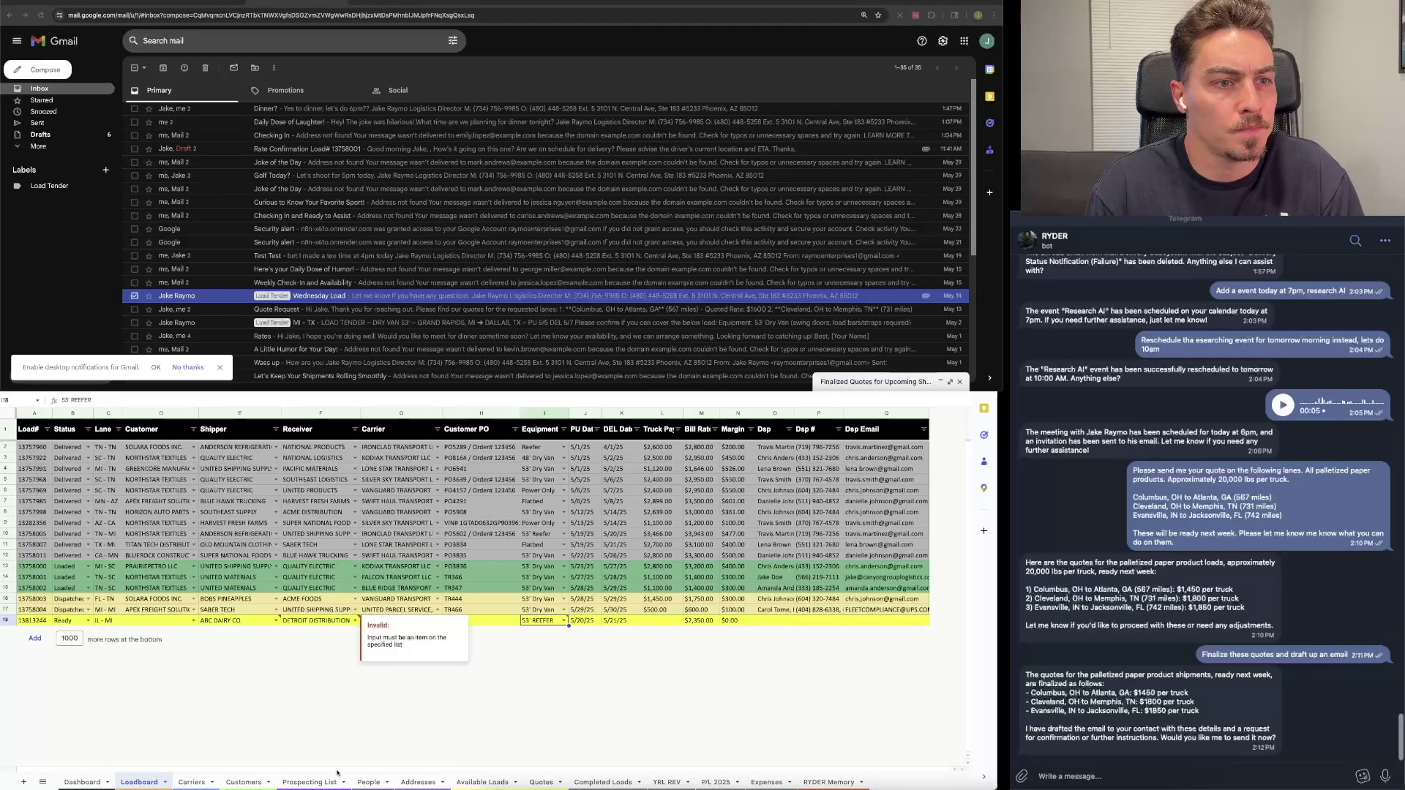
Step: Cross-check the Addresses sheet and the $2,350 reefer rate on Available Loads, then return to Loadboard
click(419, 782)
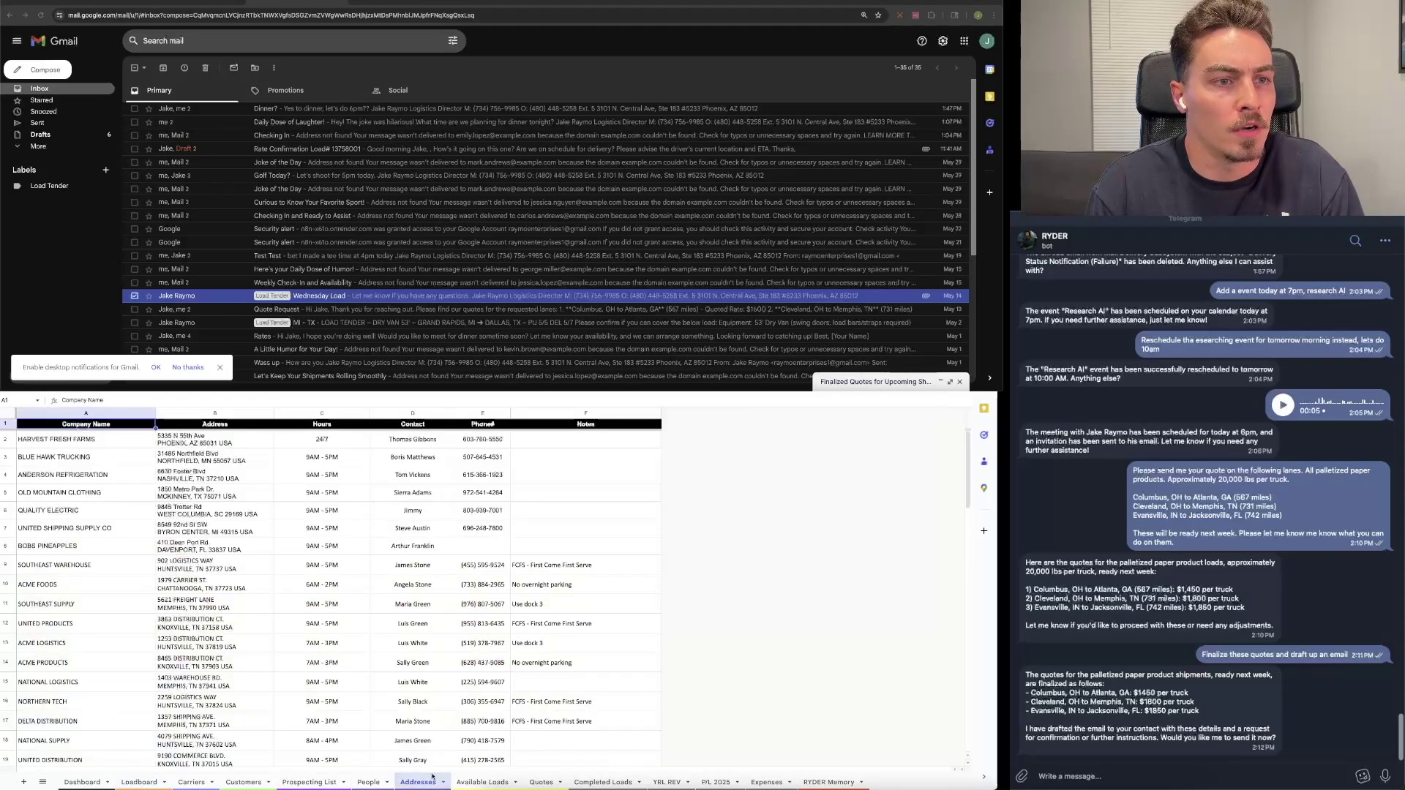
scroll(261, 631, down, 15)
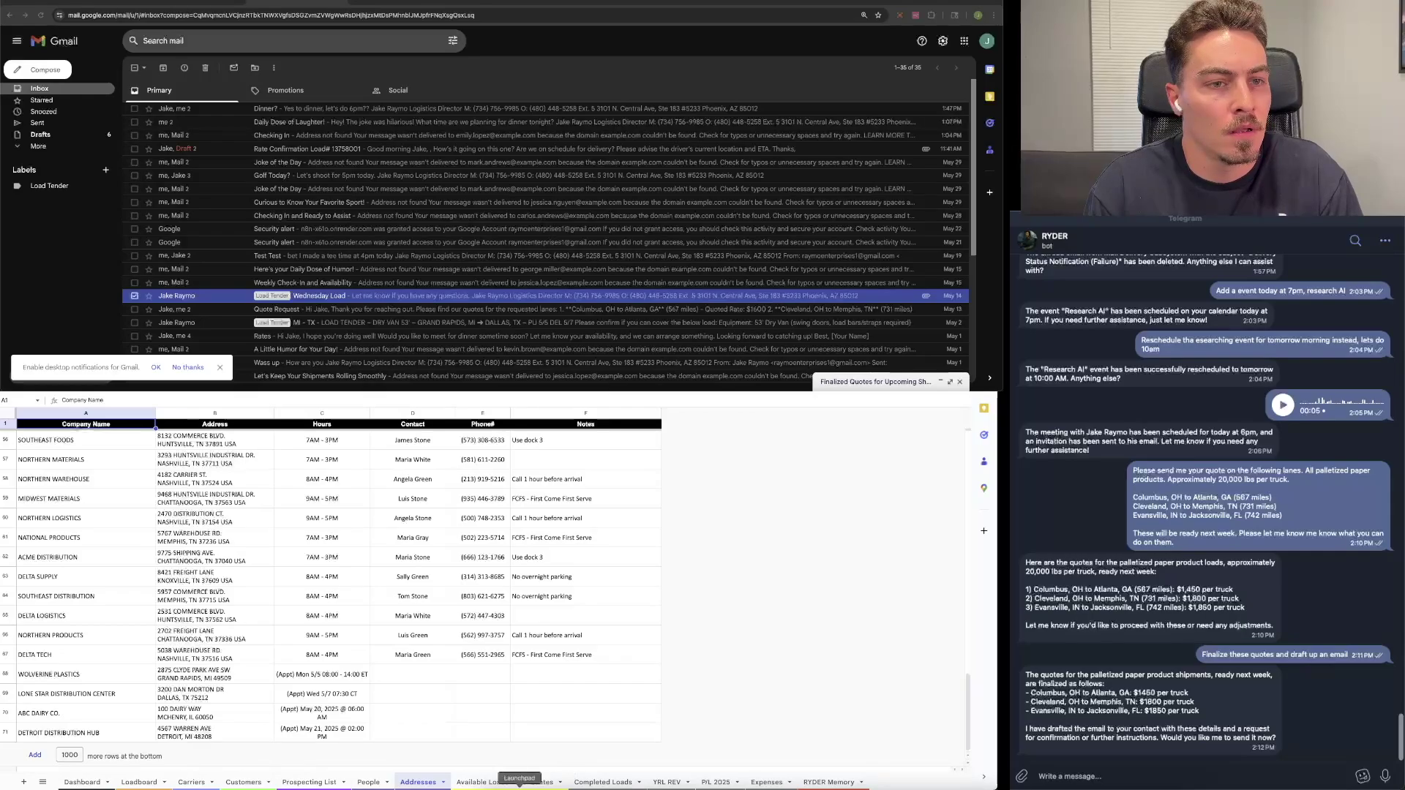
click(501, 783)
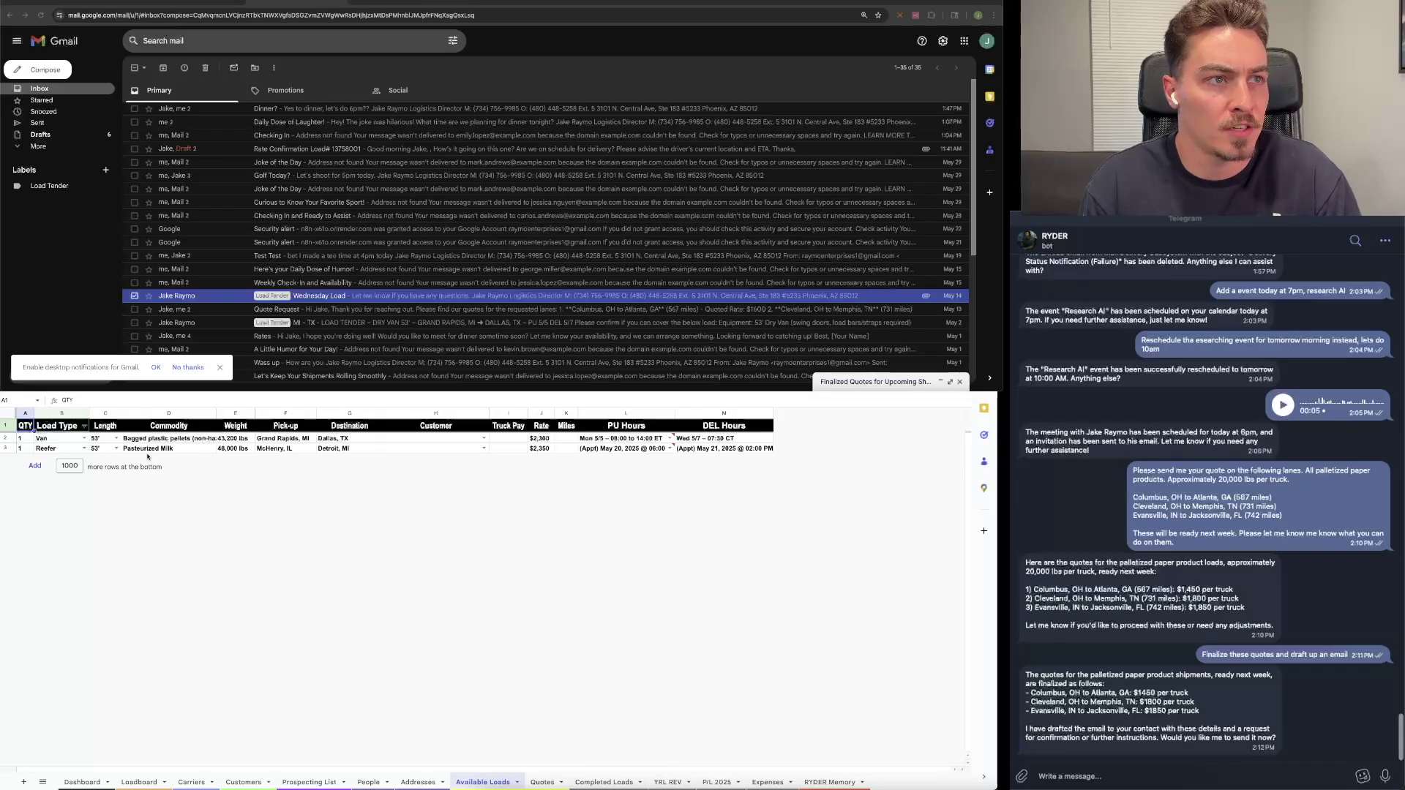
click(547, 449)
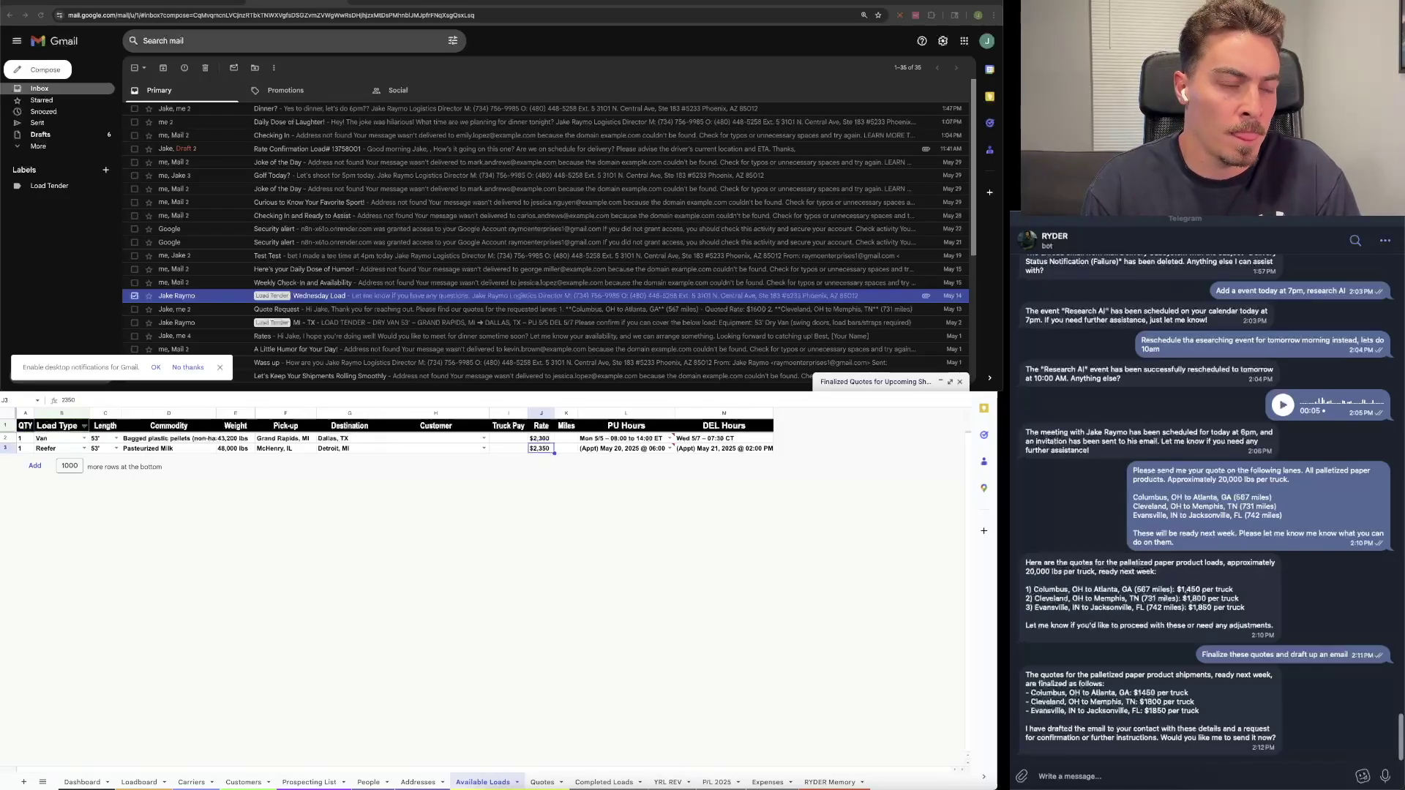
click(152, 782)
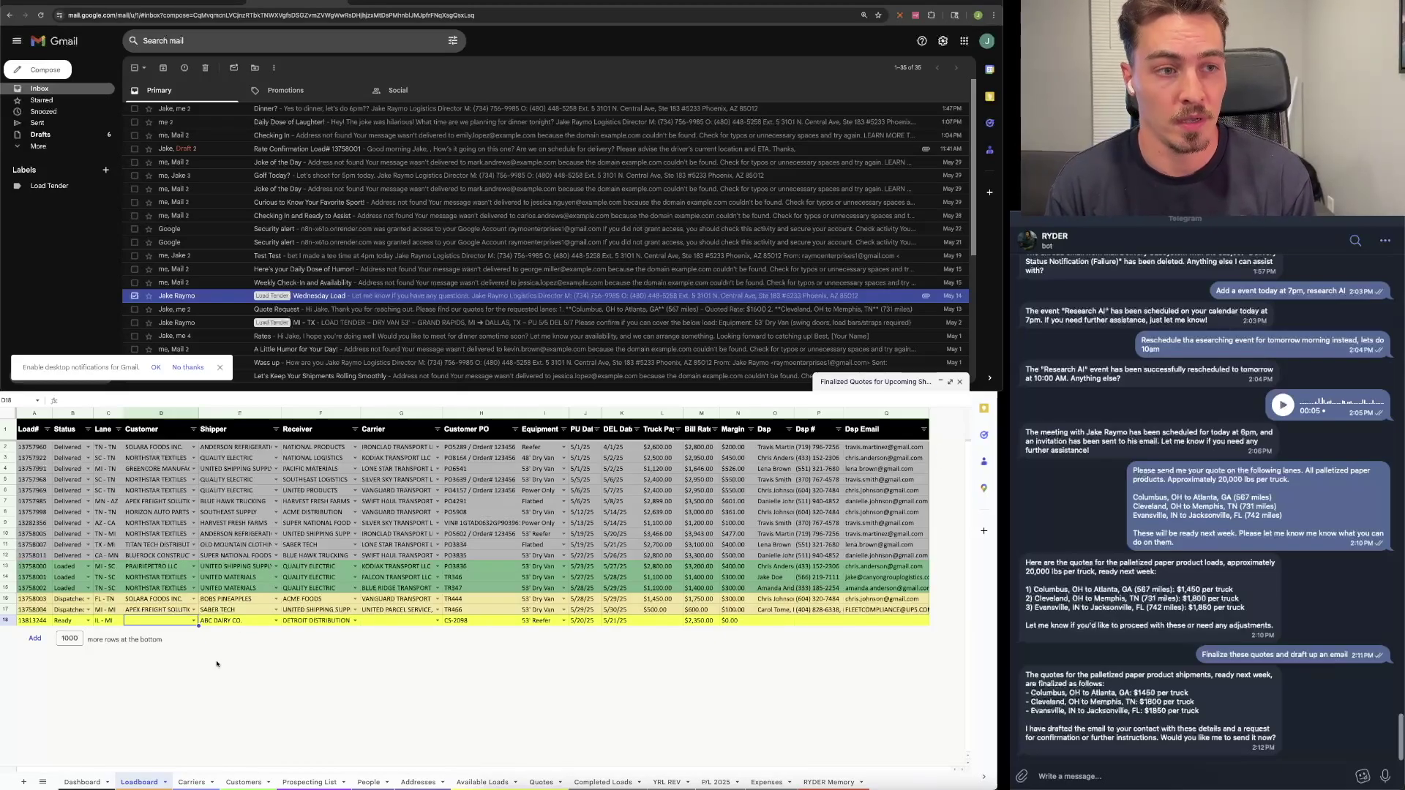
Step: Check the state formulas and contact emails on the Carriers sheet, then return to the Loadboard
click(191, 782)
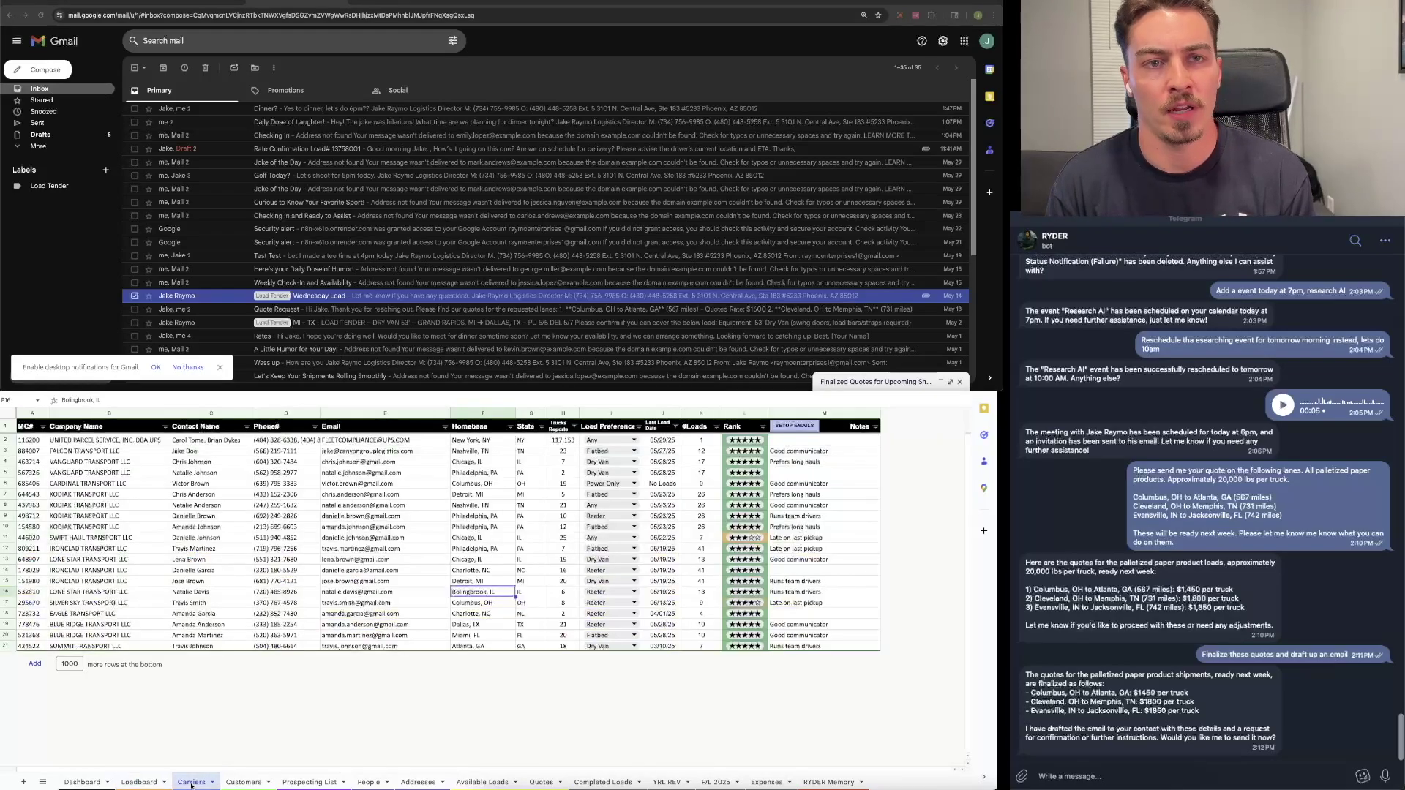
click(523, 591)
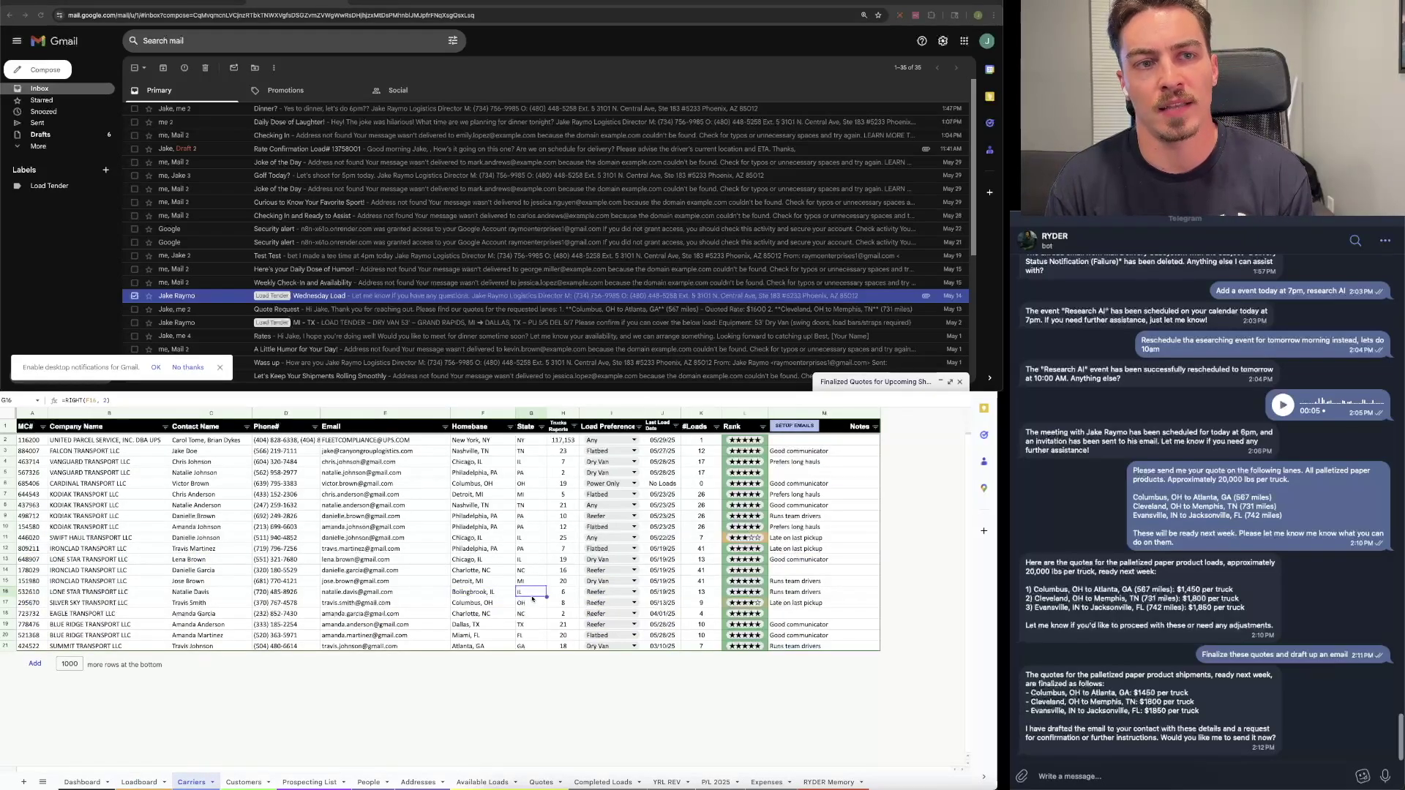
click(527, 463)
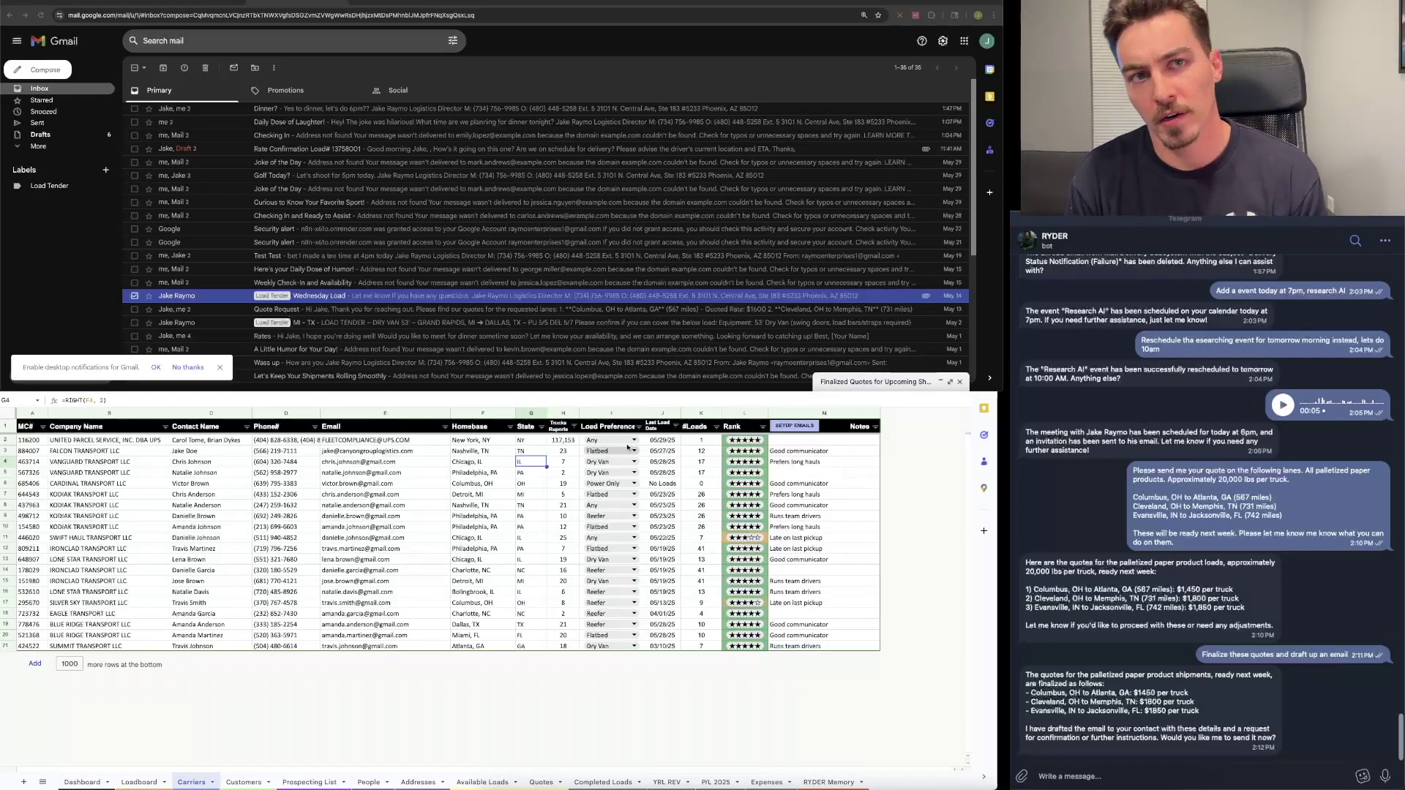
click(389, 463)
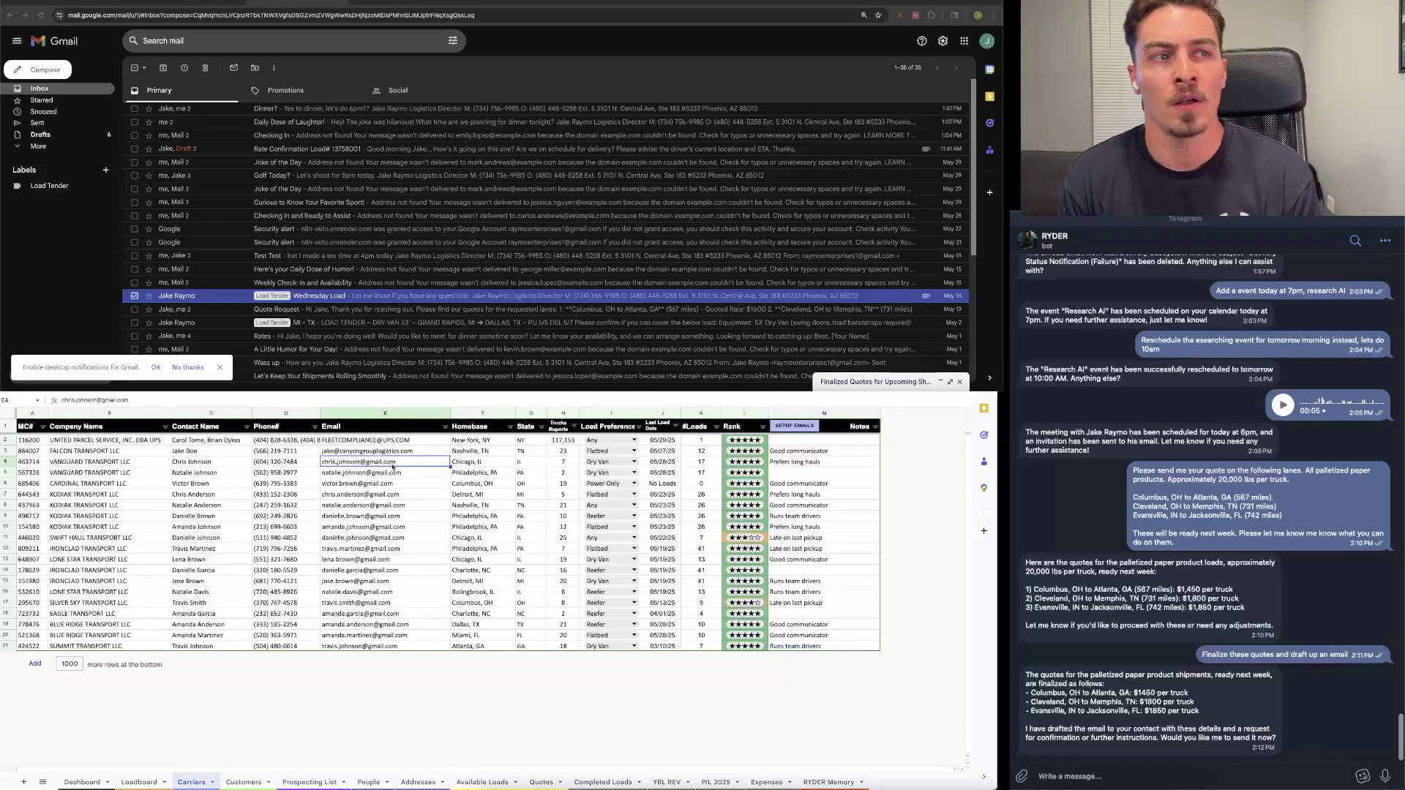
click(416, 635)
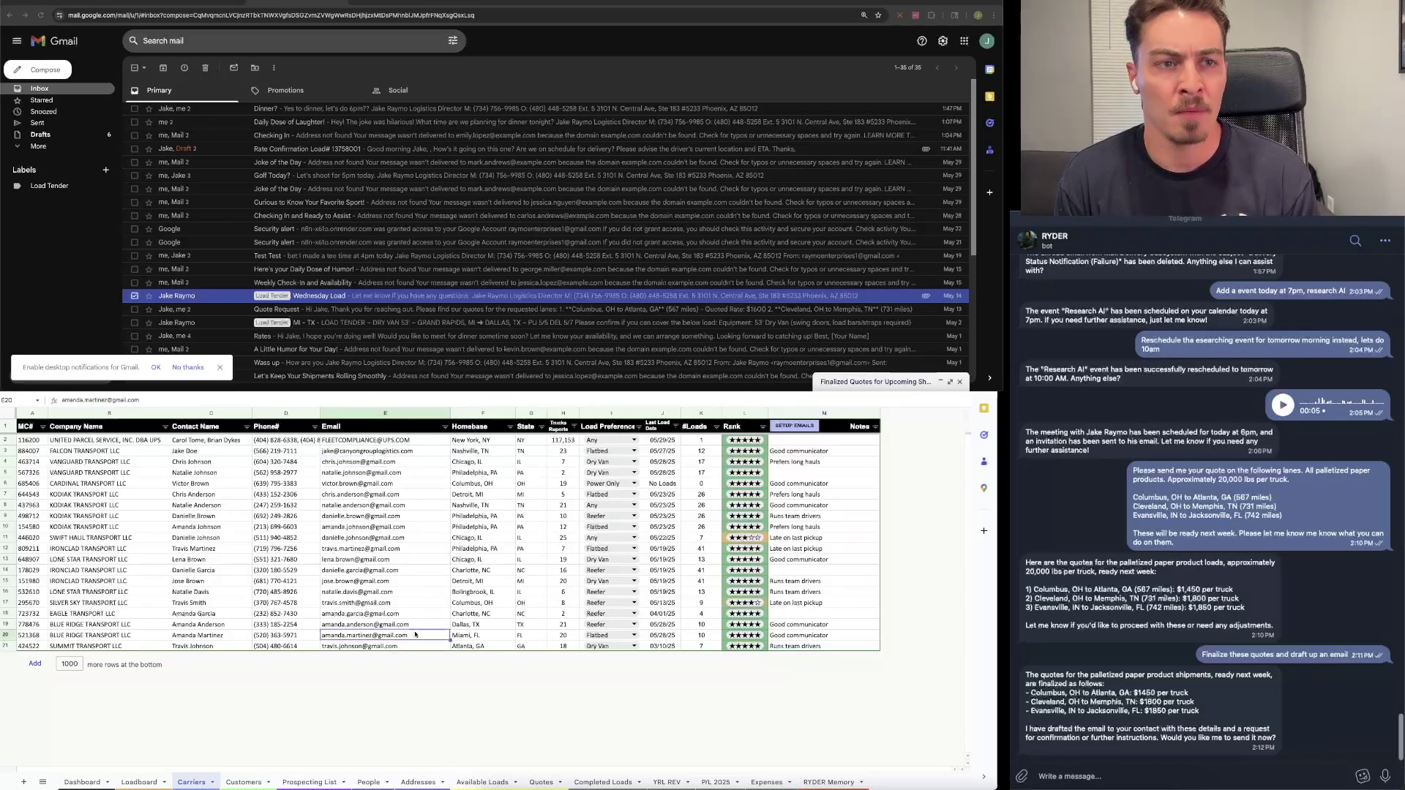
click(149, 782)
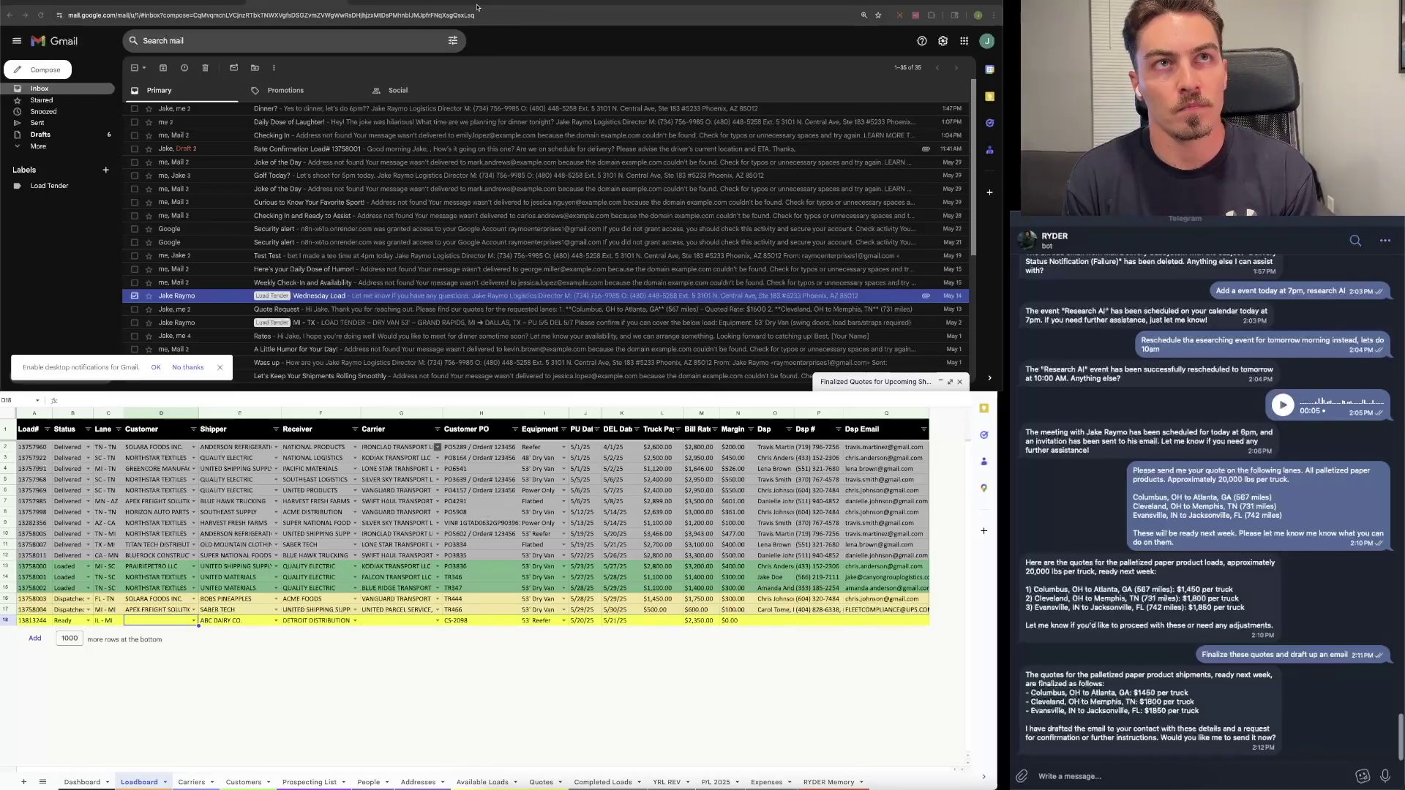
click(502, 2)
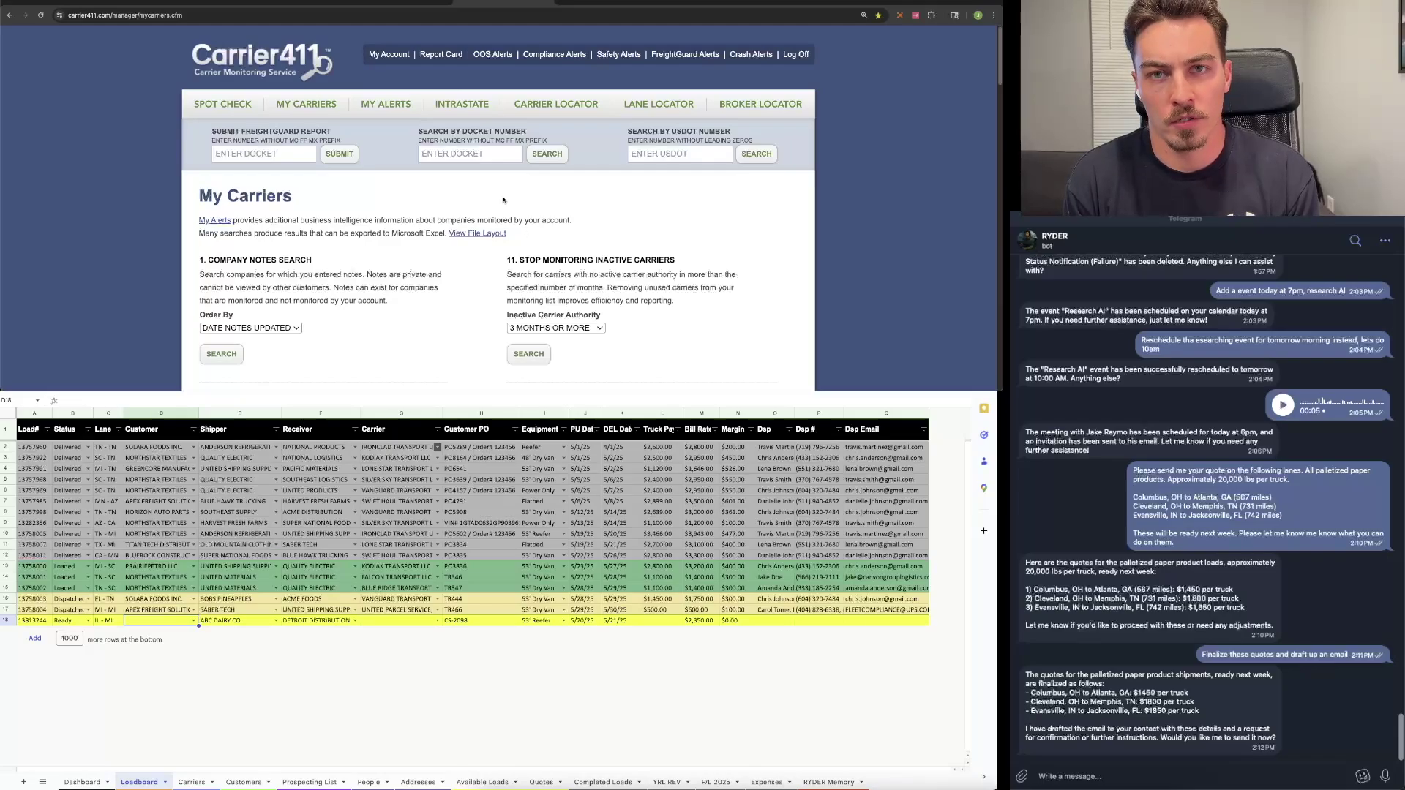
Step: Search Carrier411 by docket number 145300 to pull up EXEL INC
click(474, 160)
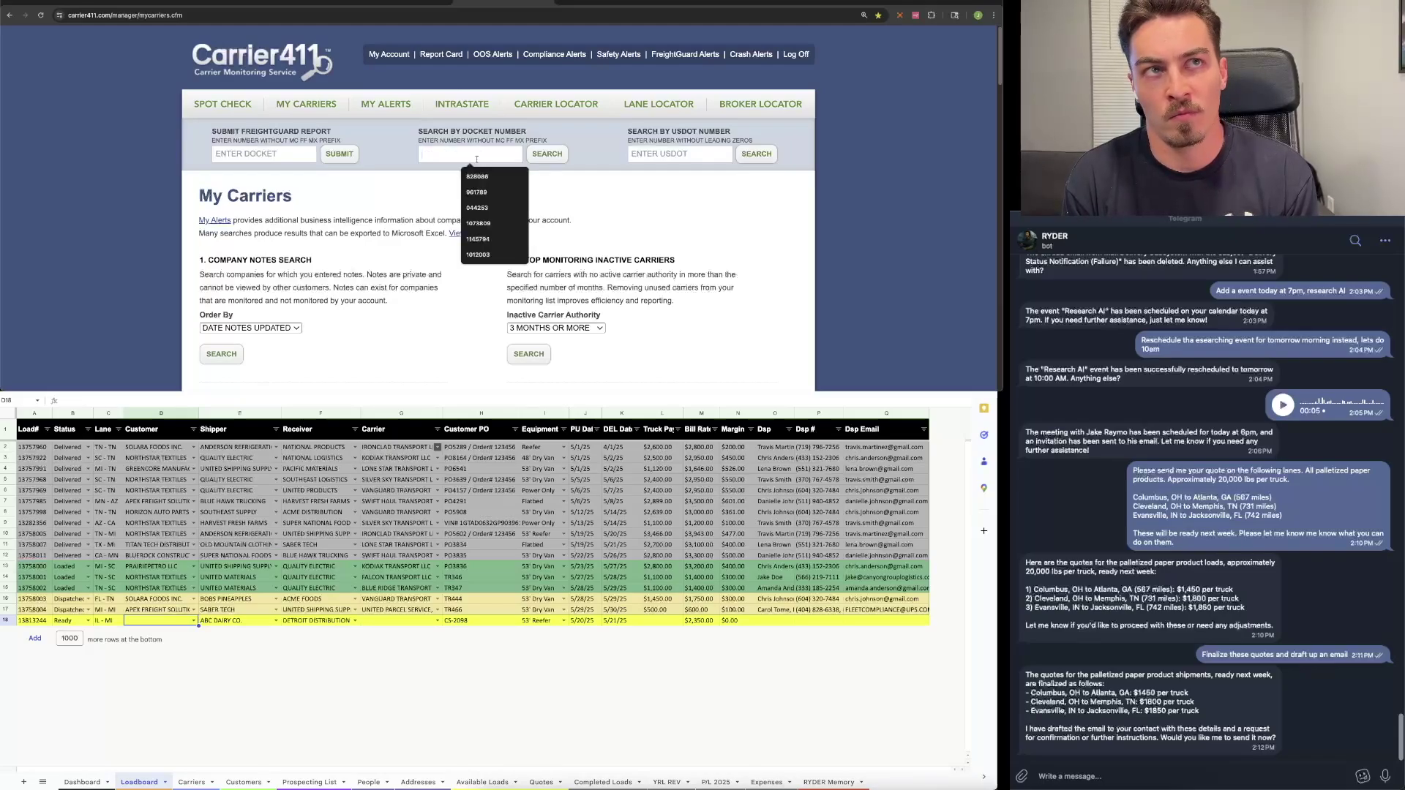
text(14533)
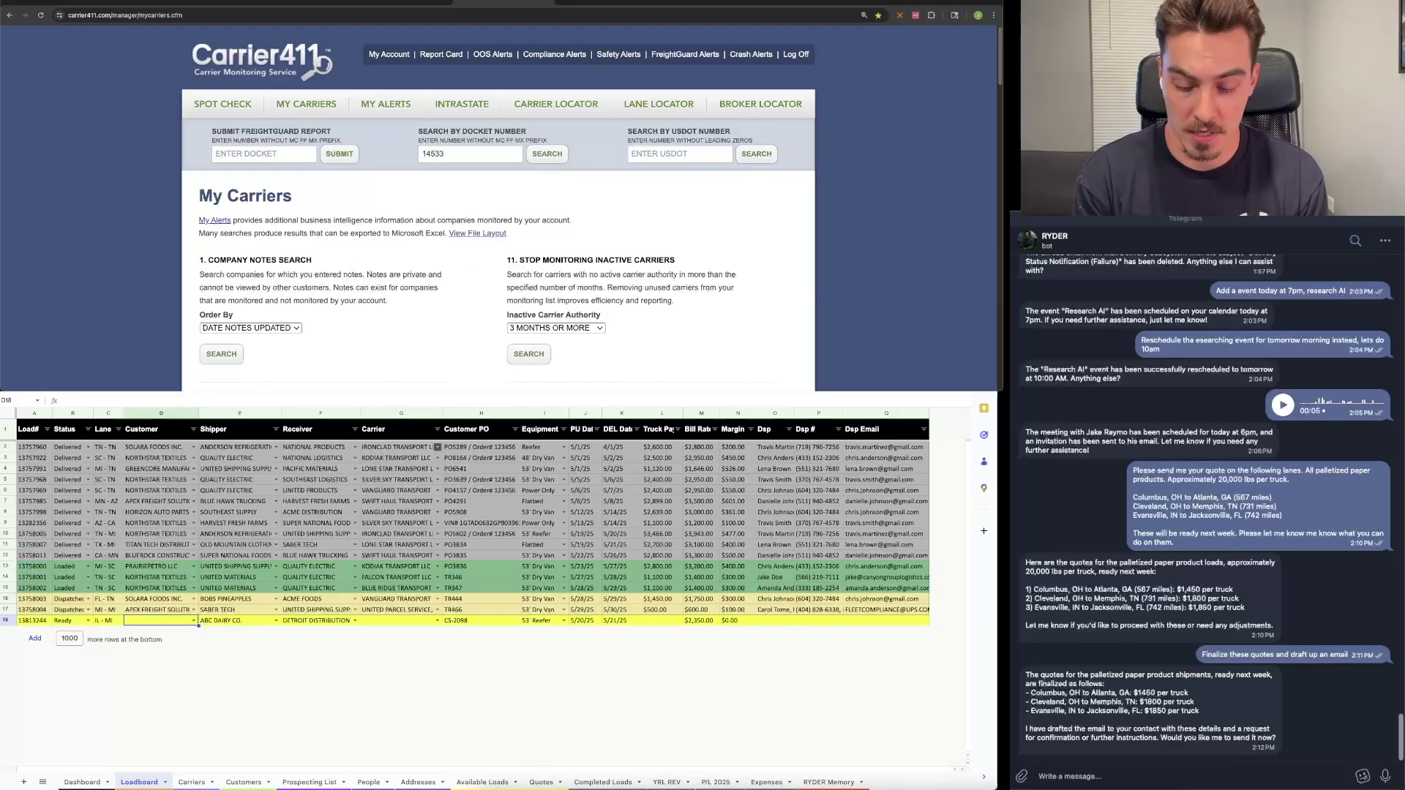
key(BackSpace)
text(00)
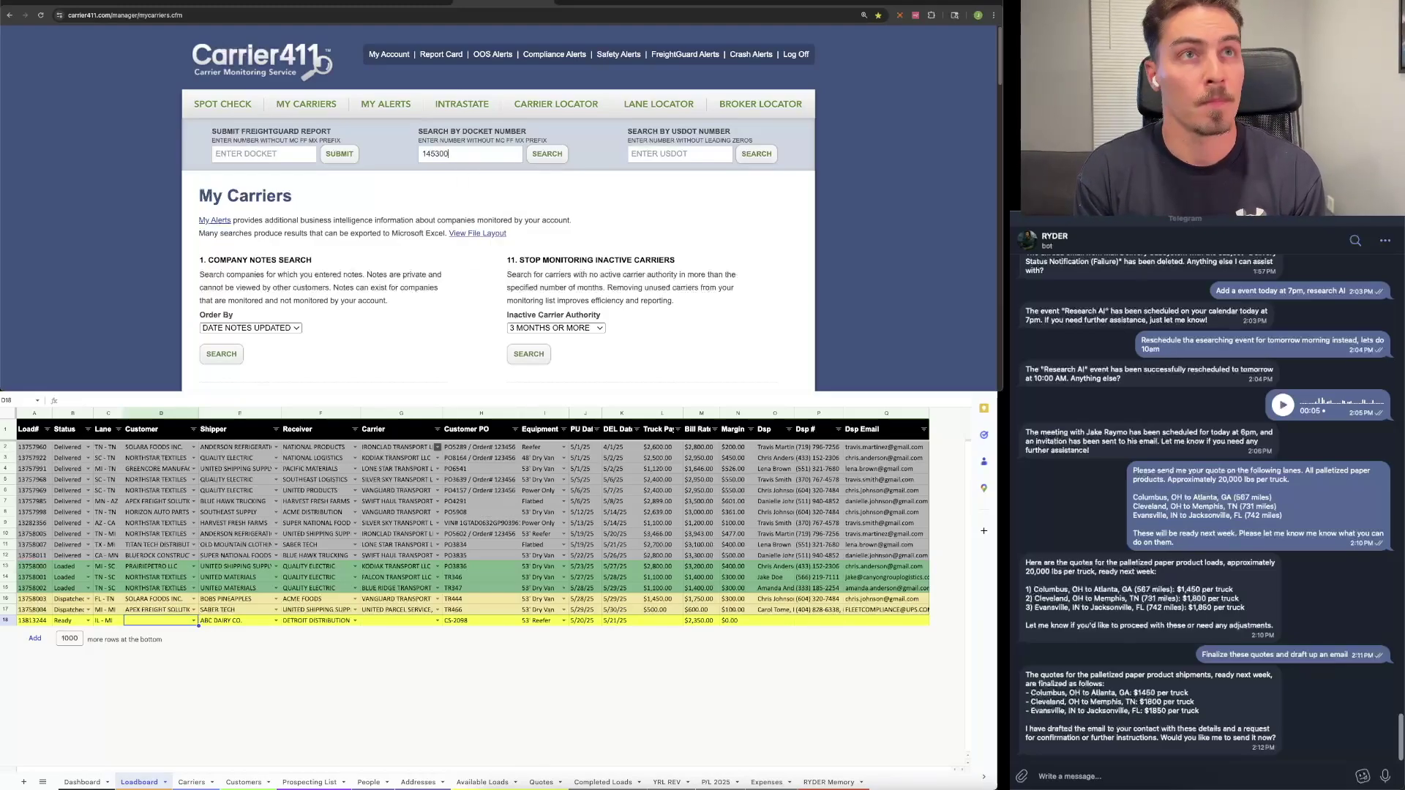
key(Return)
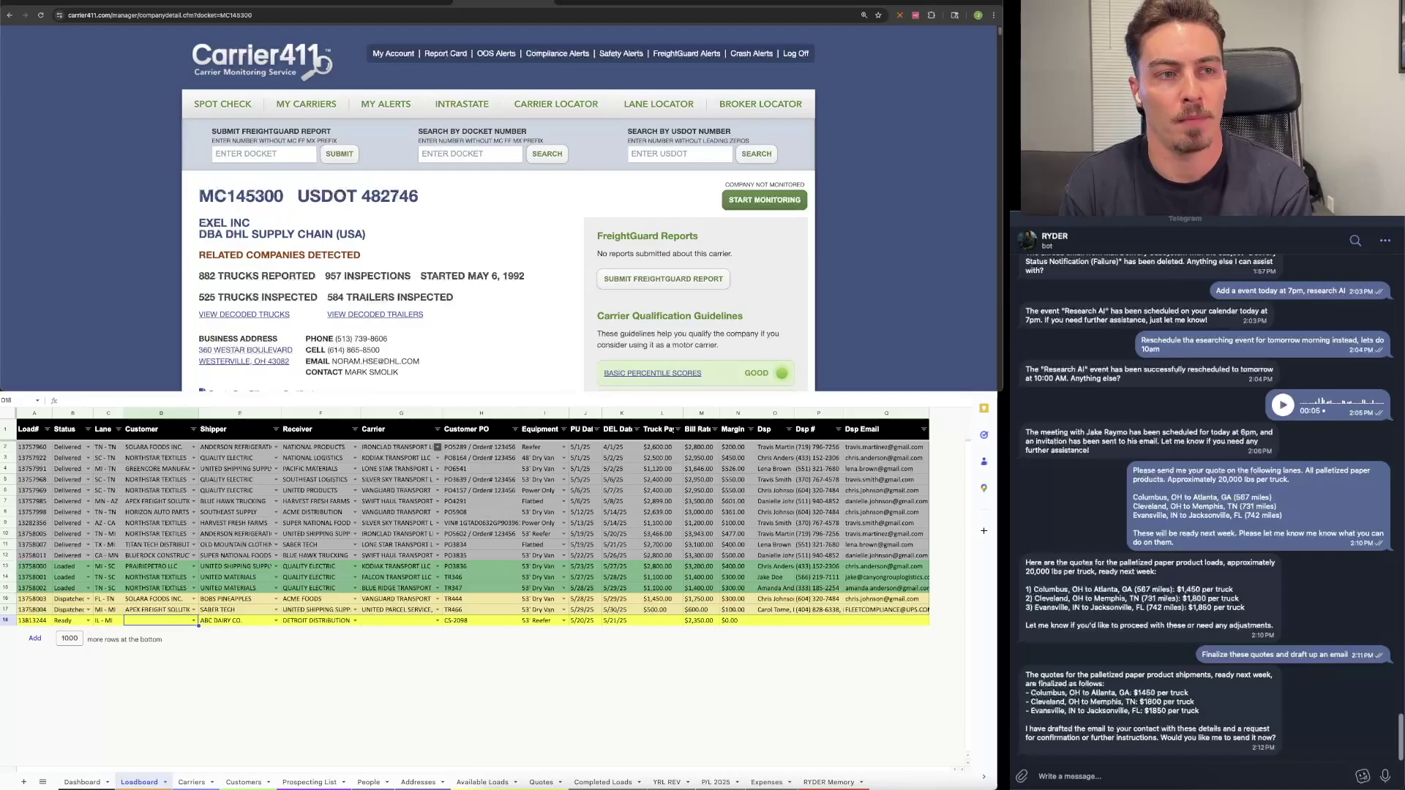
Step: Copy EXEL INC's Carrier411 details through the contact line and begin a 'setup new carrier' message
click(106, 621)
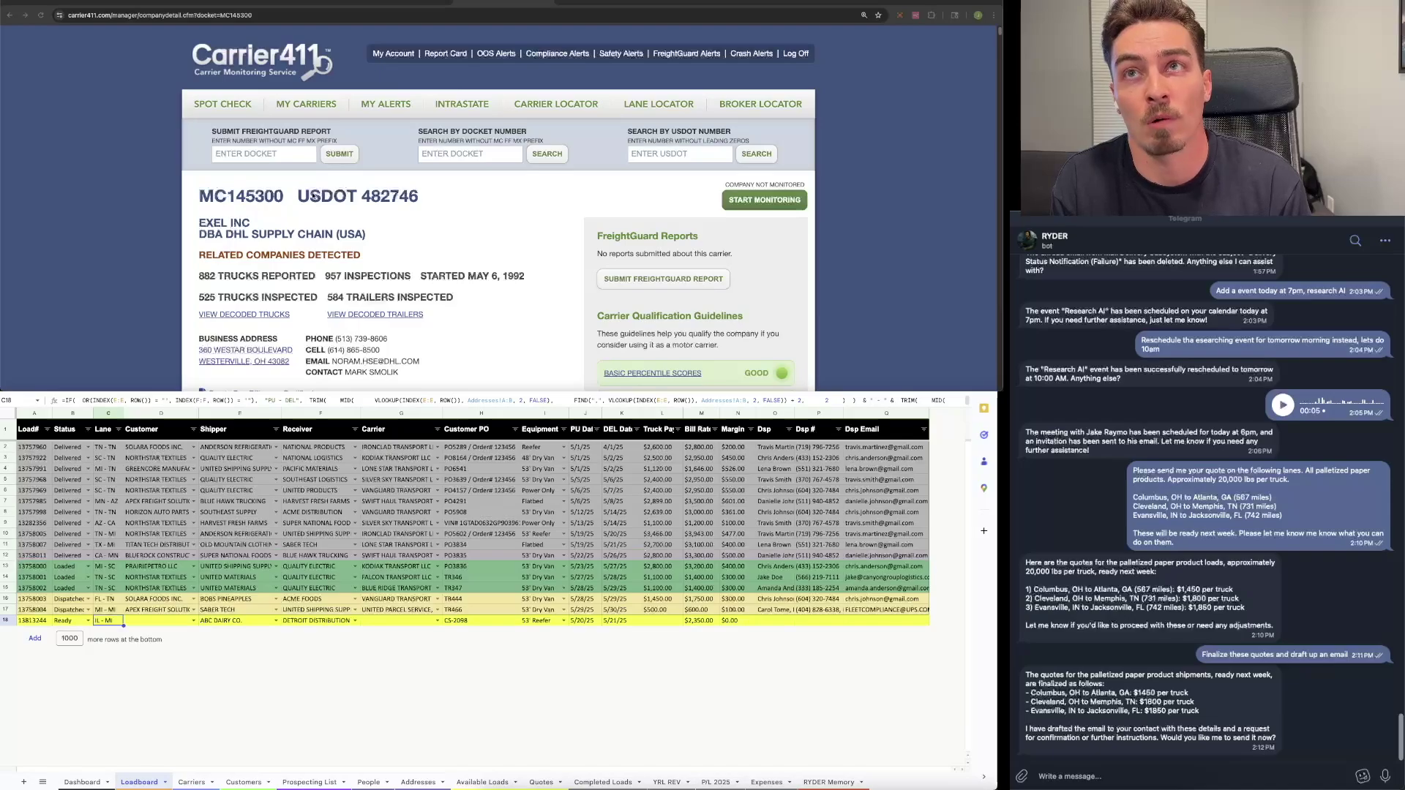
scroll(327, 232, down, 1)
scroll(327, 233, down, 3)
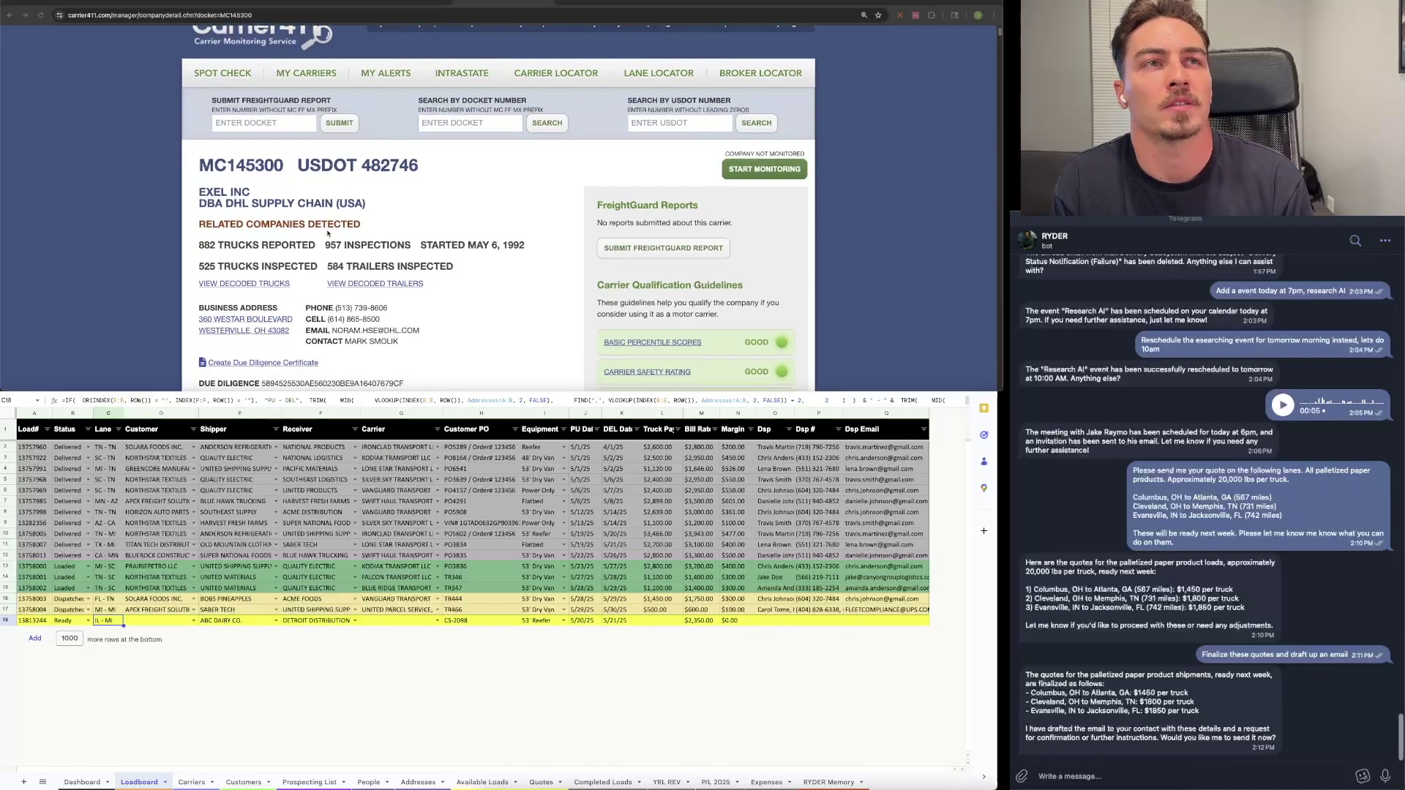
scroll(423, 285, up, 2)
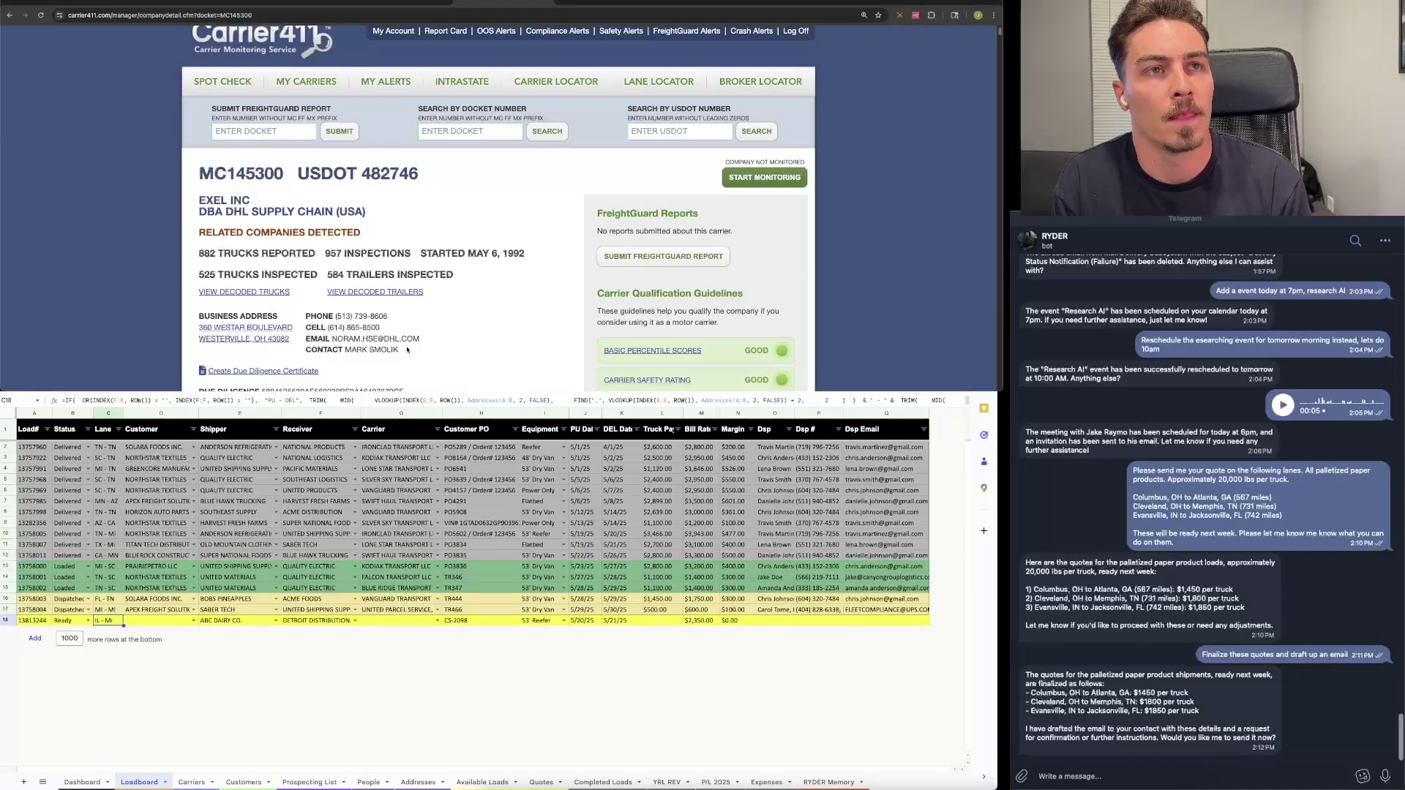
drag(408, 349, 202, 203)
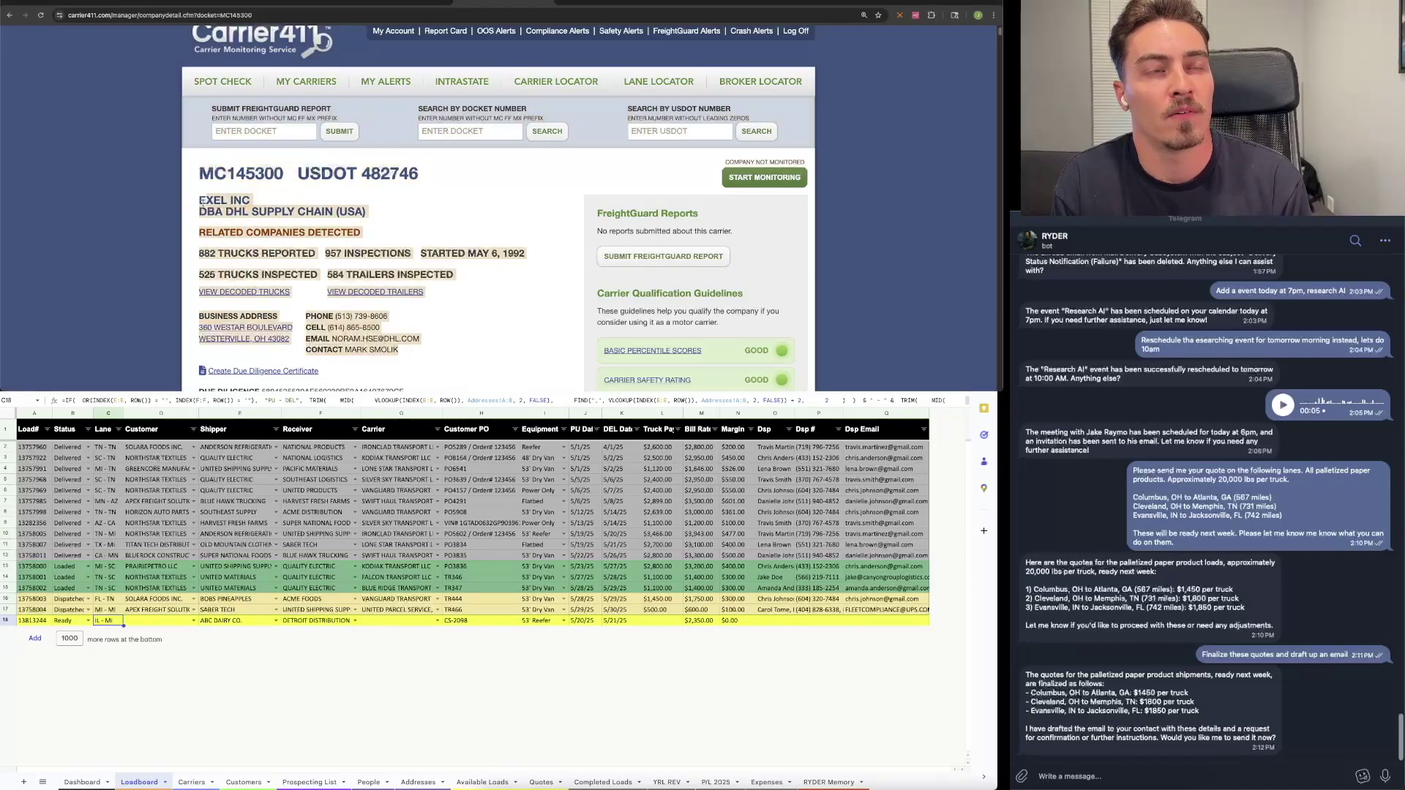
right_click(210, 200)
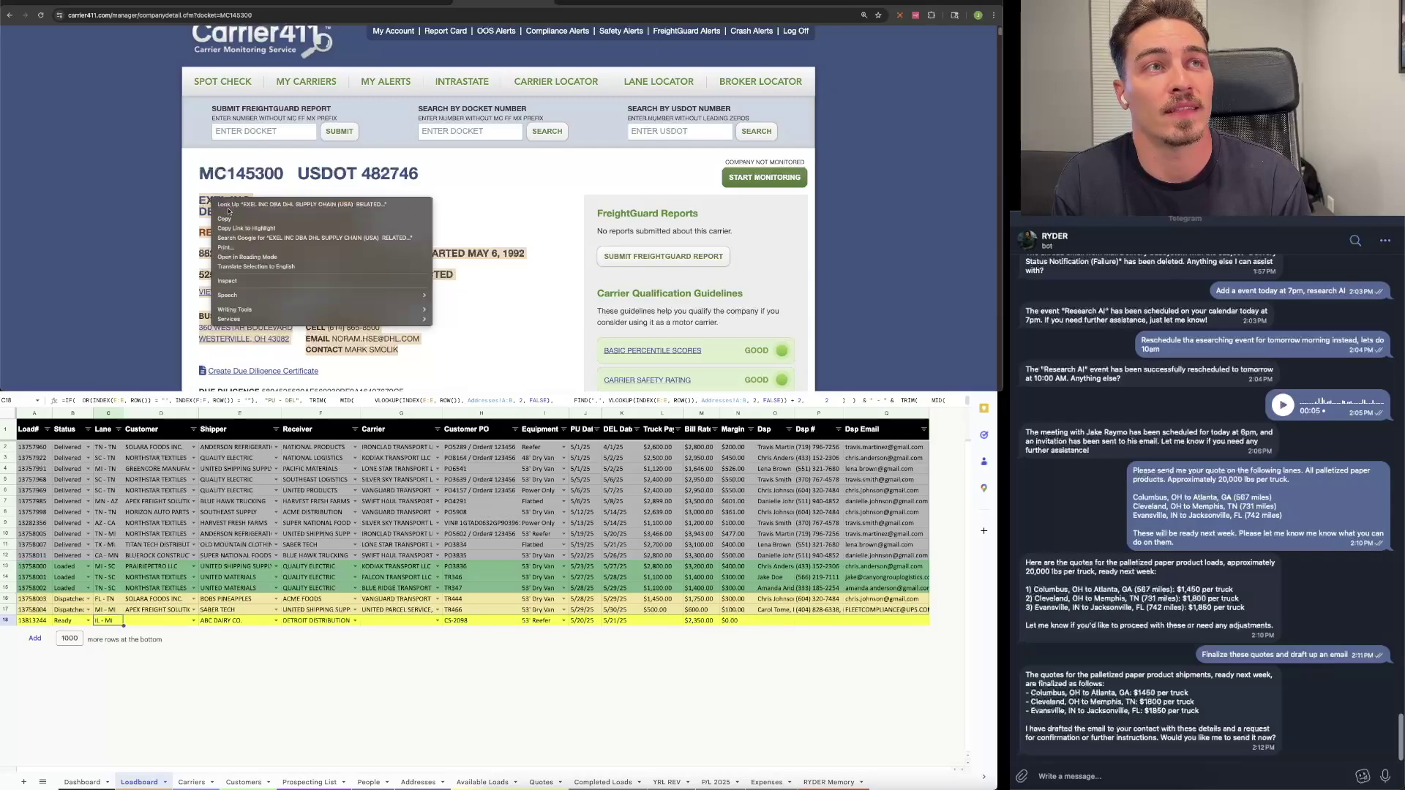
click(260, 242)
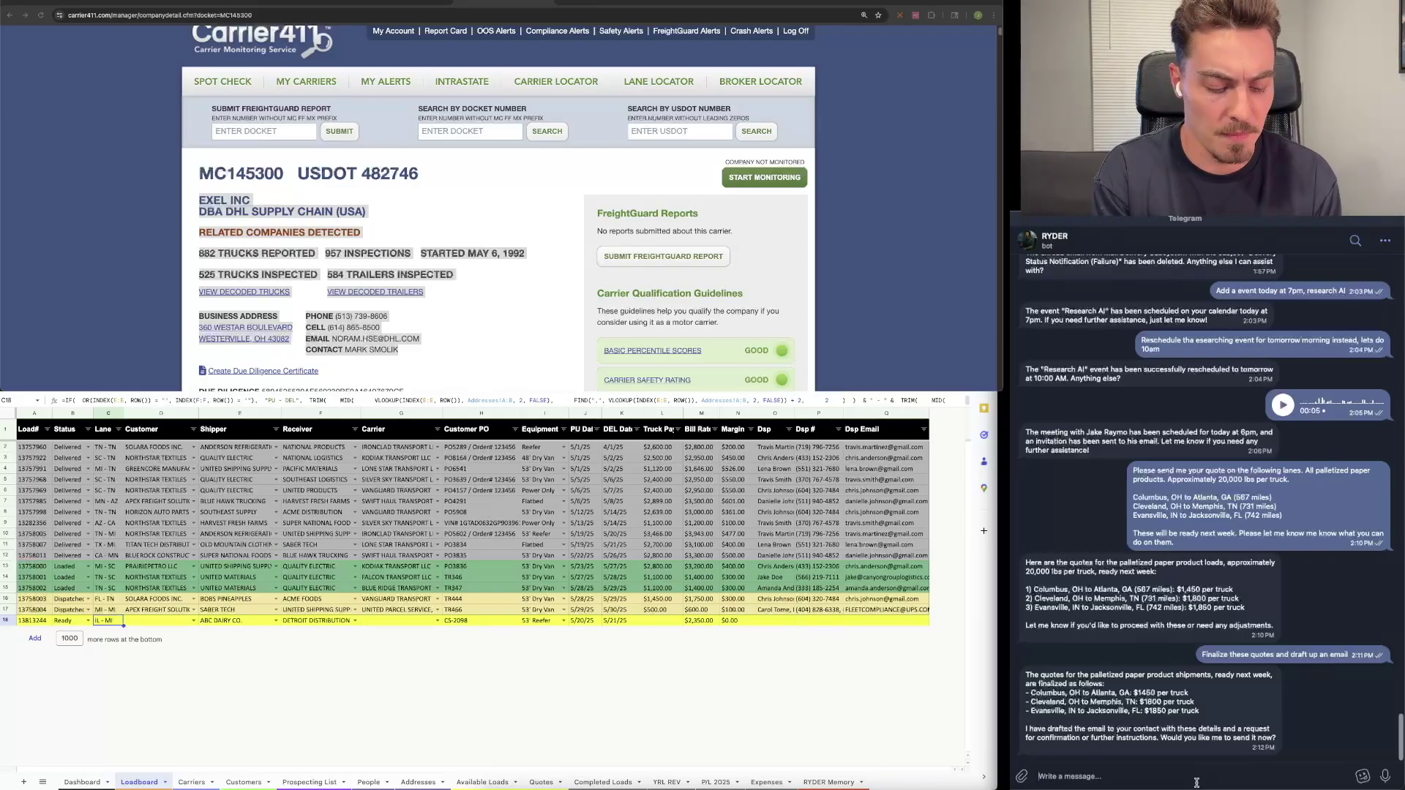
text(set)
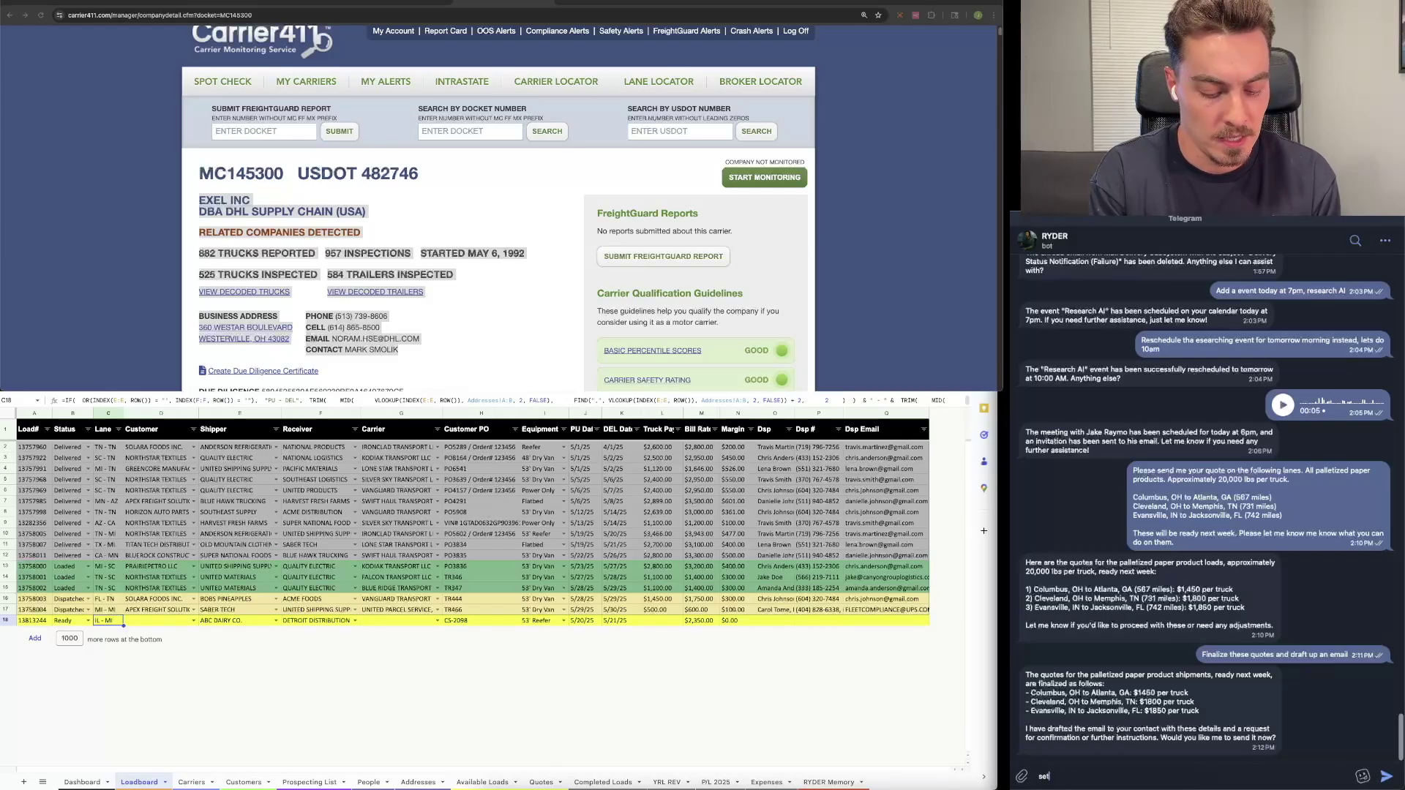
text(up new carr)
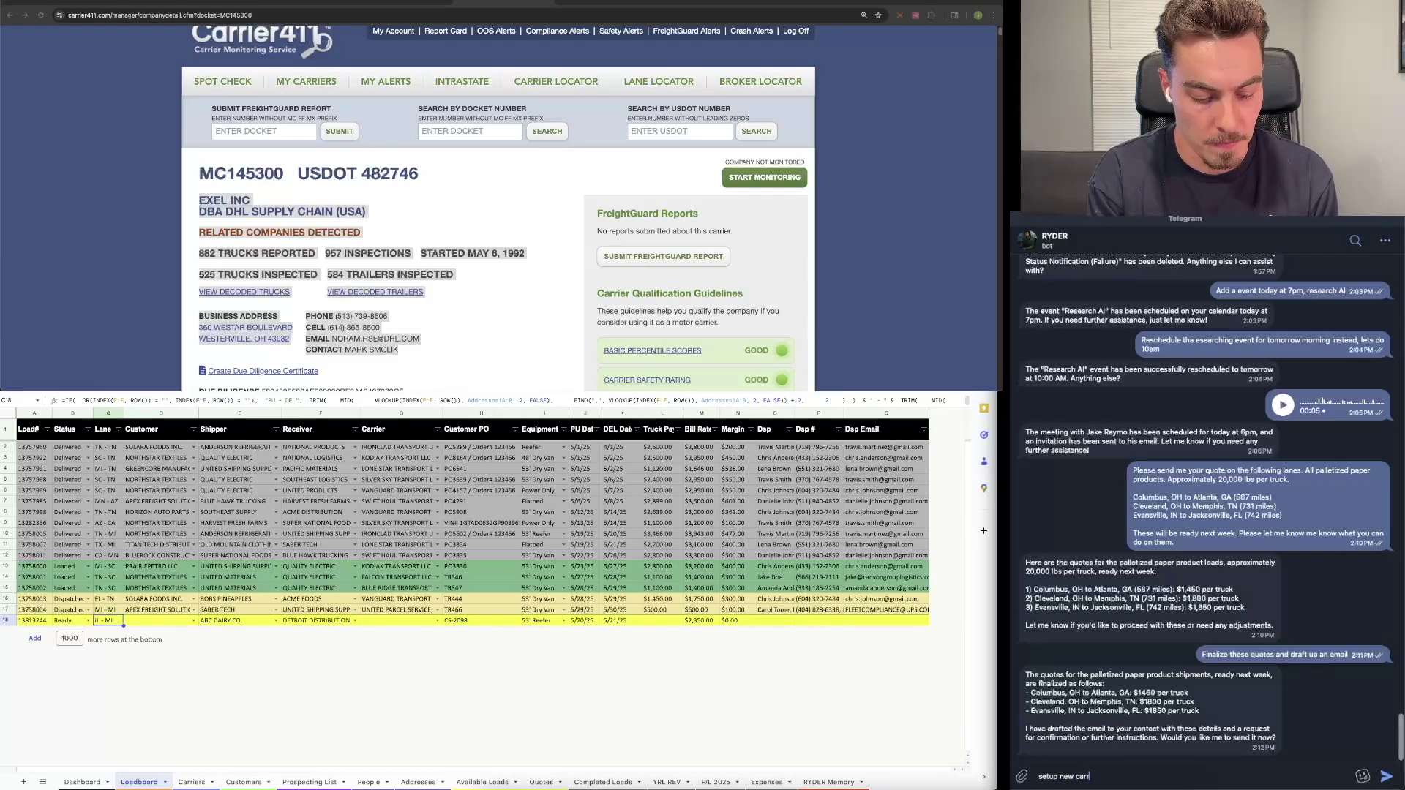
text(ier MC)
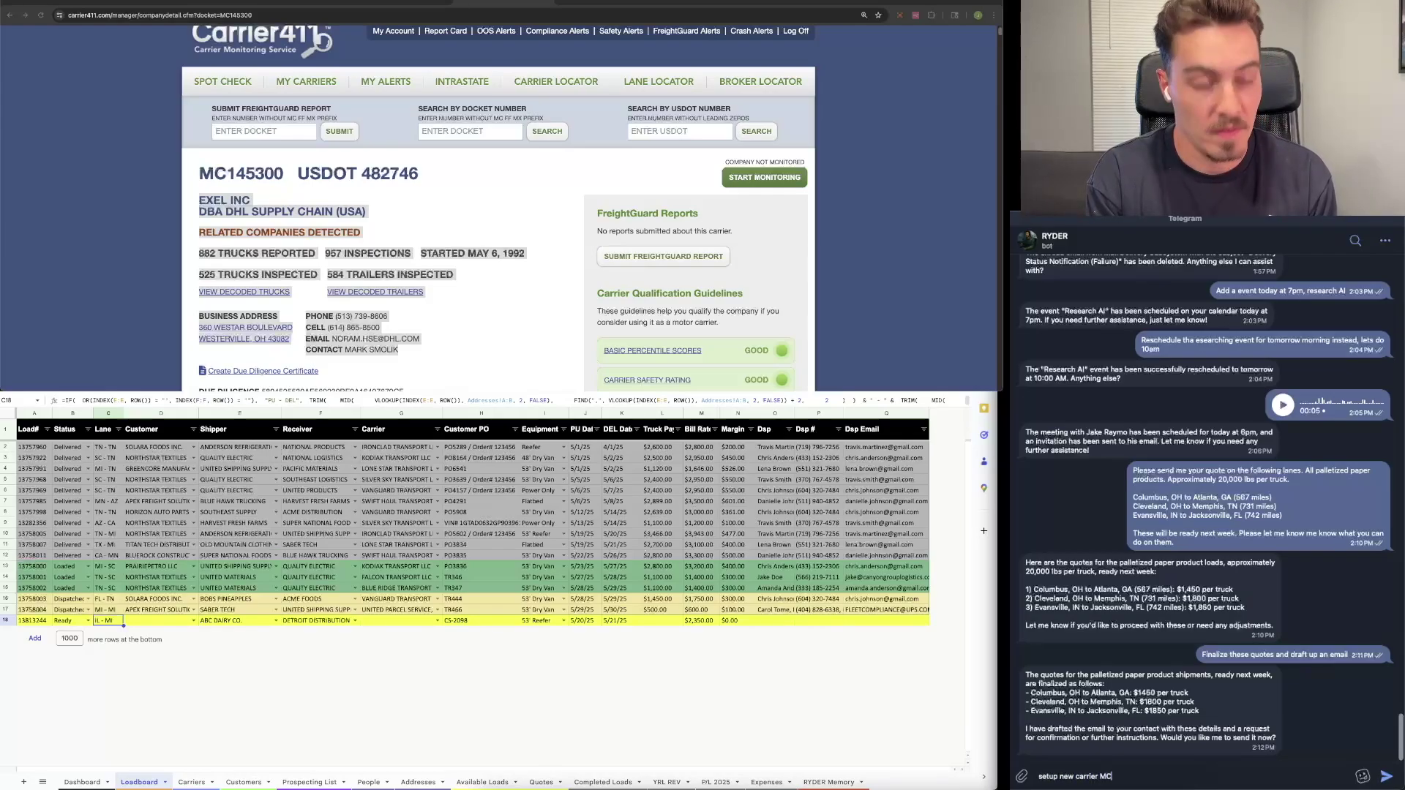
text( 14)
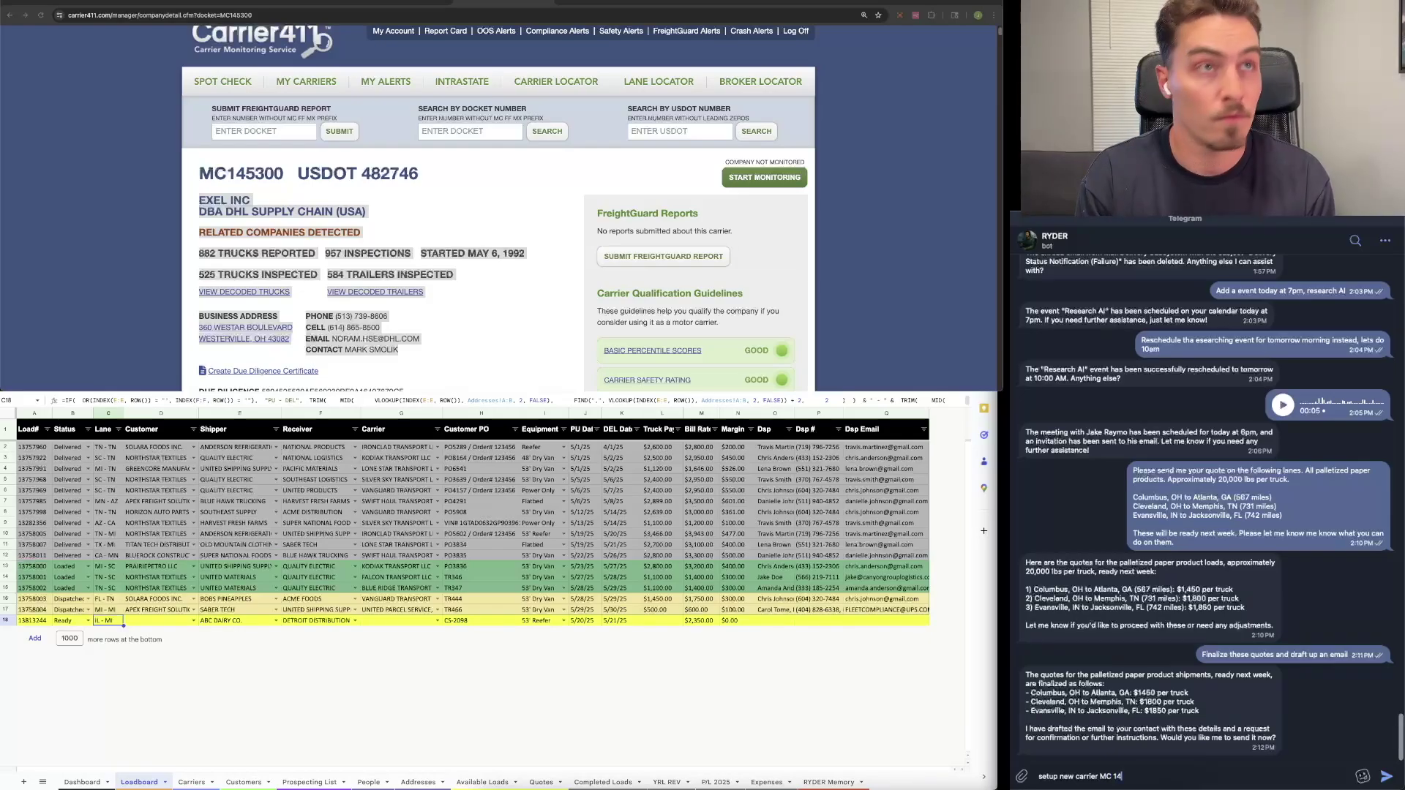
text(6300,)
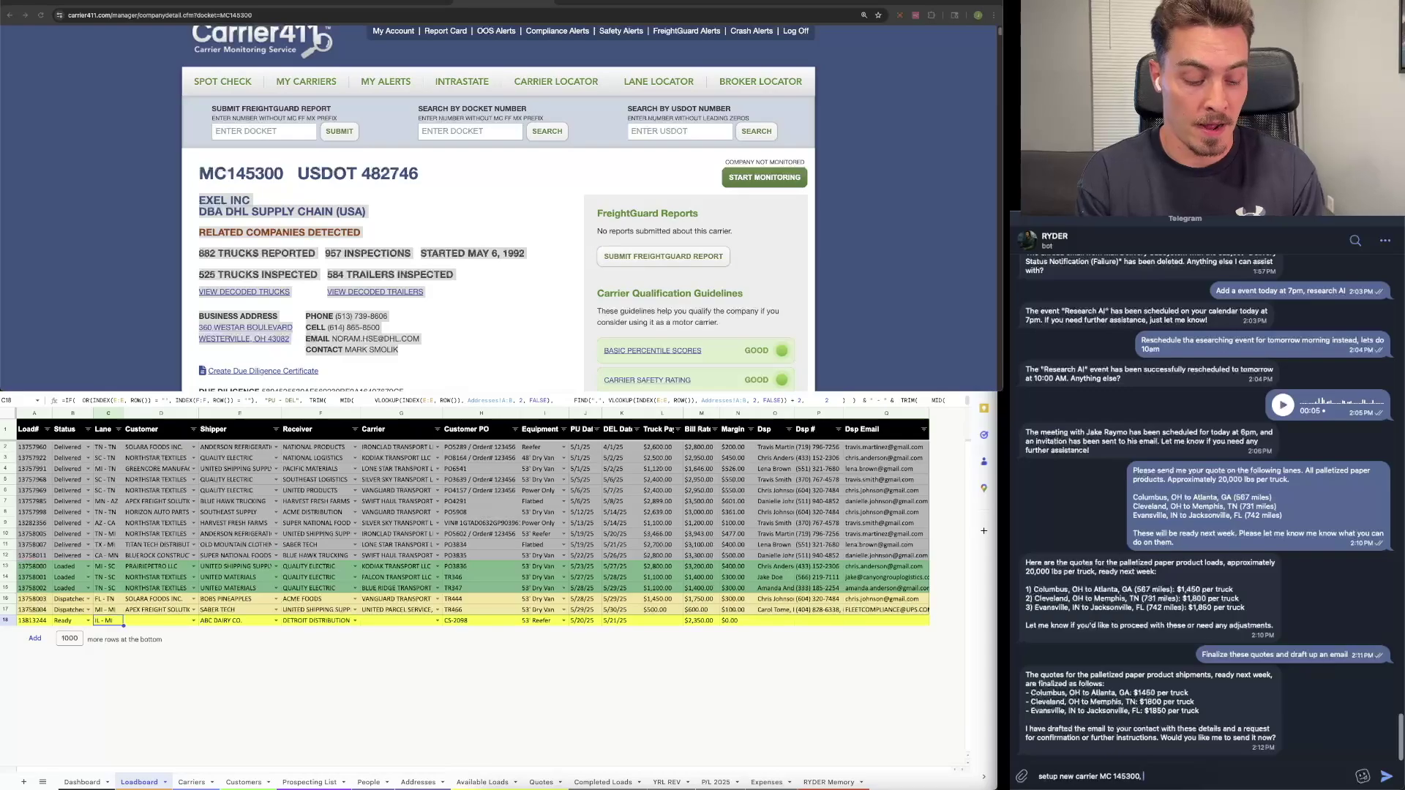
Step: Paste the copied EXEL INC details into the RYDER message and send the setup request
key(super+v)
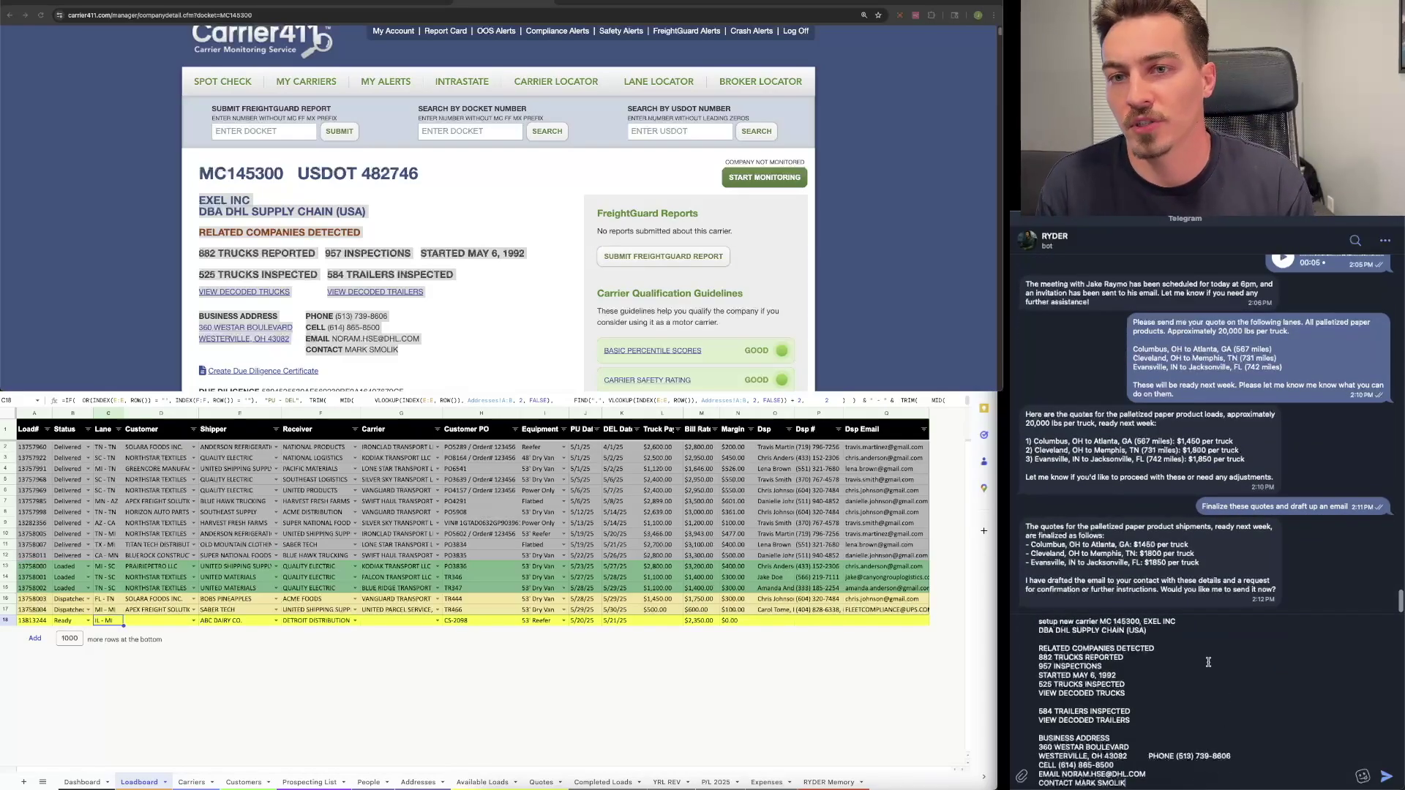
click(1387, 778)
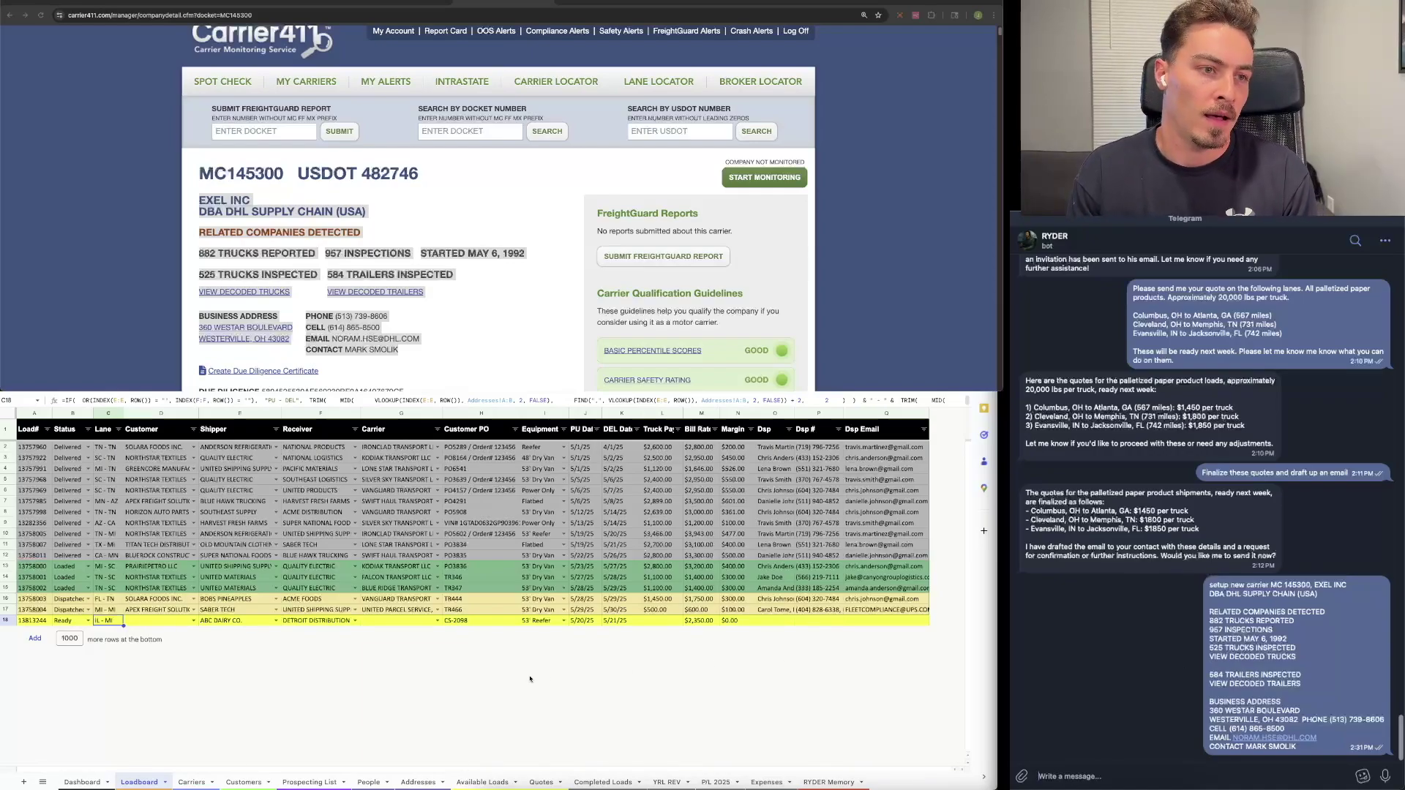
Step: Select EXEL INC's row 22 on the Carriers sheet and set its Load Preference to Any
click(192, 781)
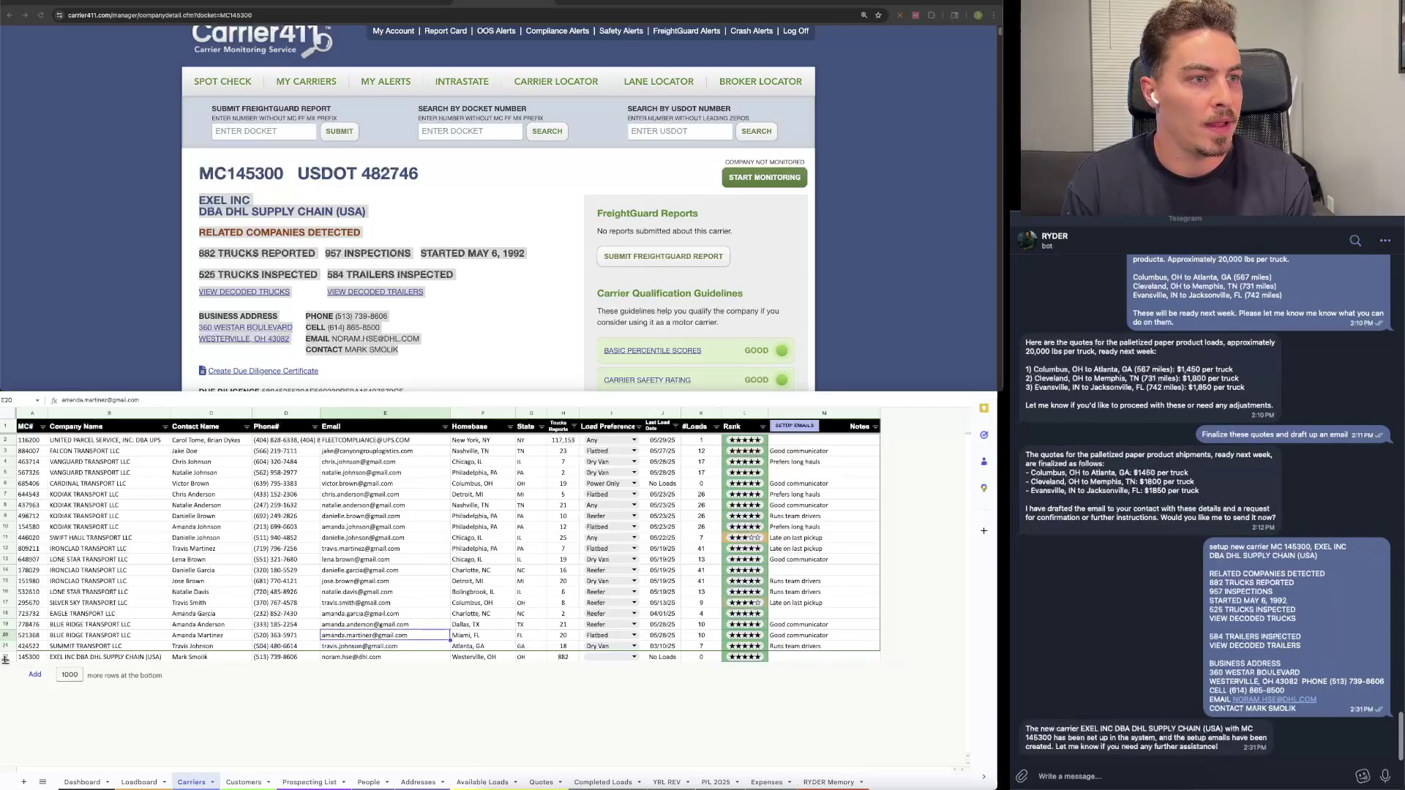
click(5, 657)
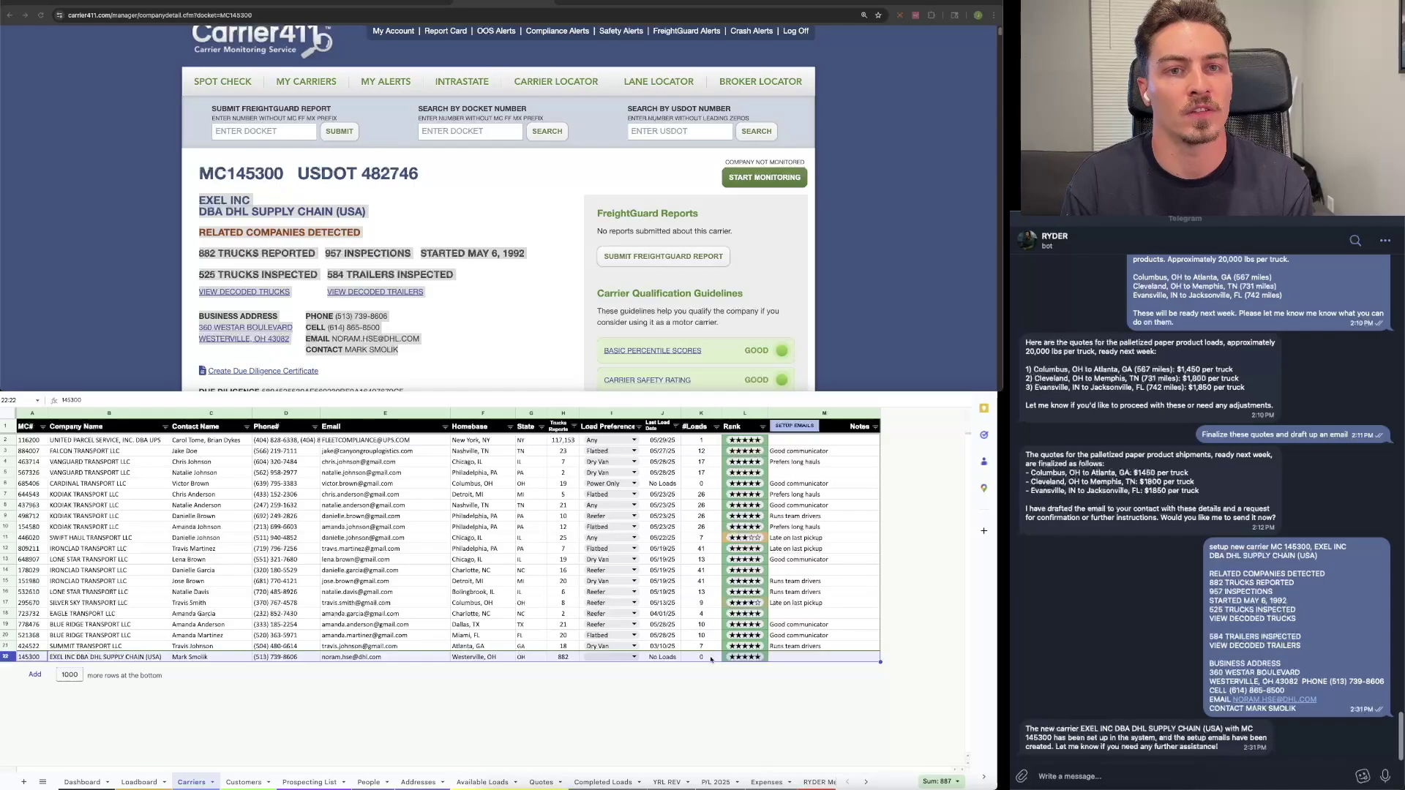
click(635, 657)
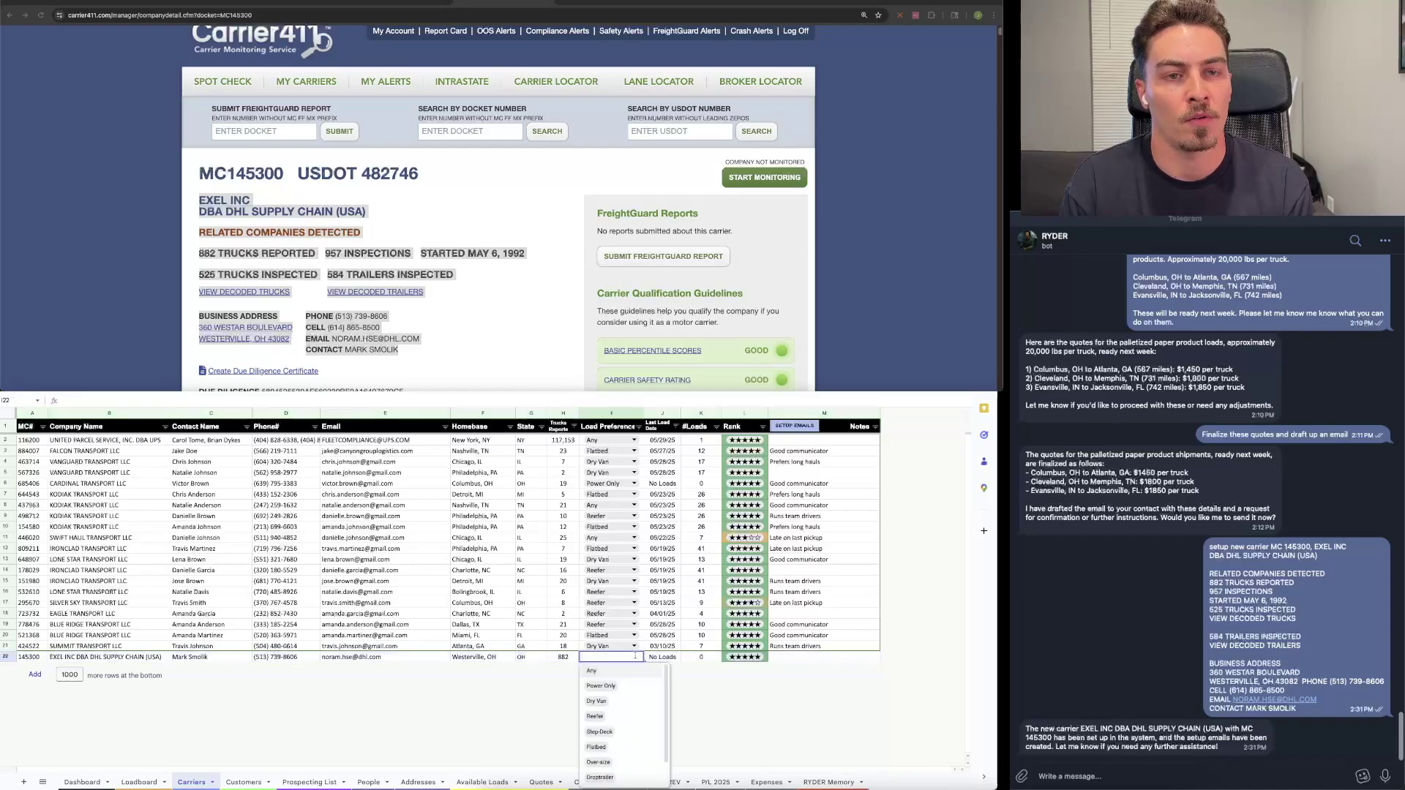
click(627, 674)
click(818, 687)
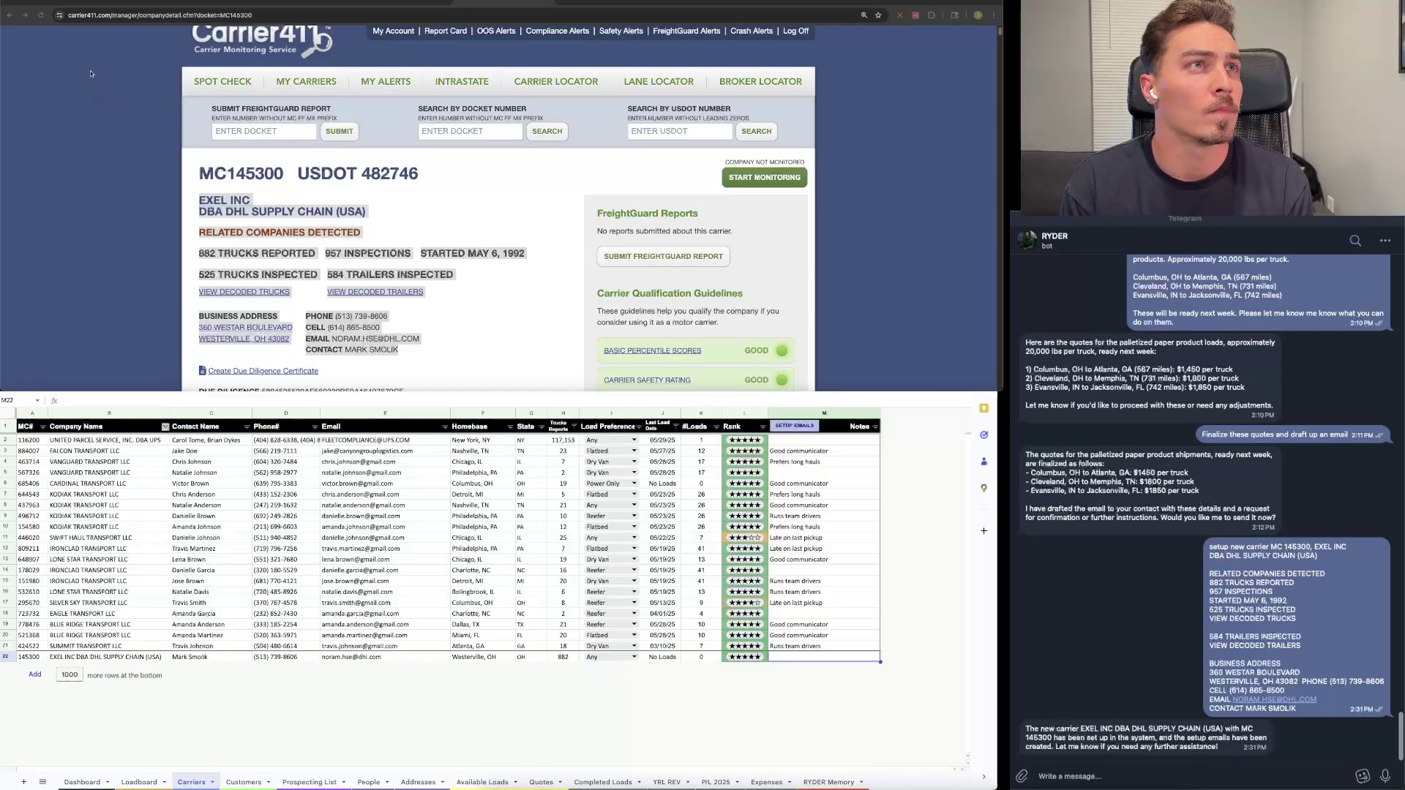
click(94, 5)
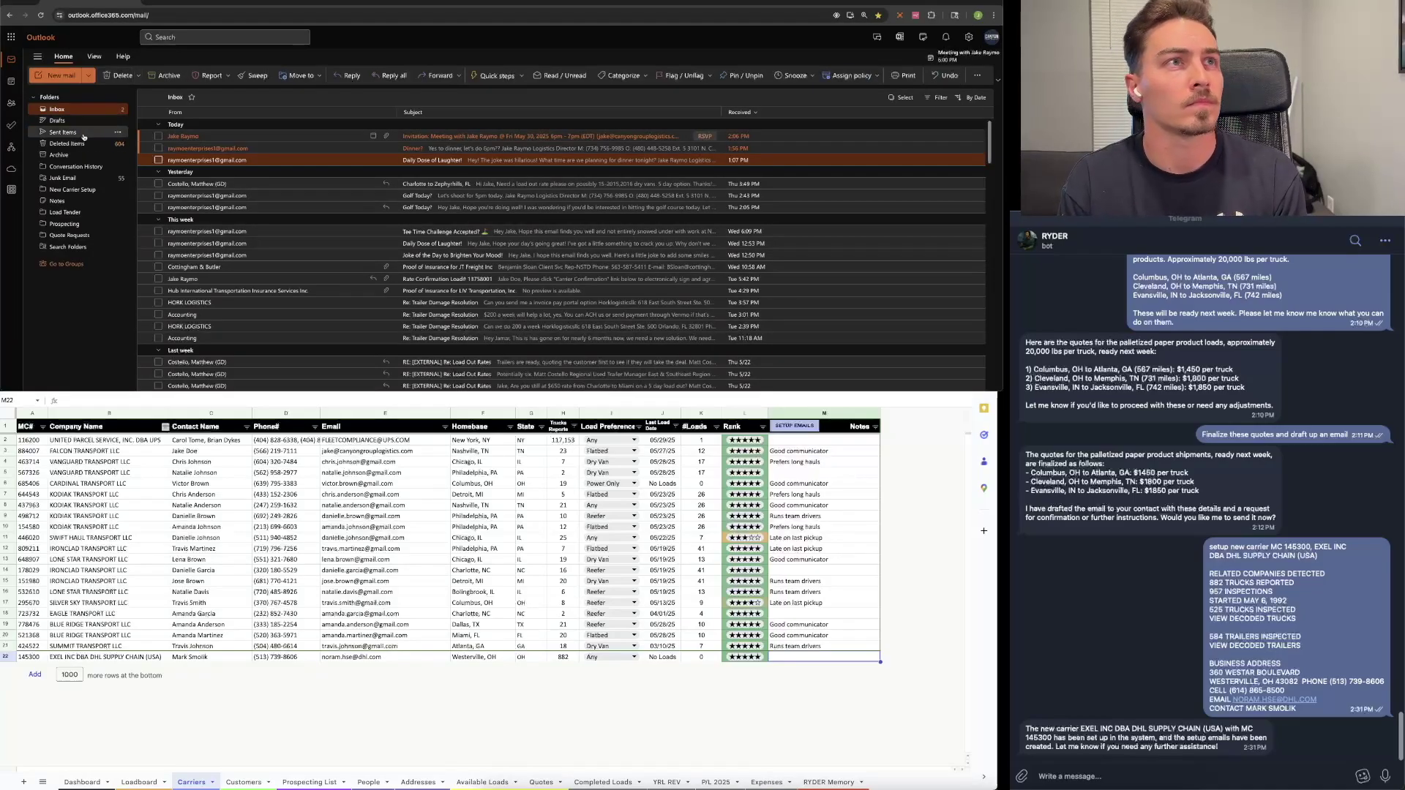
Step: Show Gmail's Drafts folder and reload it so the EXEL INC drafts appear
click(194, 3)
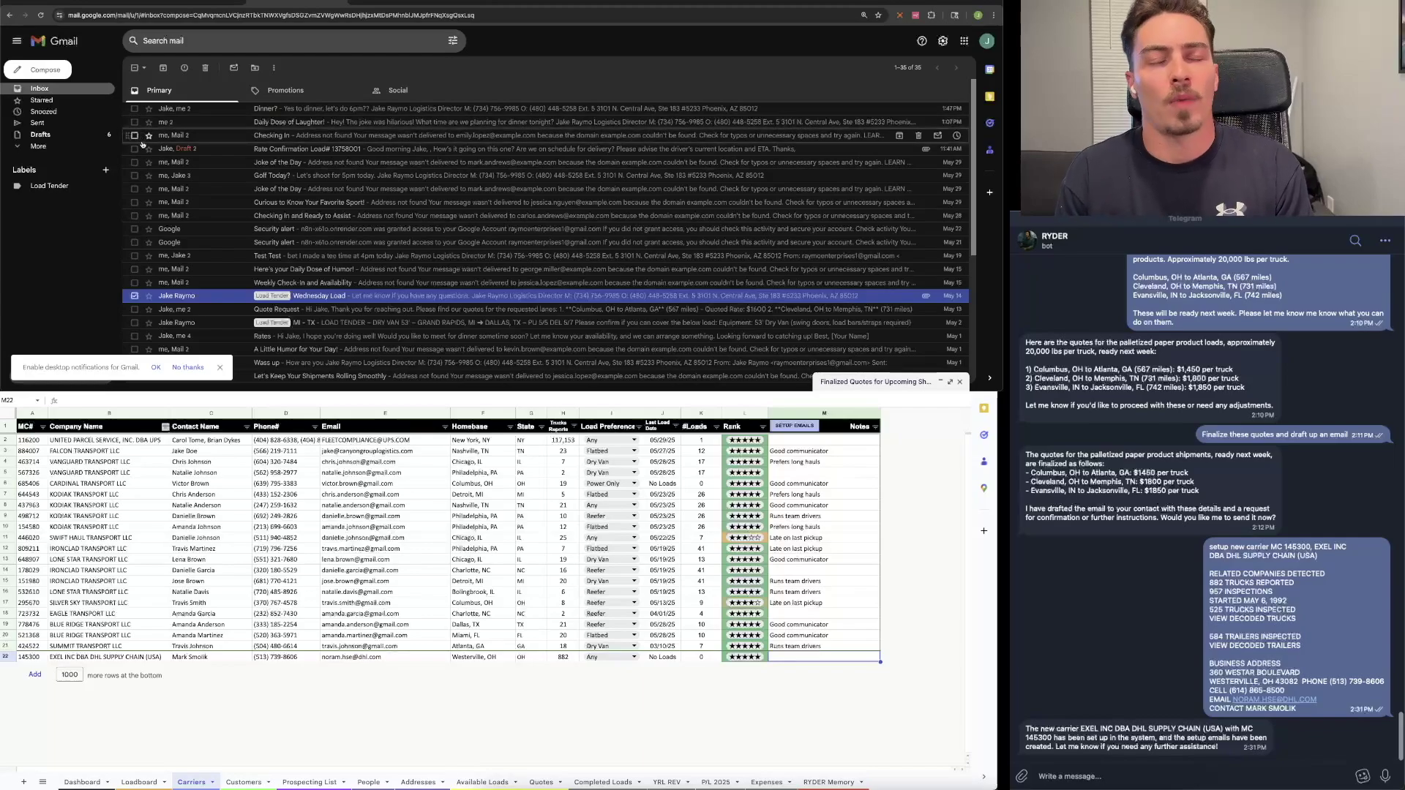
click(81, 136)
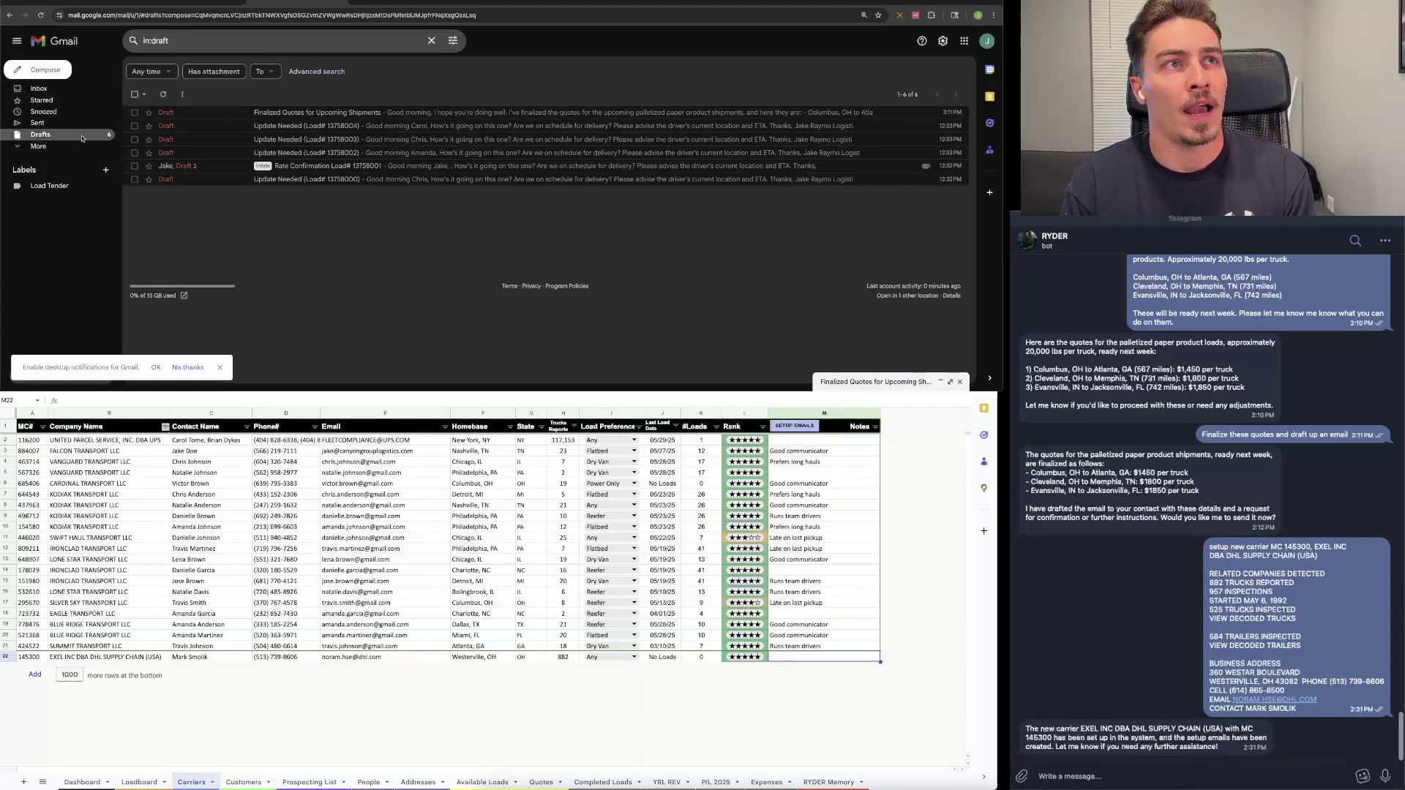
click(41, 16)
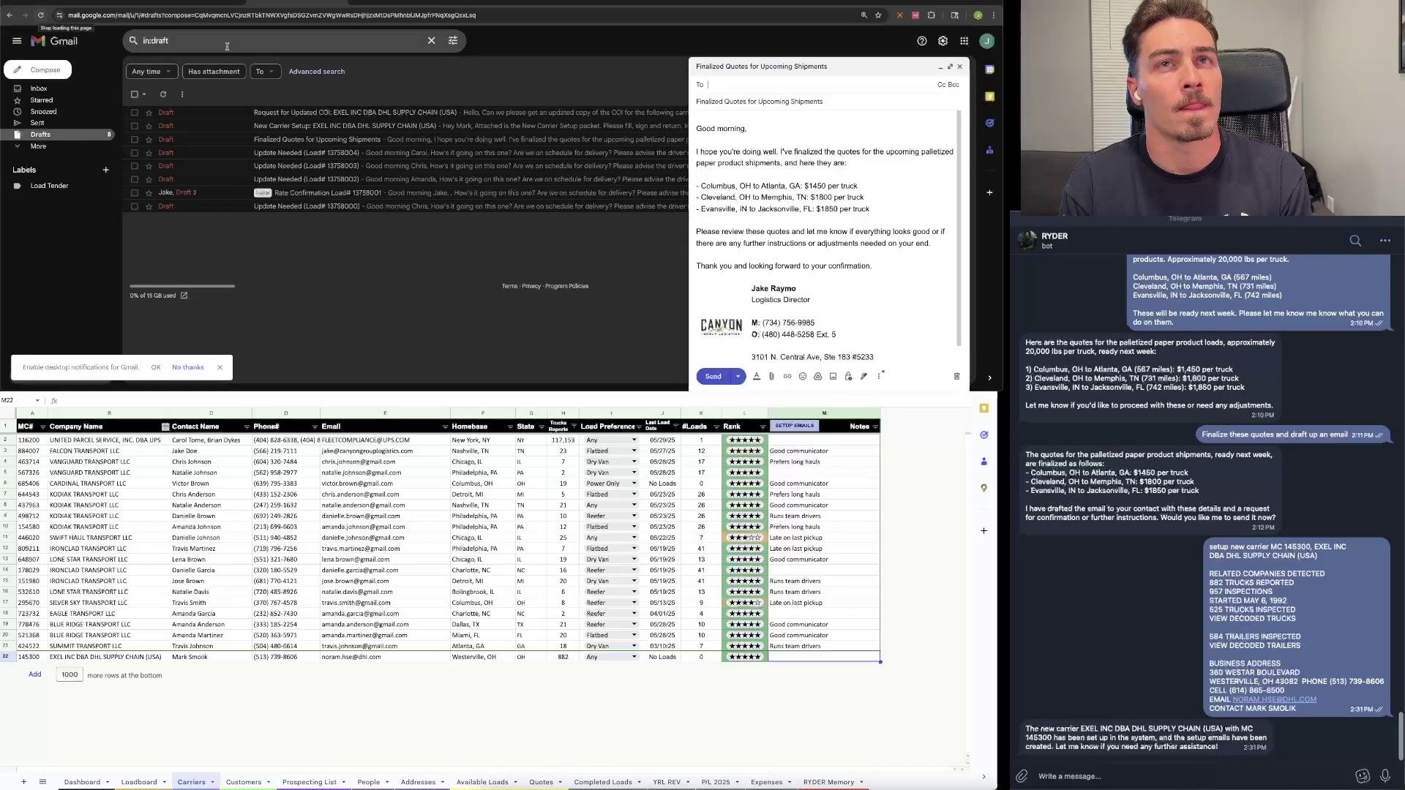
Step: Minimize the quotes draft, review the New Carrier Setup draft, then open the COI request draft
click(940, 66)
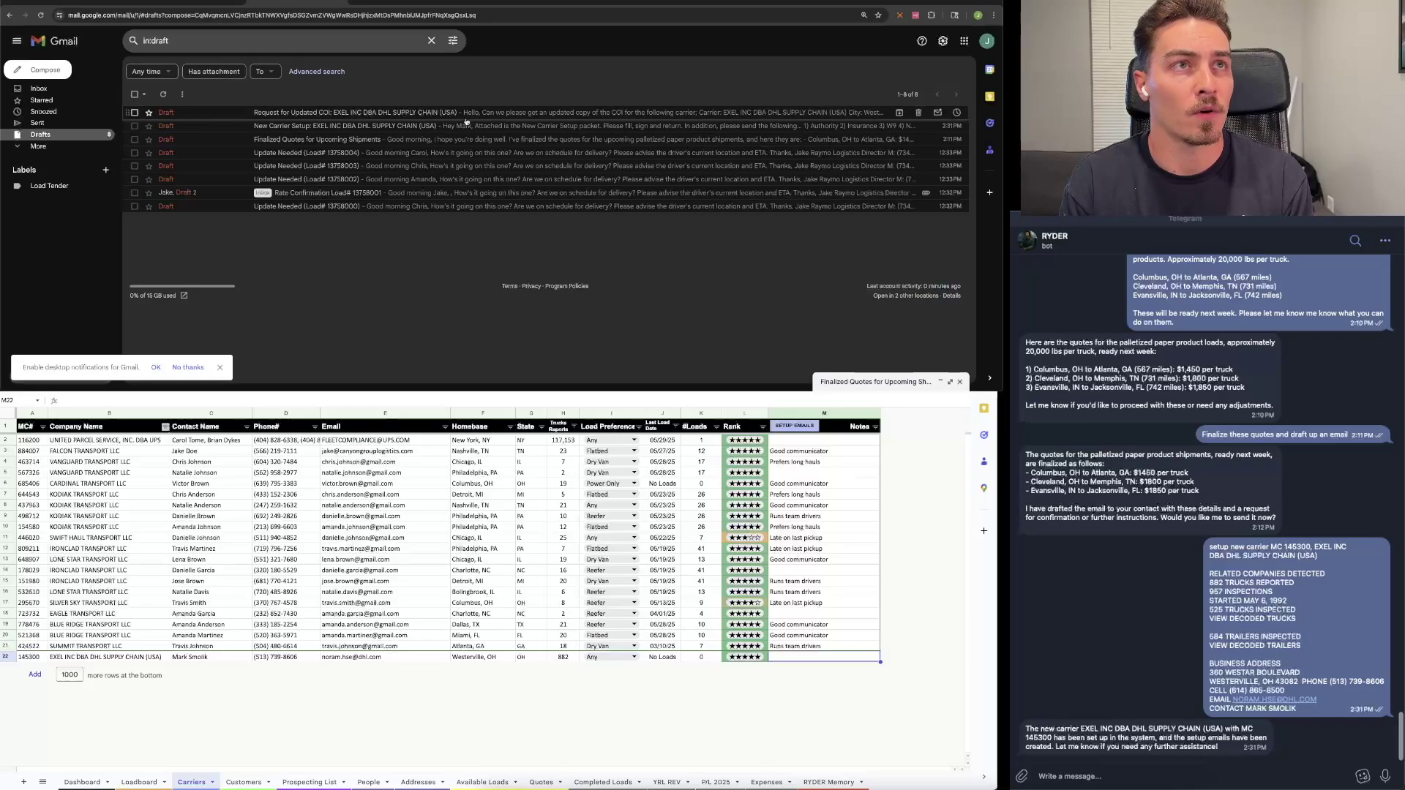
click(411, 126)
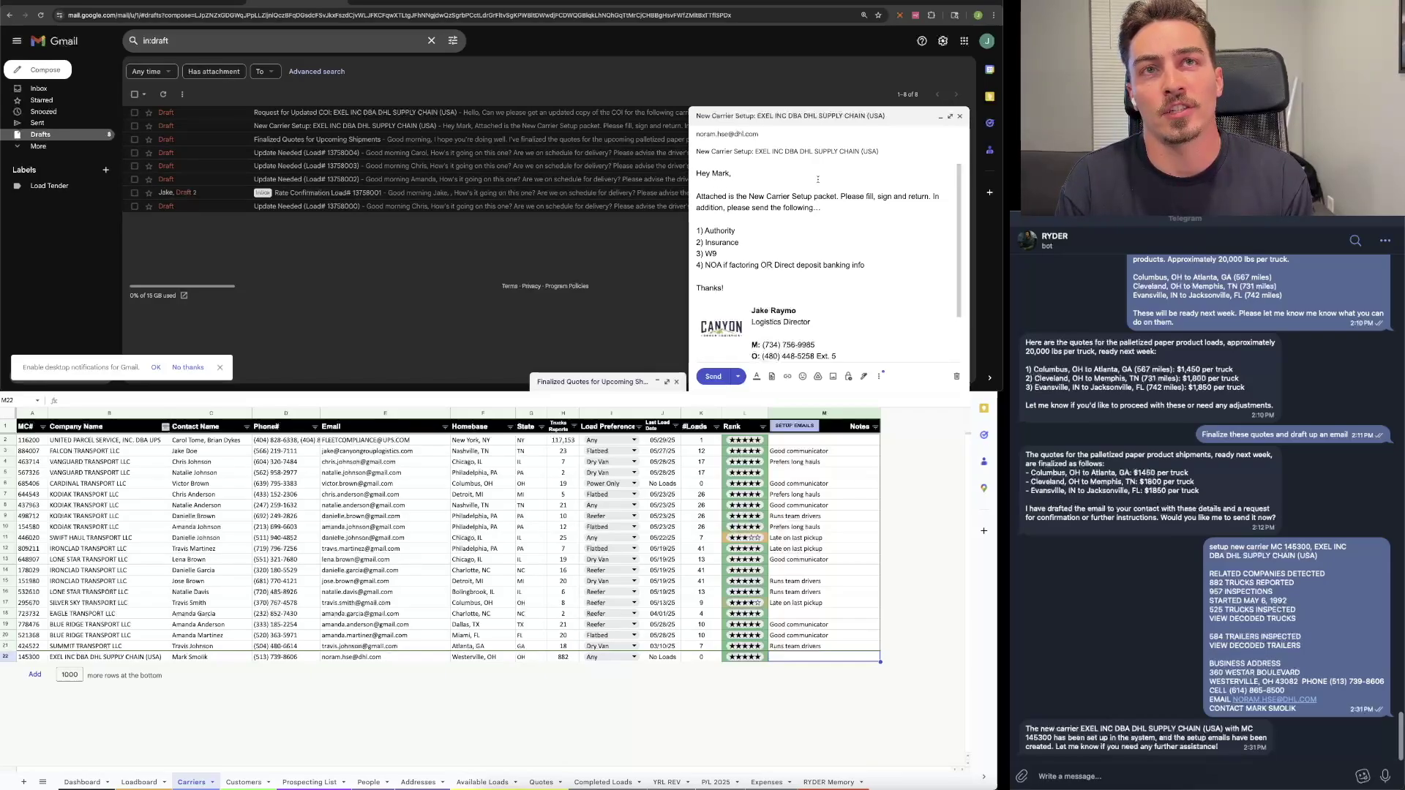
scroll(812, 212, down, 2)
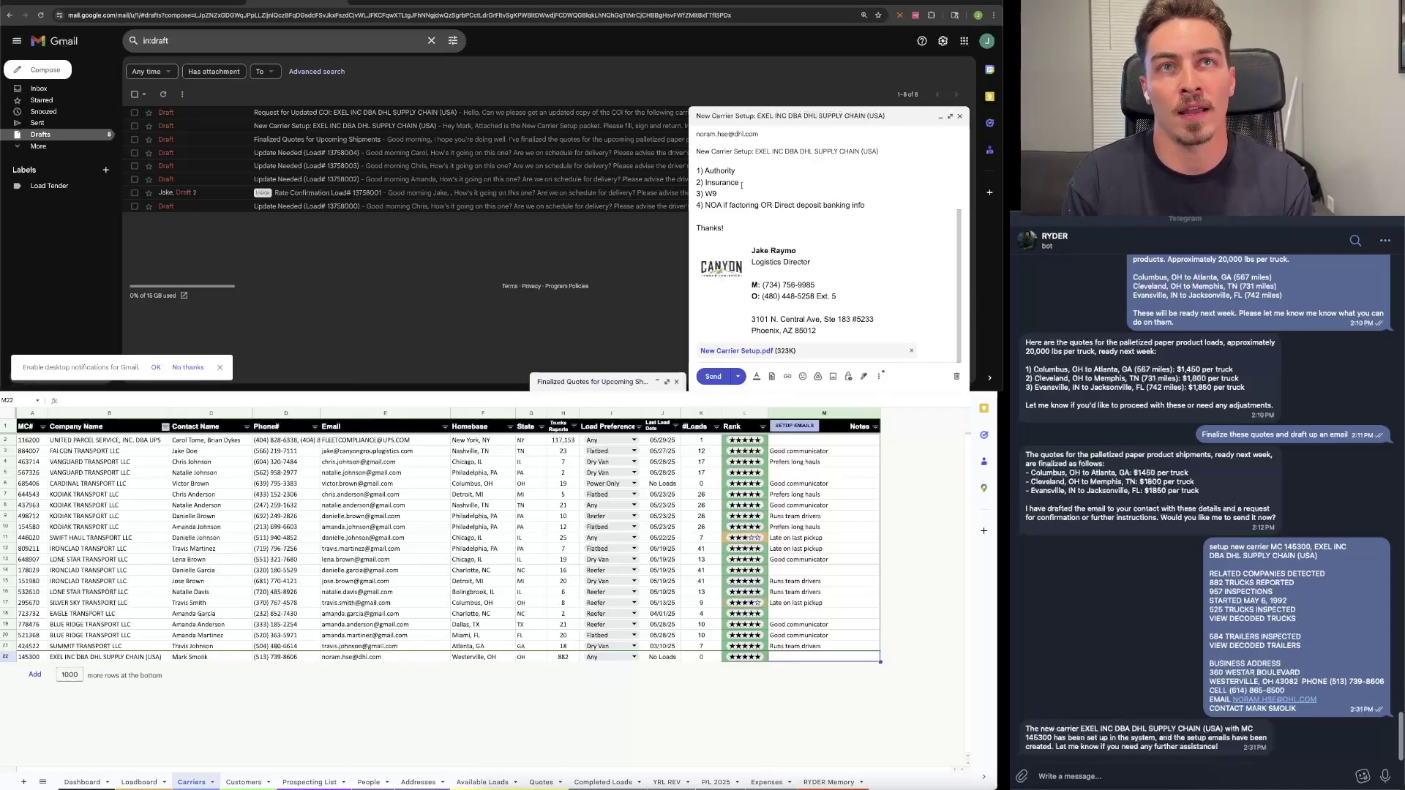
scroll(748, 188, up, 2)
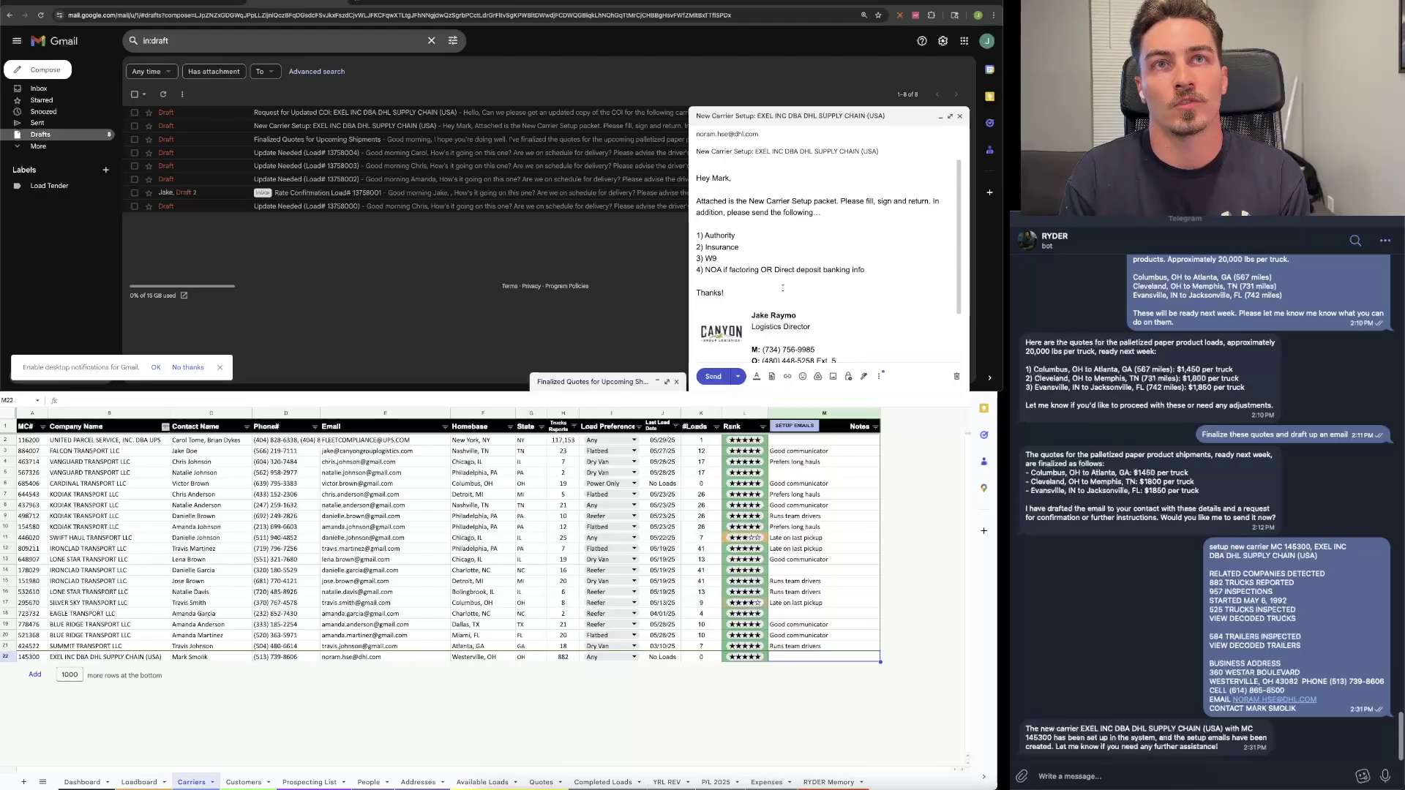
scroll(782, 288, down, 2)
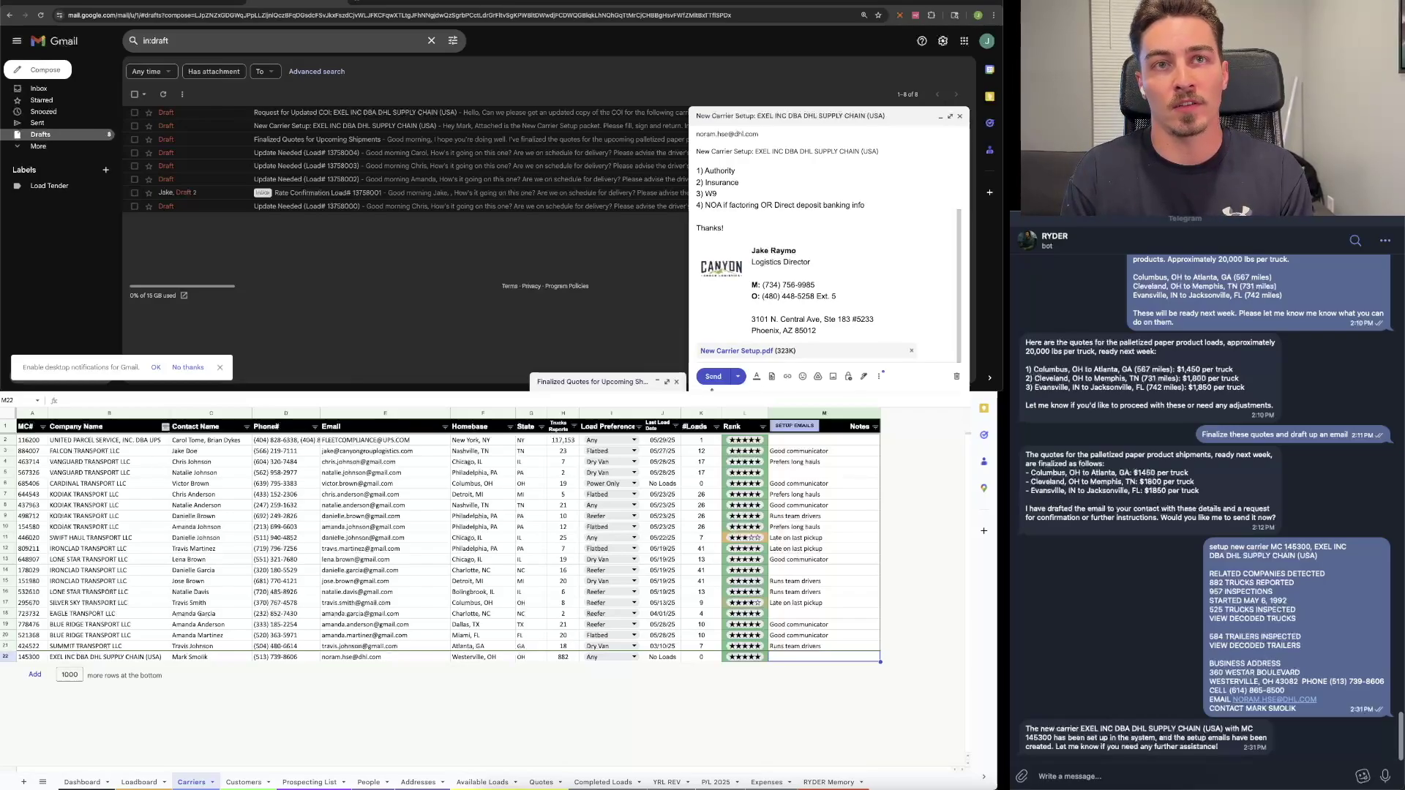
click(515, 115)
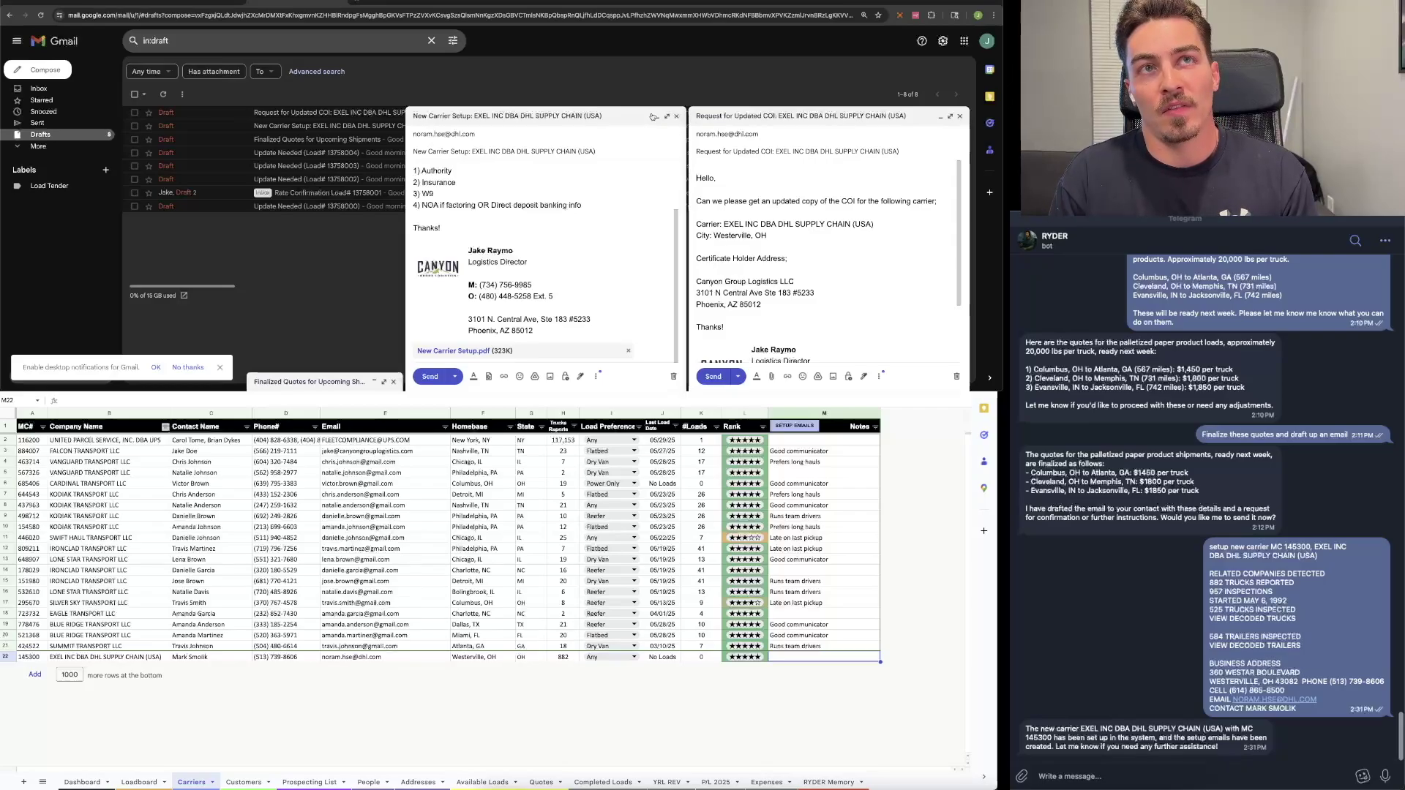
Step: Minimize the New Carrier Setup draft, then review the COI draft's certificate holder address and recipients
click(657, 117)
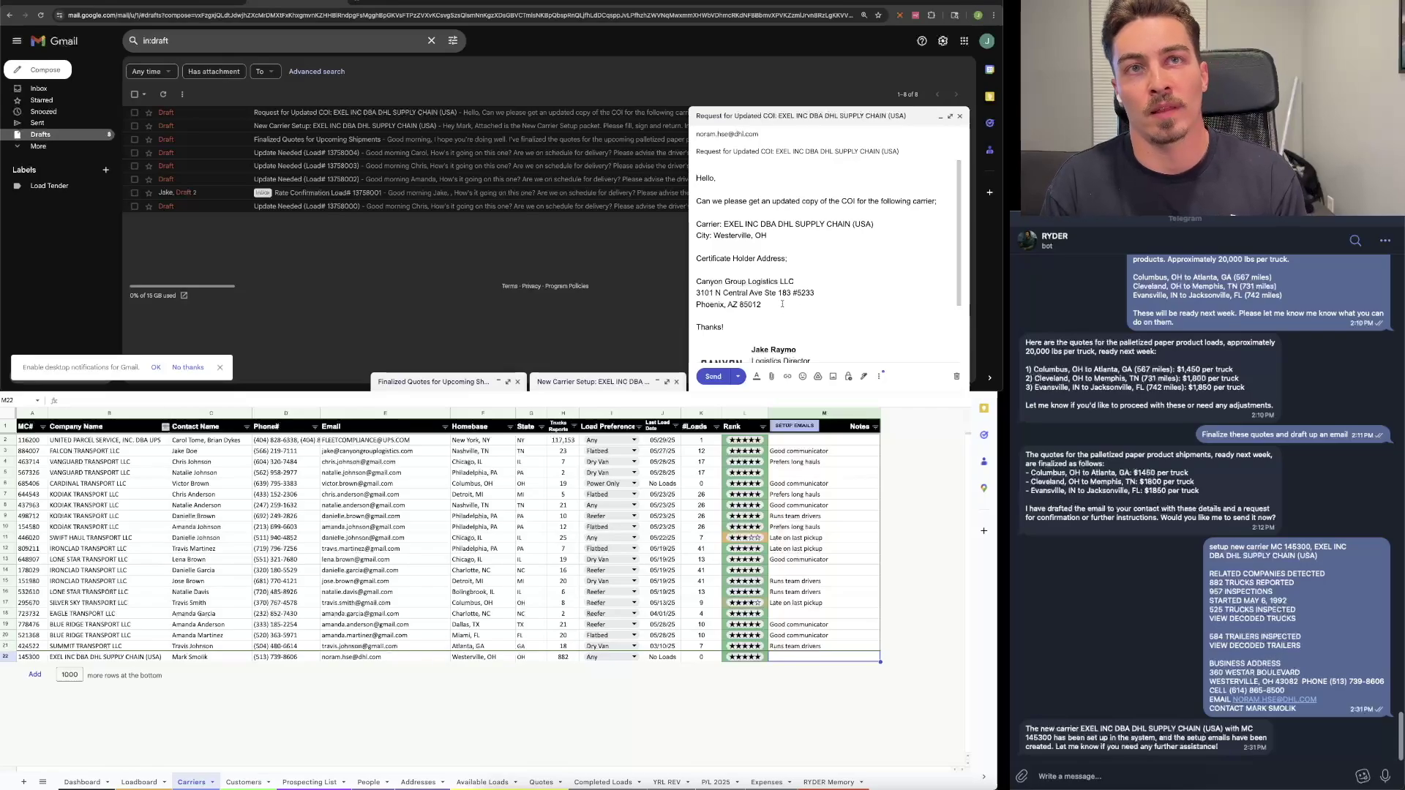
drag(765, 304, 676, 280)
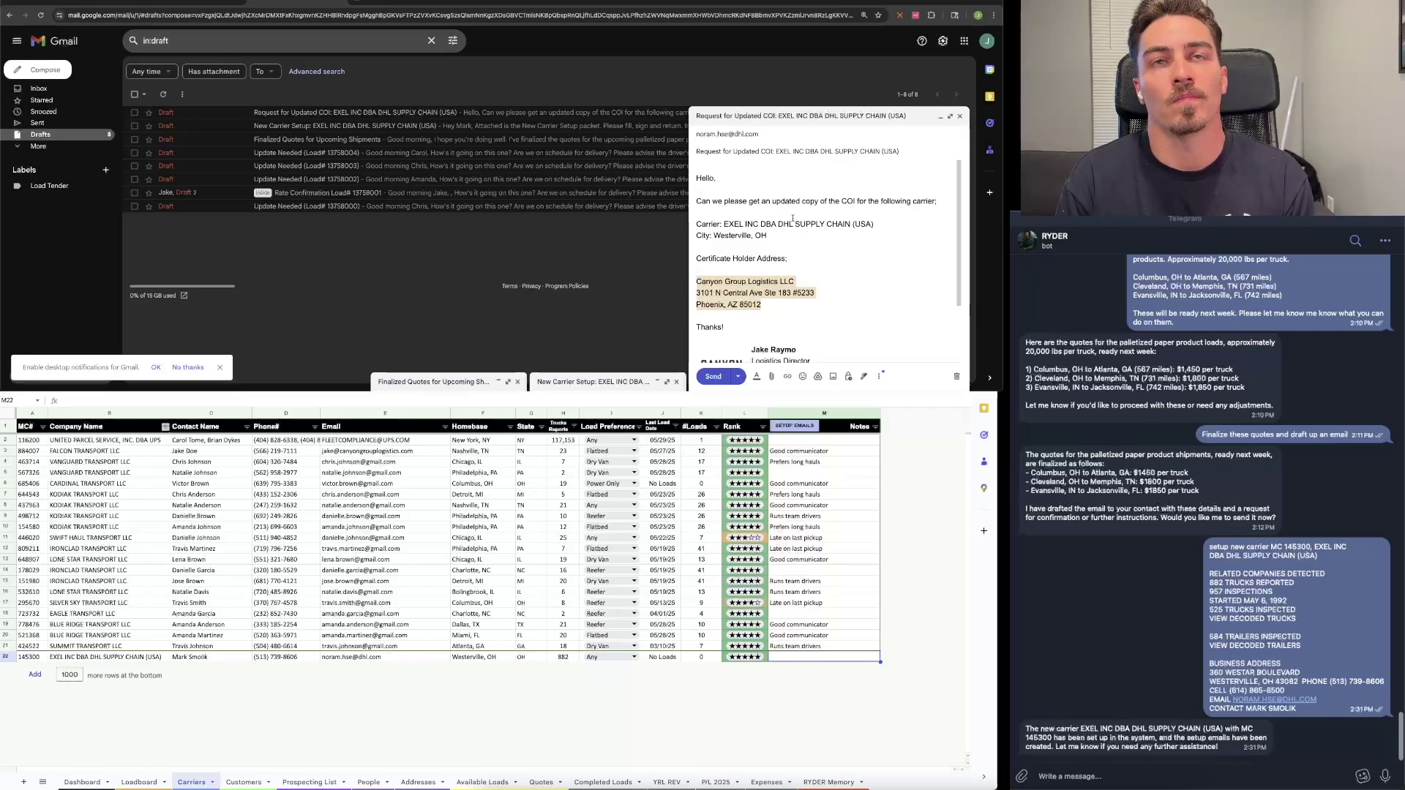
click(776, 133)
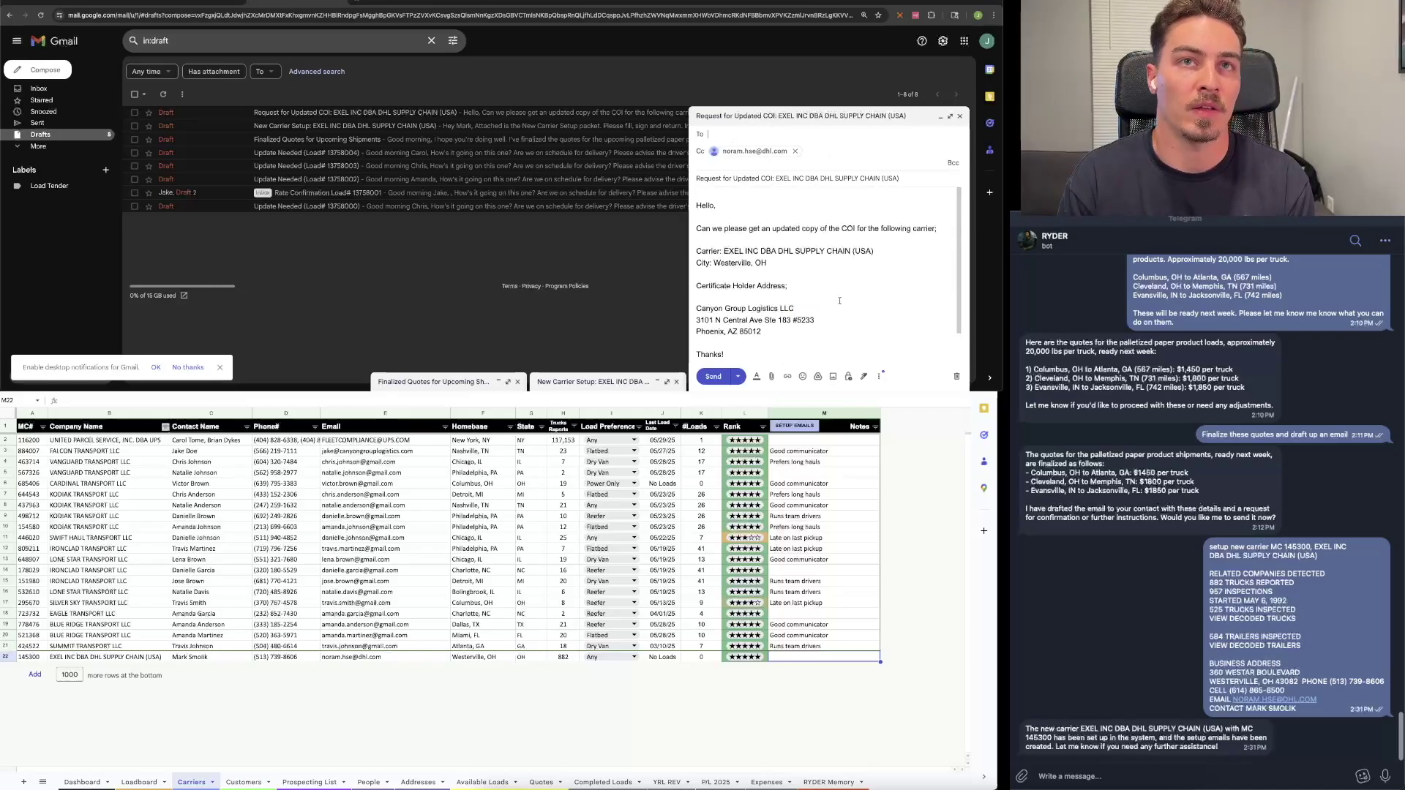
click(846, 305)
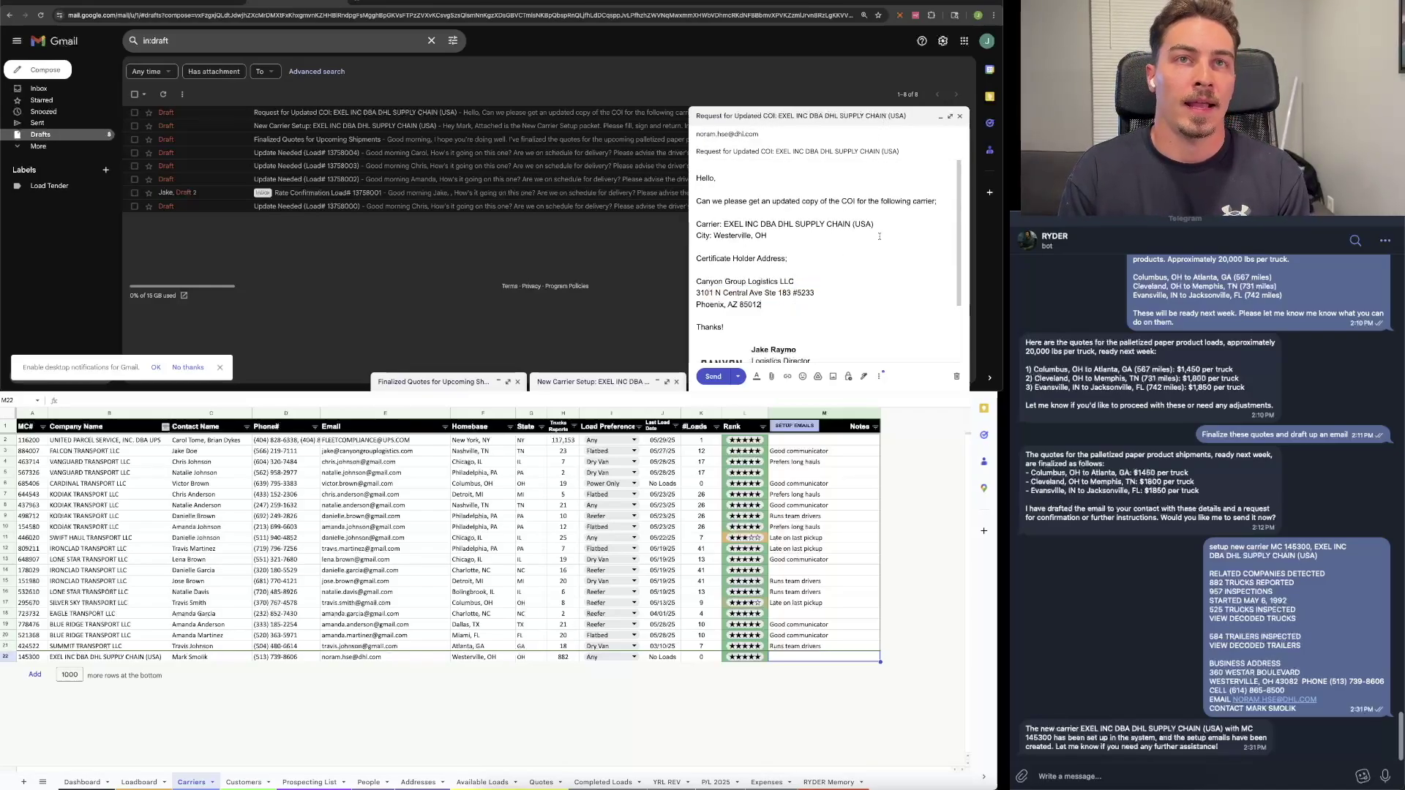
Step: Check the COI draft's Carrier line for EXEL INC DBA DHL SUPPLY CHAIN
scroll(869, 243, down, 1)
scroll(868, 243, up, 1)
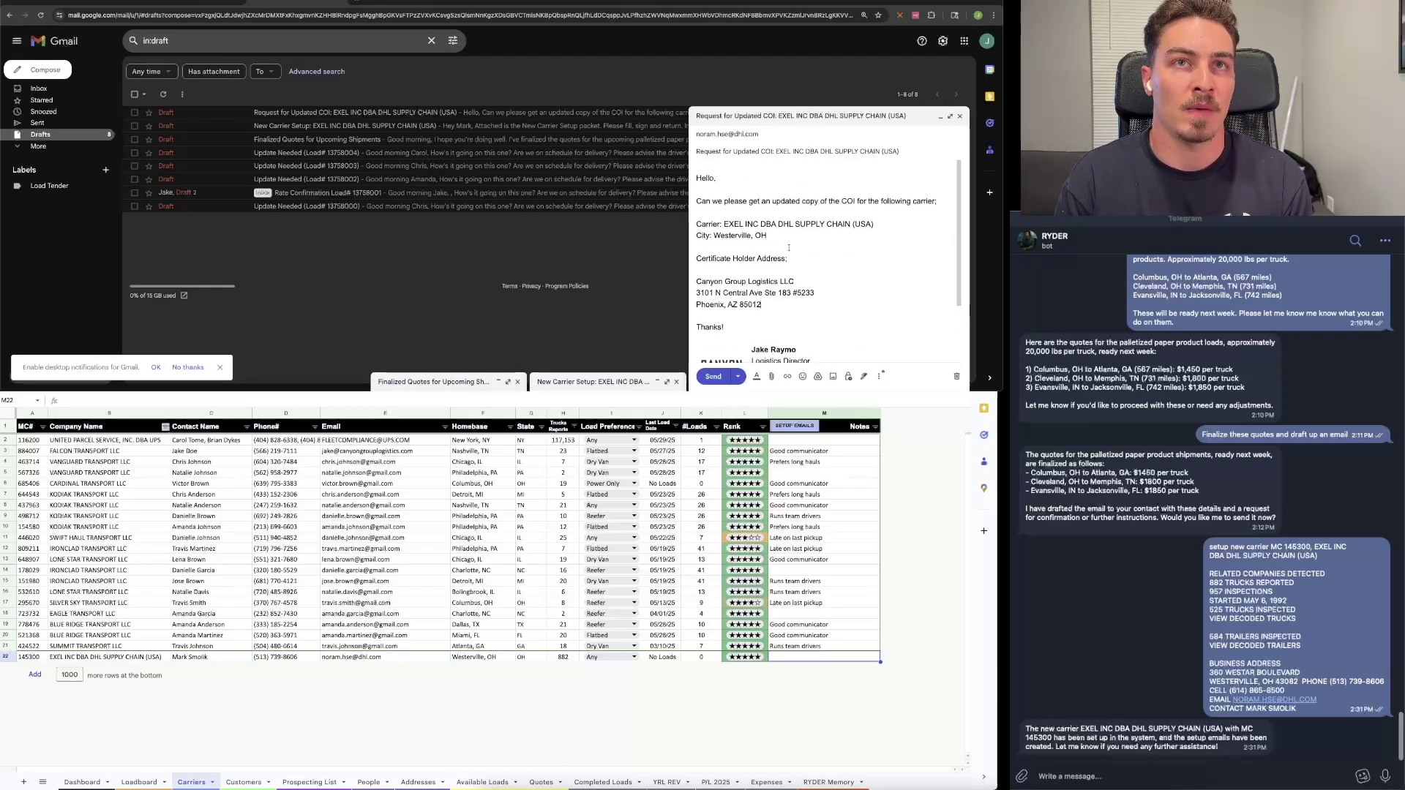
drag(874, 225, 712, 235)
click(869, 284)
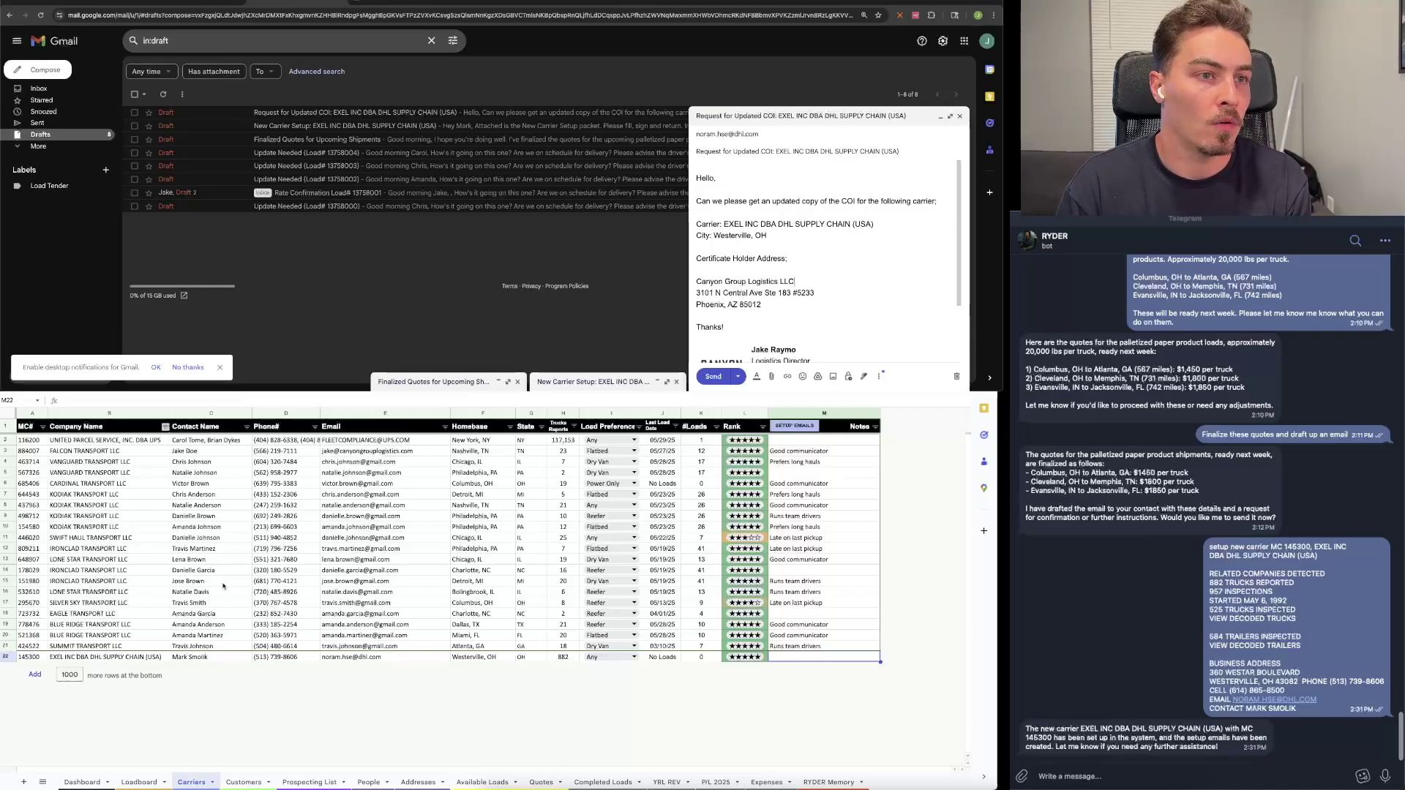
Step: On the Loadboard sheet, set row 18's customer to NORTHSTAR TEXTILES and carrier to EXEL INC DBA DHL SUPPLY CHAIN (USA)
click(141, 782)
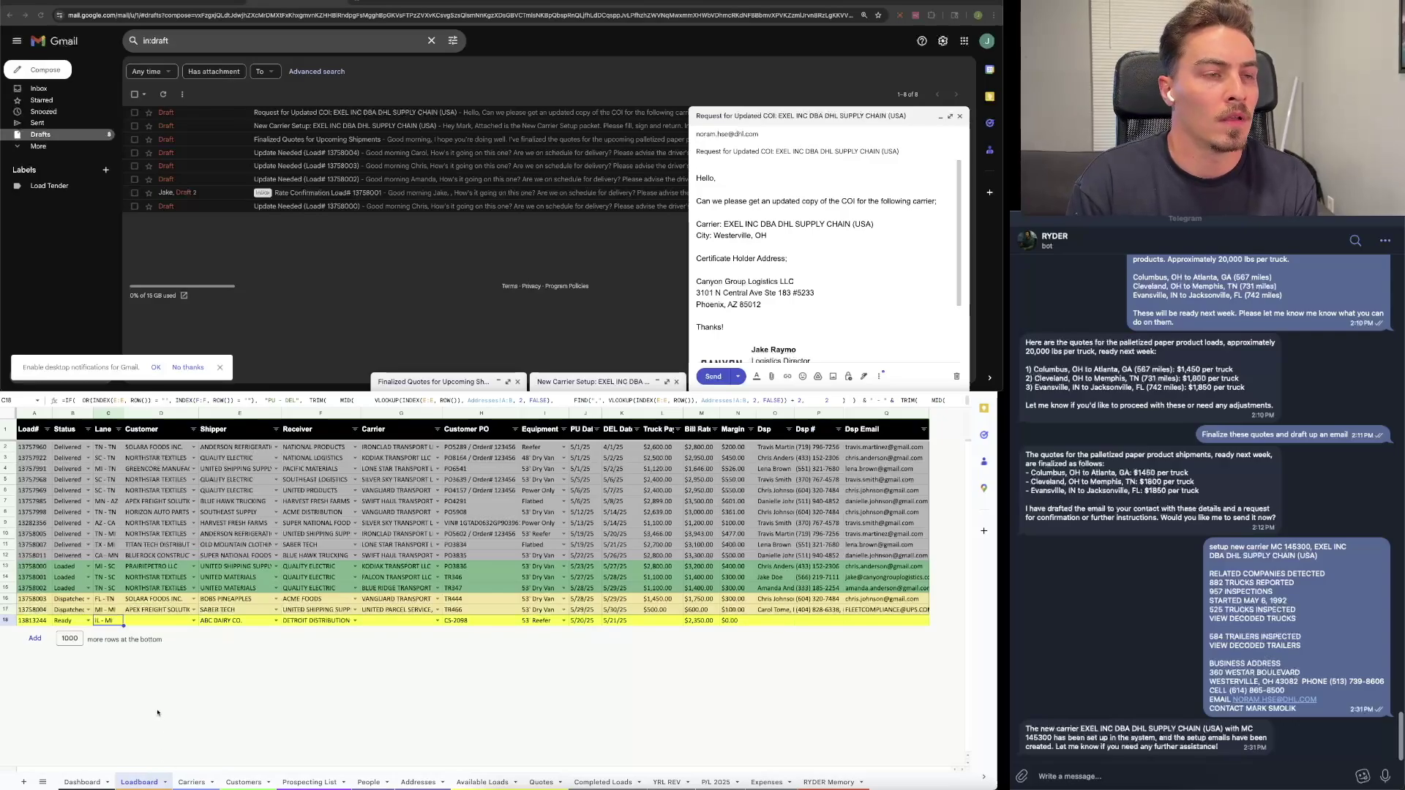
click(194, 621)
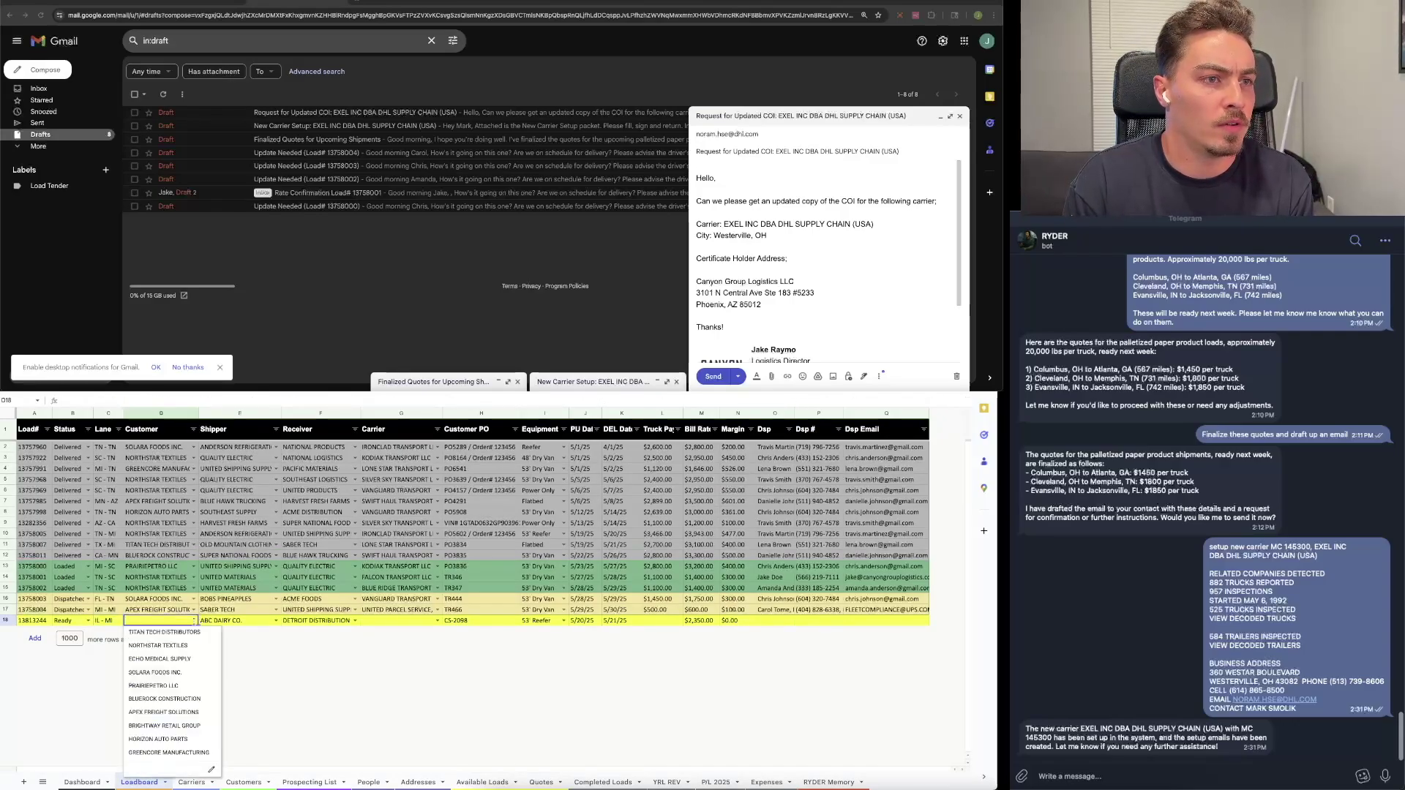
click(168, 645)
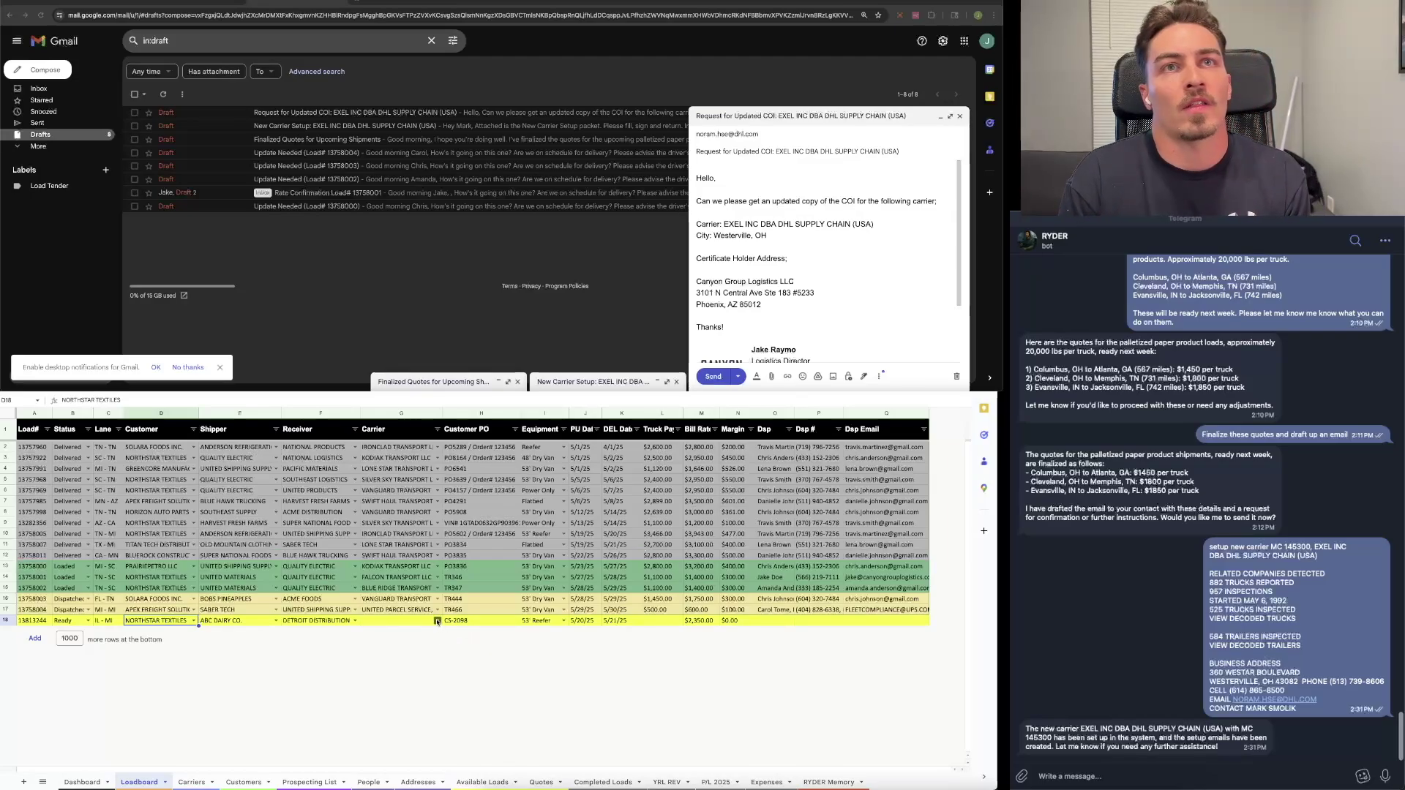
click(438, 621)
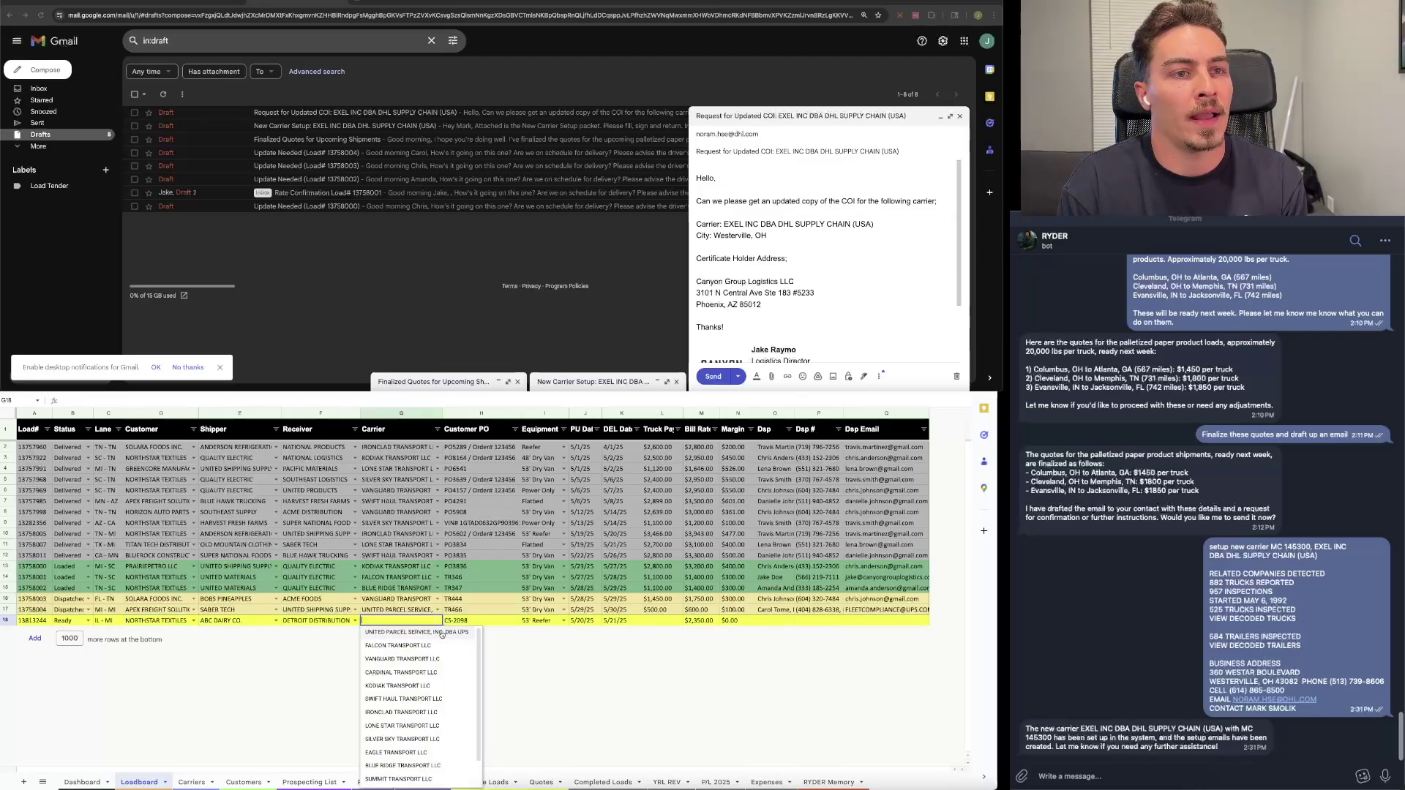
scroll(428, 684, down, 1)
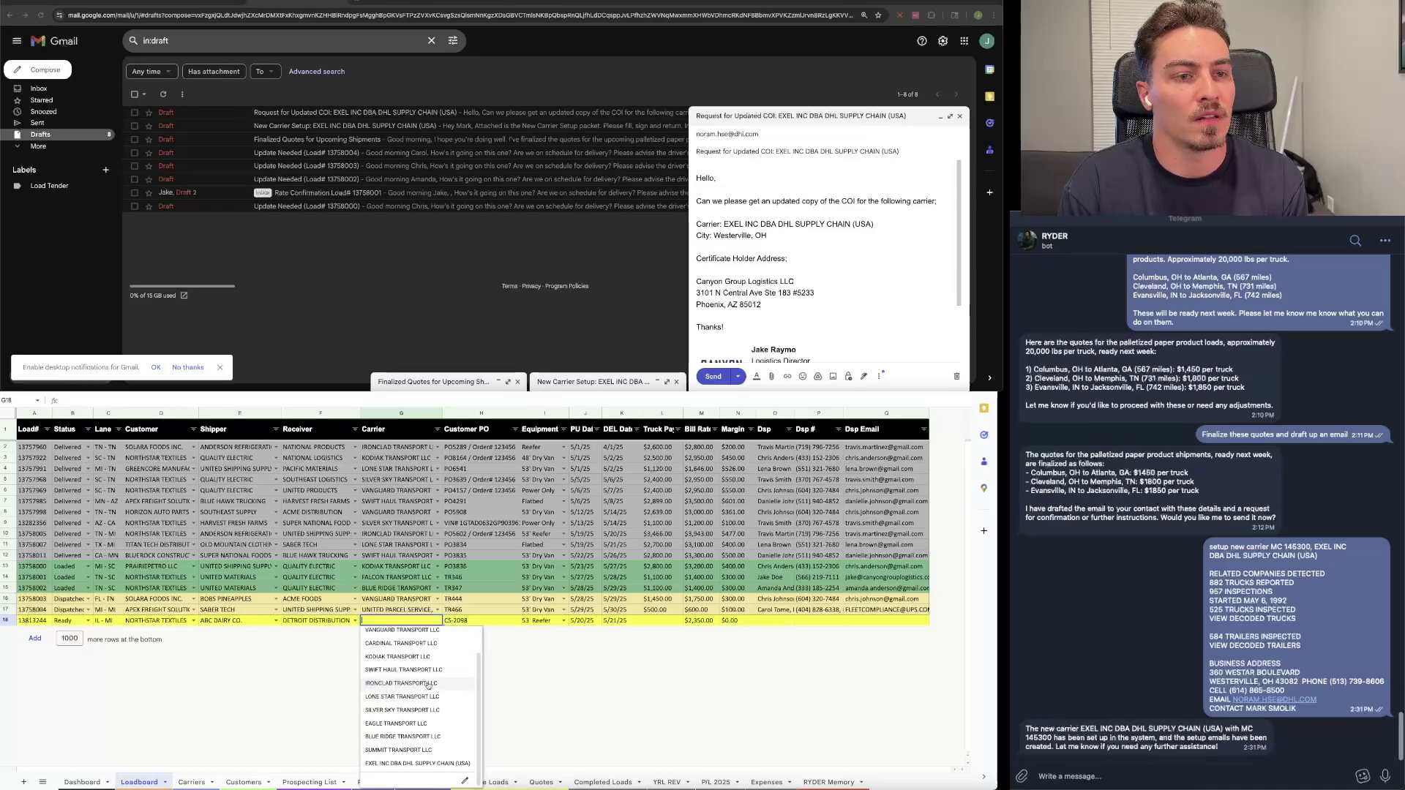
click(442, 765)
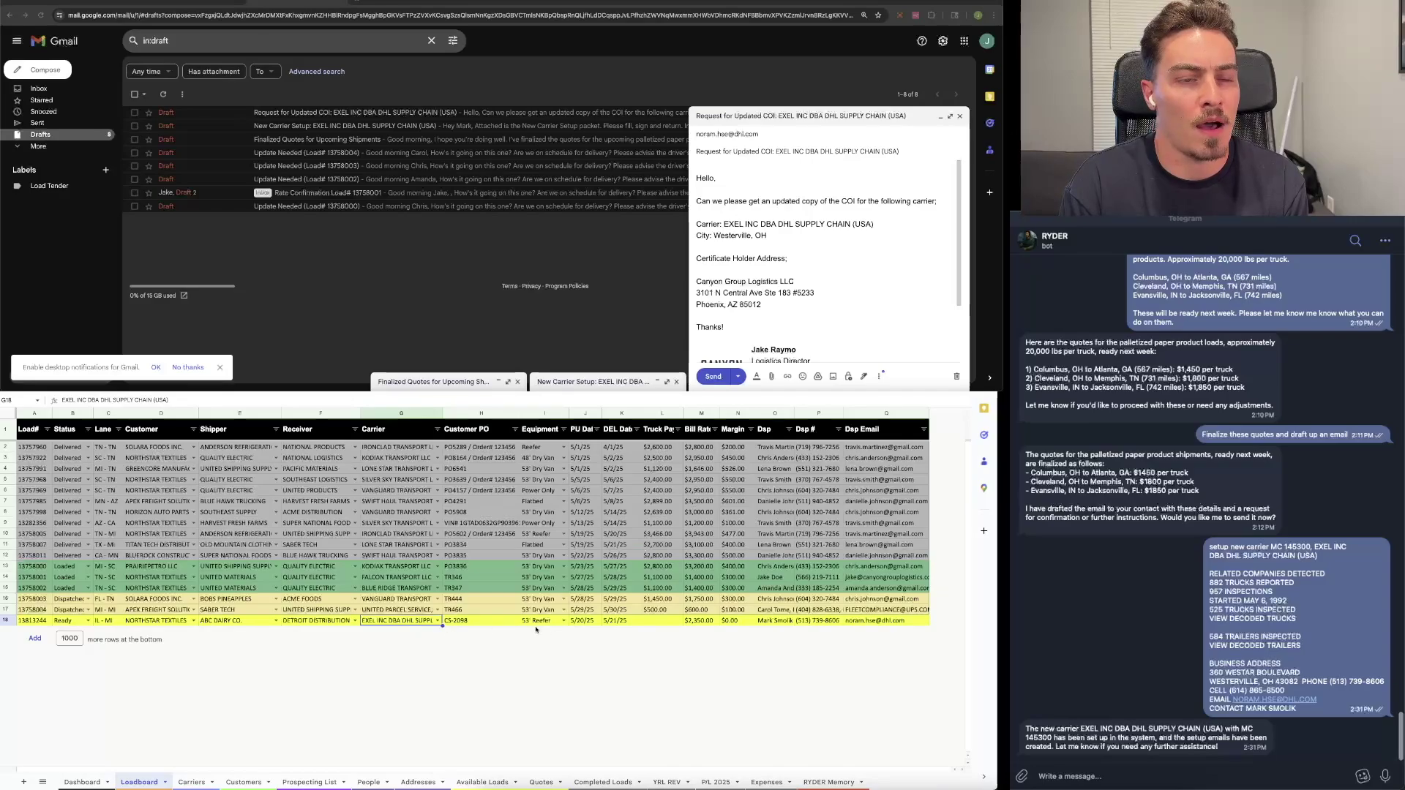
Step: Enter $2,000.00 truck pay for row 18 and set its status to Covered
double_click(664, 620)
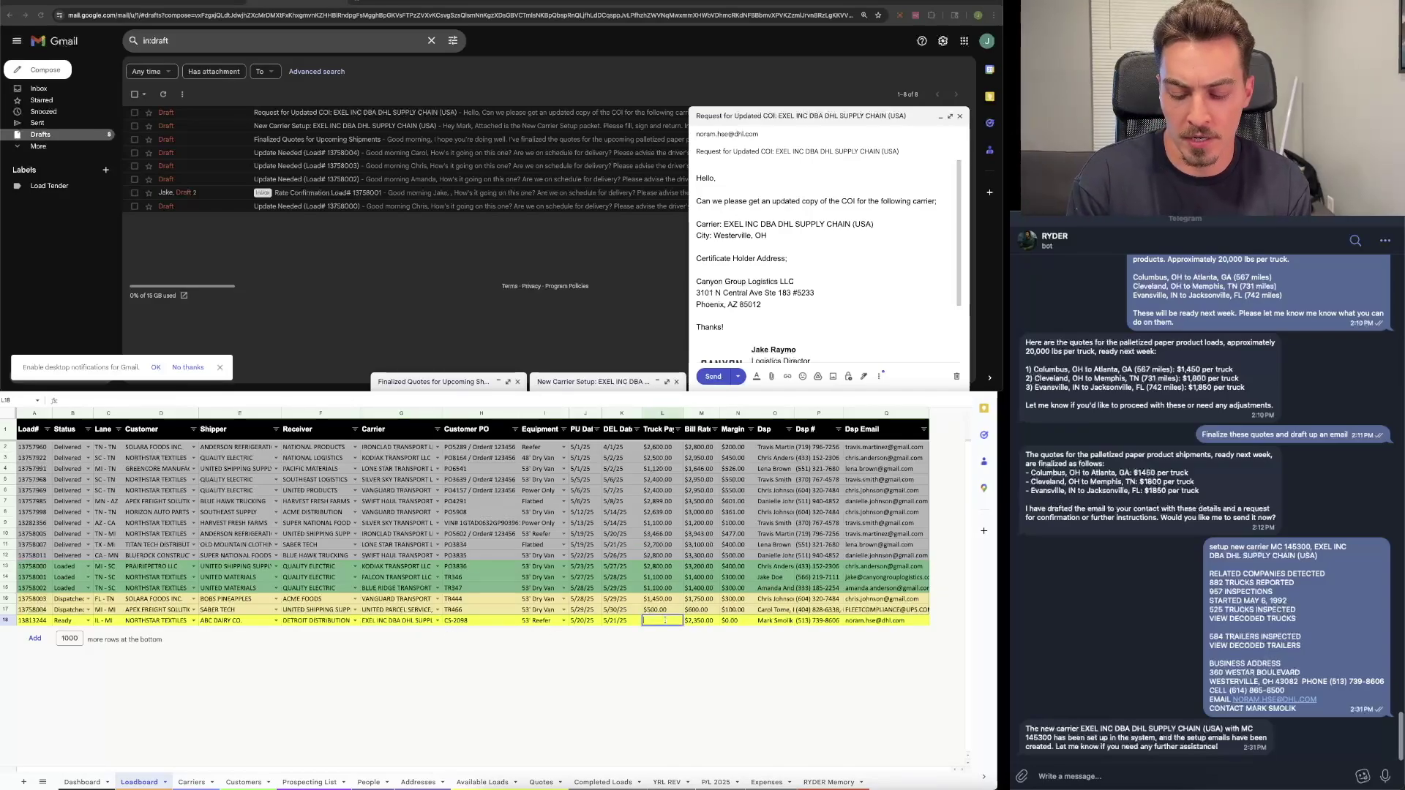
text(2000)
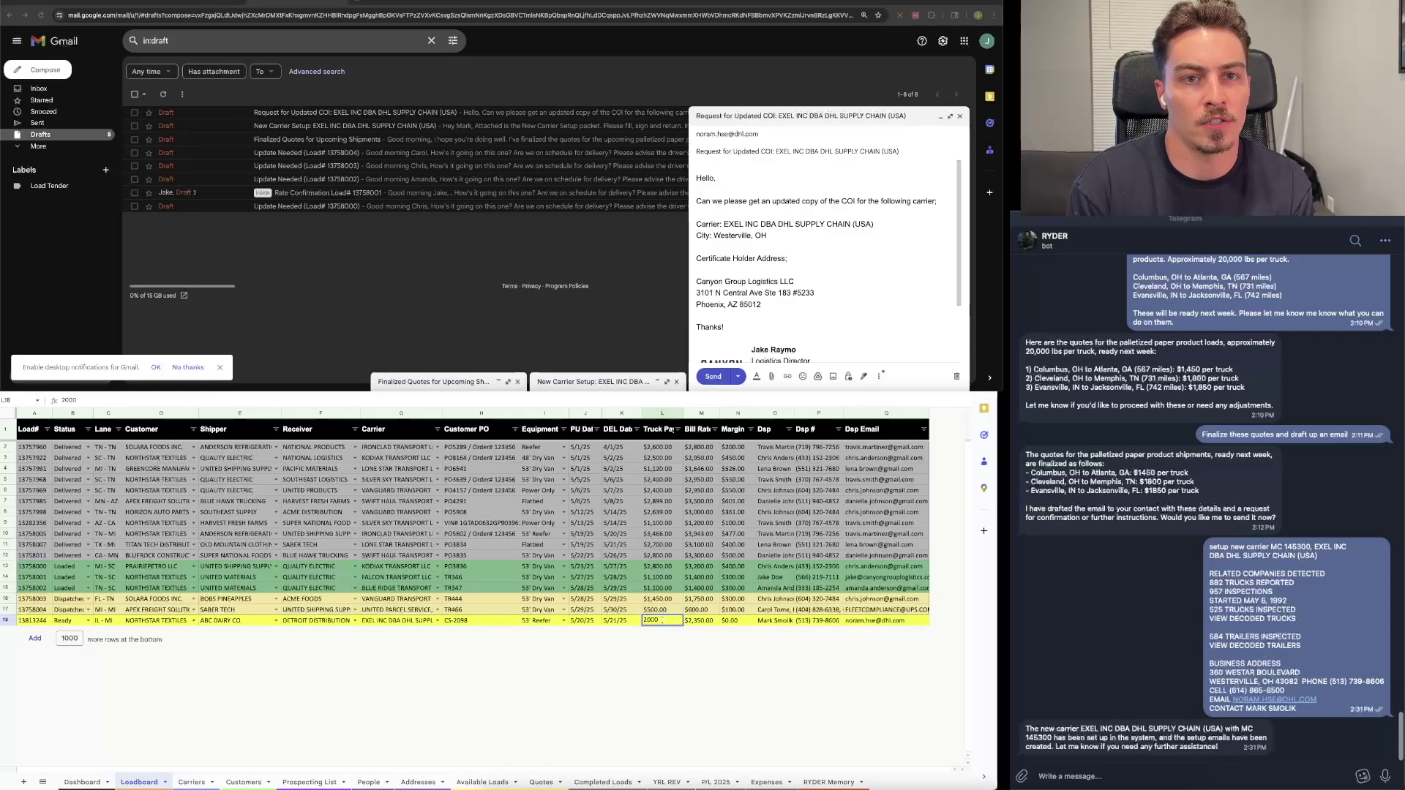
key(Tab)
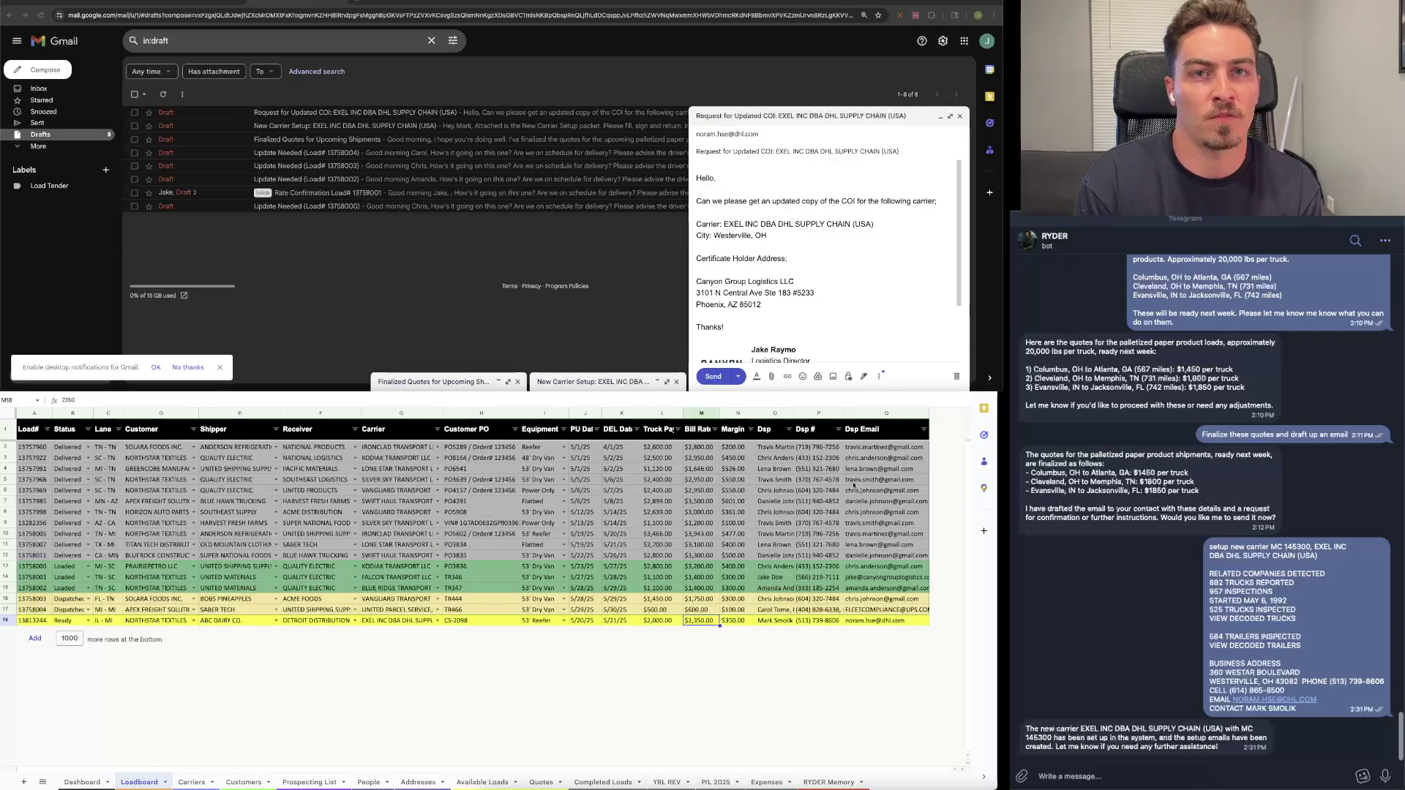
key(Left)
key(Left)
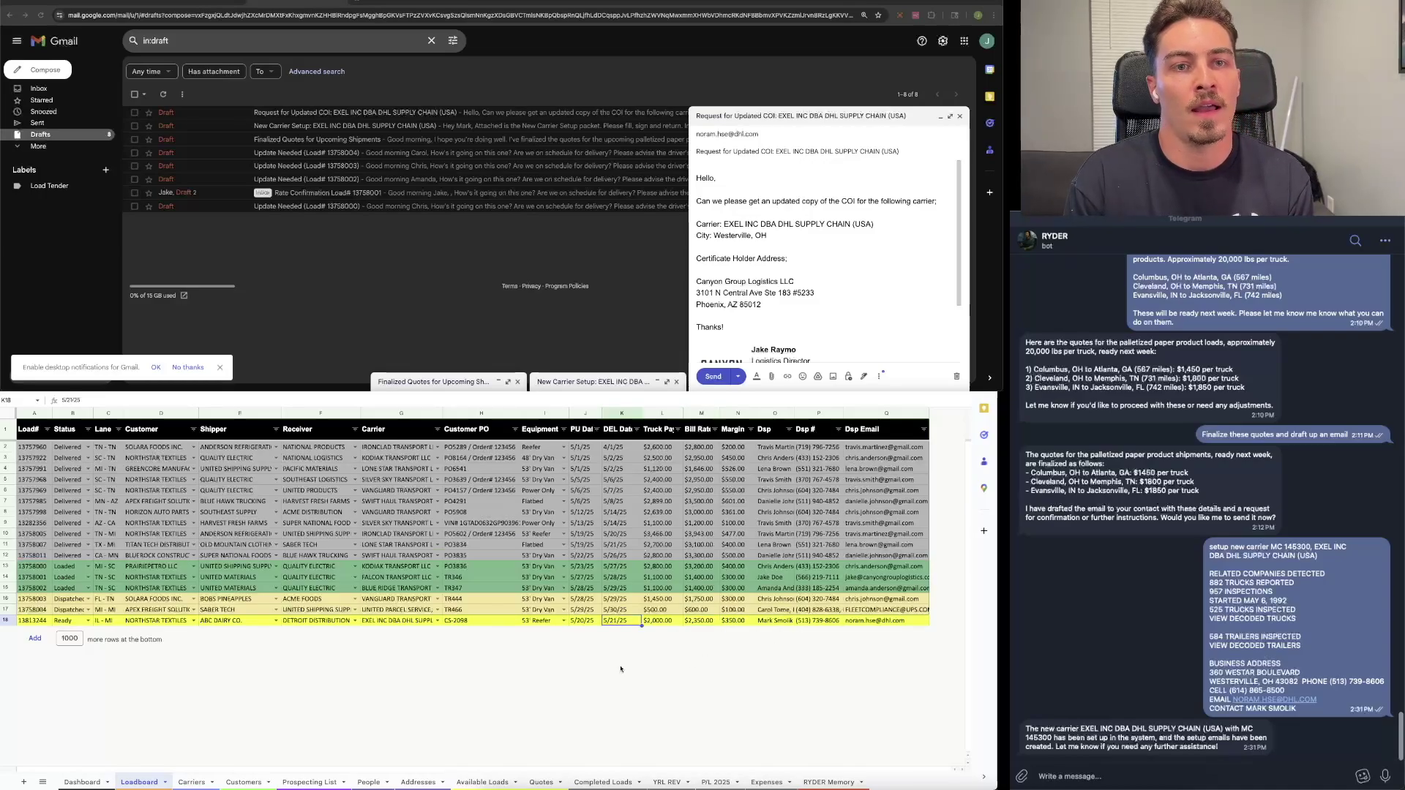
click(87, 621)
click(621, 620)
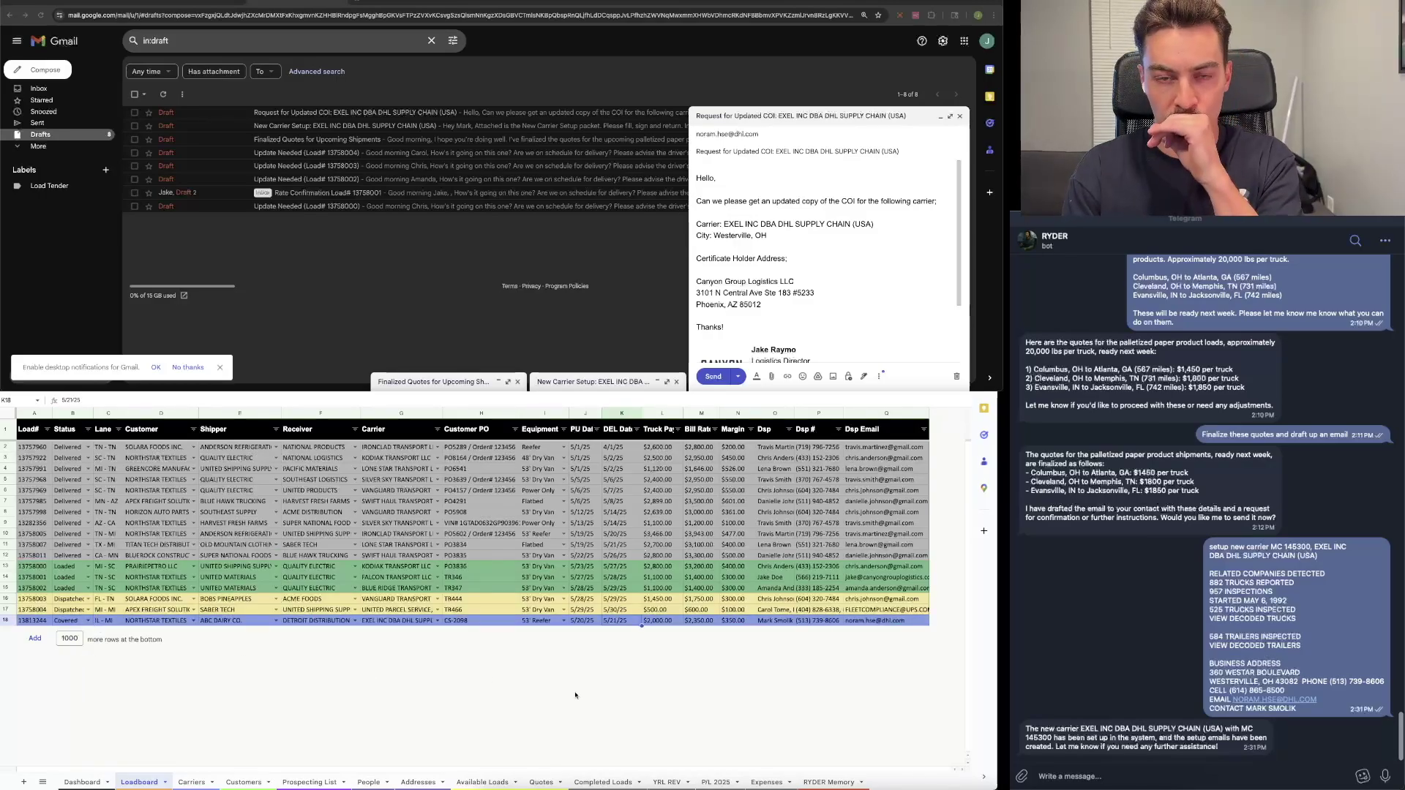
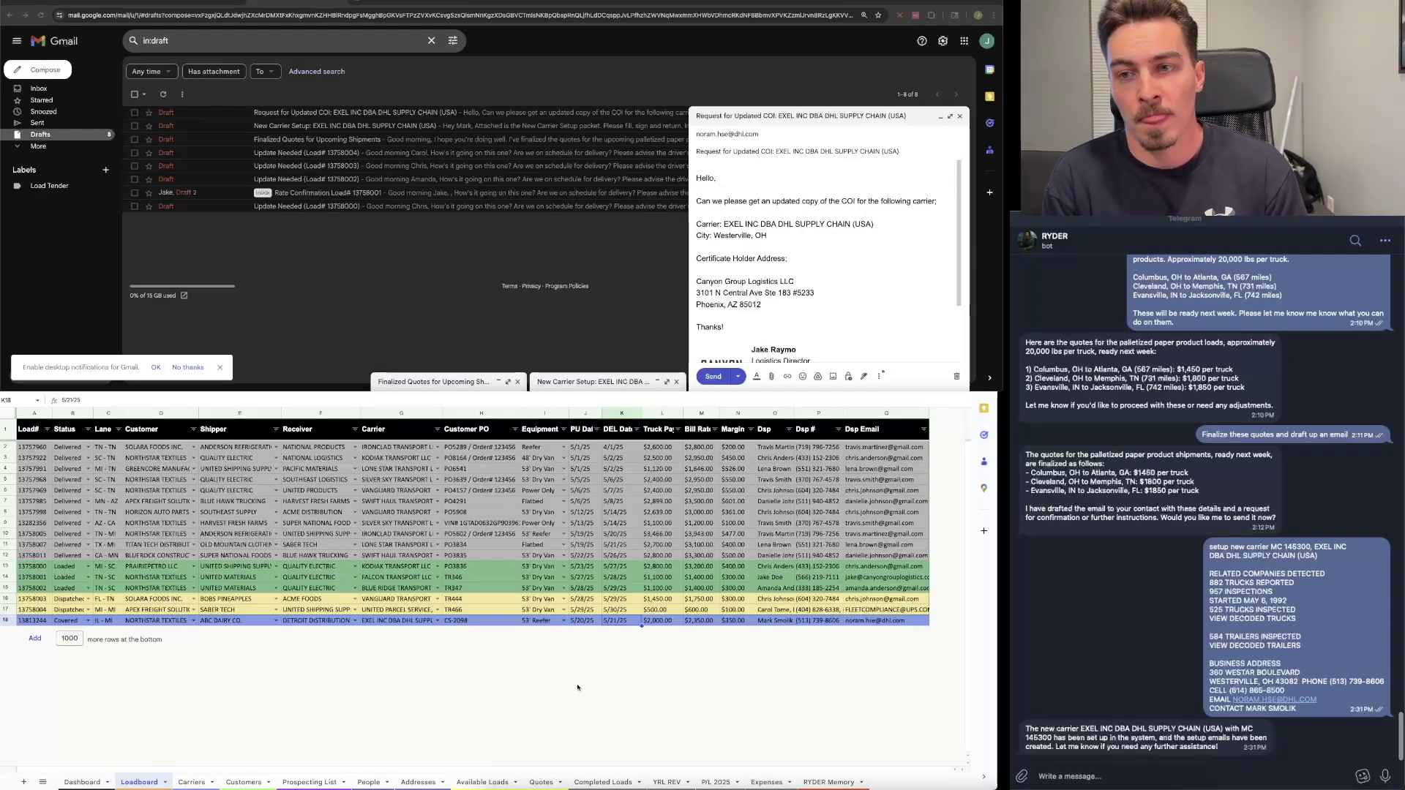
Step: Close the Gmail drafts and change row 18's carrier to FALCON TRANSPORT LLC
click(586, 620)
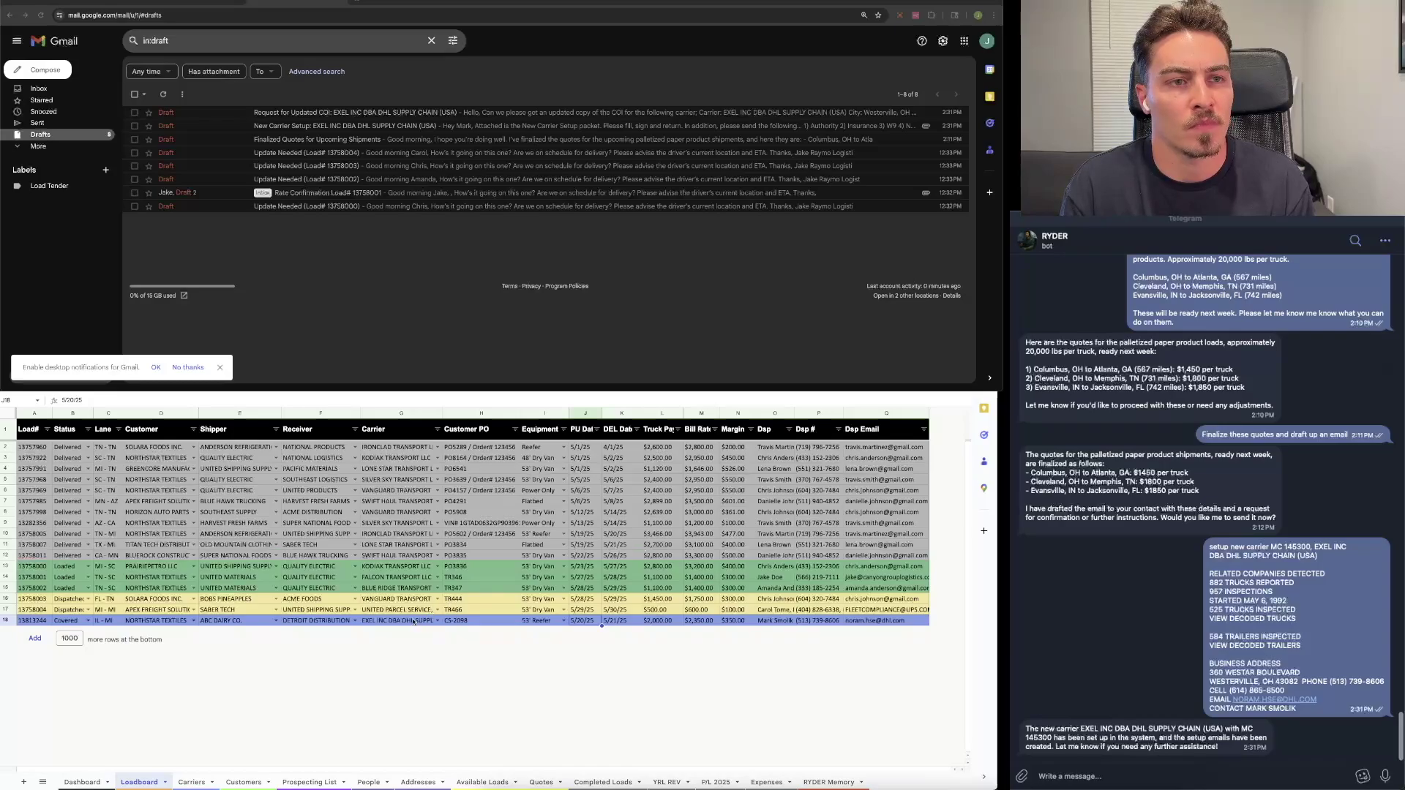
click(436, 621)
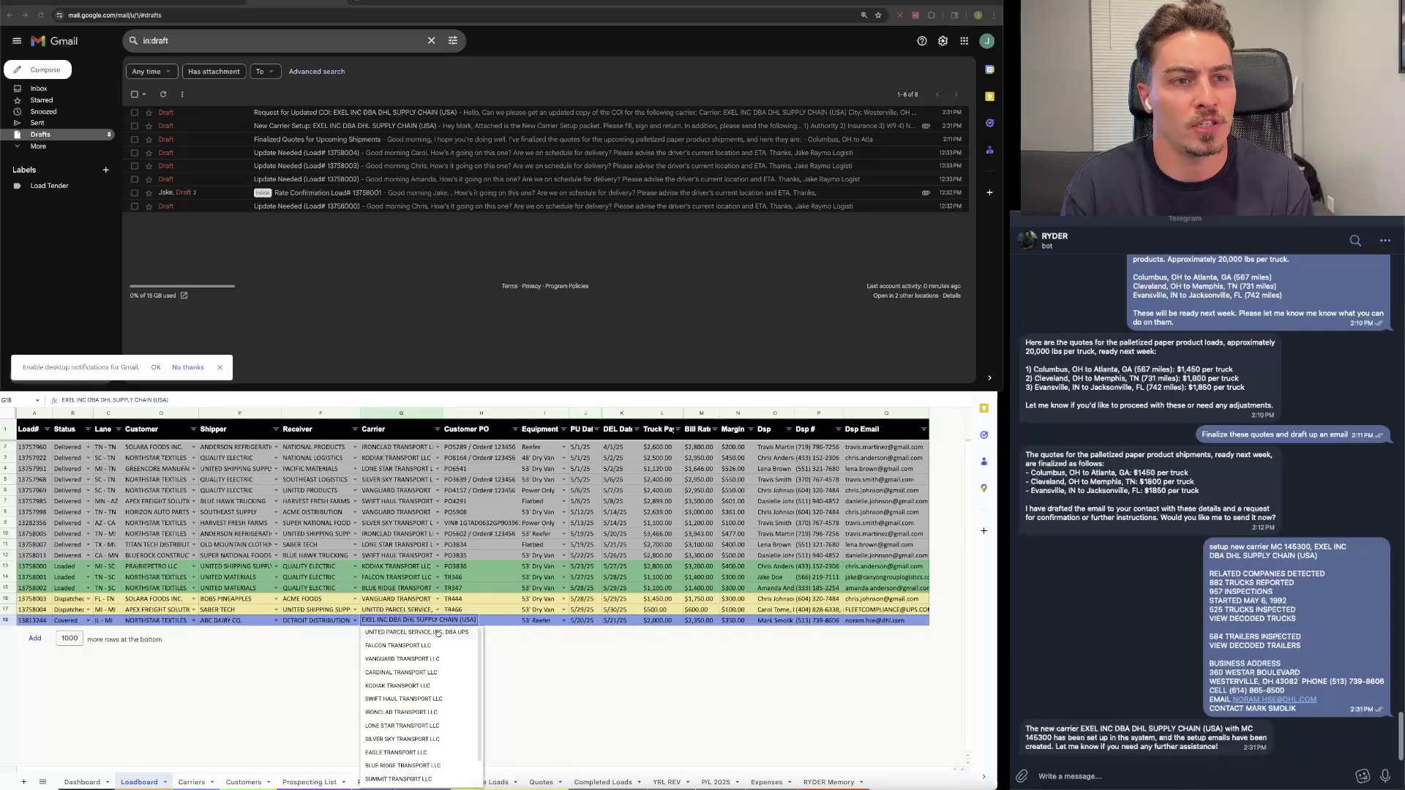
click(419, 646)
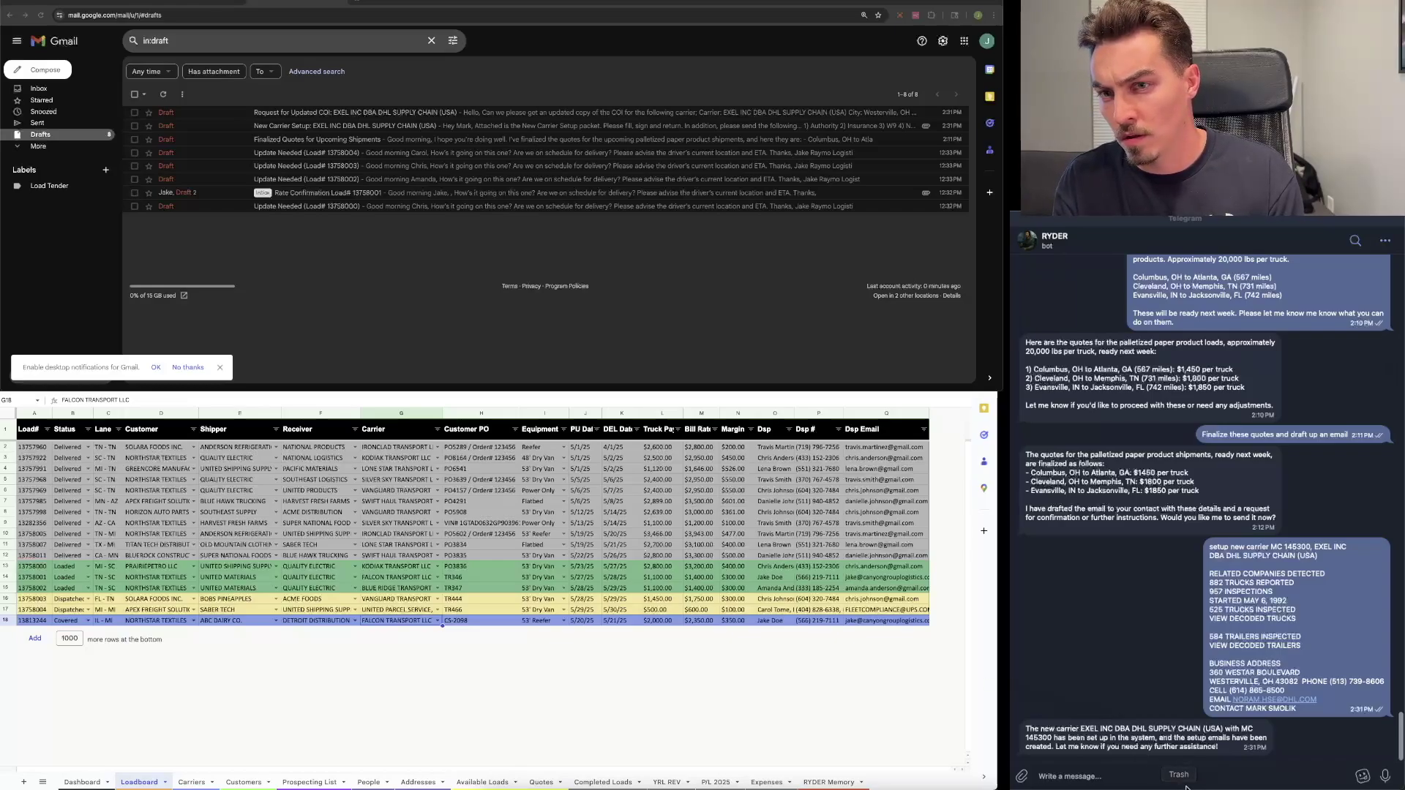
Step: Send the bot 'Send RC for load# 13813244' and open the link in its reply
text(Send RC for load# 13813244)
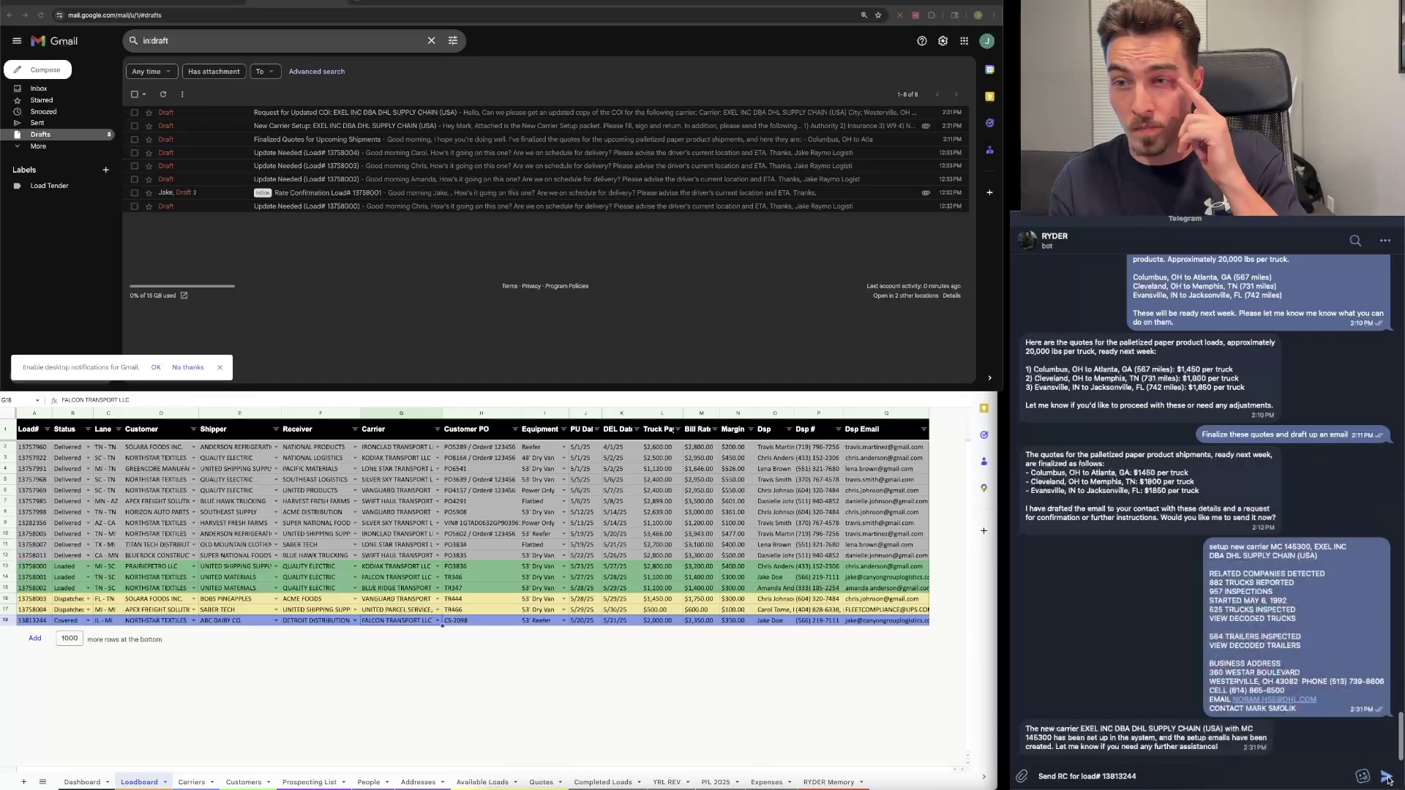
click(1387, 776)
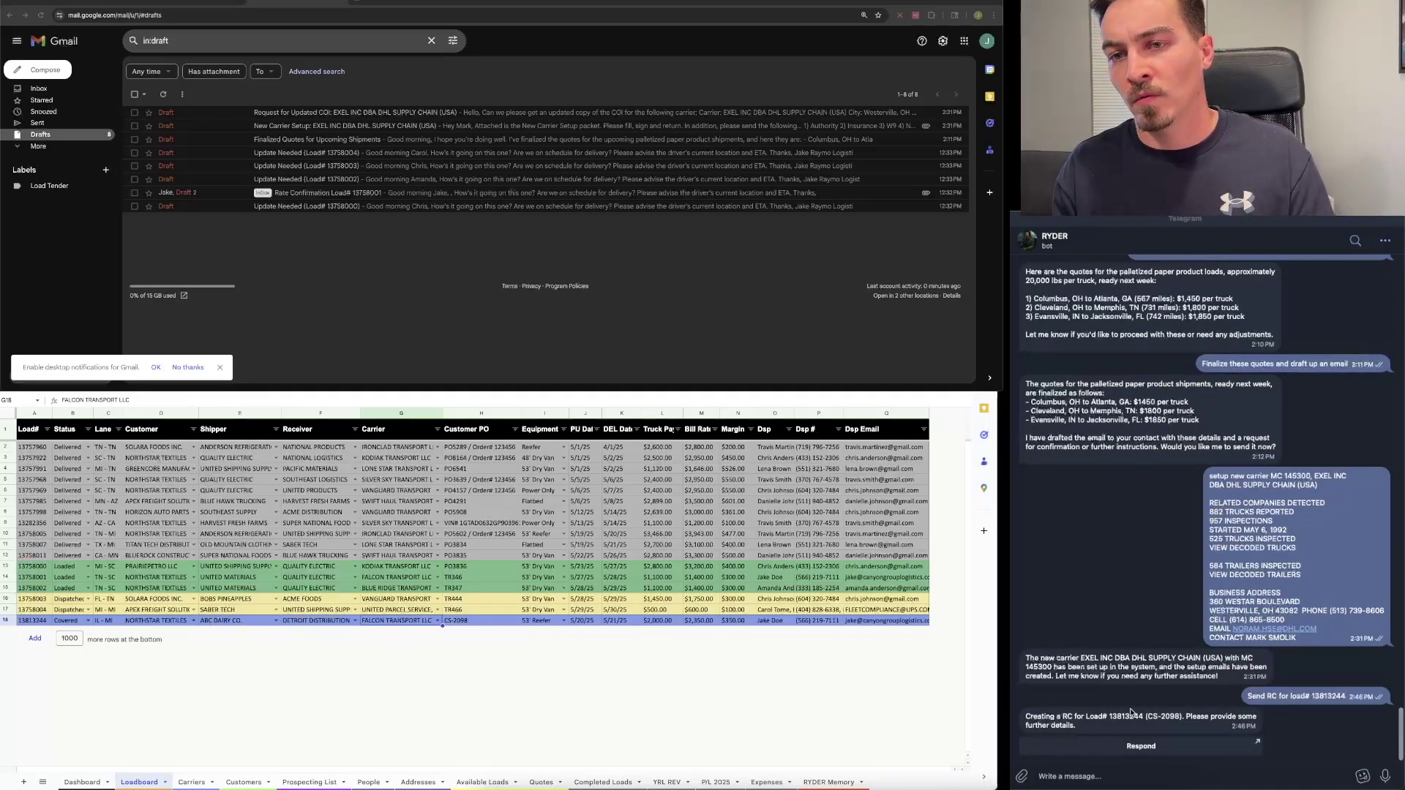
click(1164, 746)
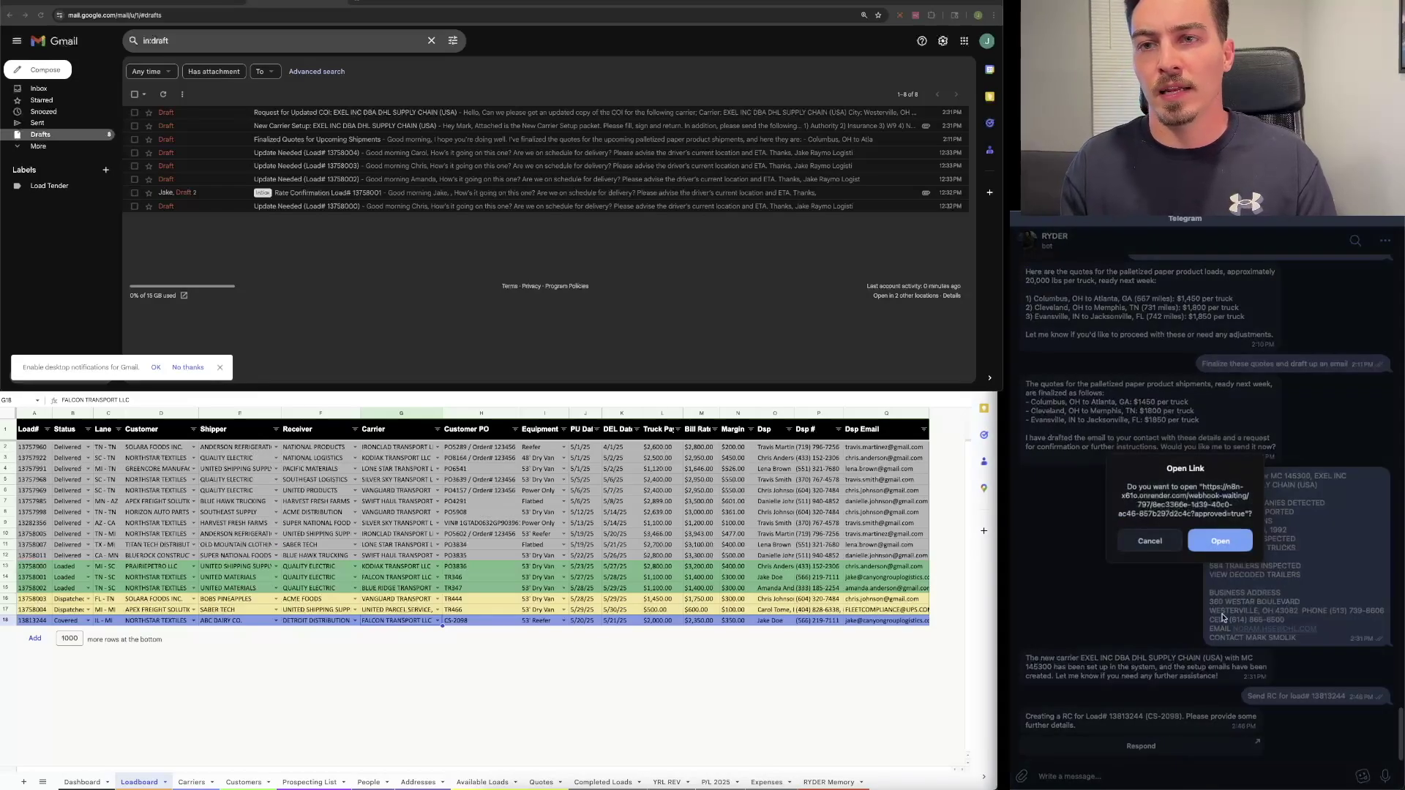
Step: Fill the n8n RC form with driver Bob, truck 12, trailer 1509, 22 pallets, 35,000 weight, and submit
click(1233, 542)
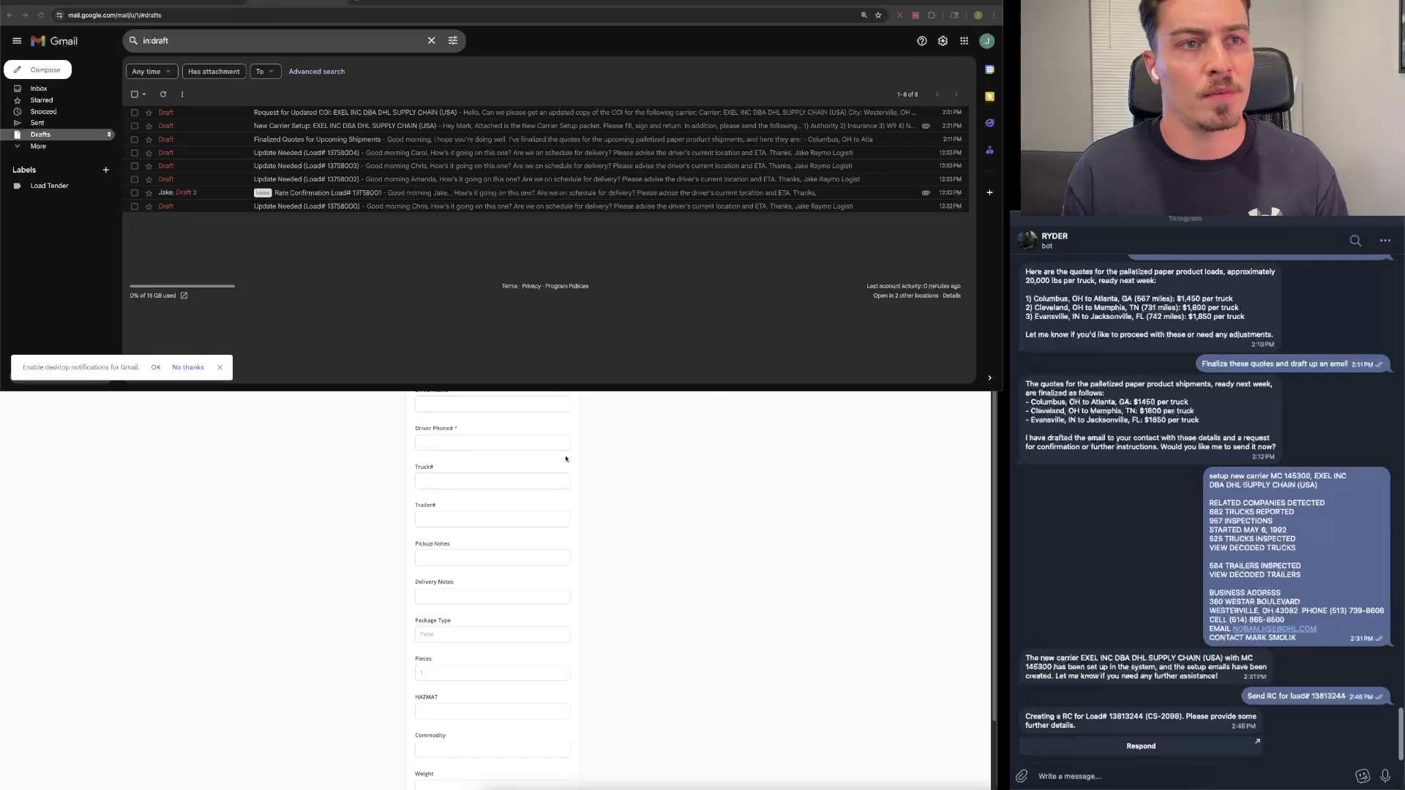
scroll(565, 457, down, 1)
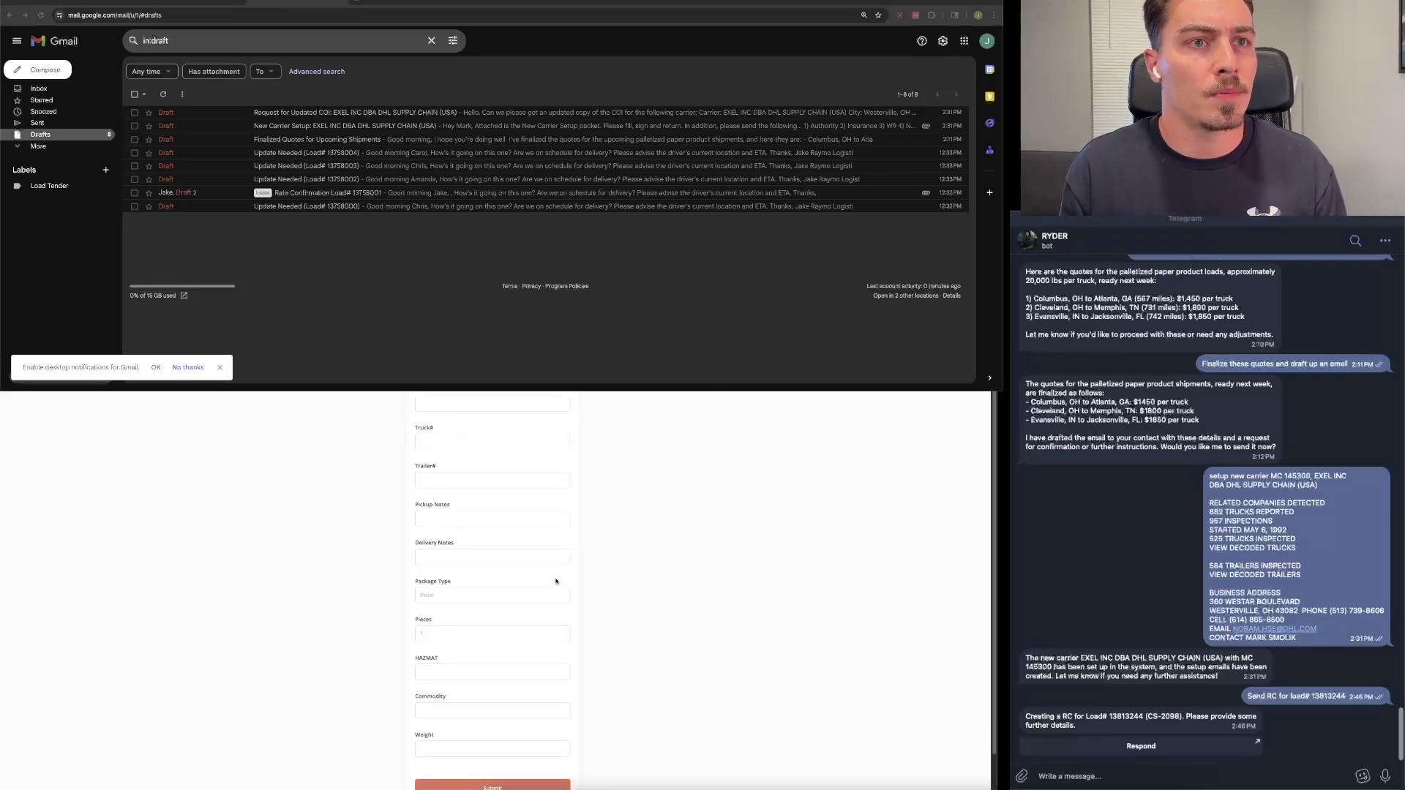
scroll(483, 476, up, 1)
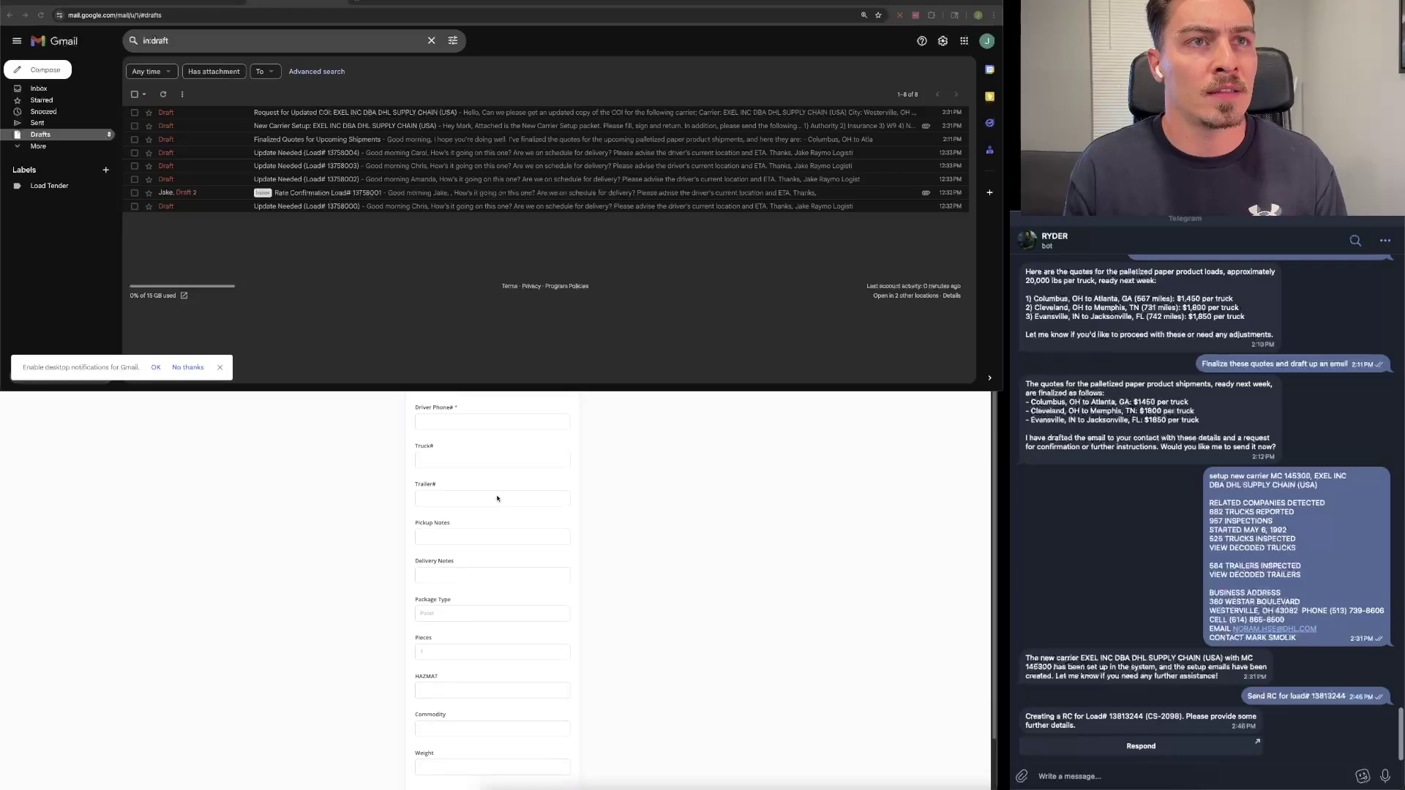
click(465, 402)
text(Bob)
click(468, 443)
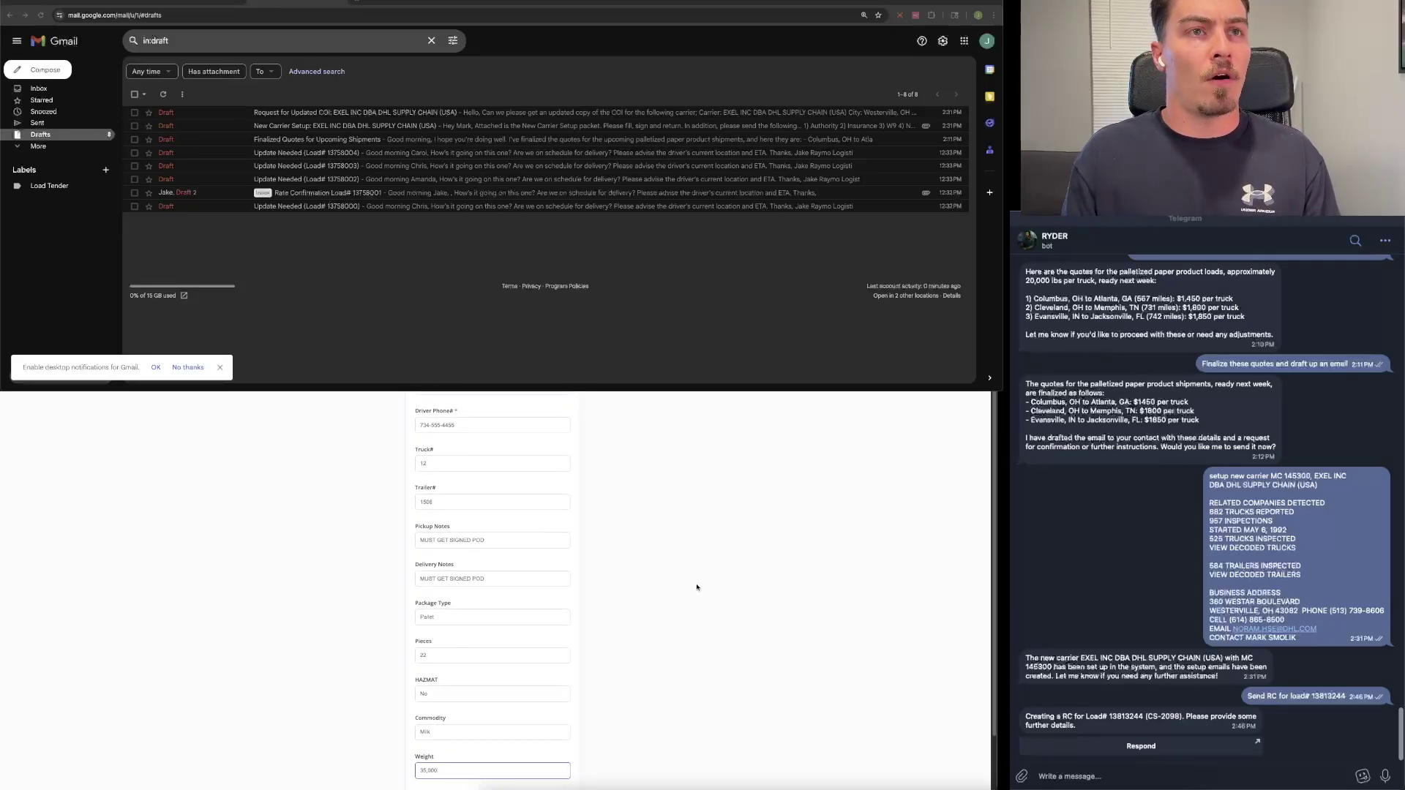
scroll(705, 575, down, 2)
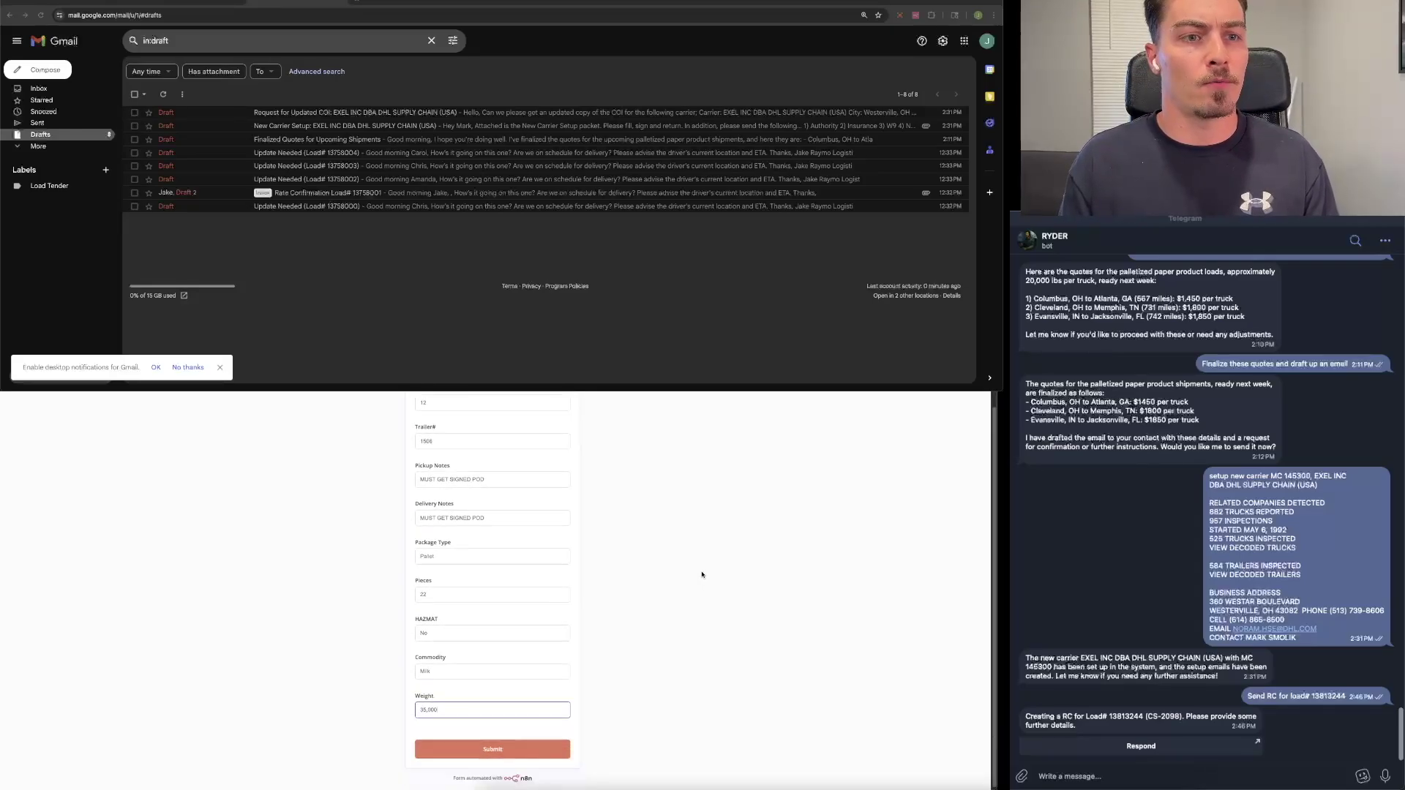
click(513, 749)
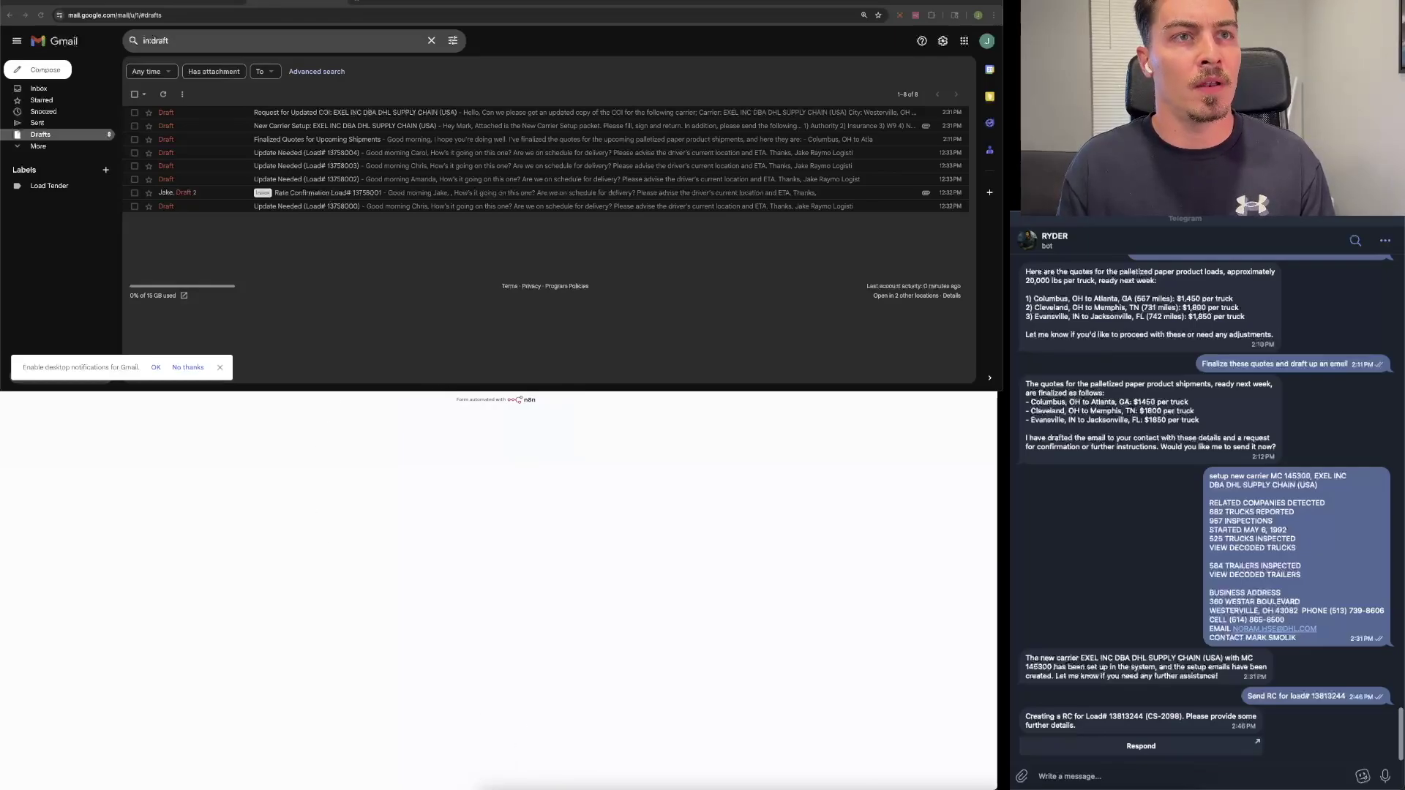
key(super+w)
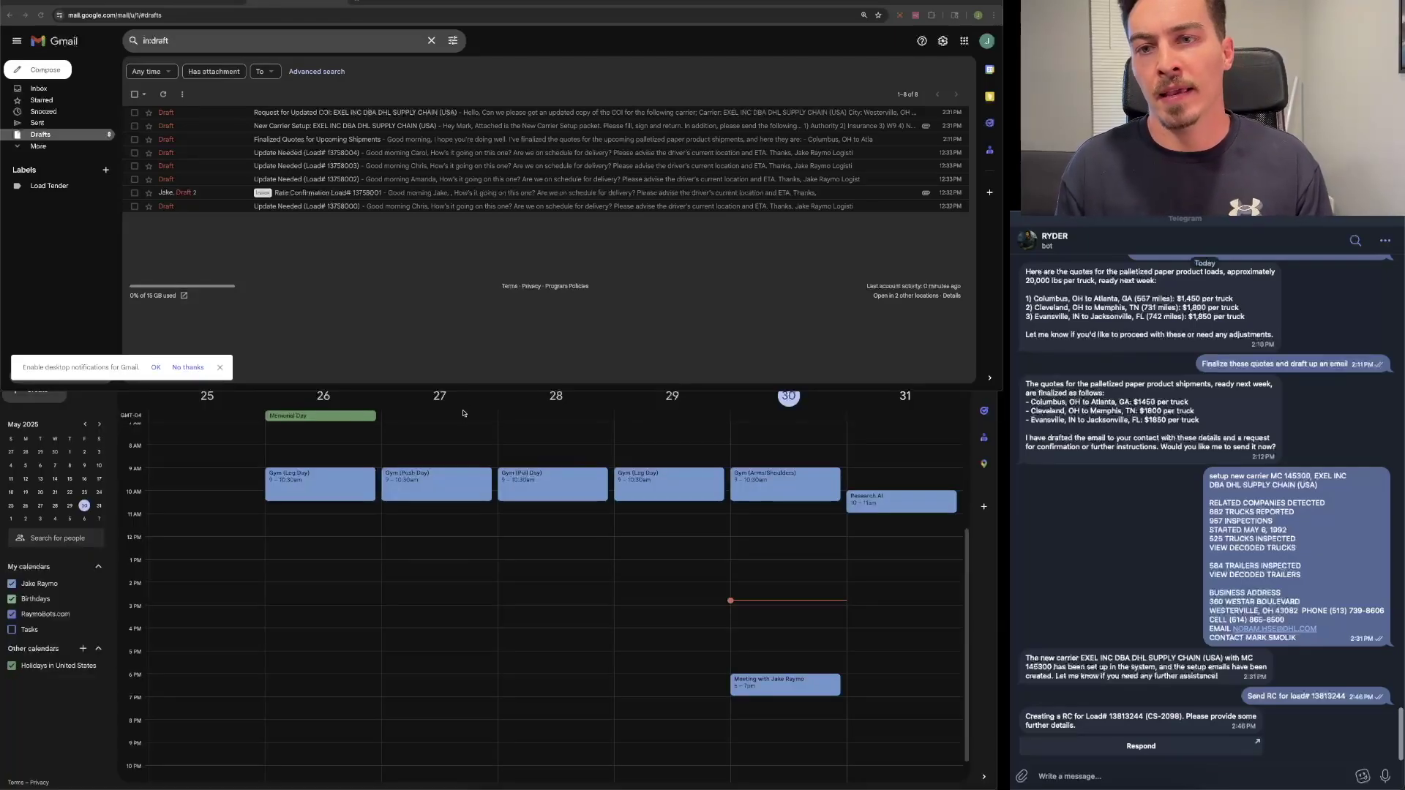
Step: Check the dispatcher email in Loadboard cell Q18, then reload the Gmail Drafts list
key(super+w)
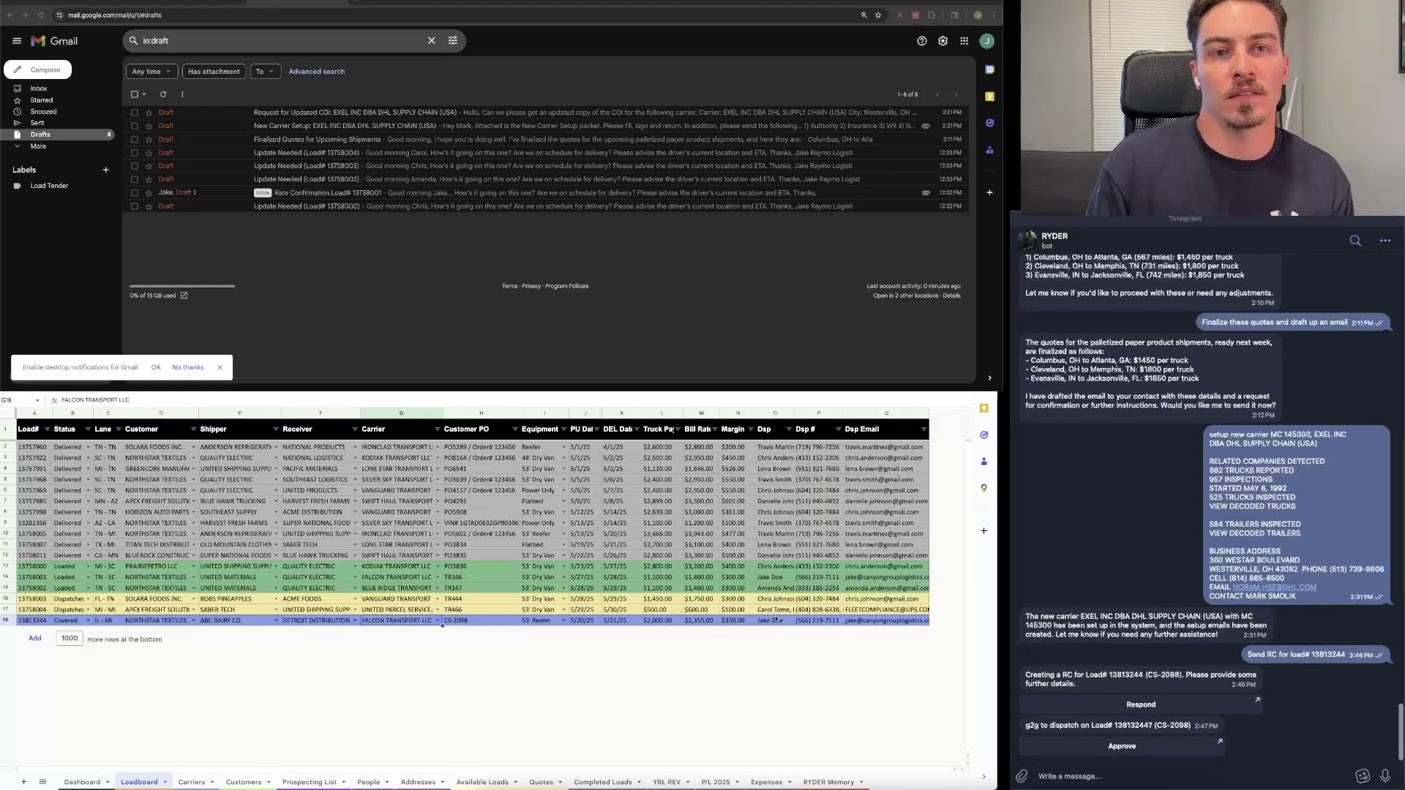
click(886, 621)
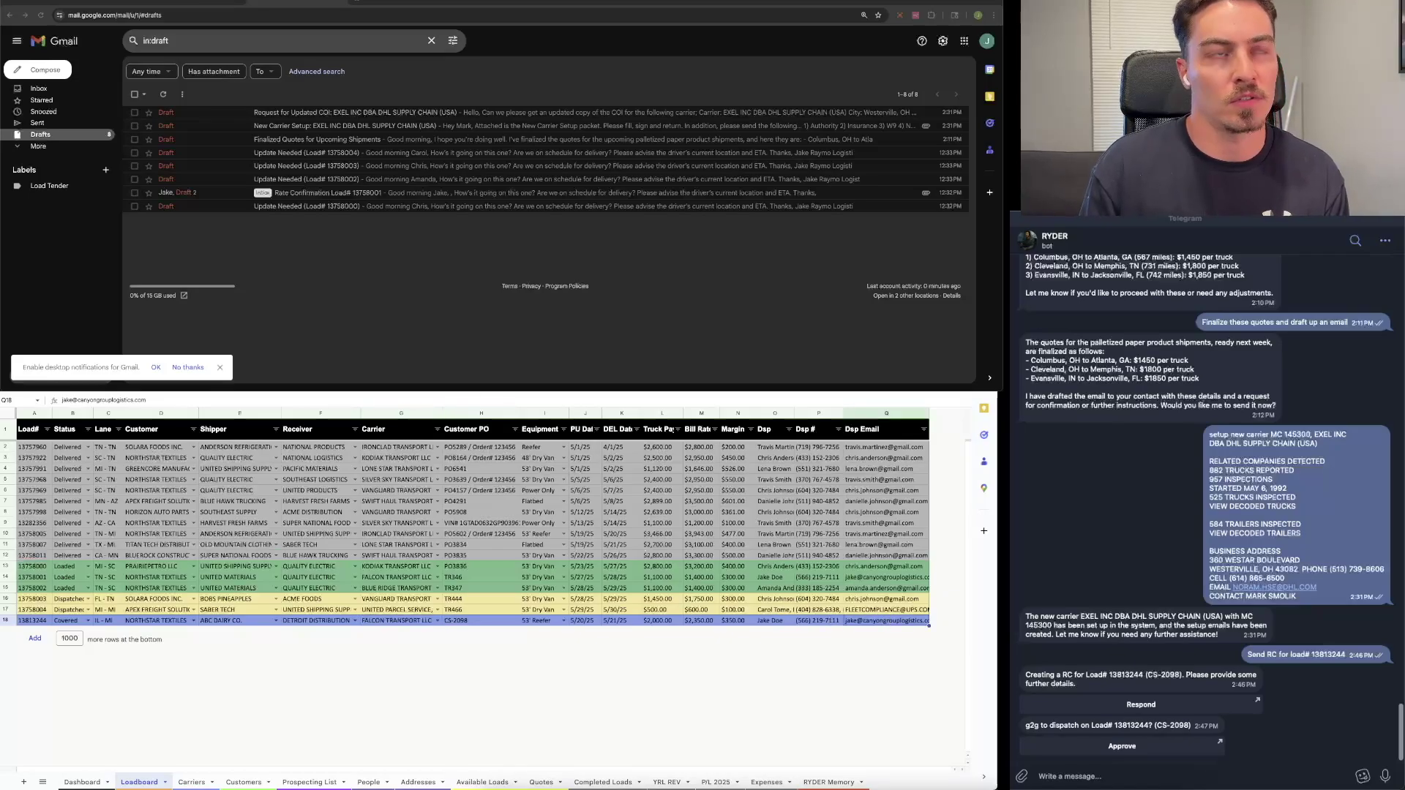
click(41, 14)
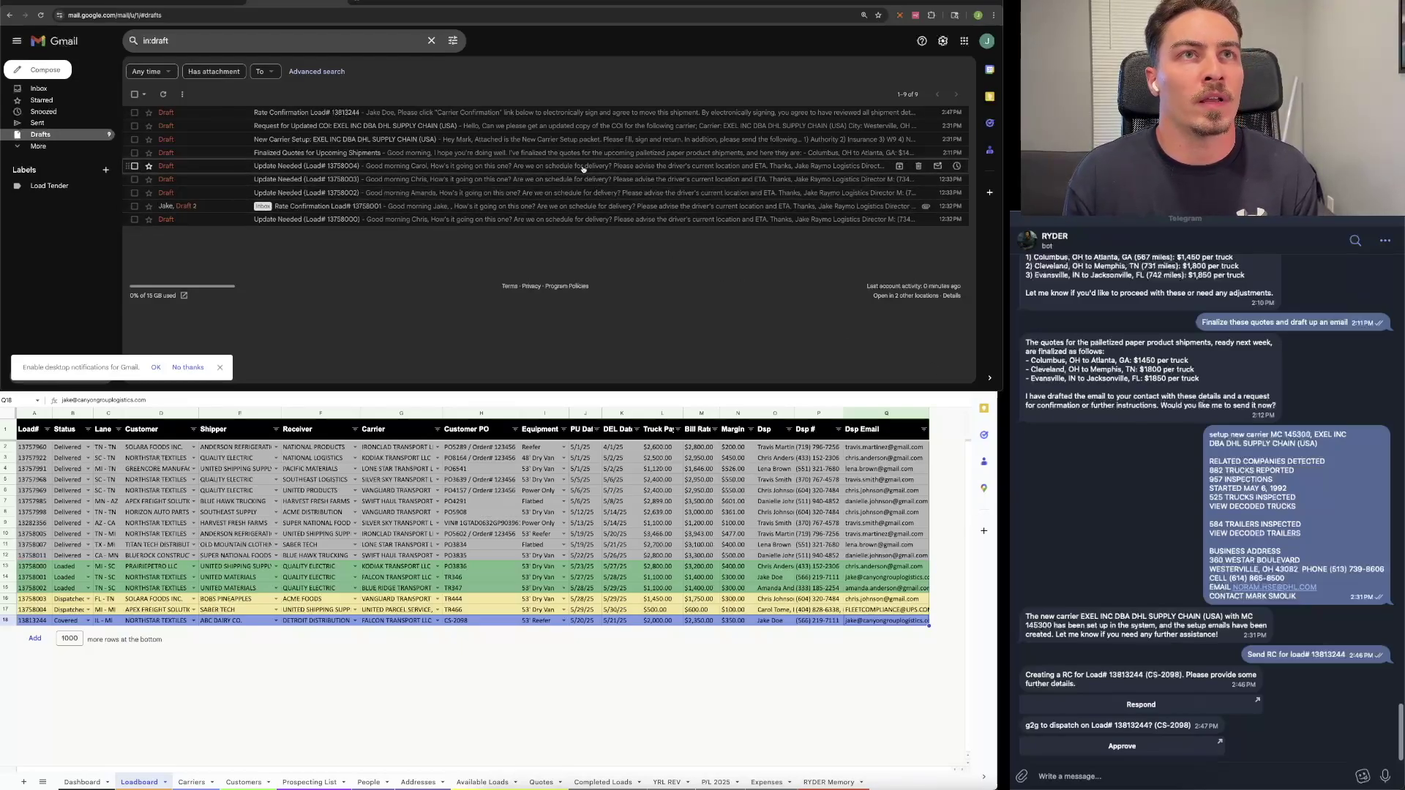
click(552, 114)
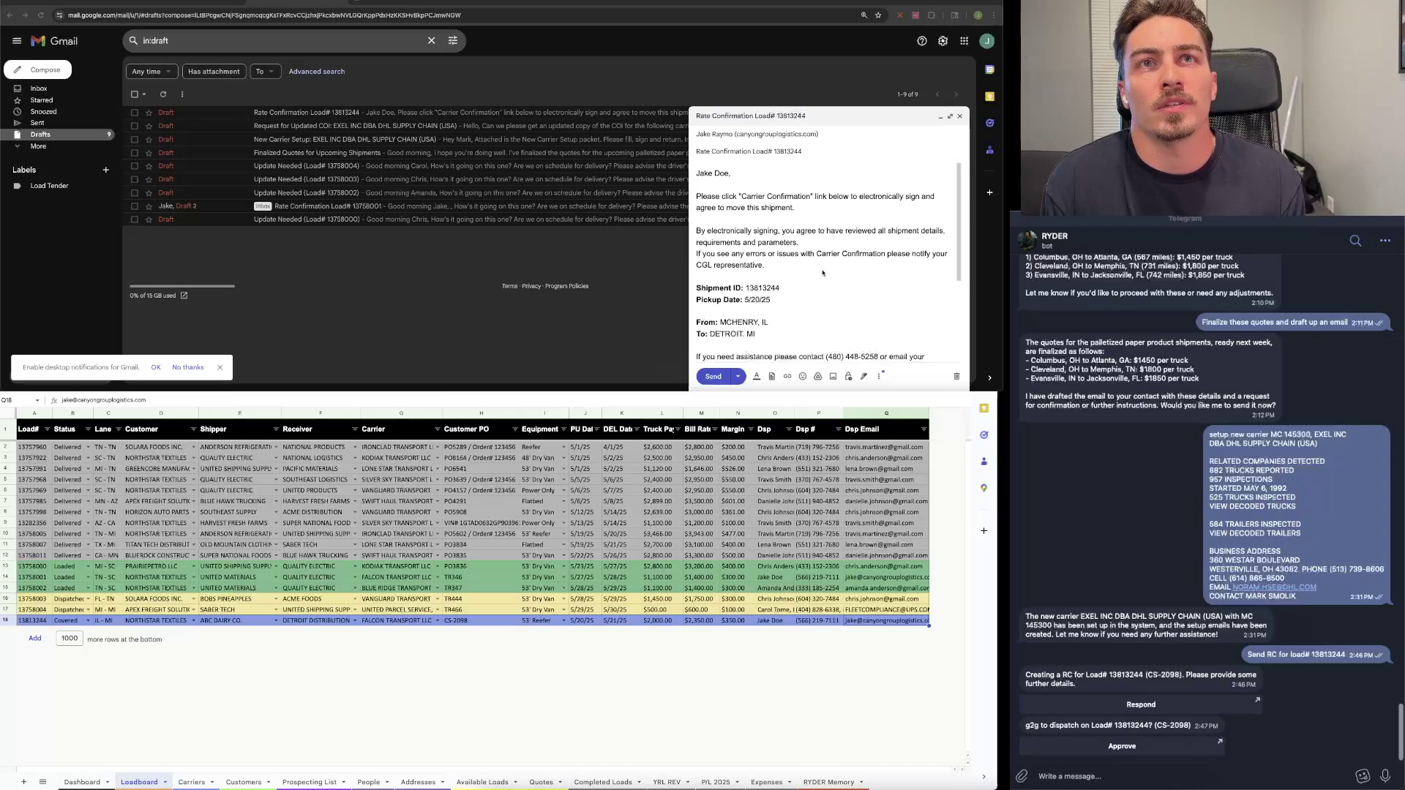
scroll(832, 258, down, 3)
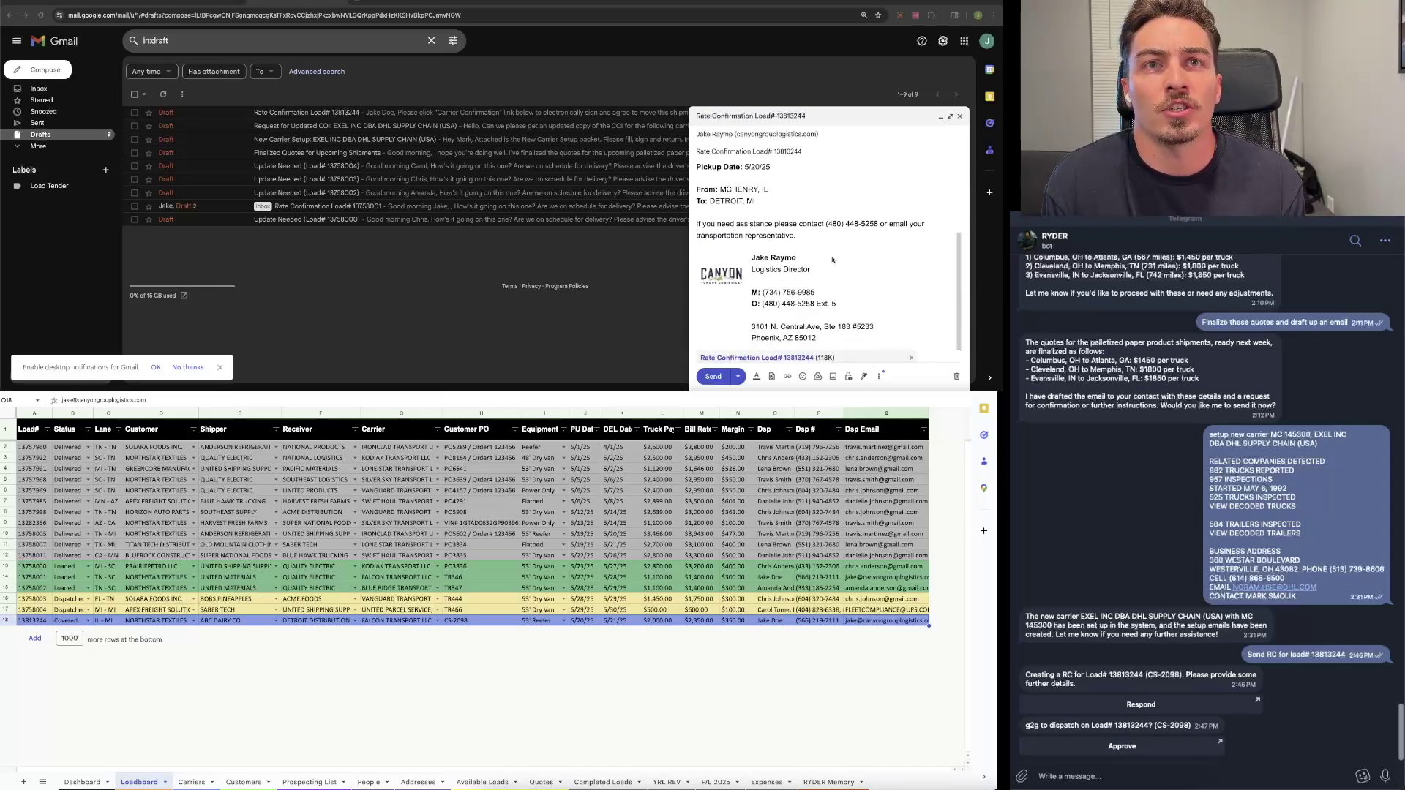
scroll(781, 351, up, 3)
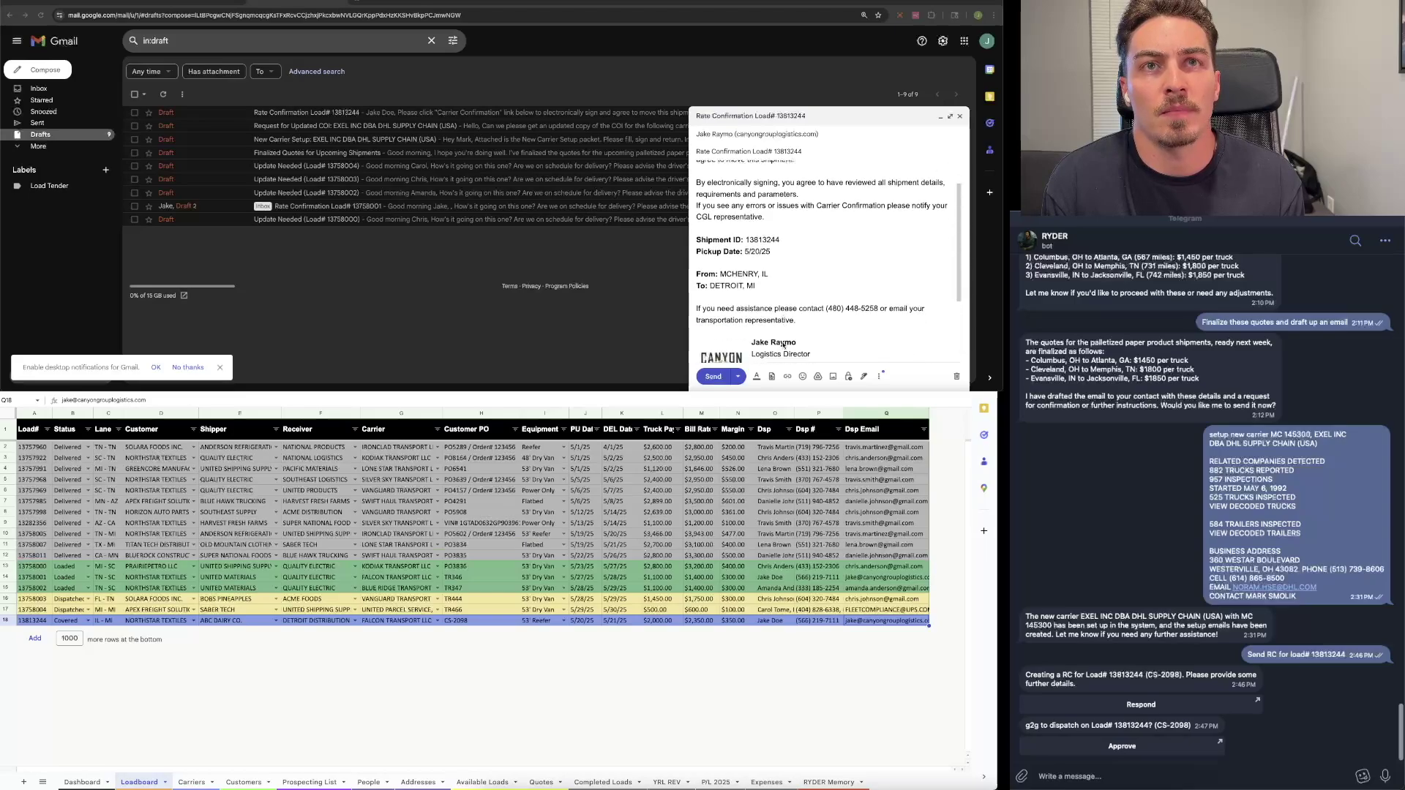
scroll(782, 345, down, 1)
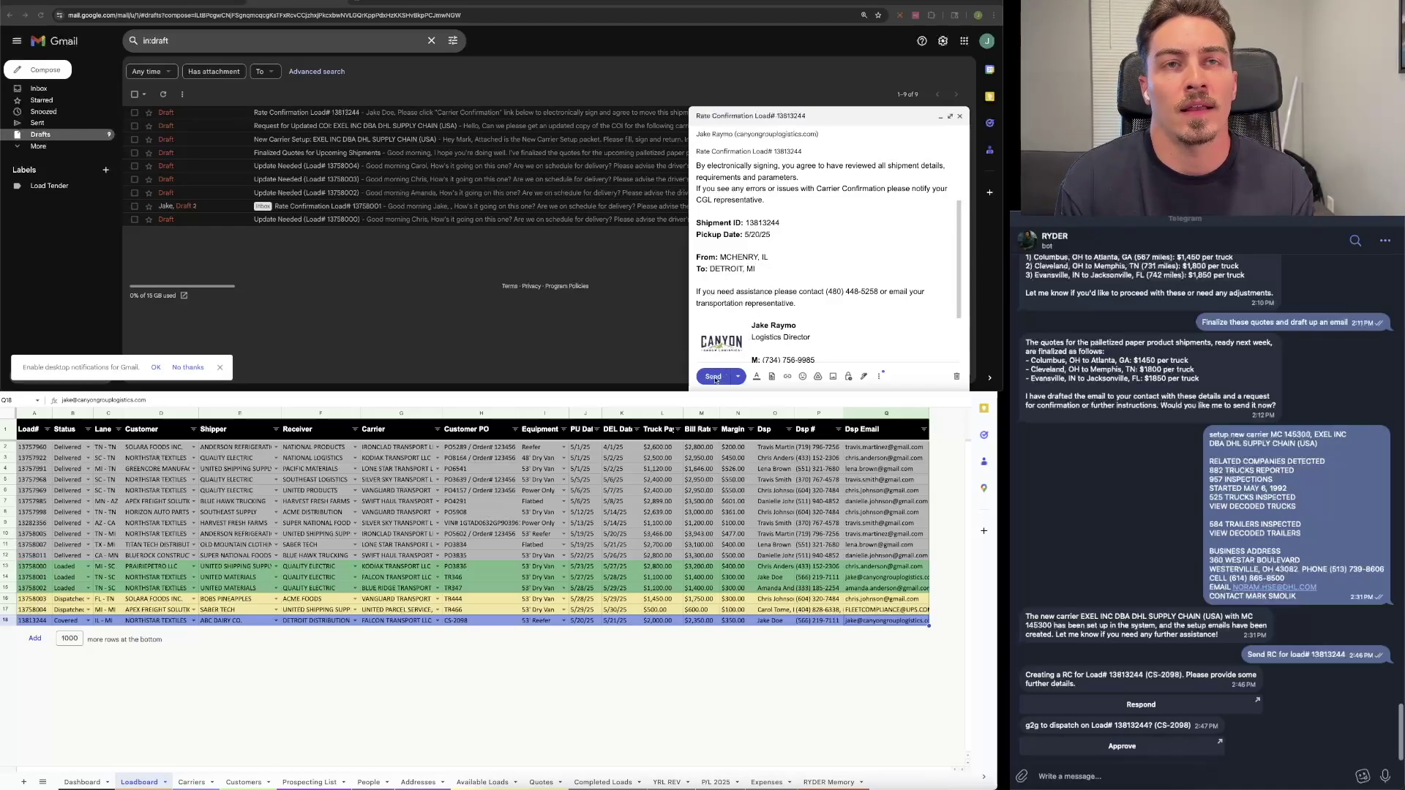
scroll(845, 293, up, 2)
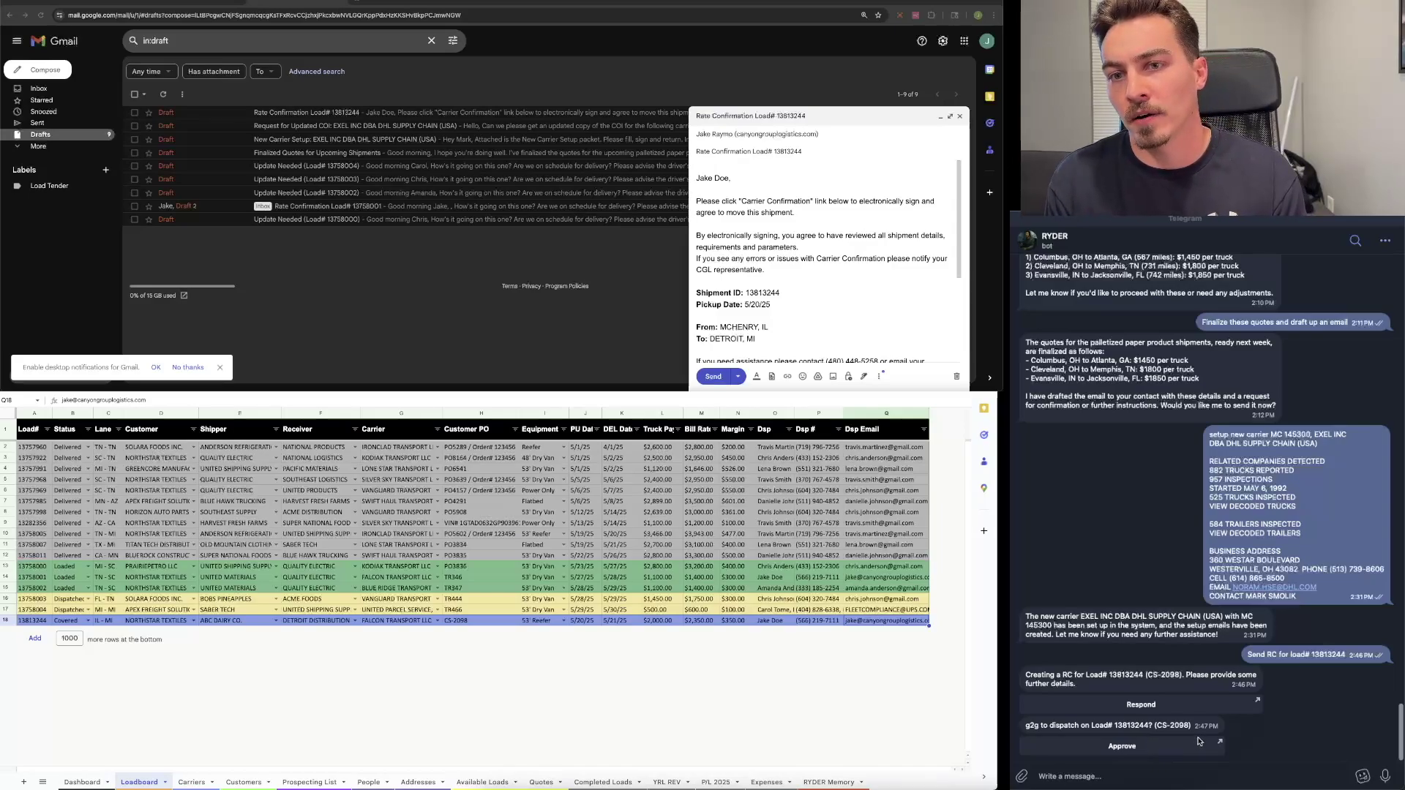
Step: Approve dispatch of load 13813244 through the bot's link, then refresh the Gmail drafts
click(1141, 747)
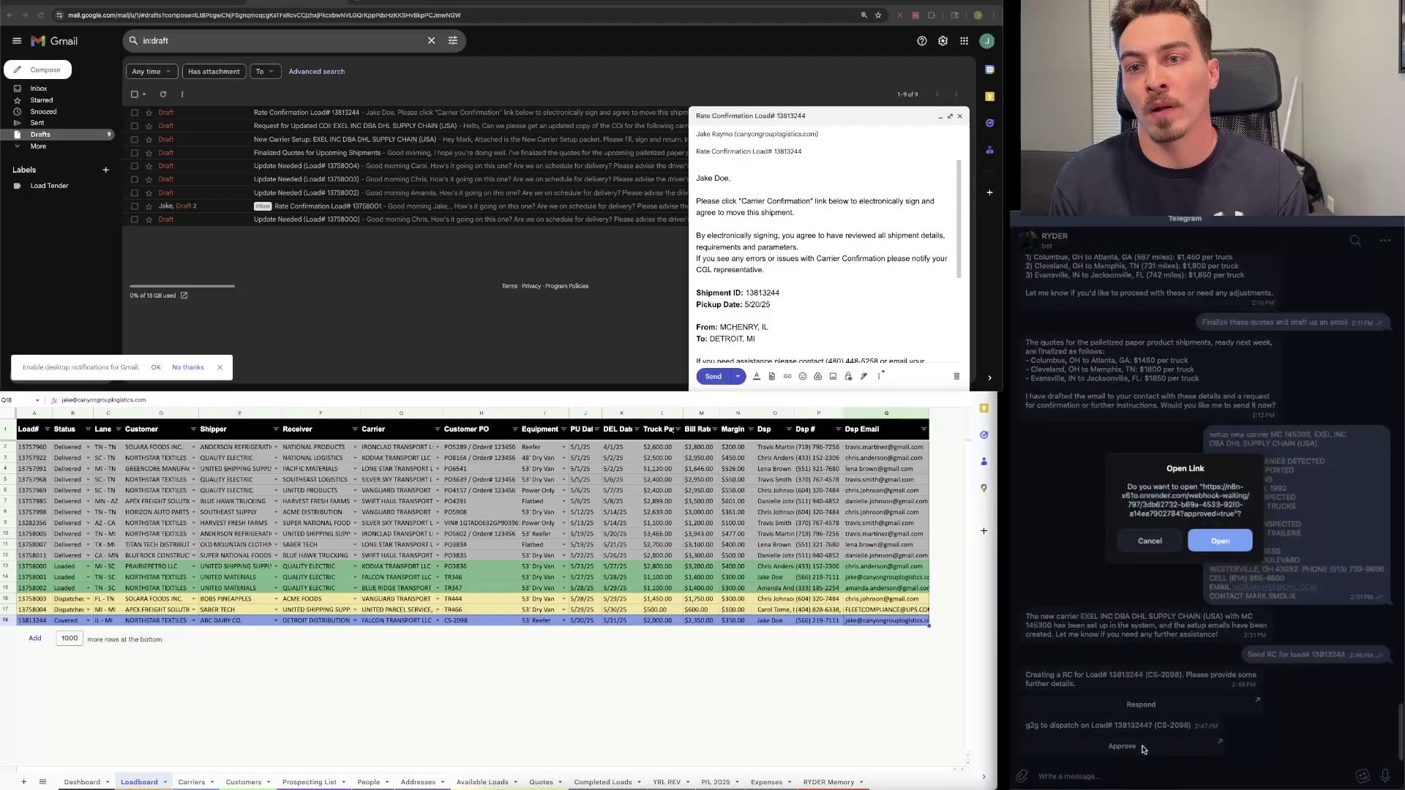
click(1214, 546)
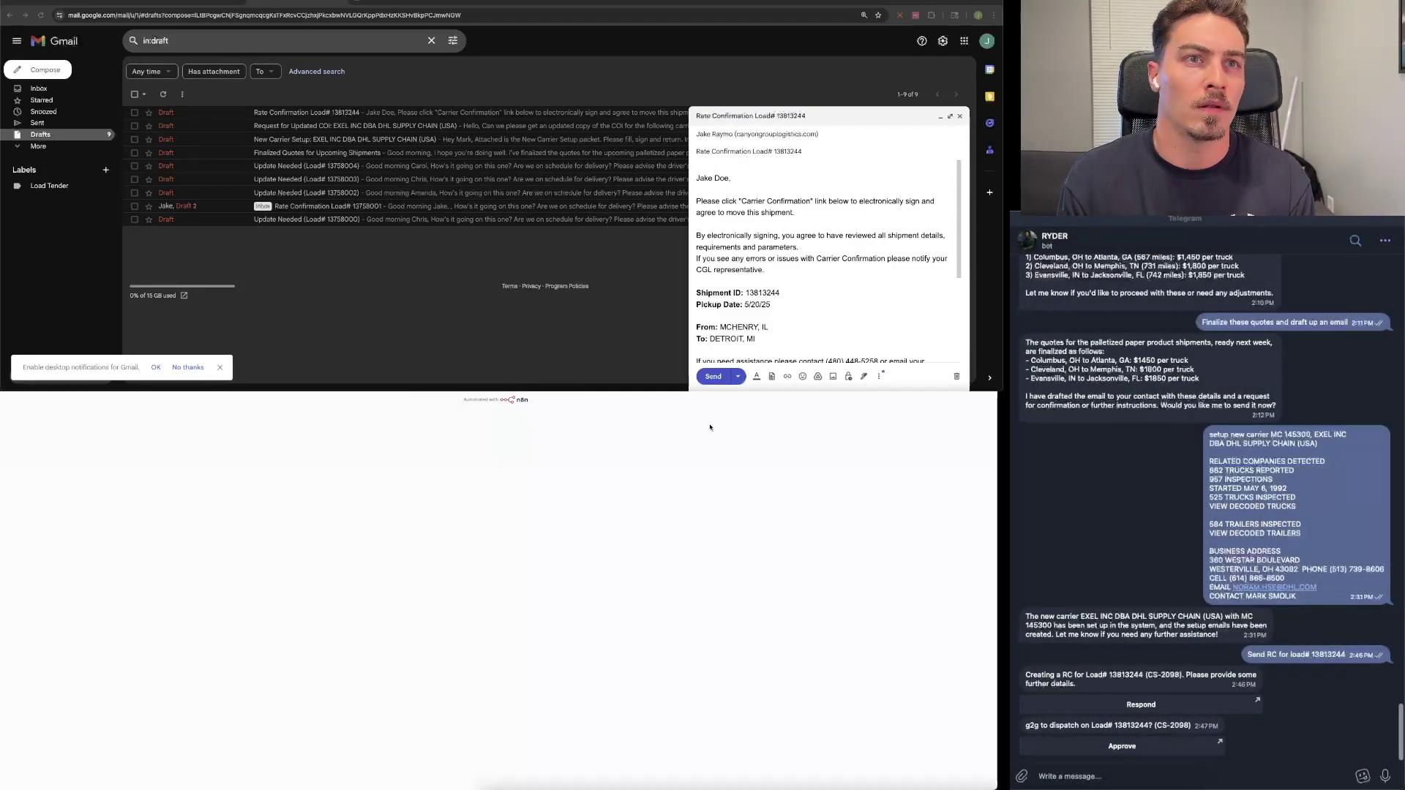
key(ctrl+w)
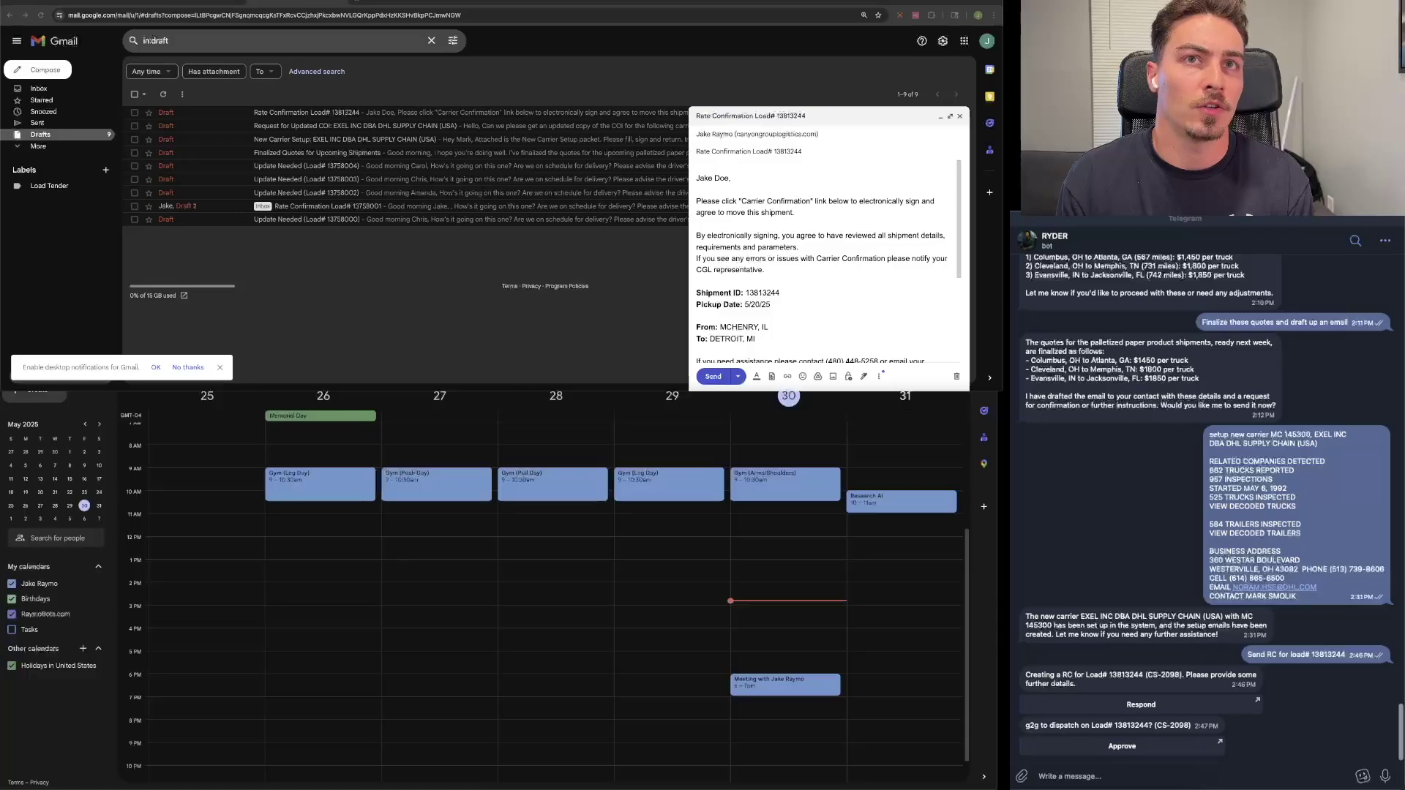
click(940, 117)
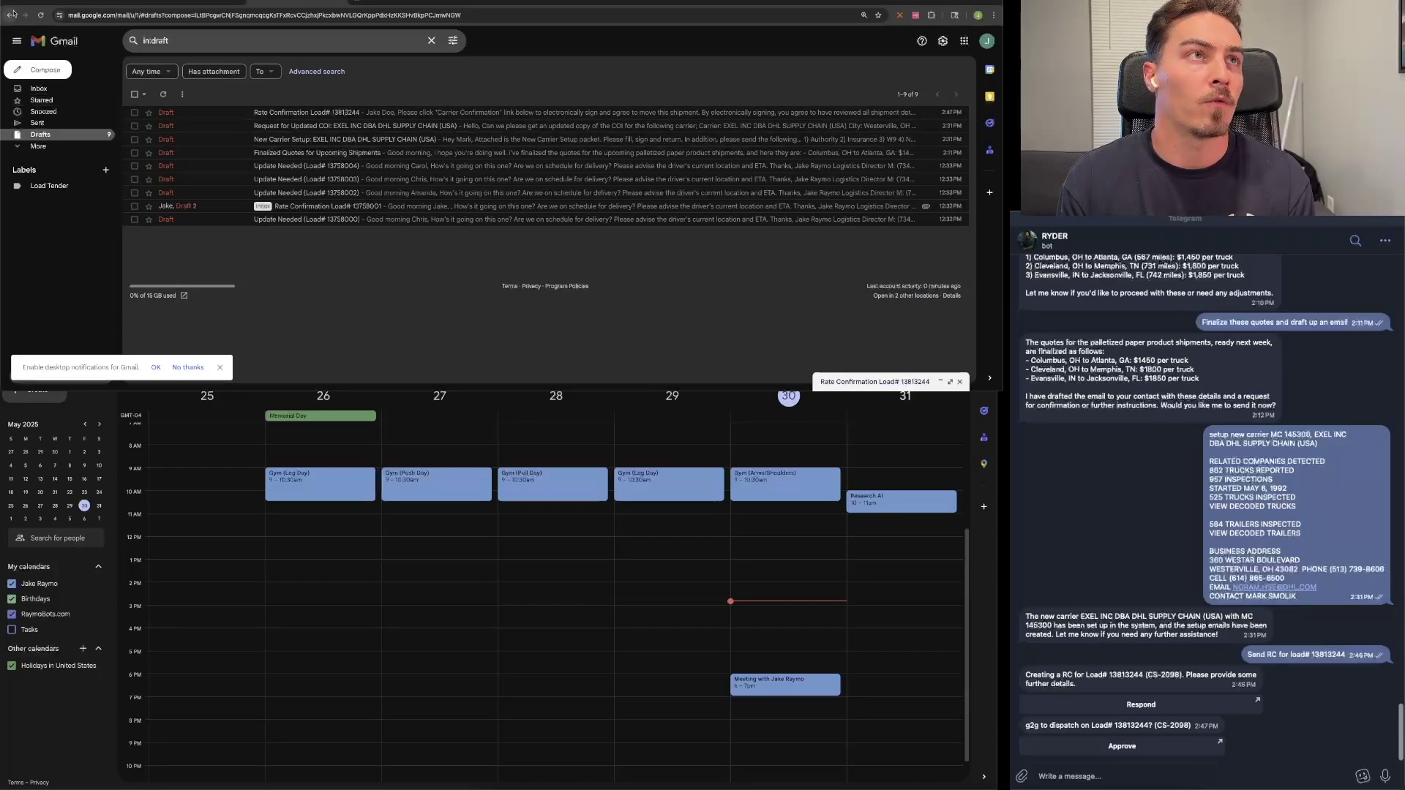
click(40, 15)
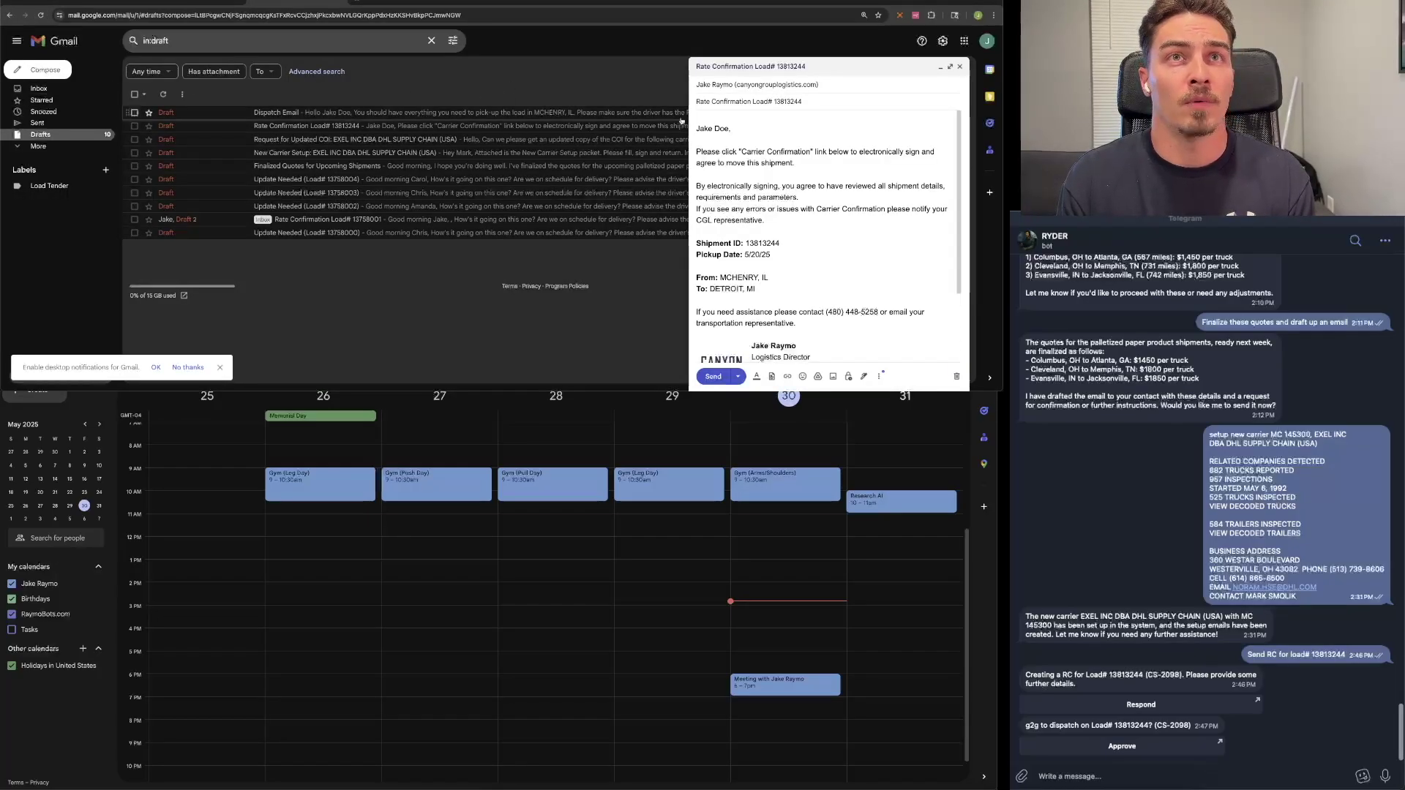
Step: Open the new Dispatch Email draft for the McHenry, IL pickup, then return to the Loadboard
click(938, 68)
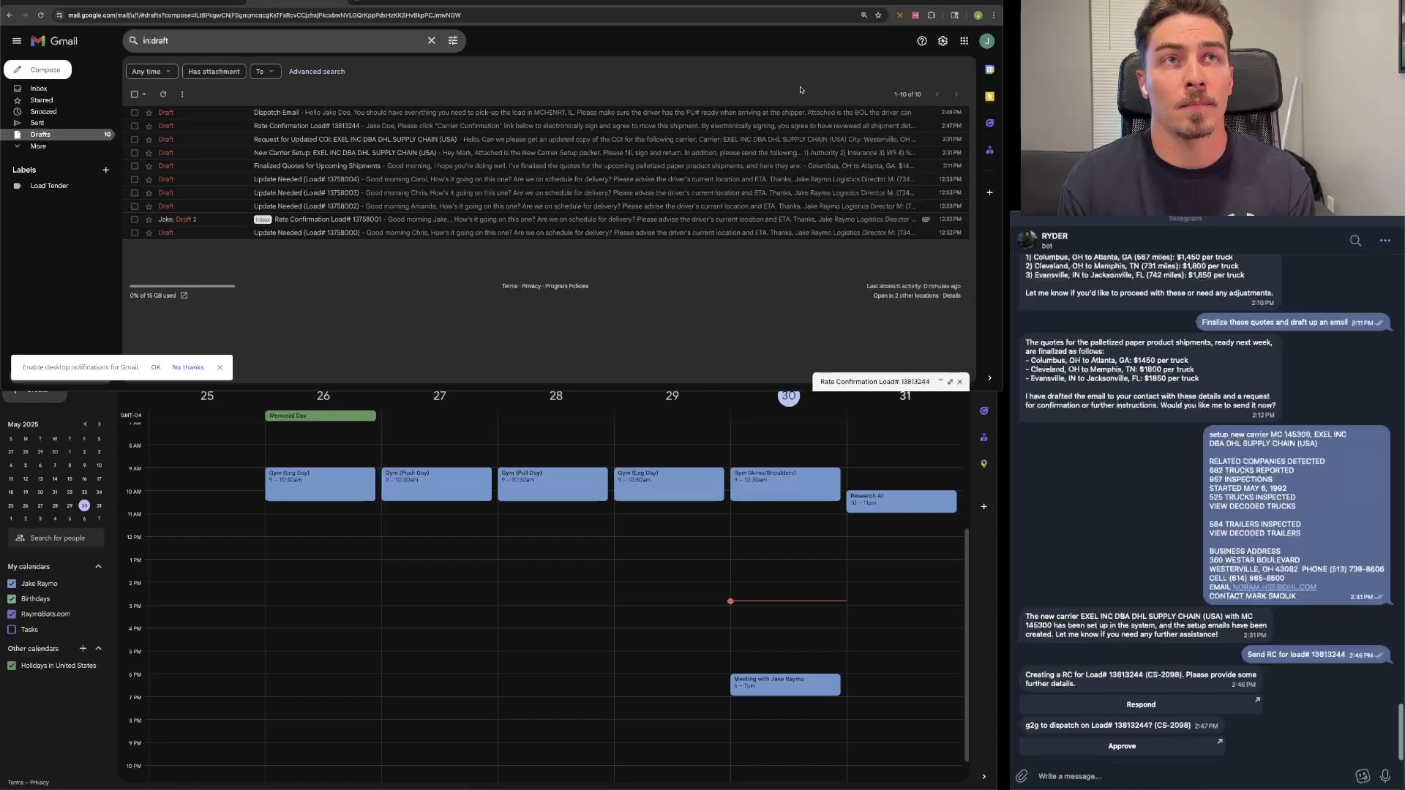
click(470, 111)
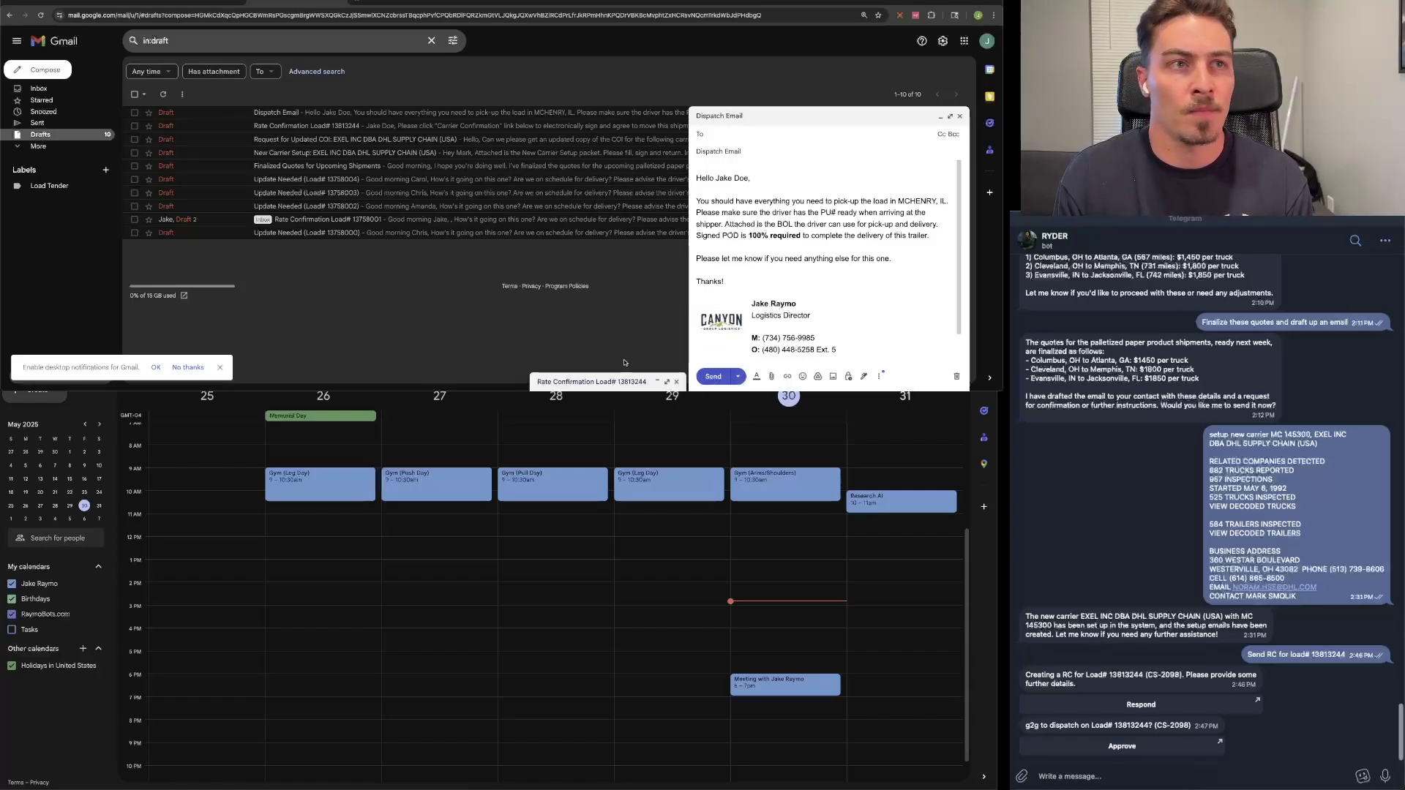
click(205, 388)
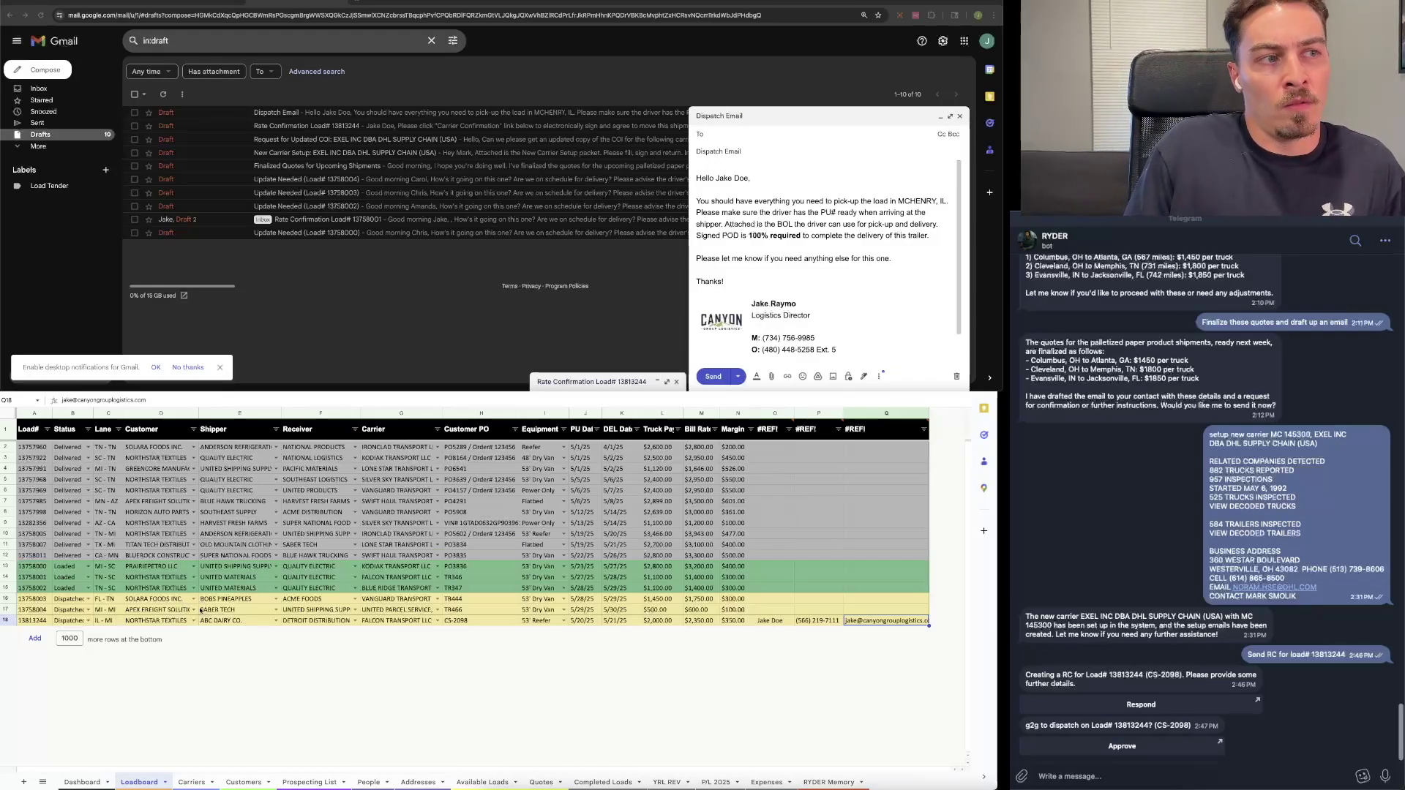
click(241, 620)
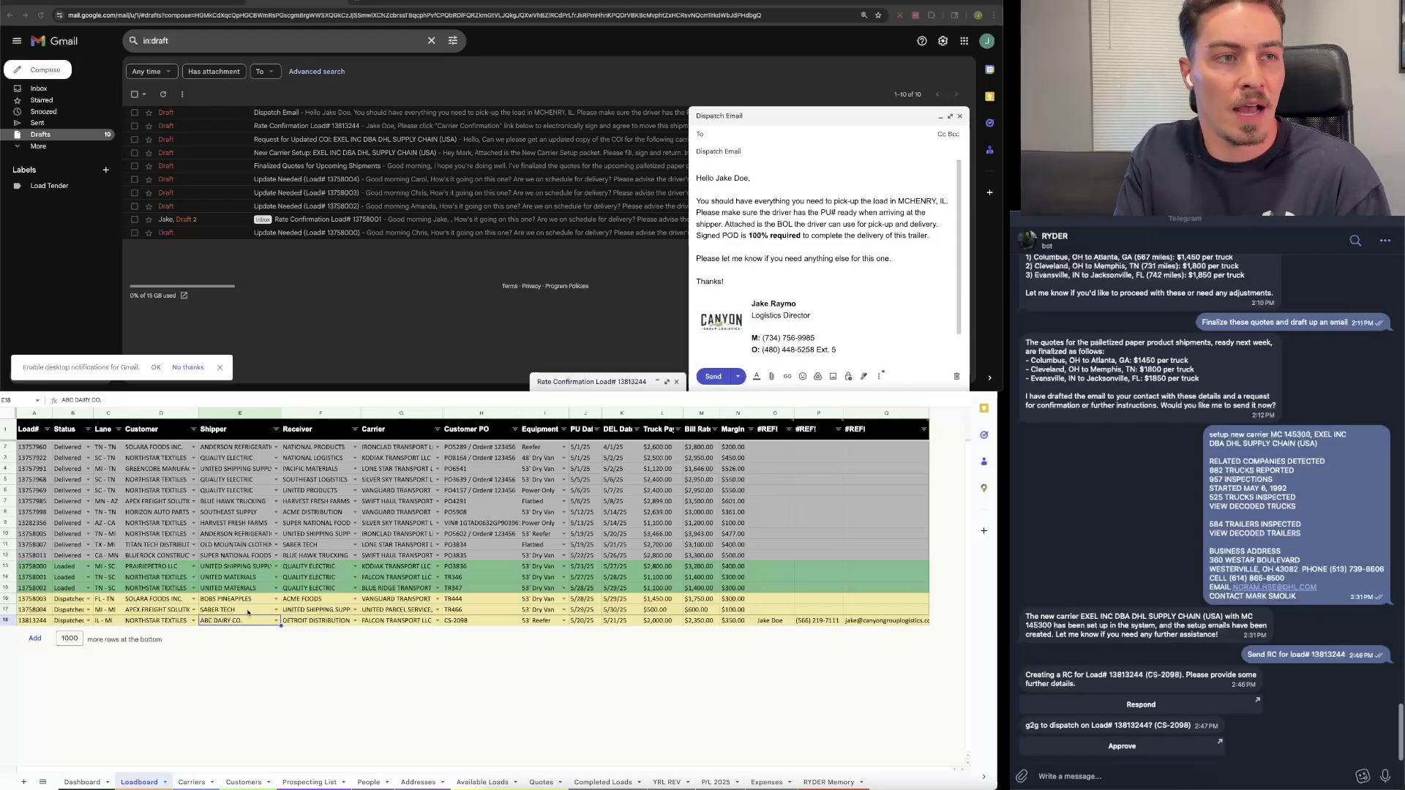
click(78, 622)
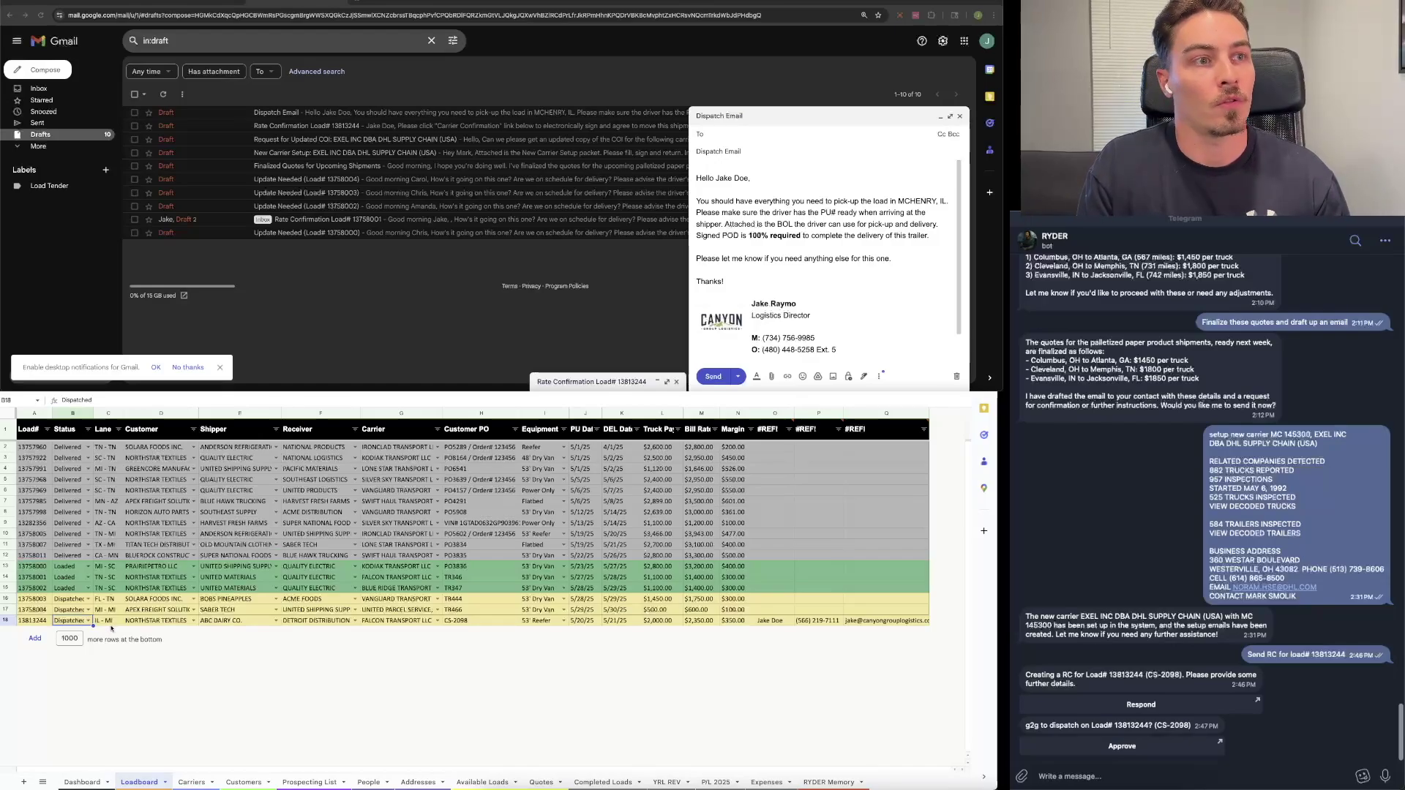
click(775, 609)
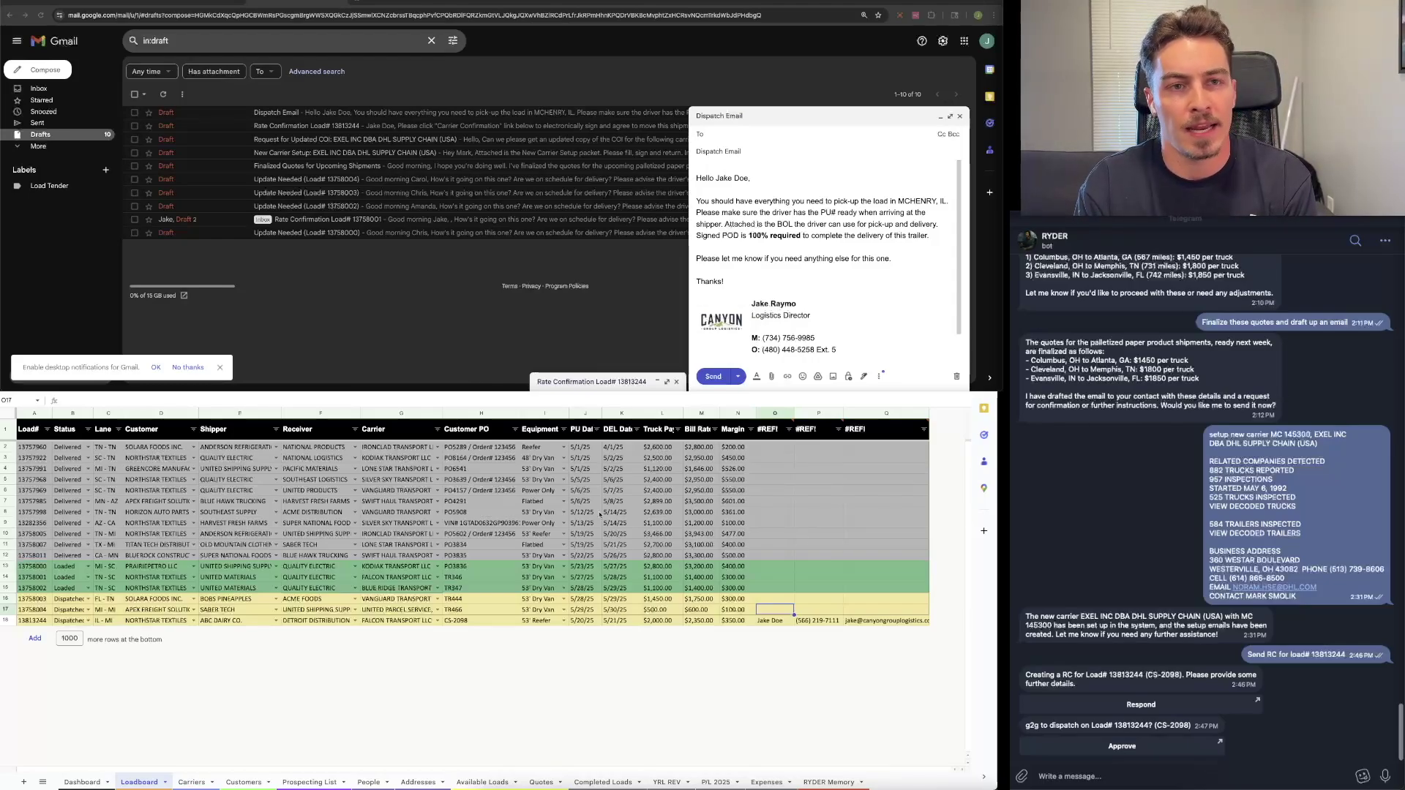
click(395, 545)
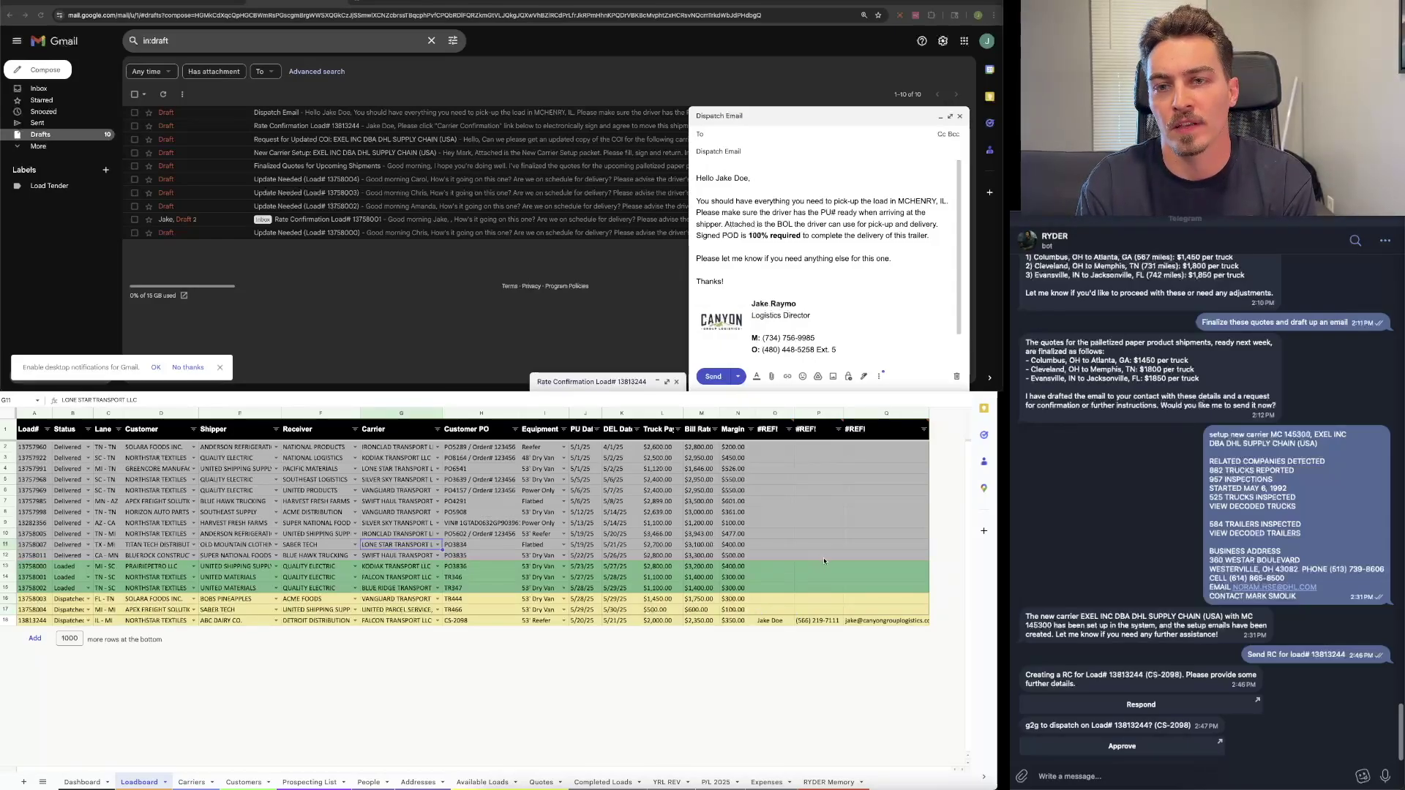